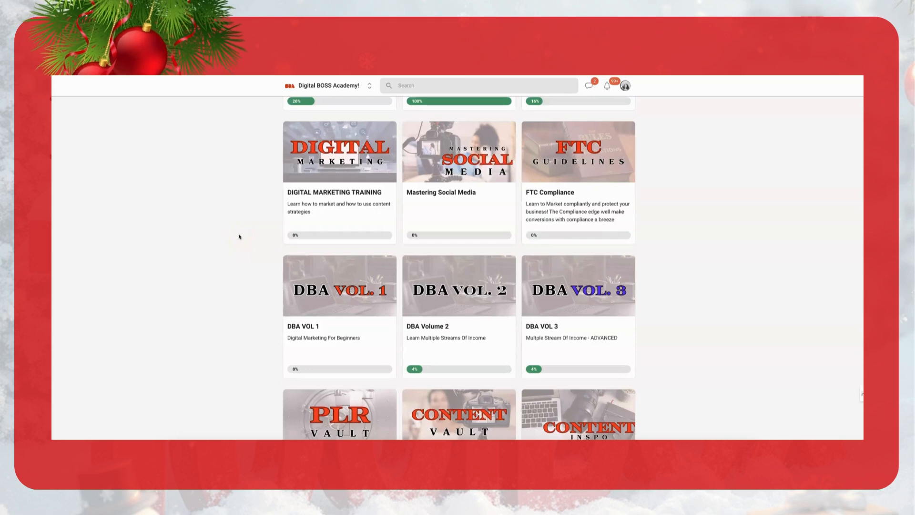
- Open the Financial Literacy Planner resource from More & More PLR's Vault in the Private Label Rights Vault course
scroll(239, 237, down, 2)
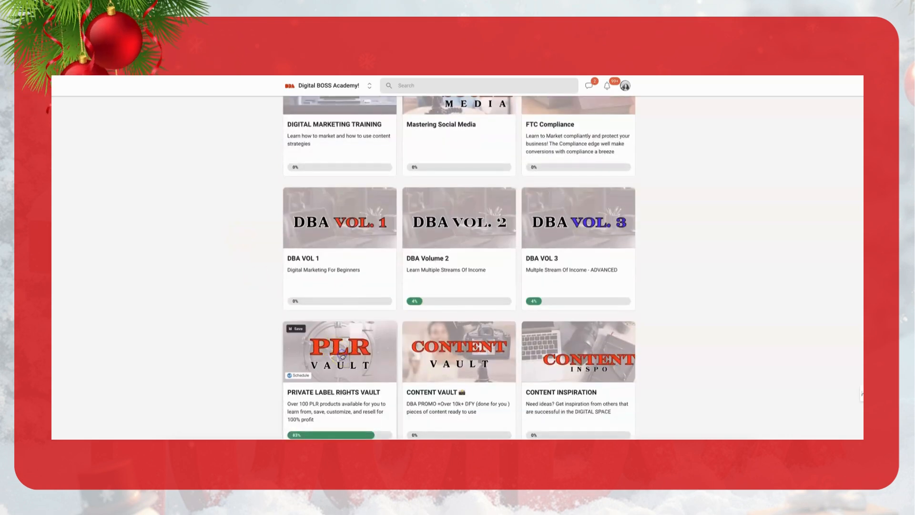
click(342, 355)
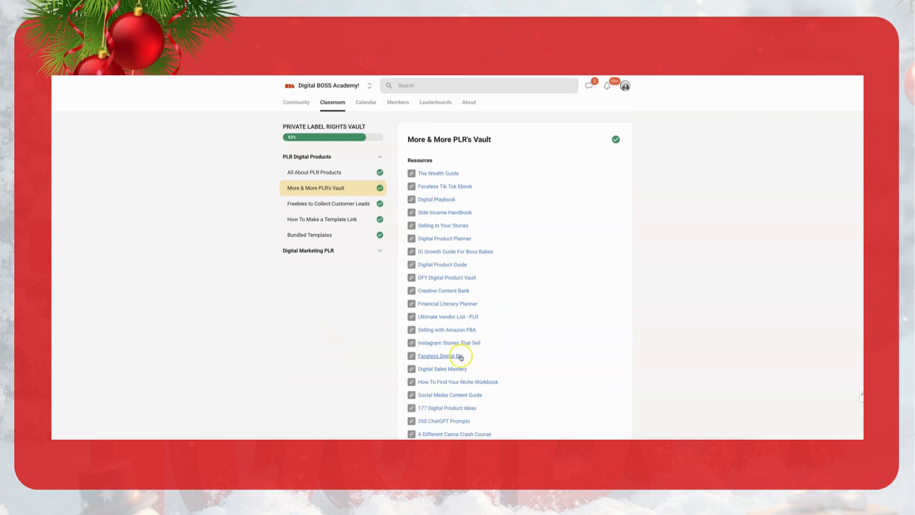
click(444, 304)
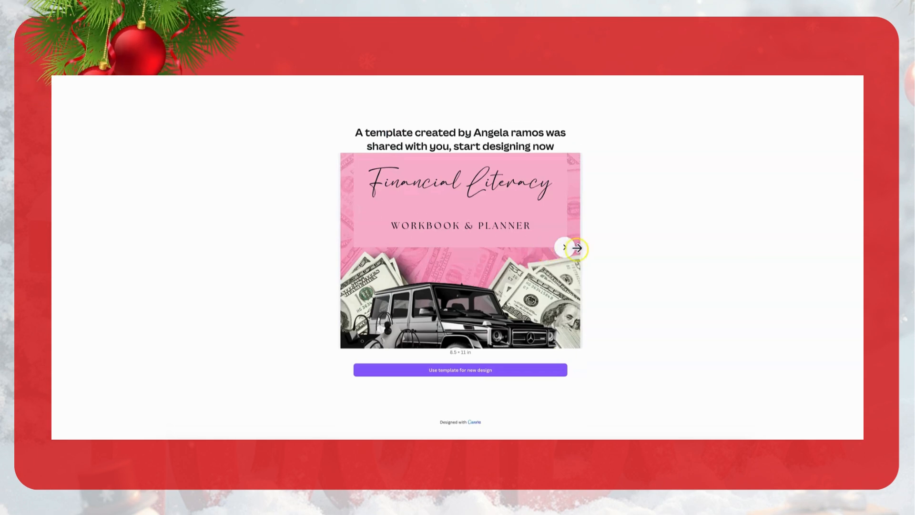
- Preview the first pages of the shared Financial Literacy template and create a new Canva design from it
click(565, 247)
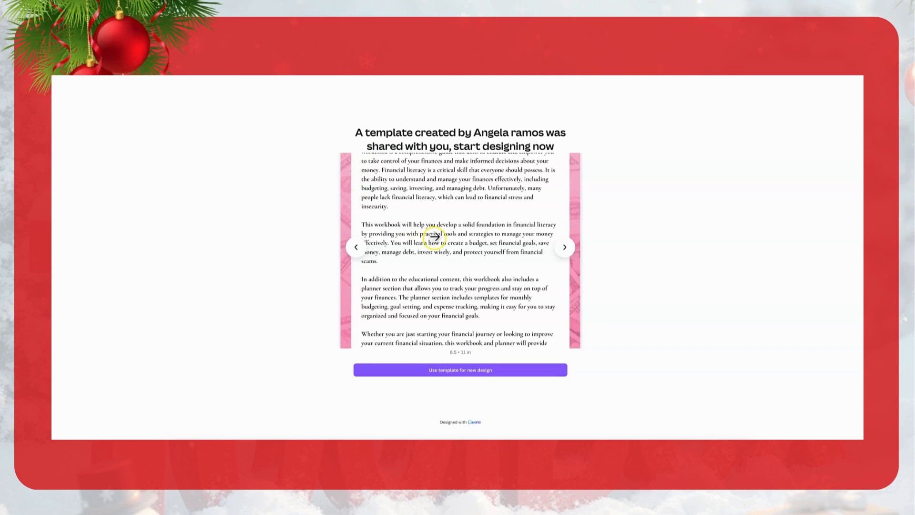
click(565, 249)
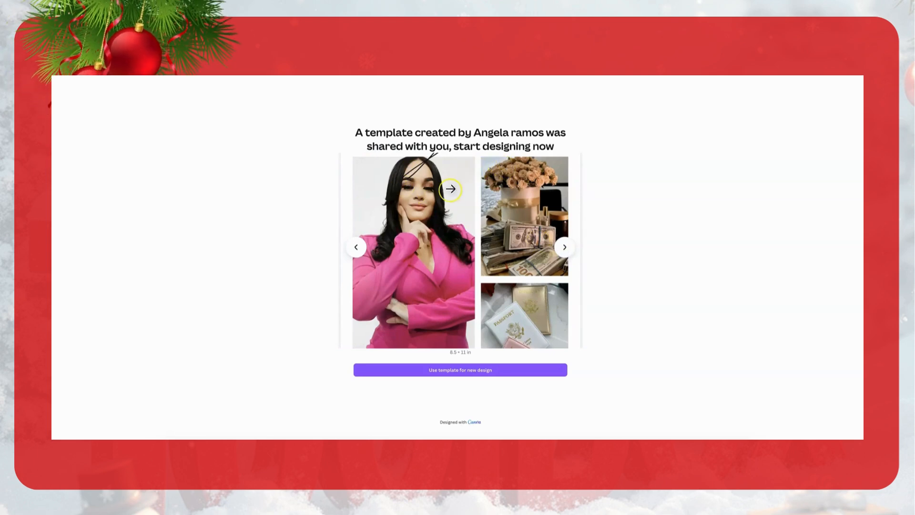
click(472, 370)
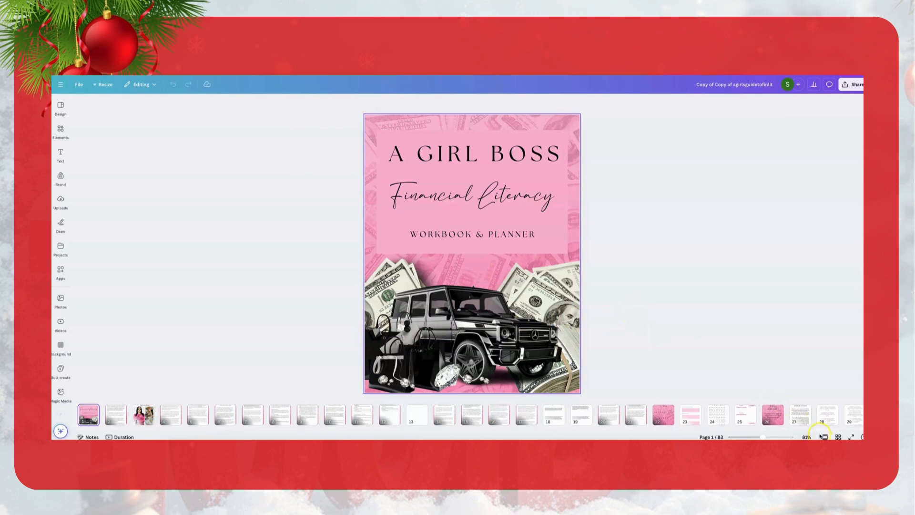
- Review all of the workbook's pages as a grid overview, and then view the Money Goals page on its own
click(838, 437)
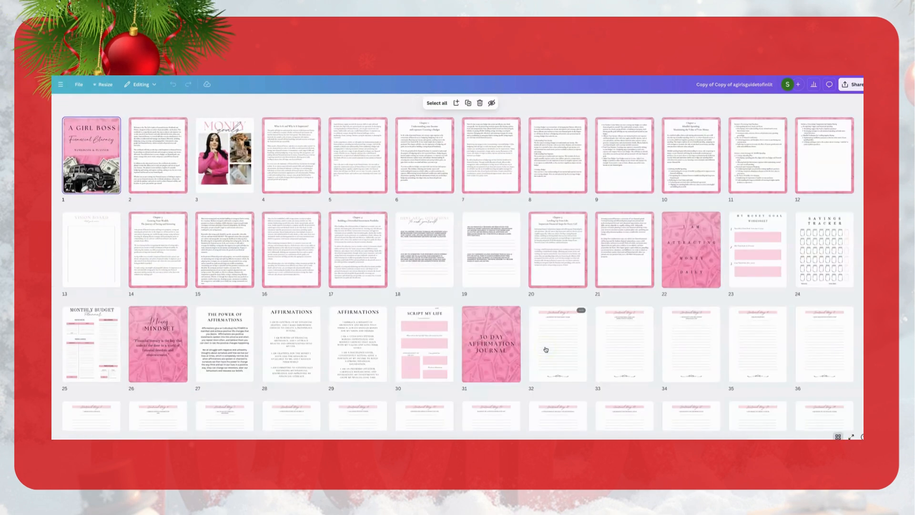
scroll(572, 348, down, 7)
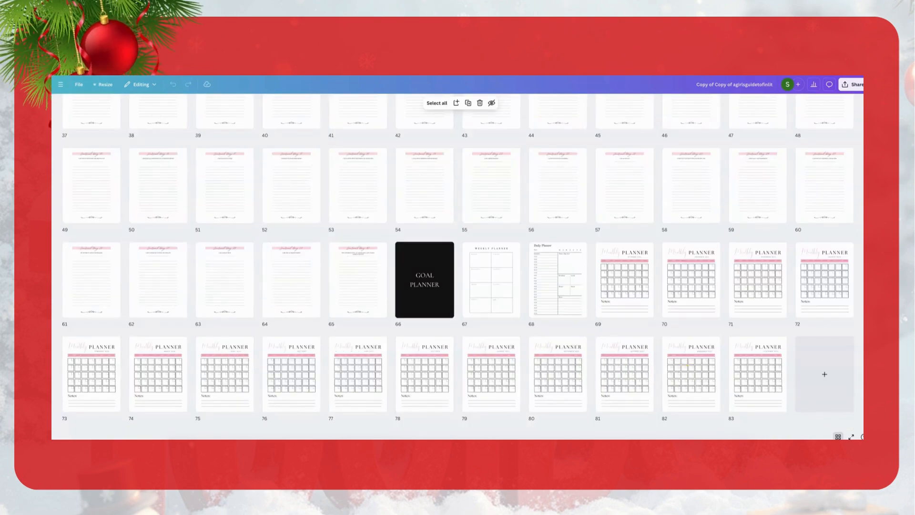
click(838, 436)
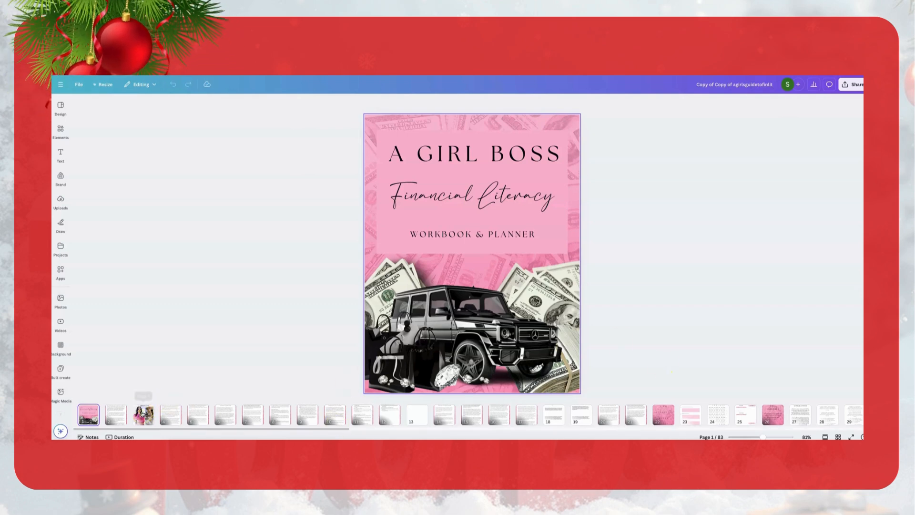
click(142, 412)
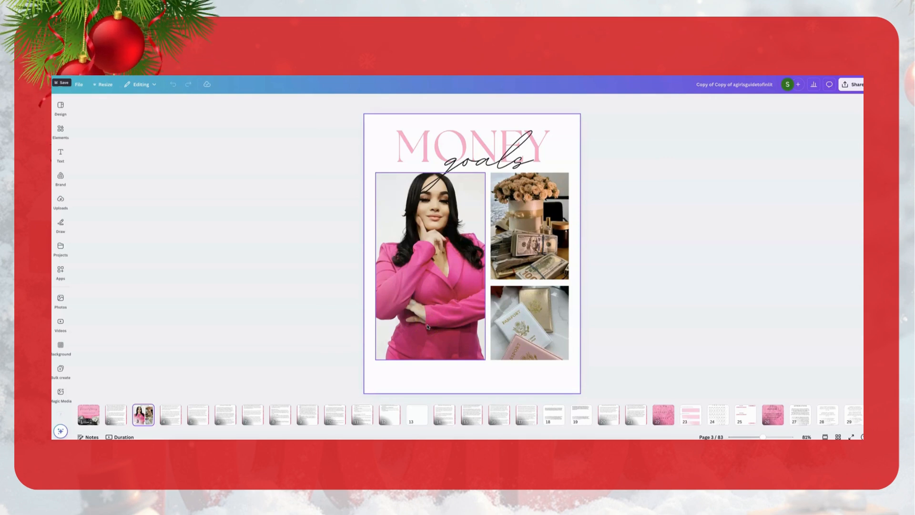
- Return to the workbook's cover page and capture a screenshot of the entire cover
click(90, 417)
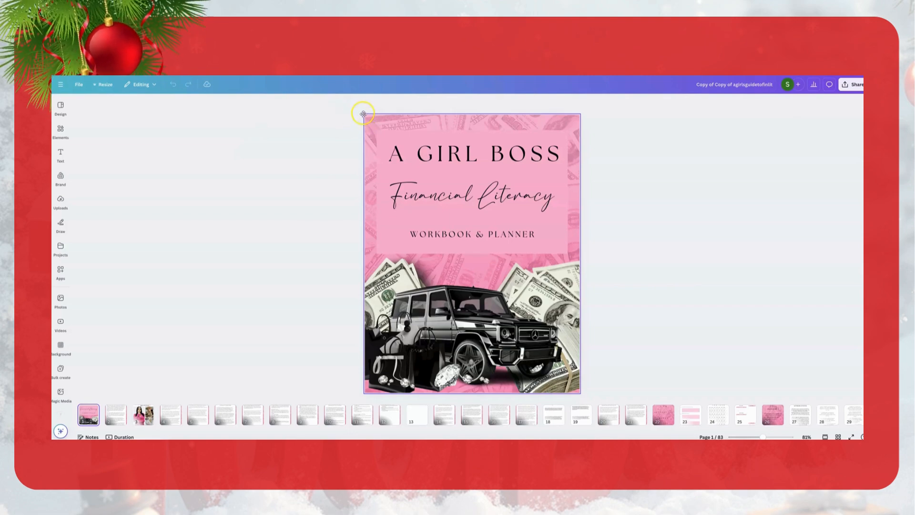
drag(364, 115, 581, 397)
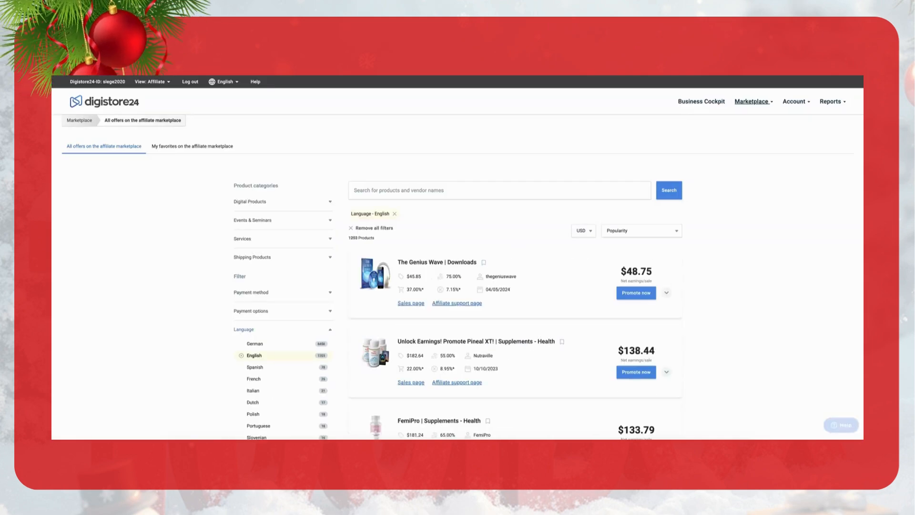
- Search the web for ChatGPT and open the chatgpt.com result
text(ch)
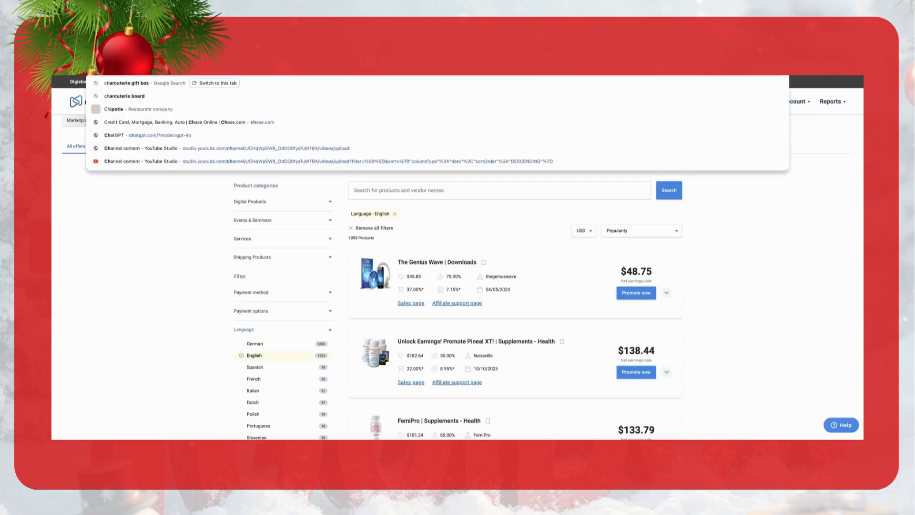
text(atgpt)
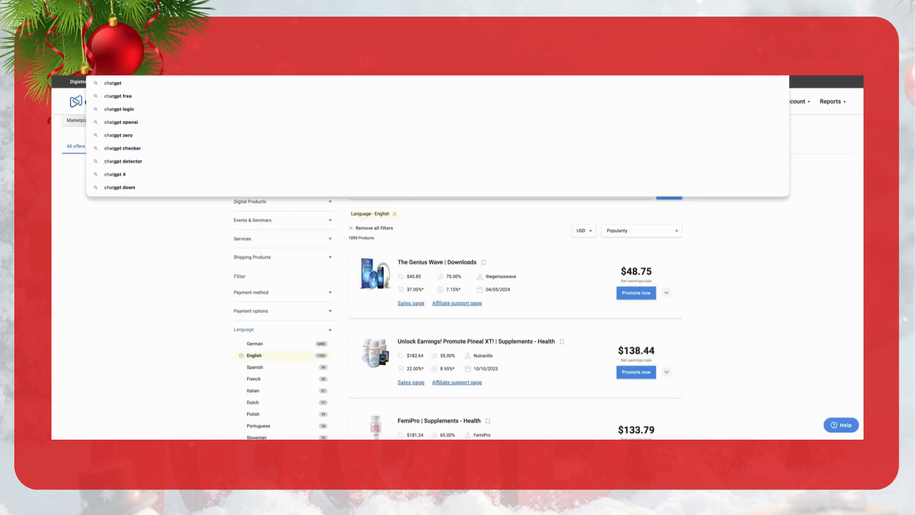
key(Return)
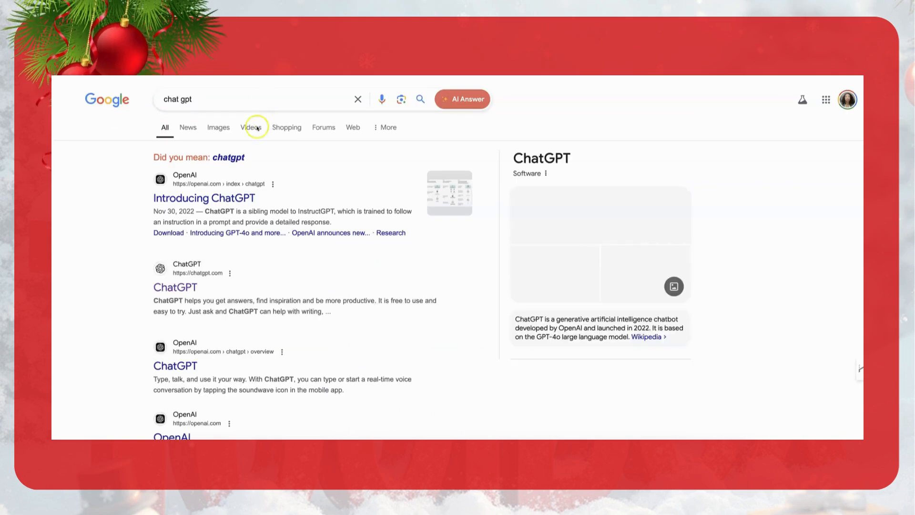
click(175, 296)
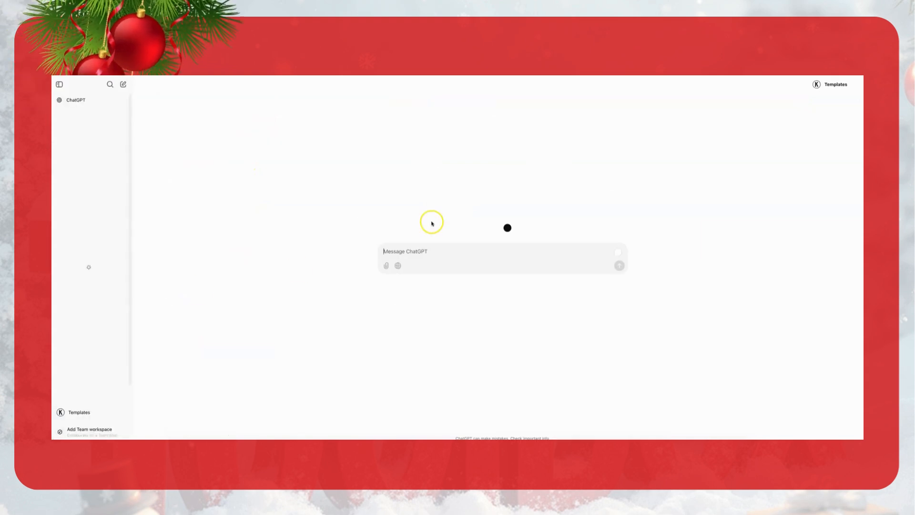
- Attach the pink workbook cover screenshot from the computer's Desktop folder to the new chat message
click(386, 267)
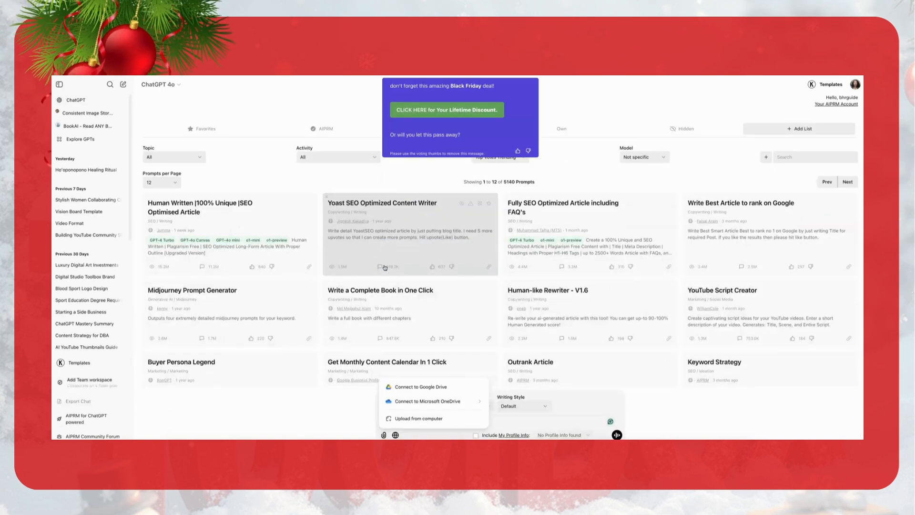
click(397, 419)
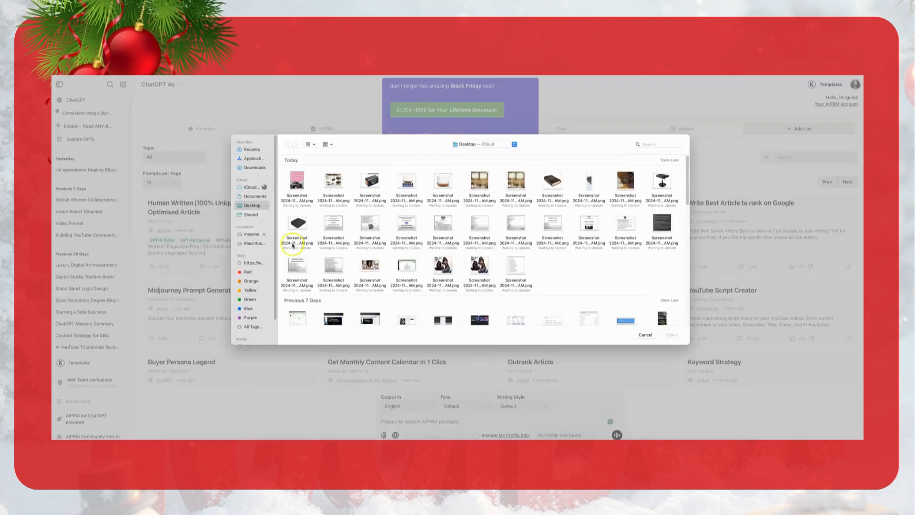
click(294, 173)
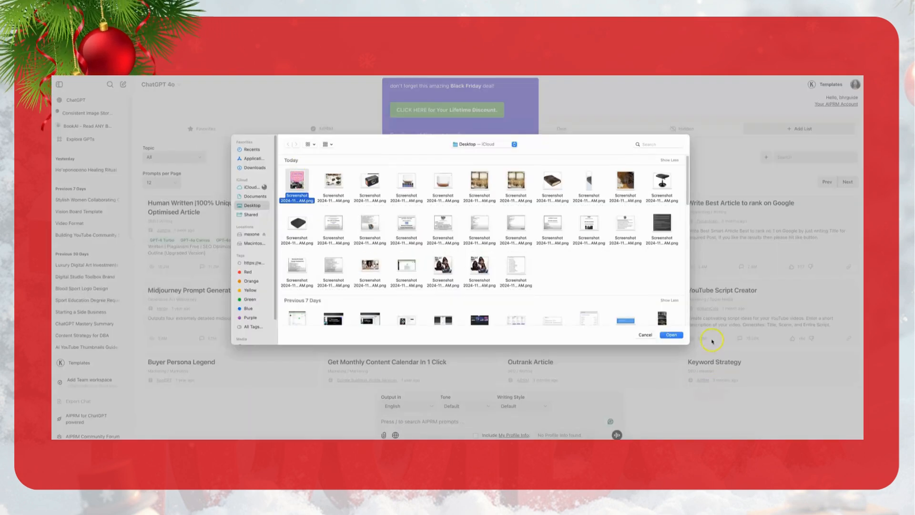
click(672, 335)
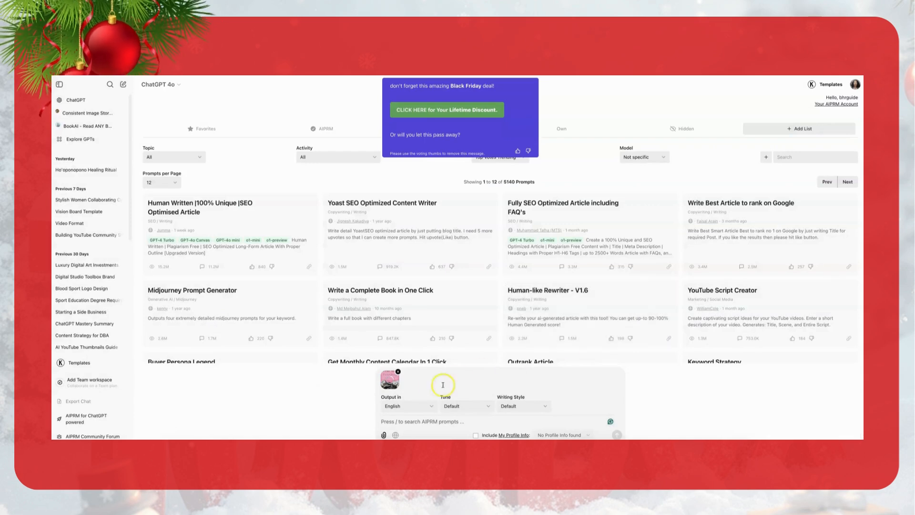
- Send the attached cover screenshot with the prompt "please describe this image"
click(416, 423)
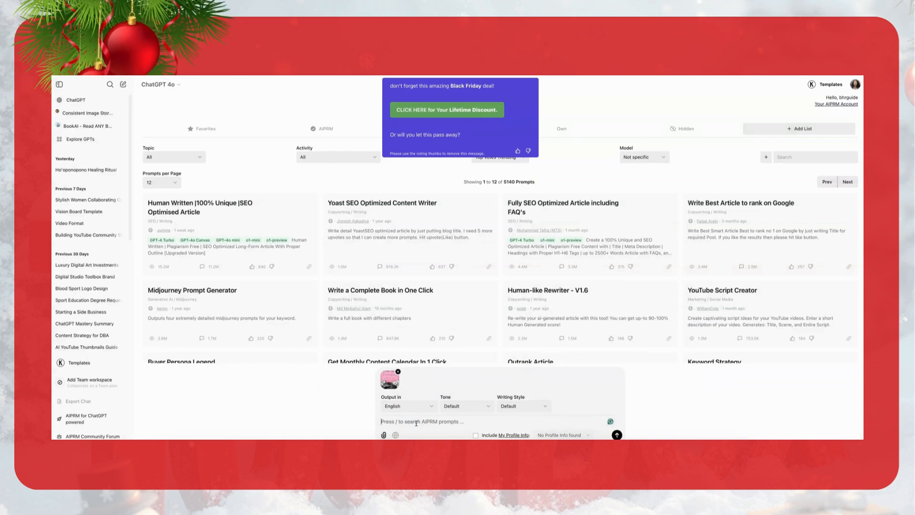
text(please describe this image)
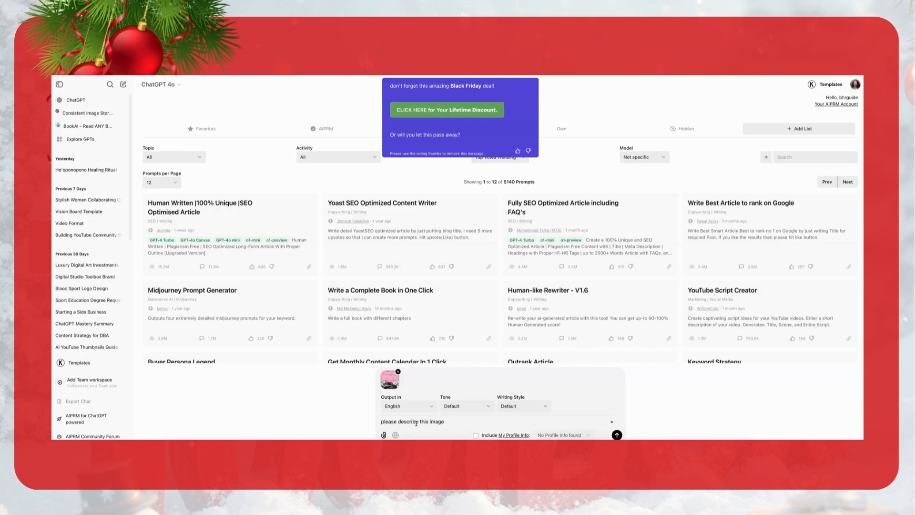
key(Return)
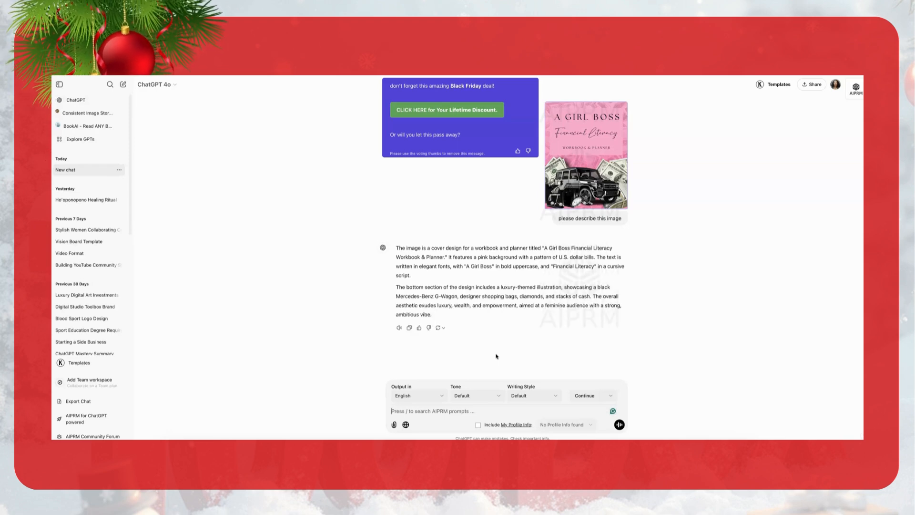
- Open the Black Friday lifetime discount link in a new browser tab
right_click(453, 109)
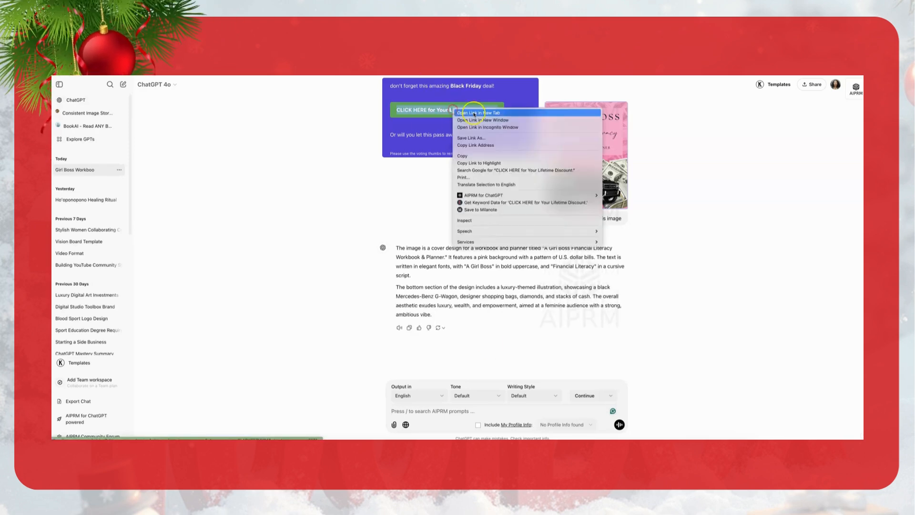
click(474, 114)
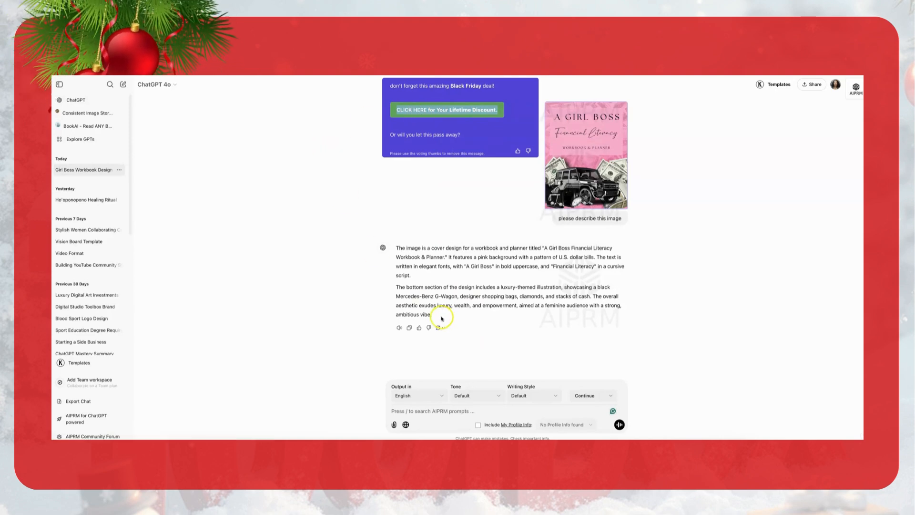
- Copy both paragraphs of the generated cover description
drag(442, 316, 391, 253)
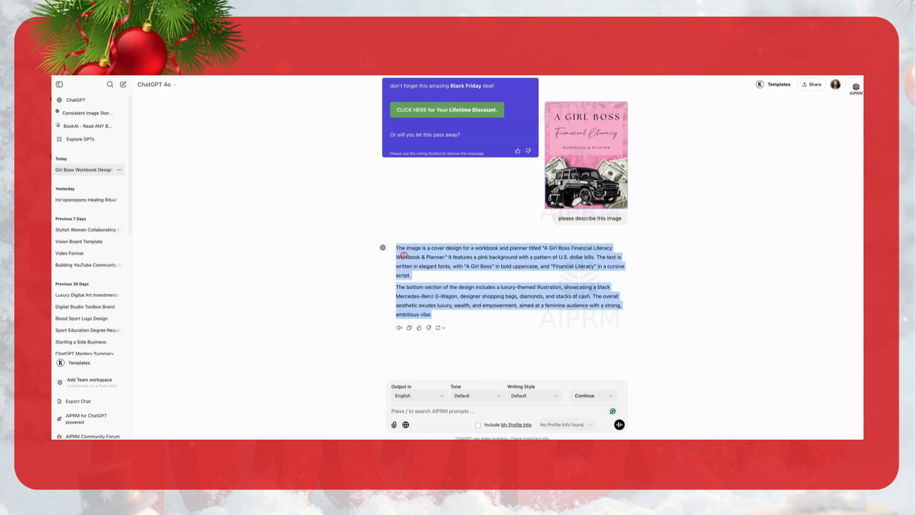
right_click(405, 254)
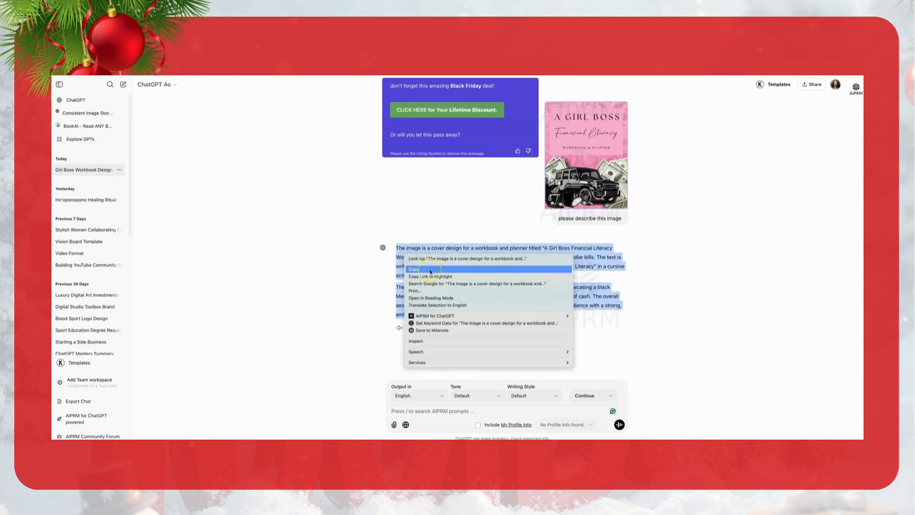
click(430, 270)
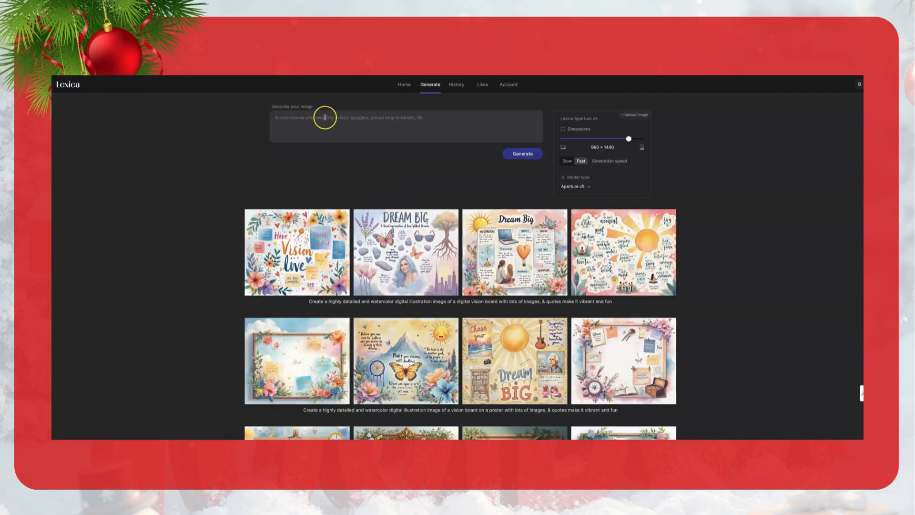
- Switch to Lexica, paste the copied cover description as the image prompt, and generate images from it
click(325, 116)
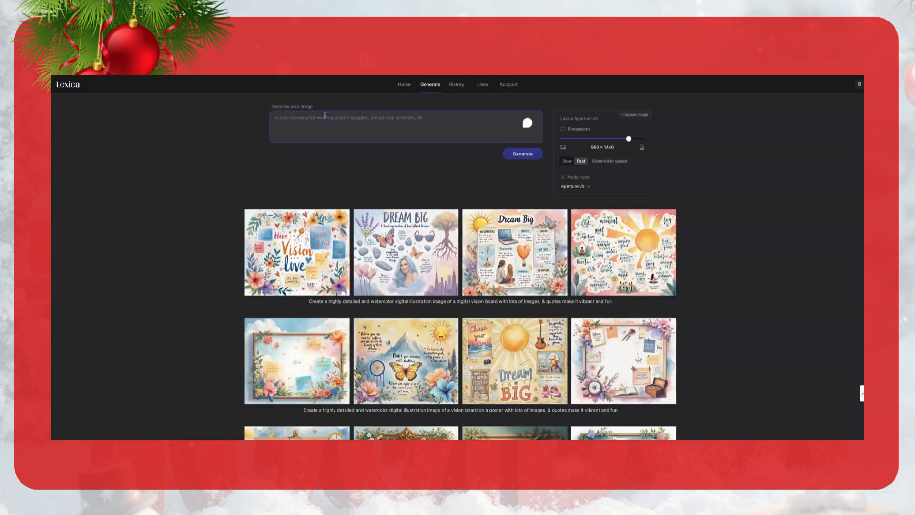
right_click(325, 115)
click(353, 169)
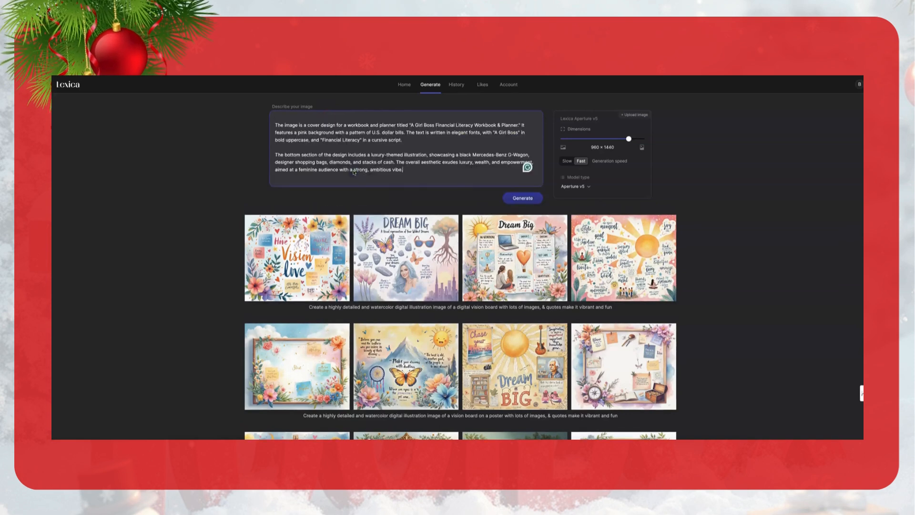
click(528, 200)
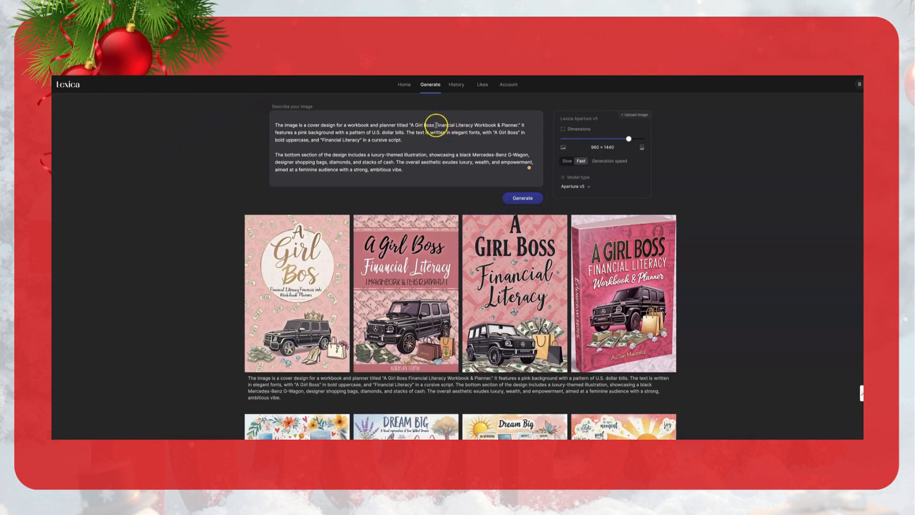
- Edit the image prompt by removing "A Girl Boss" from the workbook title and setting the background color to cream
drag(435, 125, 410, 124)
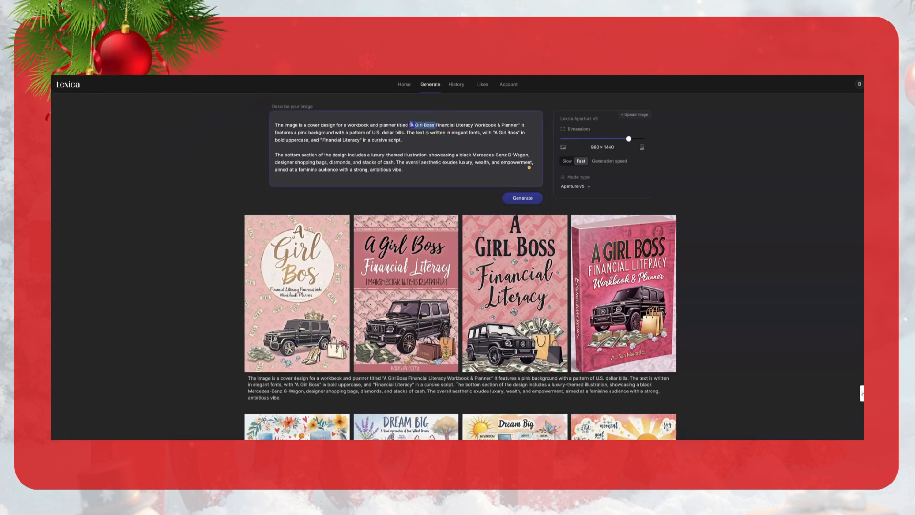
key(BackSpace)
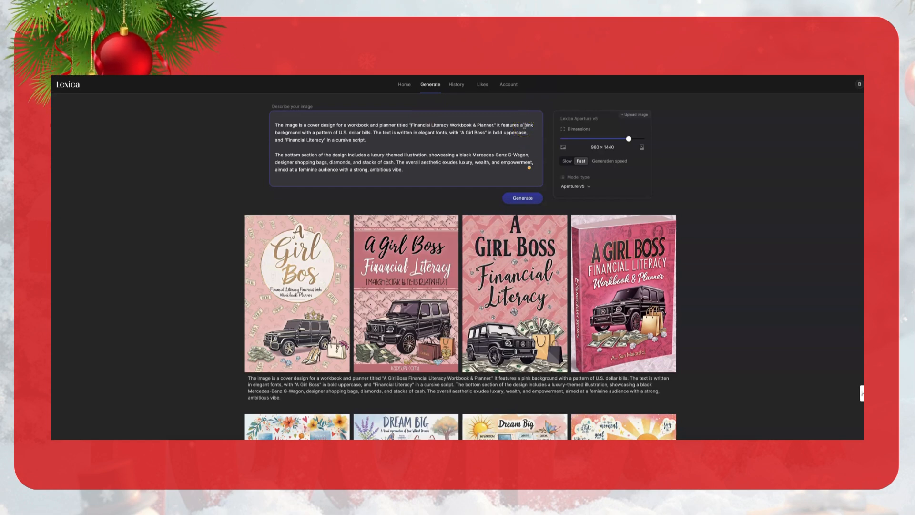
drag(524, 126, 533, 125)
text(cre)
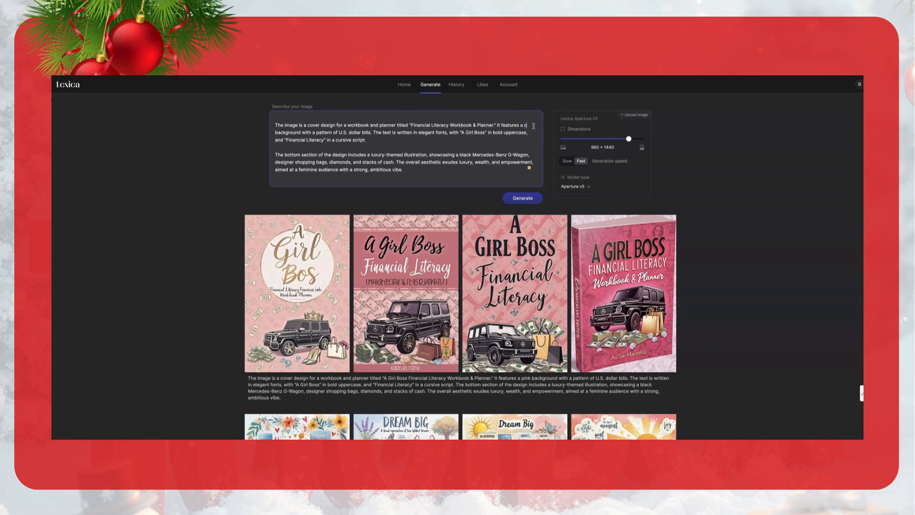
text(am)
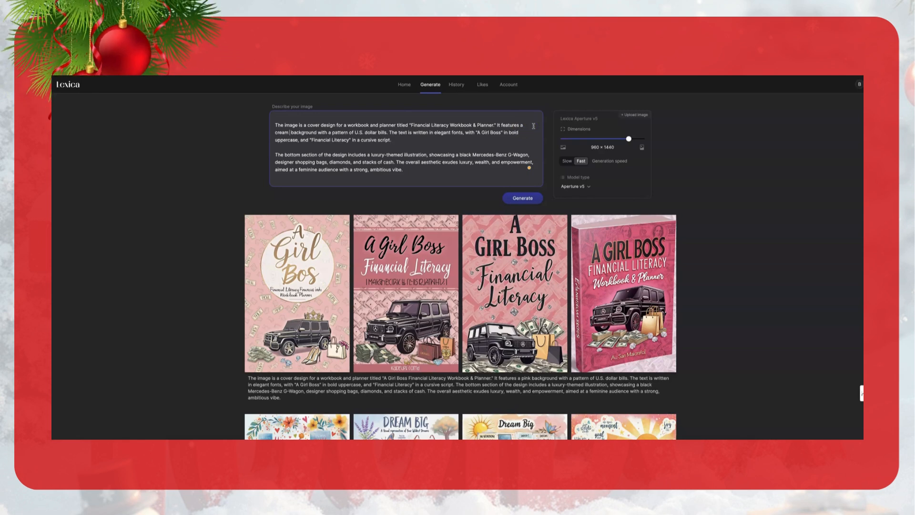
text( back)
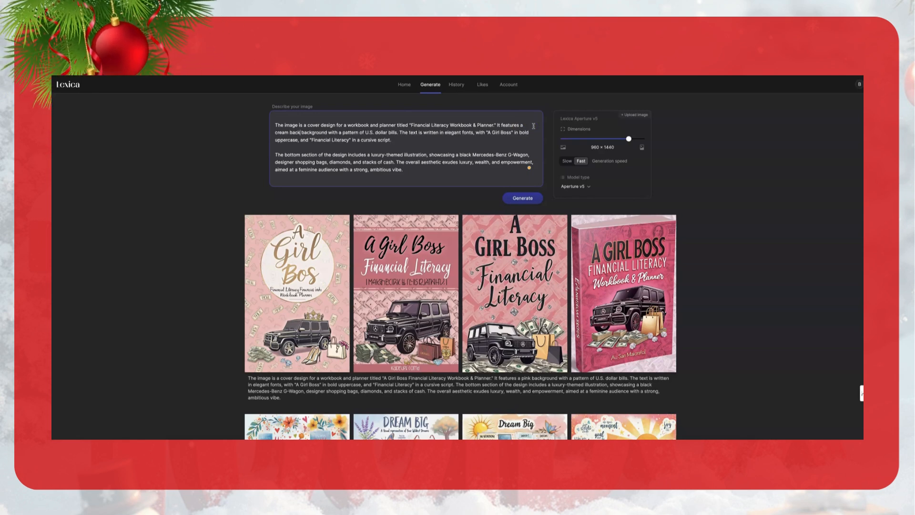
text(groun)
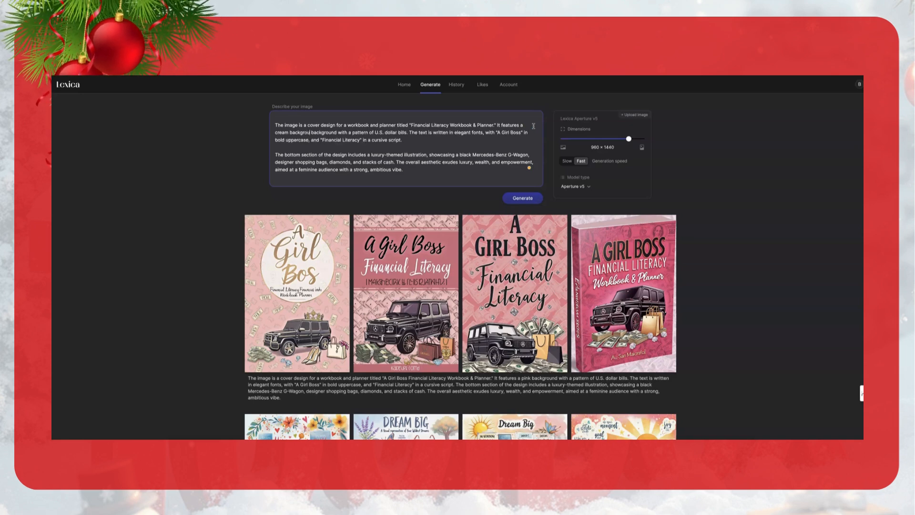
text(d)
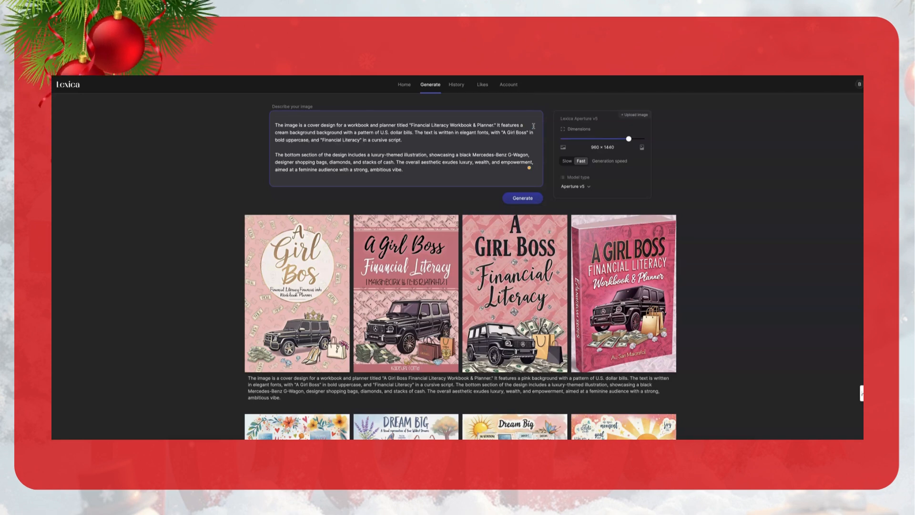
key(BackSpace)
key(BackSpace)
key(BackSpace)
key(BackSpace)
key(BackSpace)
key(BackSpace)
key(BackSpace)
key(BackSpace)
key(BackSpace)
key(BackSpace)
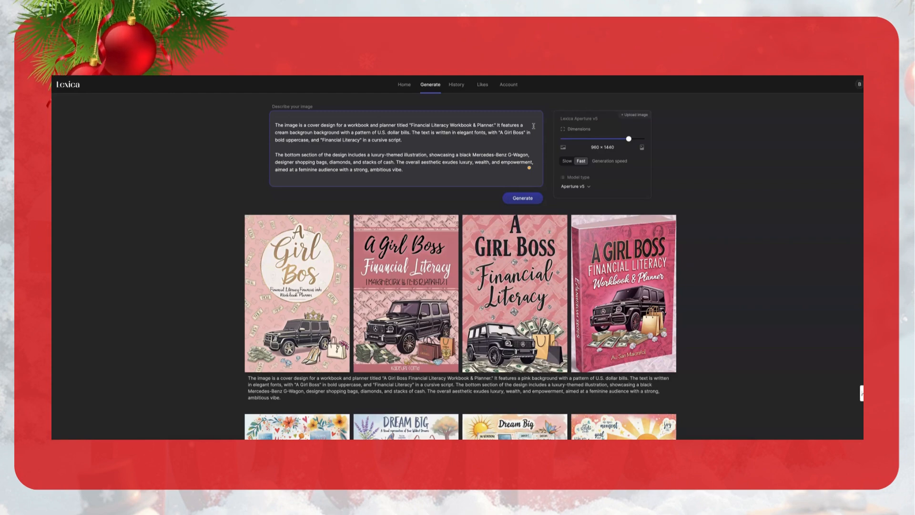
key(BackSpace)
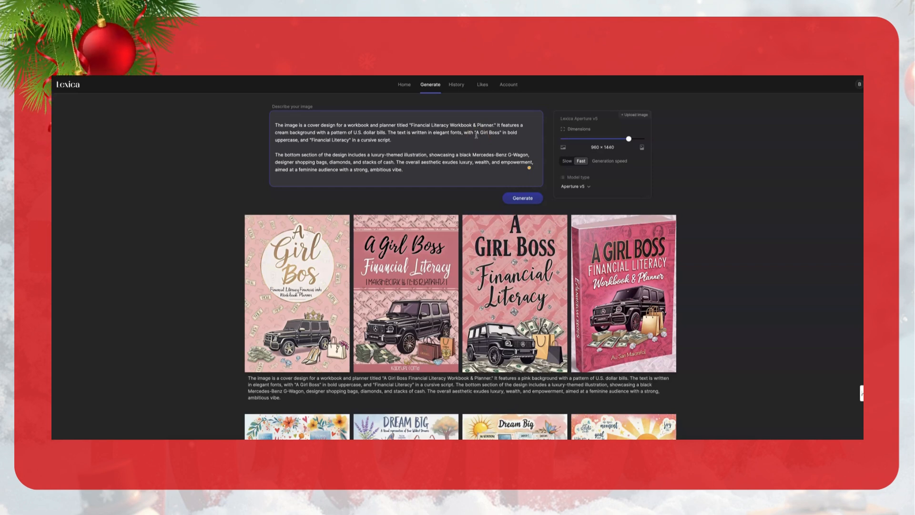
- Remove the phrase 'with "A Girl Boss"' from the prompt's sentence about elegant fonts, keeping the comma before "in bold uppercase"
drag(465, 133, 502, 133)
key(BackSpace)
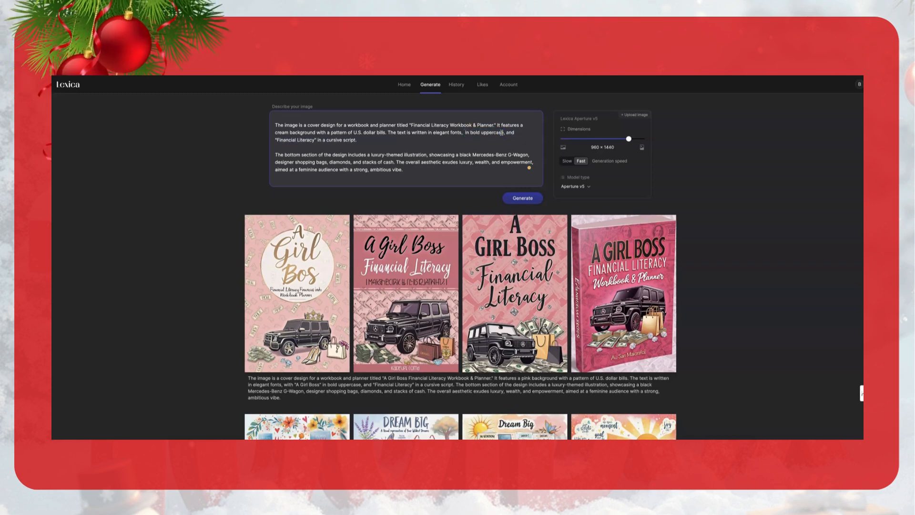
key(Delete)
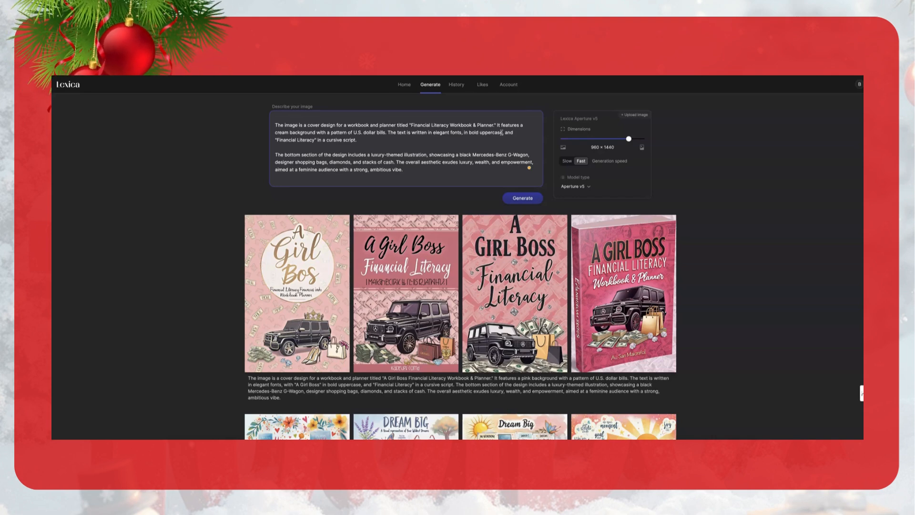
- Change the prompt's black Mercedes-Benz G-Wagon to a navy blue Genesis GV80 and generate images from the edited prompt
double_click(463, 155)
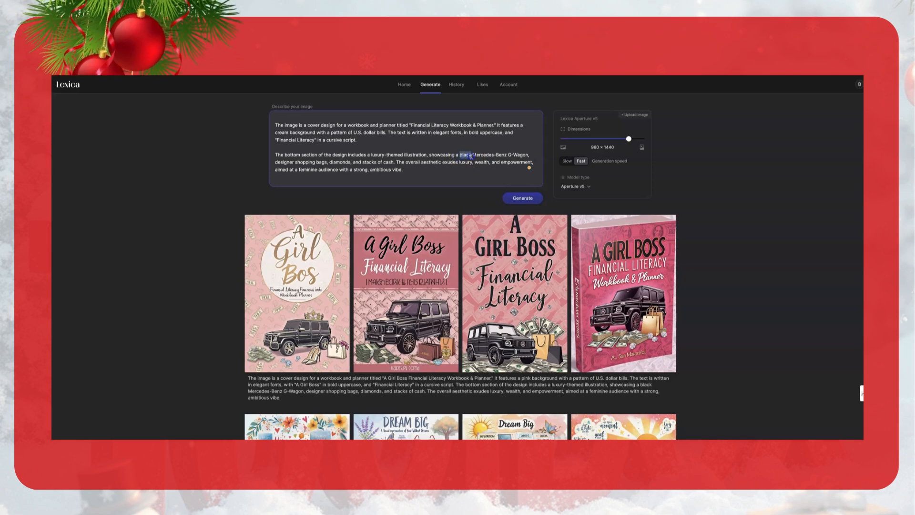
text(navy)
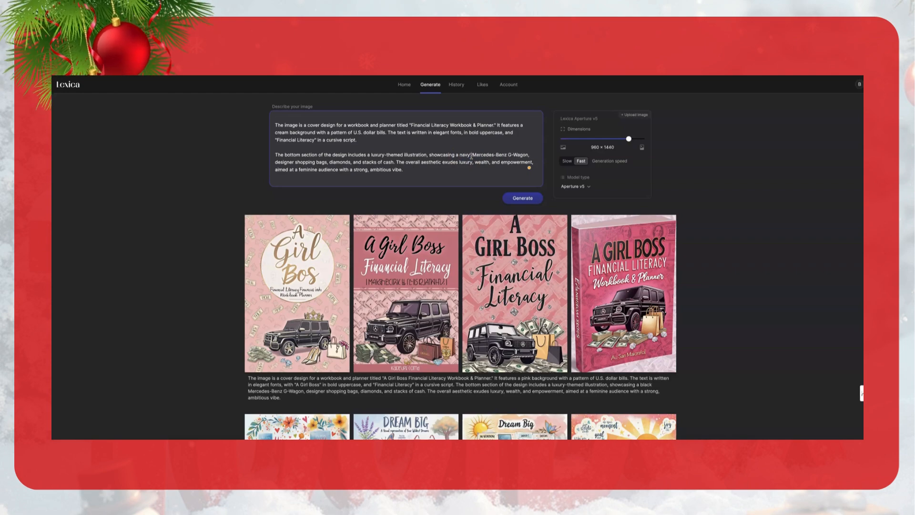
text( blue)
click(481, 154)
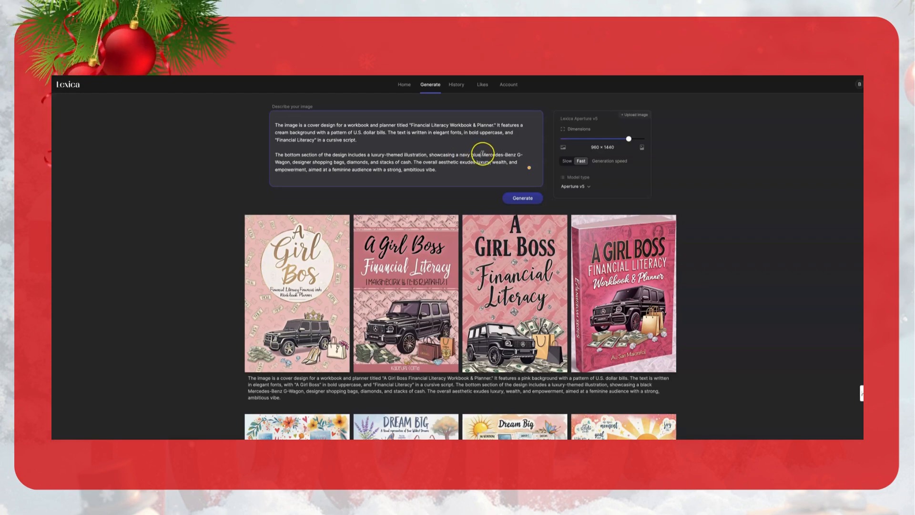
drag(482, 154, 288, 162)
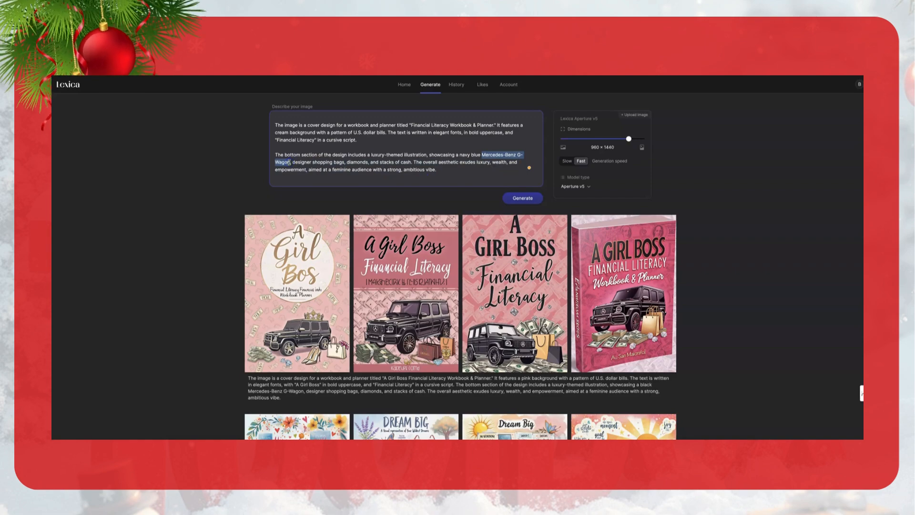
text(Genesis)
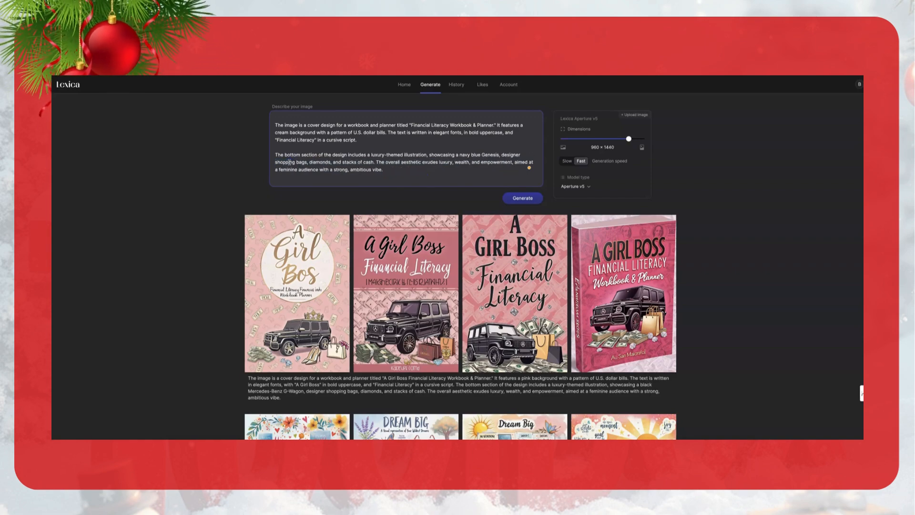
text( GV)
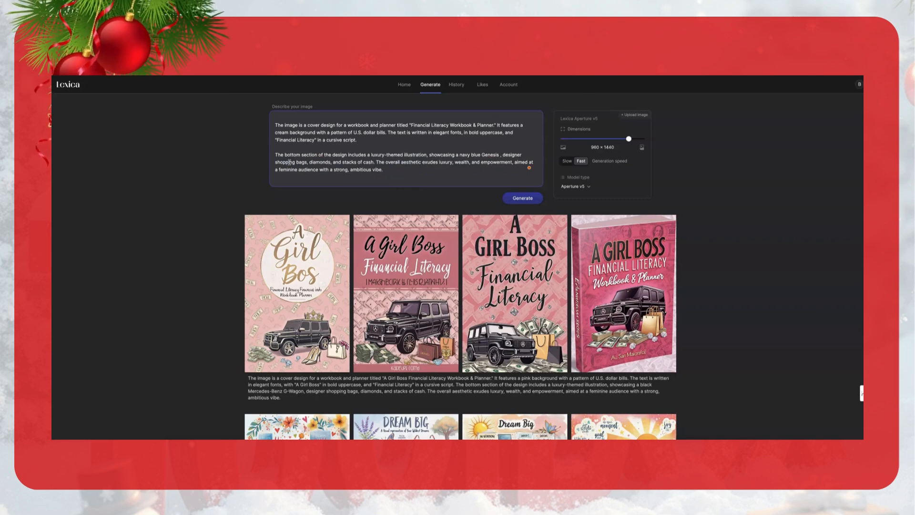
text(80)
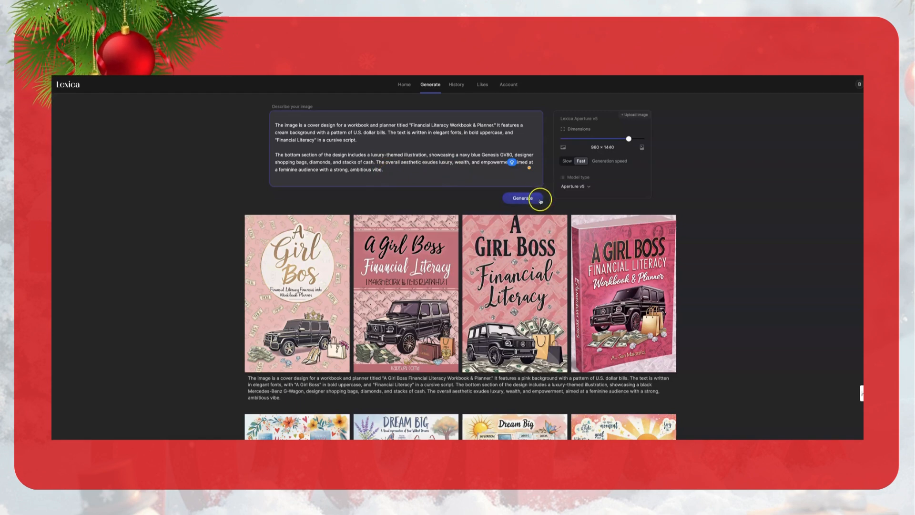
click(522, 198)
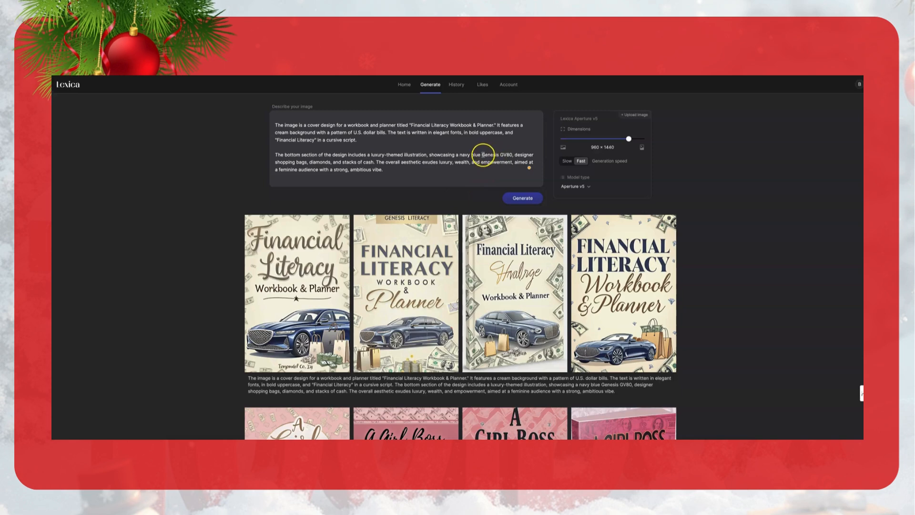
- Replace the car model in the prompt with the pasted "2025 Genesis GV80" and add "SUV" after it
drag(482, 155, 511, 154)
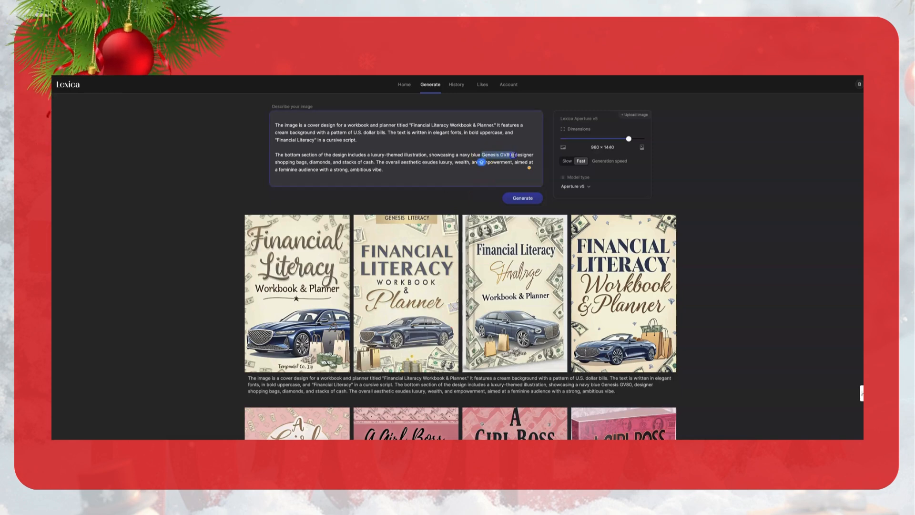
right_click(501, 155)
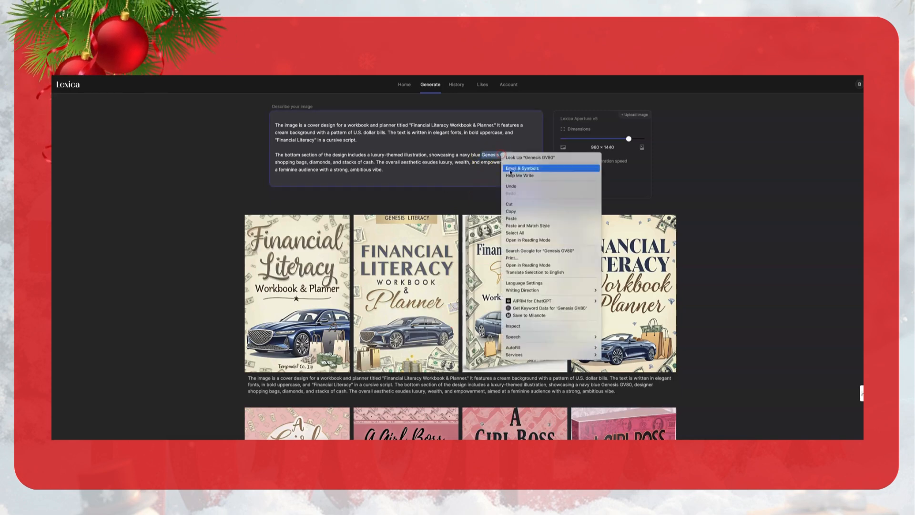
click(516, 219)
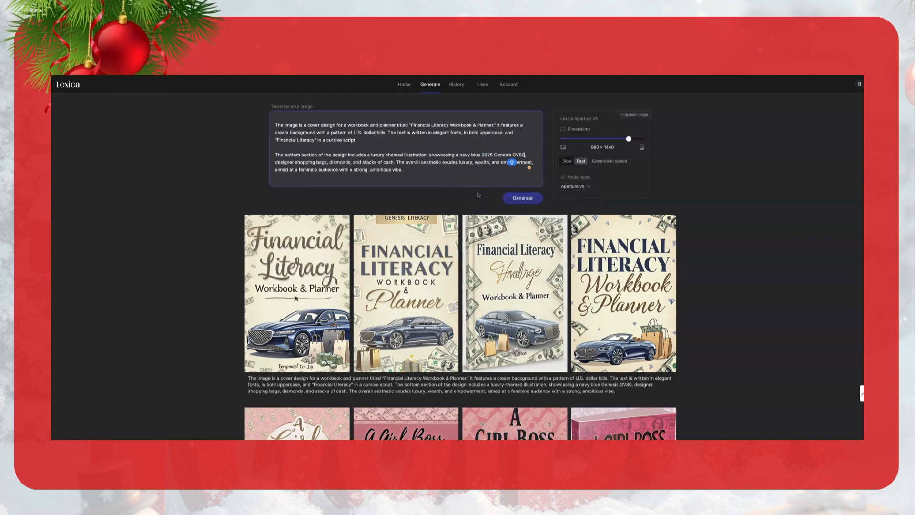
text(S)
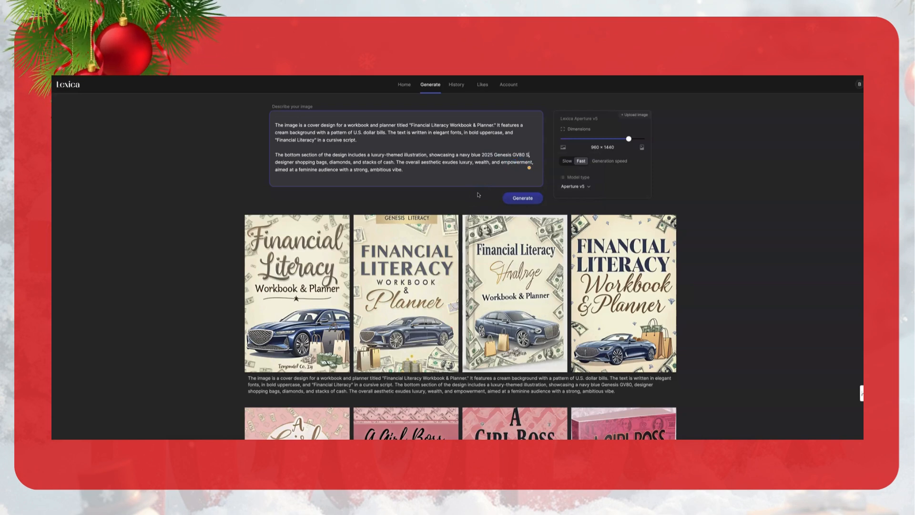
text(UV)
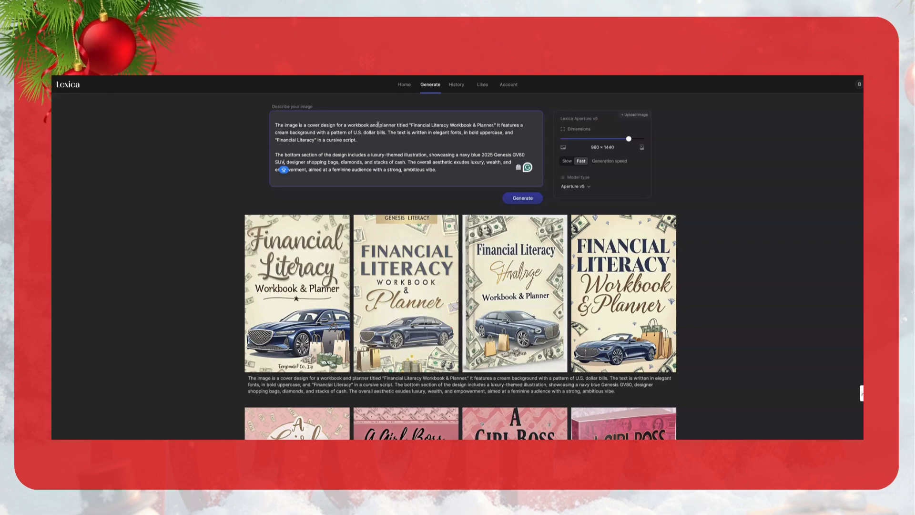
- Remove "for a workbook and" from the prompt's opening sentence and generate a new set of cover images, retrying if needed
drag(379, 125, 336, 123)
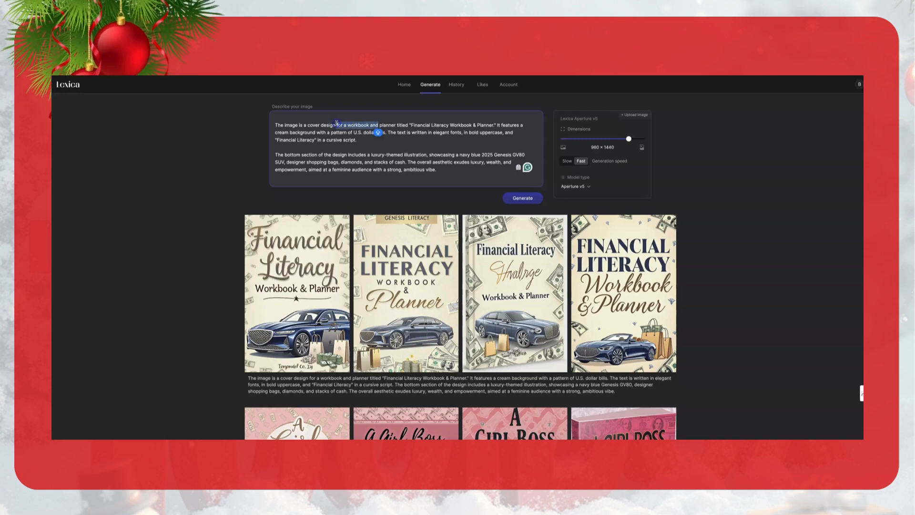
key(BackSpace)
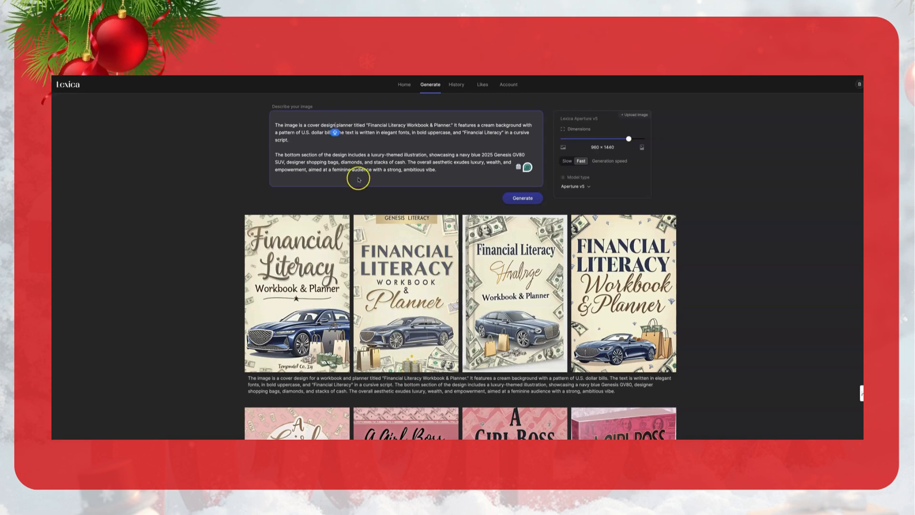
click(524, 199)
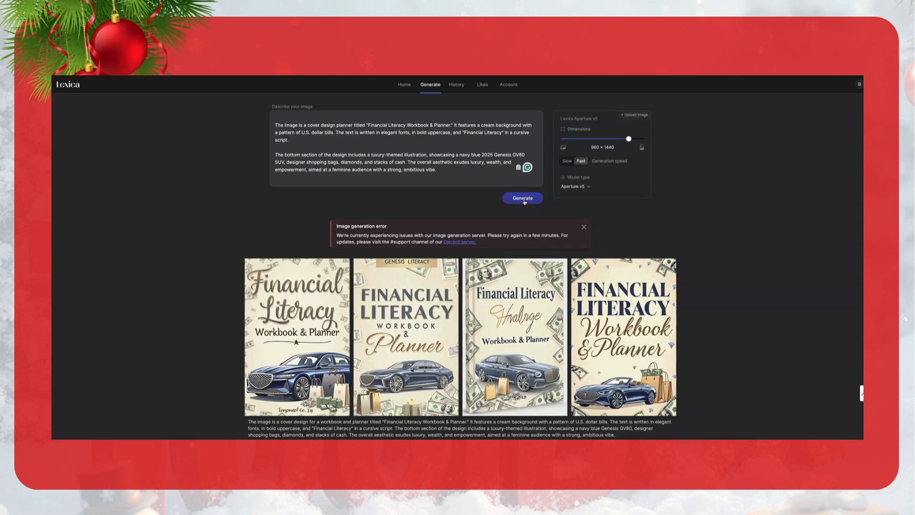
click(524, 200)
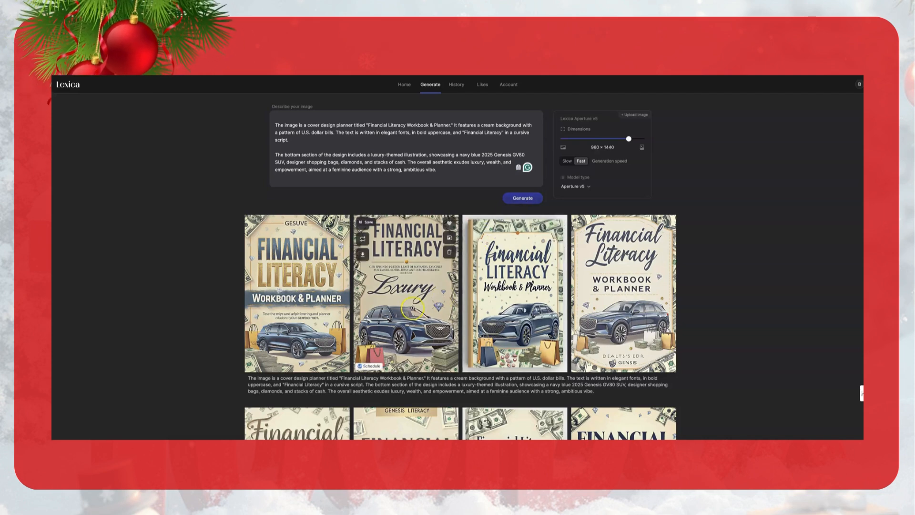
- Download the first new cover image, the one with a blue "Workbook & Planner" banner under the title
click(297, 280)
click(253, 255)
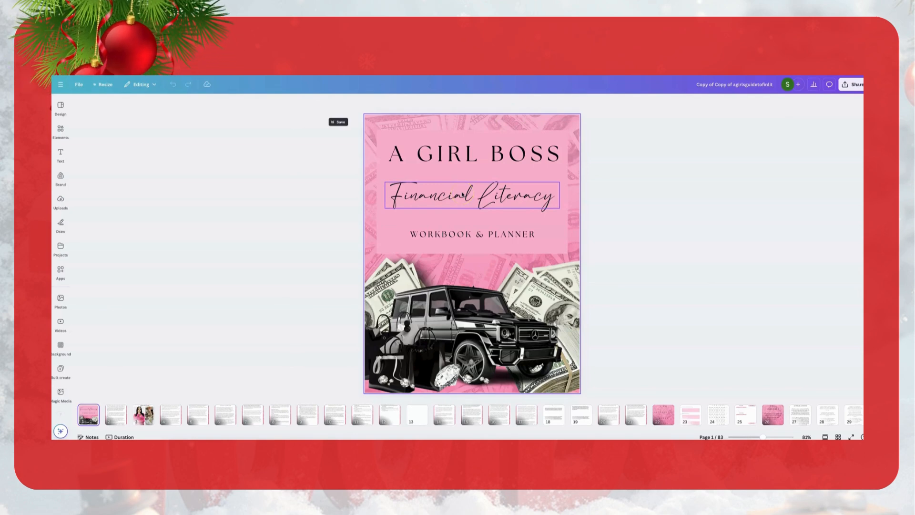
- Switch to the workbook design in Canva and duplicate its cover page
click(67, 265)
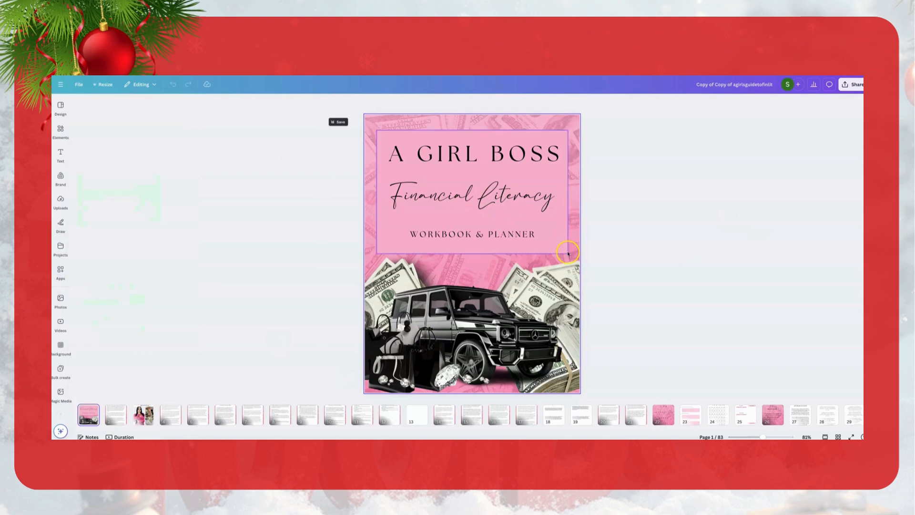
click(568, 254)
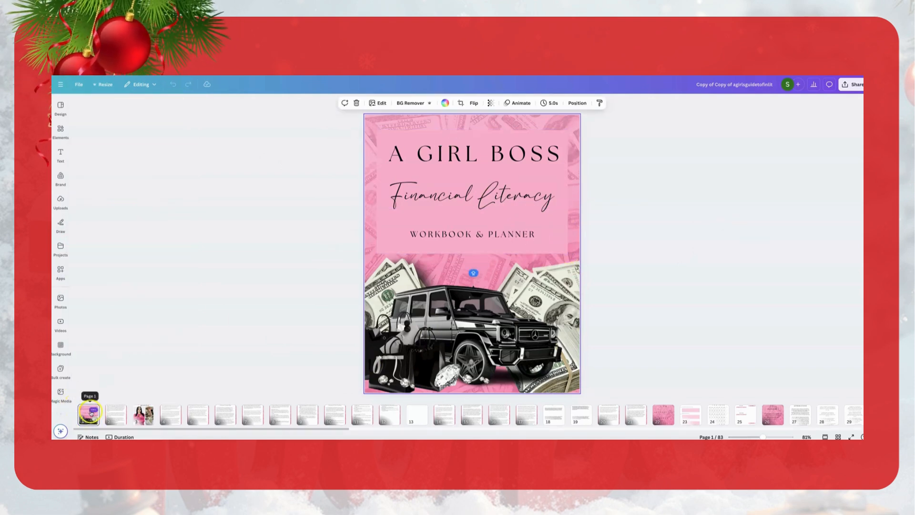
click(93, 410)
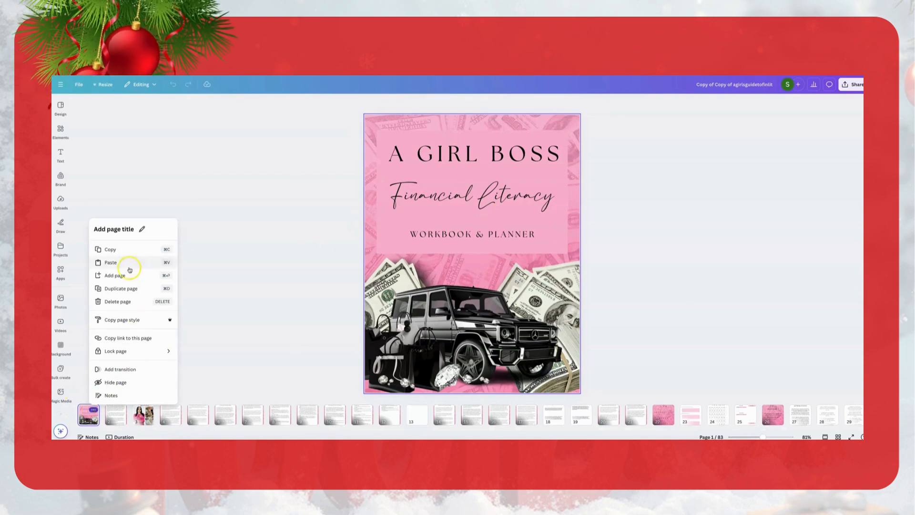
click(127, 290)
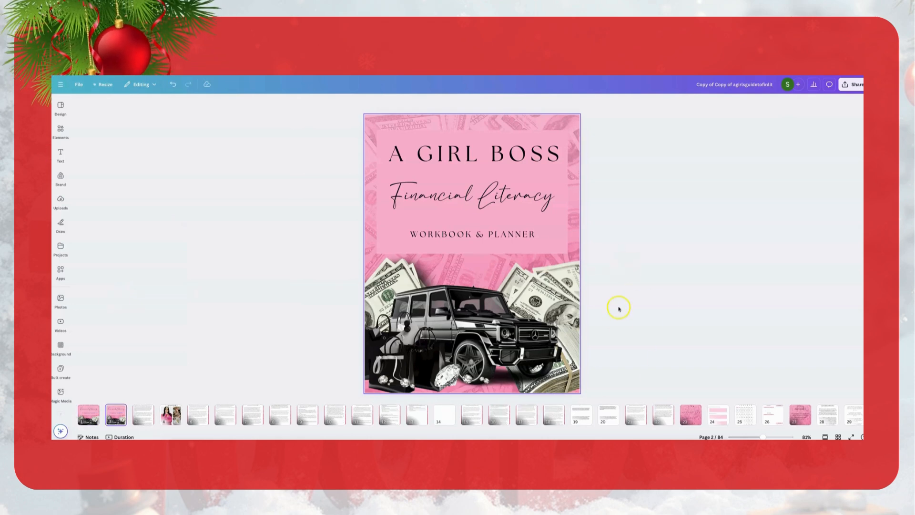
- Delete the title text, pink panel, car and money graphics from the duplicated cover, and detach and delete its pink dollar-bill background image
drag(614, 333, 381, 145)
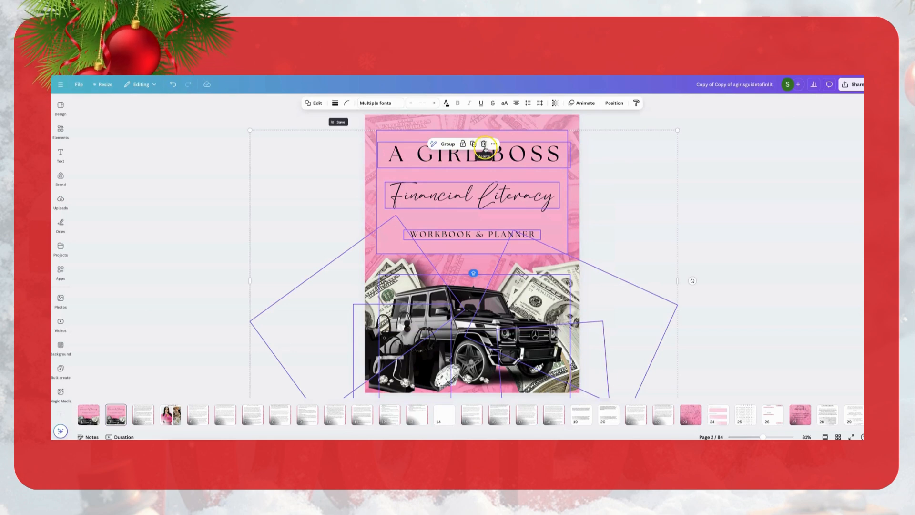
click(485, 149)
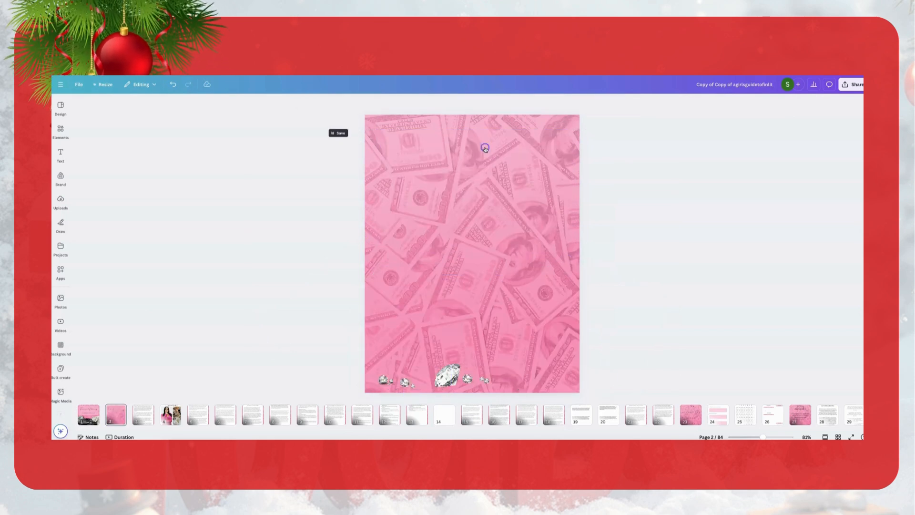
click(479, 219)
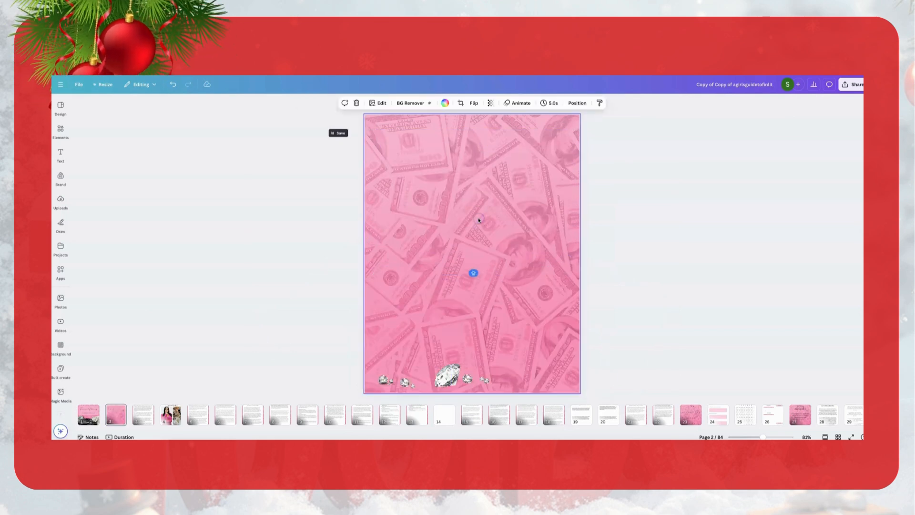
right_click(451, 172)
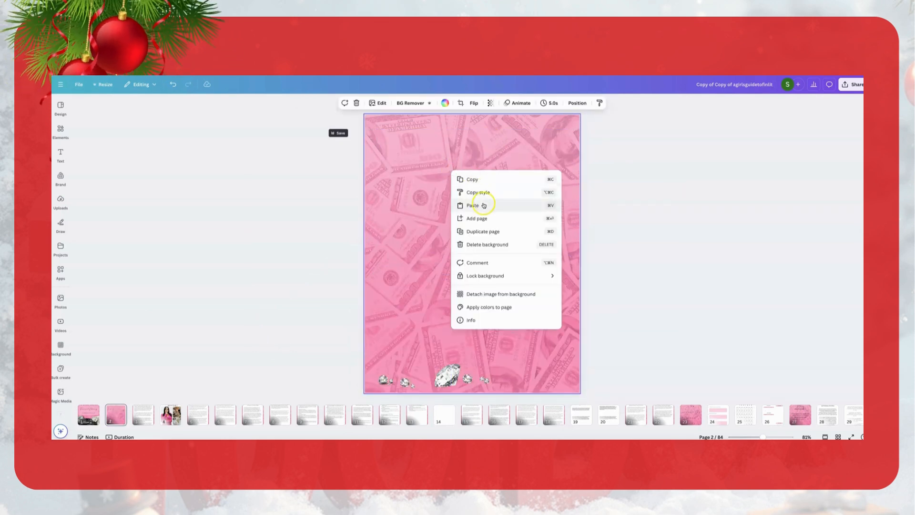
click(517, 294)
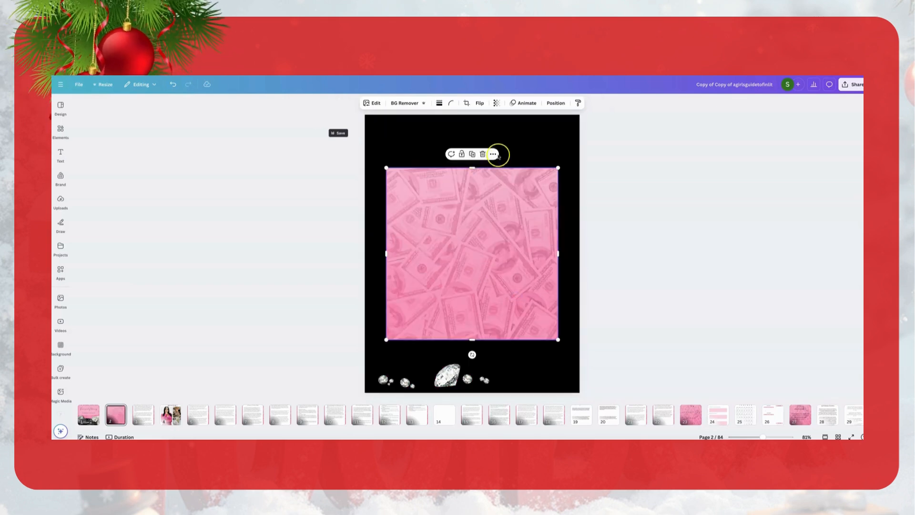
click(483, 154)
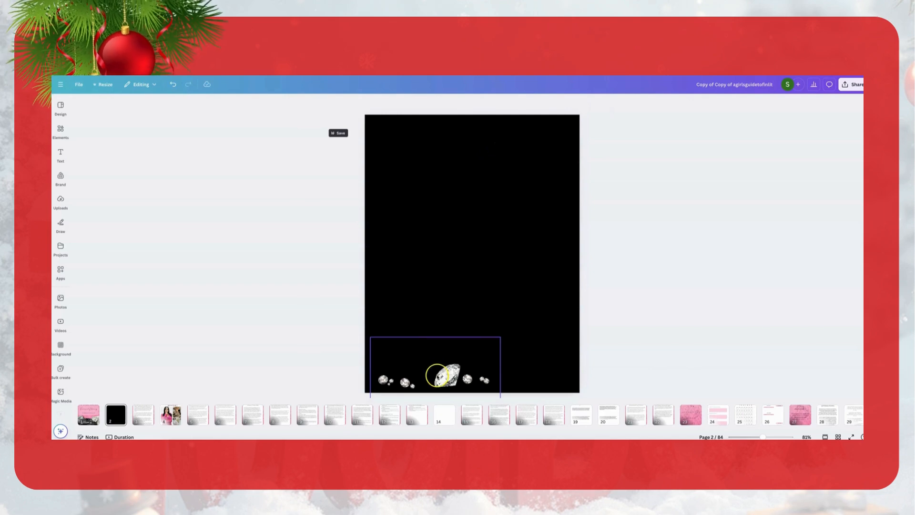
- Upload the downloaded Financial Literacy cover image from the Downloads folder and add it to the emptied cover page
click(58, 204)
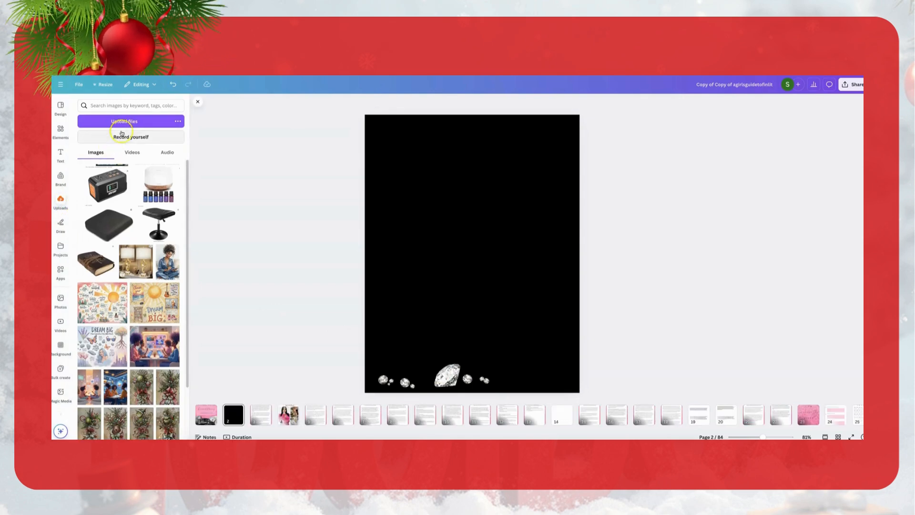
click(130, 121)
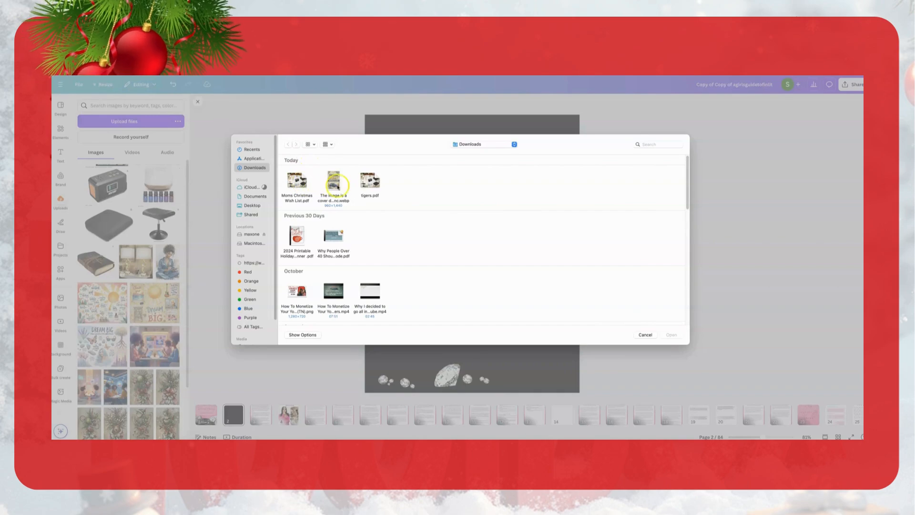
click(333, 181)
click(680, 337)
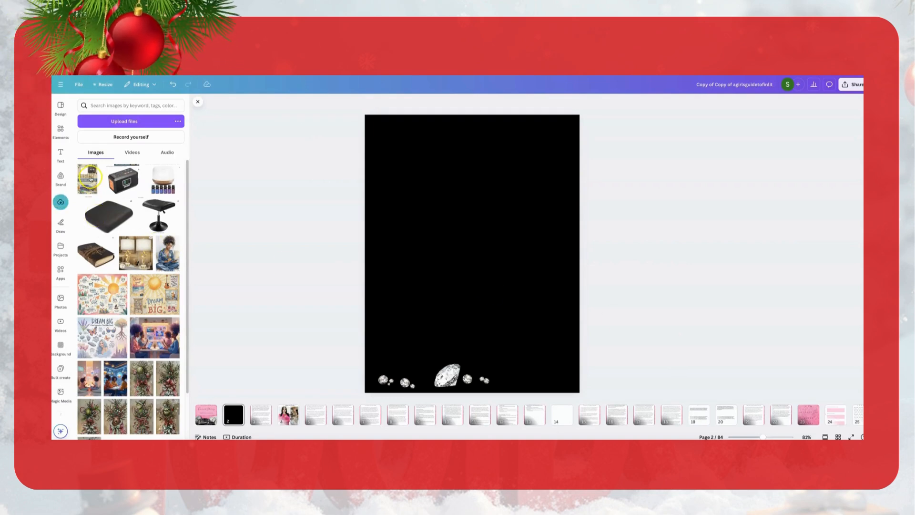
click(92, 180)
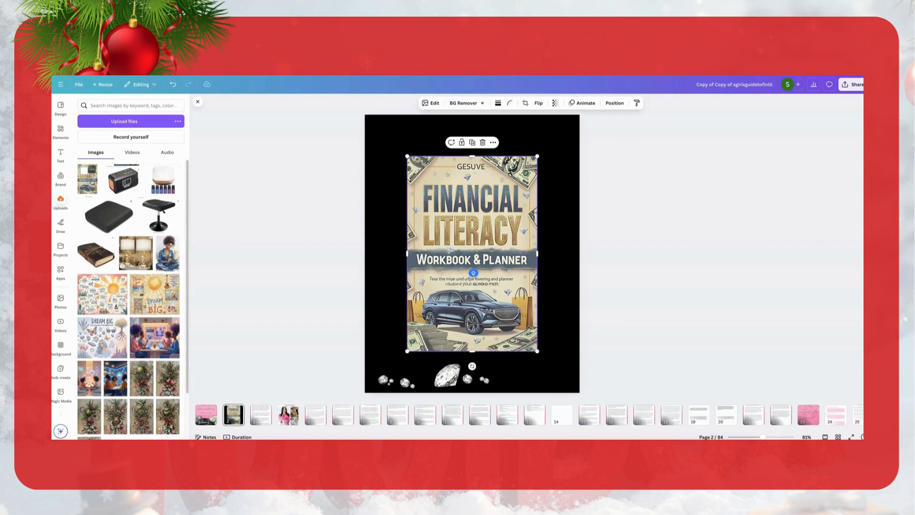
- Move the cover image to the page's upper-left corner and enlarge it to the full page height
drag(473, 272, 447, 230)
drag(492, 306, 571, 375)
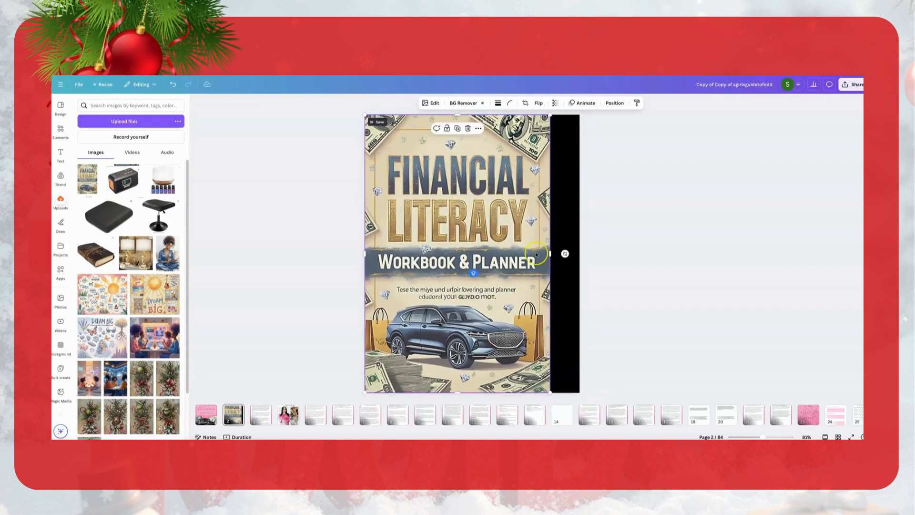
right_click(500, 262)
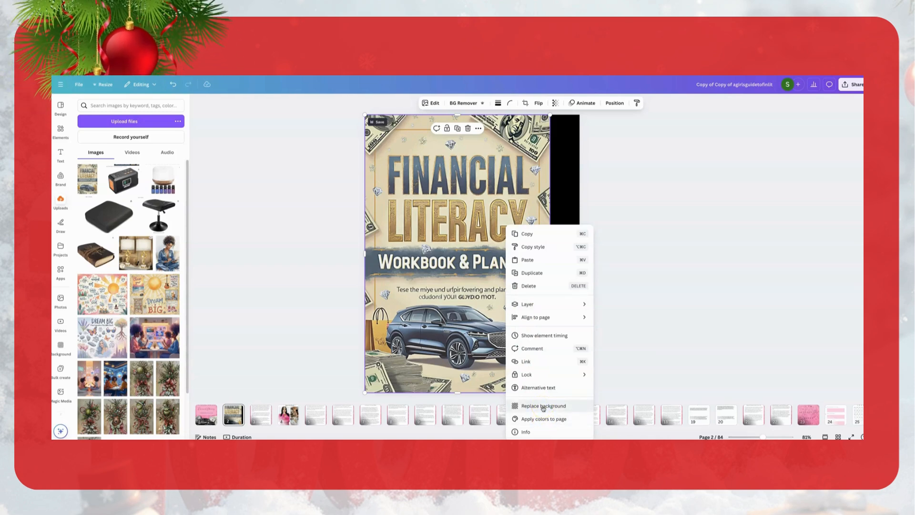
click(567, 162)
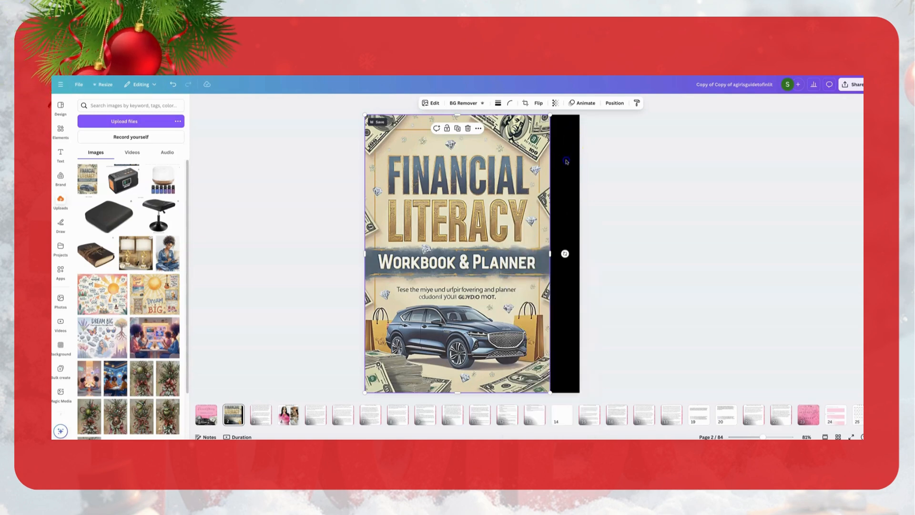
drag(566, 162, 632, 171)
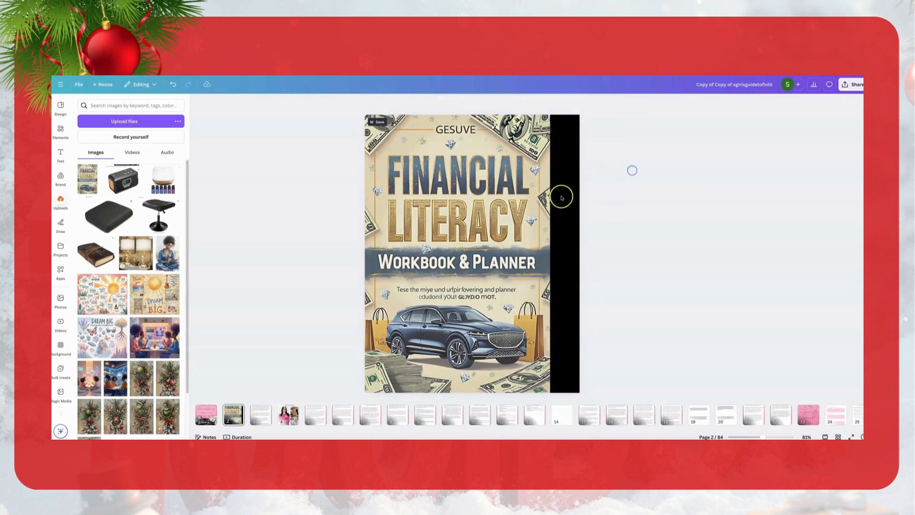
- Change the cover page's black background to the near-white shade from the photo colors
click(562, 198)
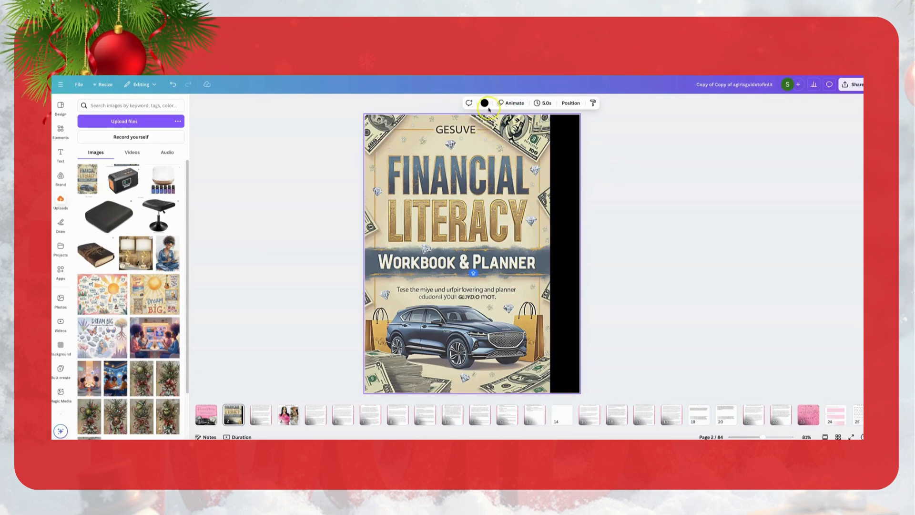
click(486, 105)
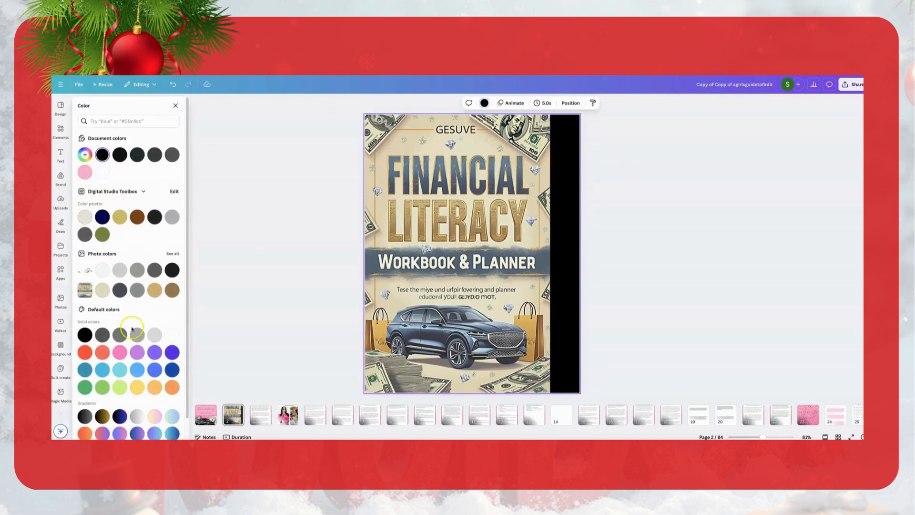
click(102, 270)
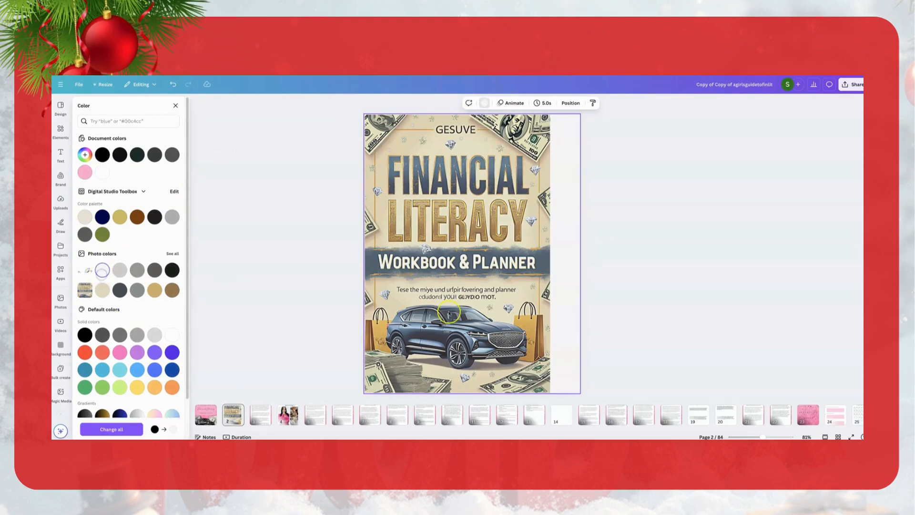
- Widen the cover image to fill the page and send it backward behind the diamonds
click(494, 320)
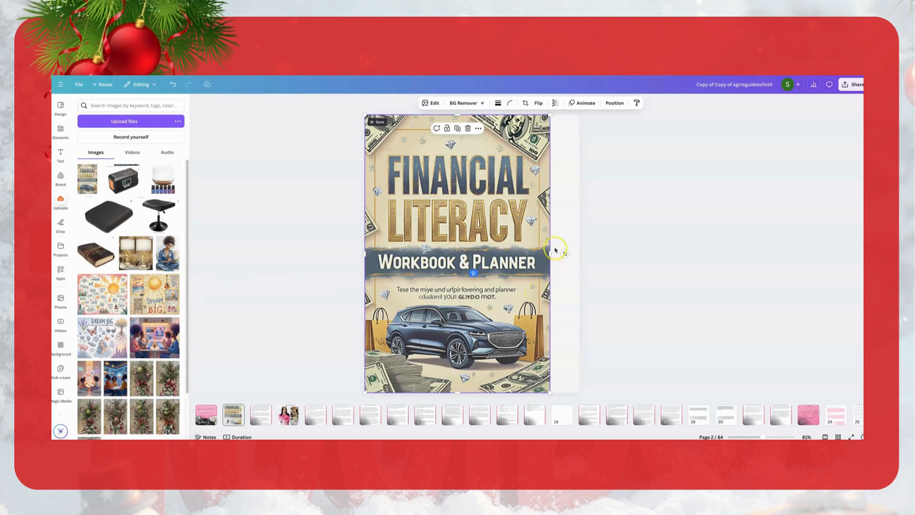
drag(551, 253, 579, 254)
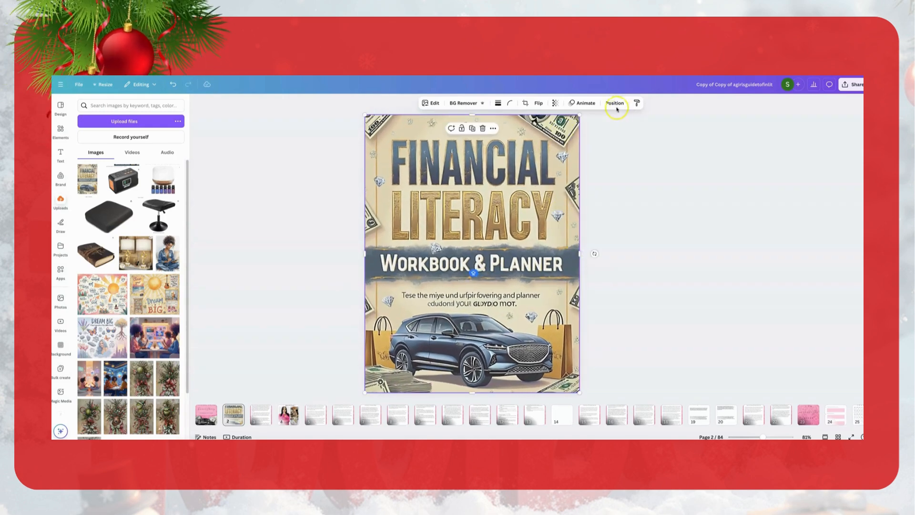
click(616, 104)
click(156, 140)
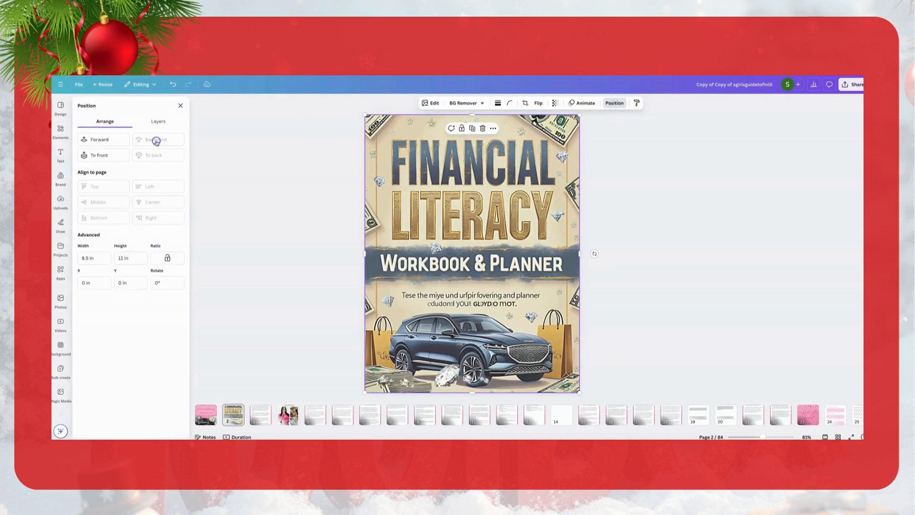
click(682, 301)
- Duplicate the diamonds graphic, place the copy at the cover's lower-right corner and flip it horizontally
click(448, 371)
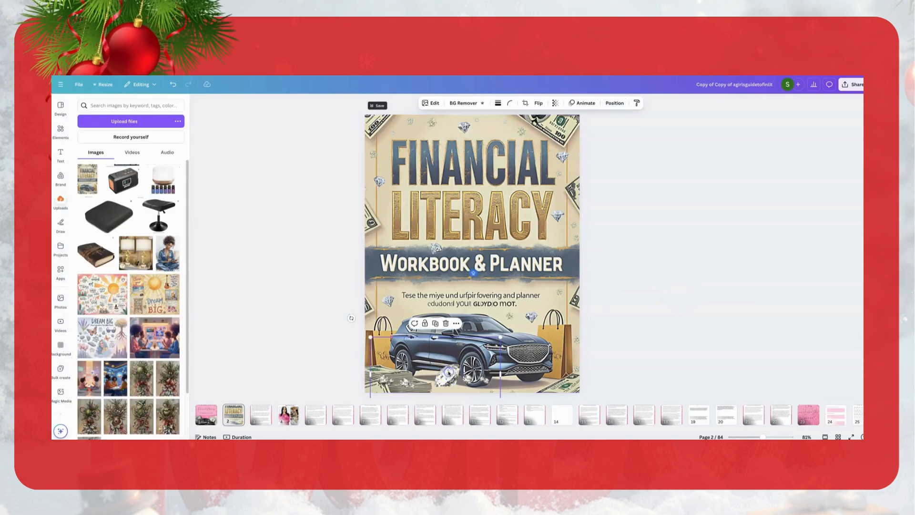
click(435, 324)
drag(453, 378, 553, 376)
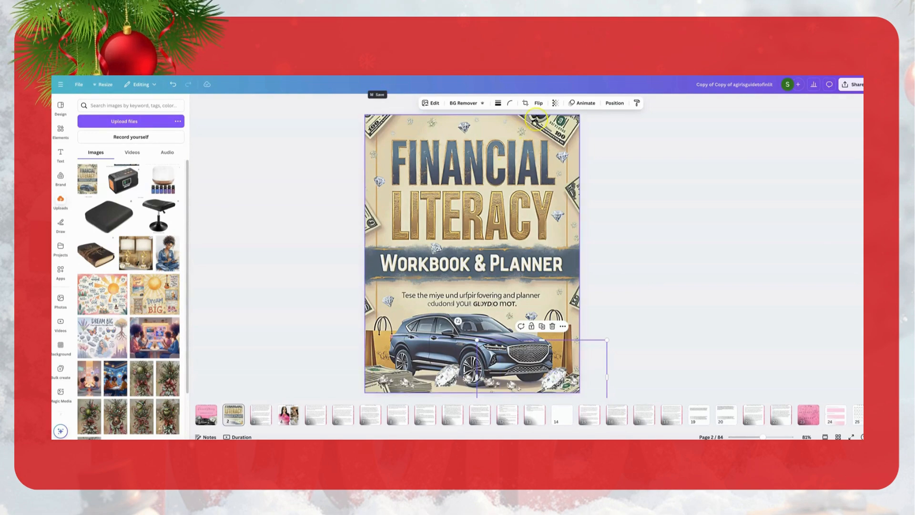
click(539, 104)
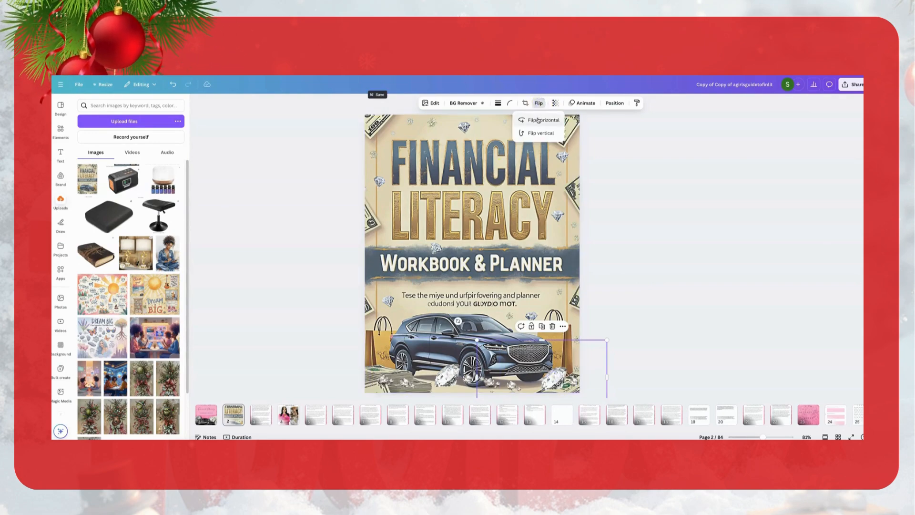
click(541, 120)
click(666, 269)
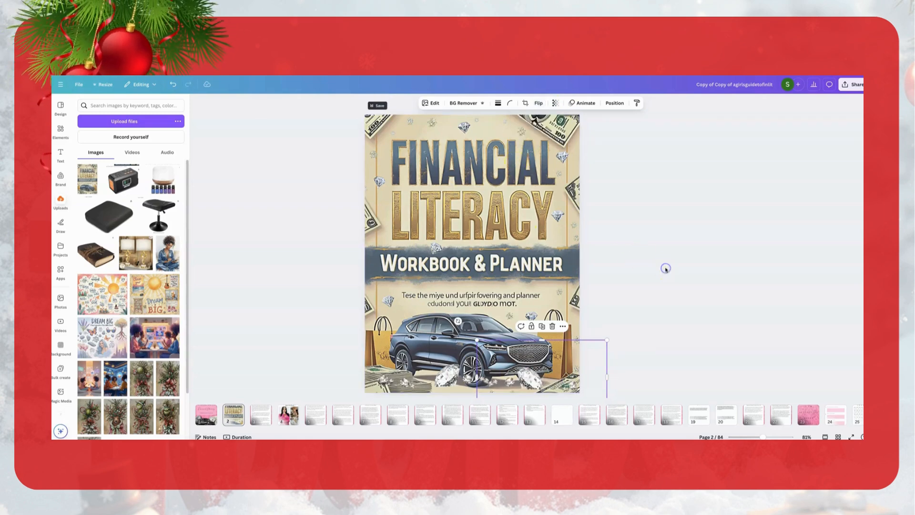
click(665, 267)
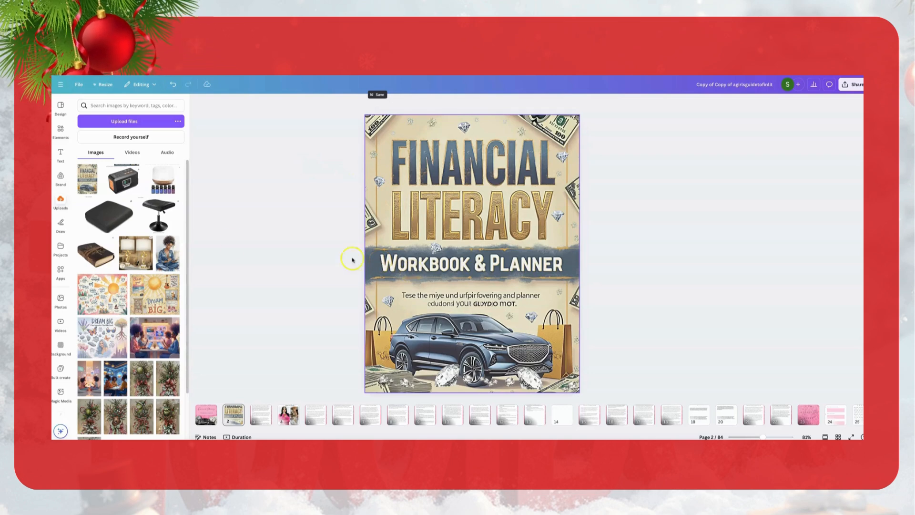
- Review the original pink cover on page 1, checking its title panel and car graphic against the new cover
click(467, 296)
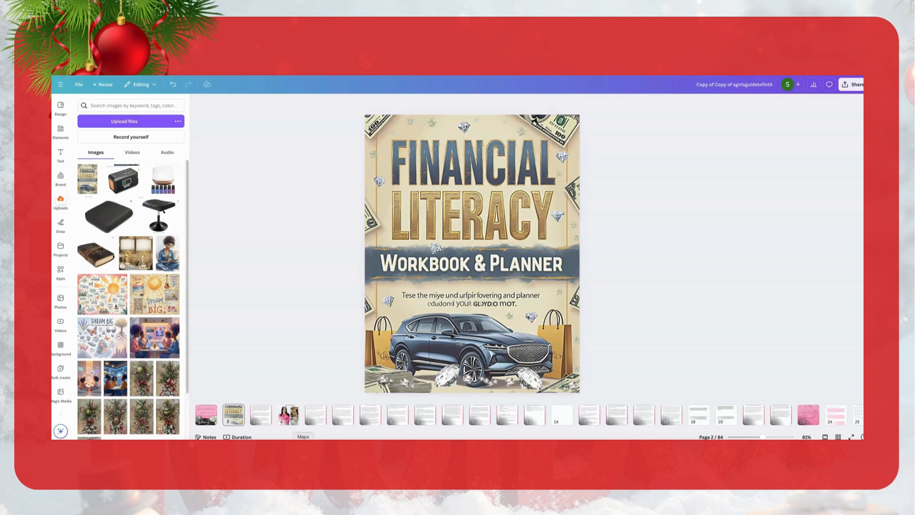
click(208, 416)
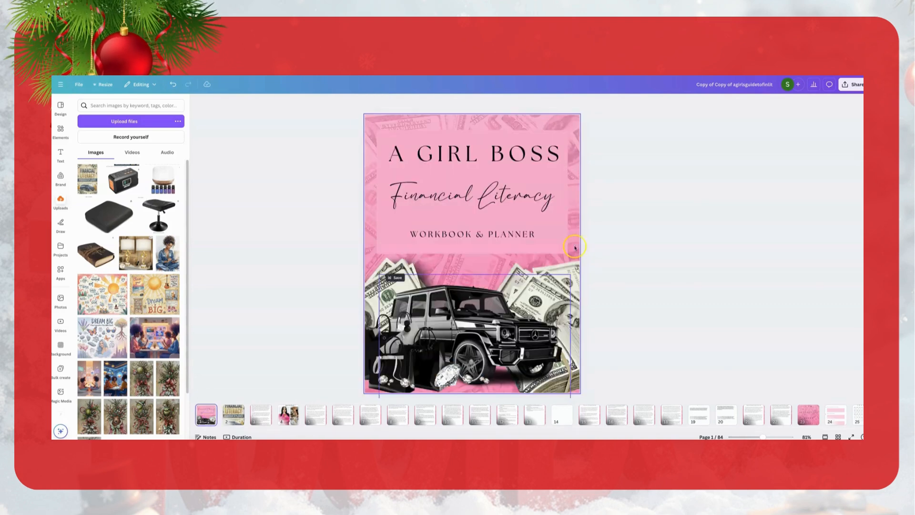
click(518, 221)
click(509, 323)
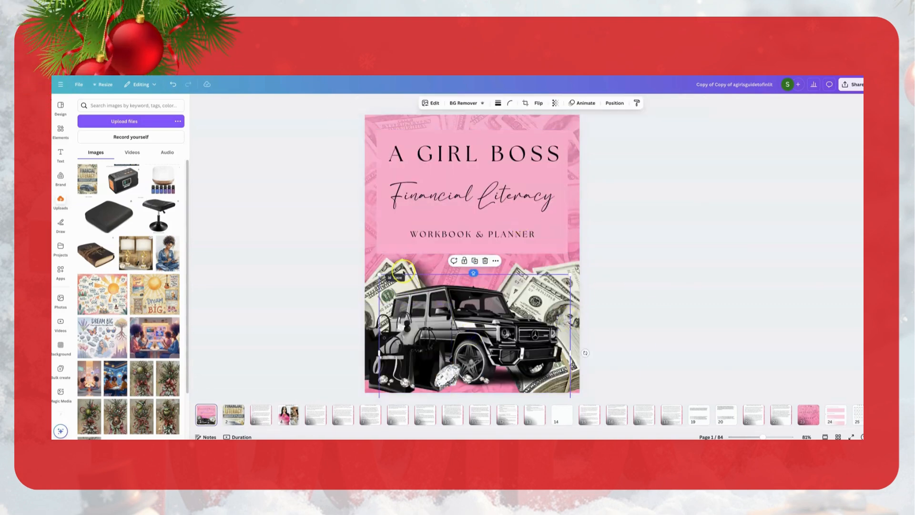
click(556, 218)
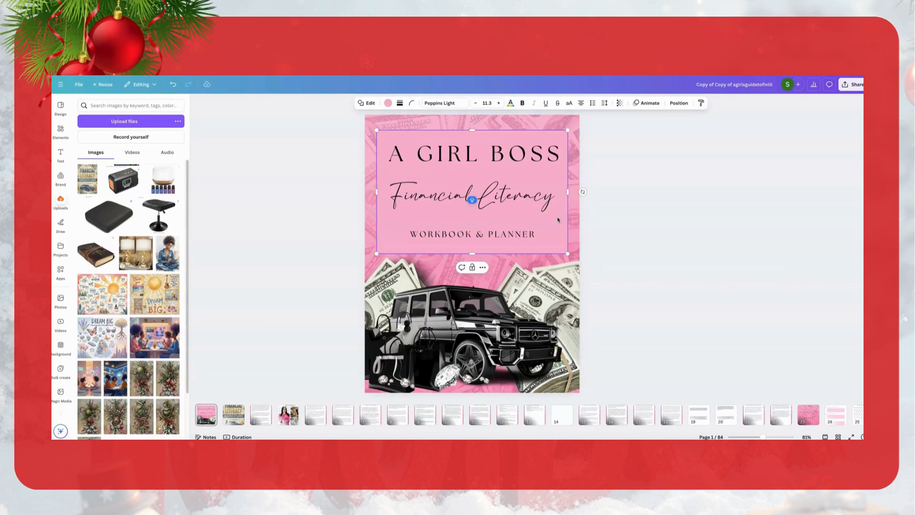
- Examine the color options for page 3's pink money background and compare them with the photo colors of the new cover on page 2
click(266, 422)
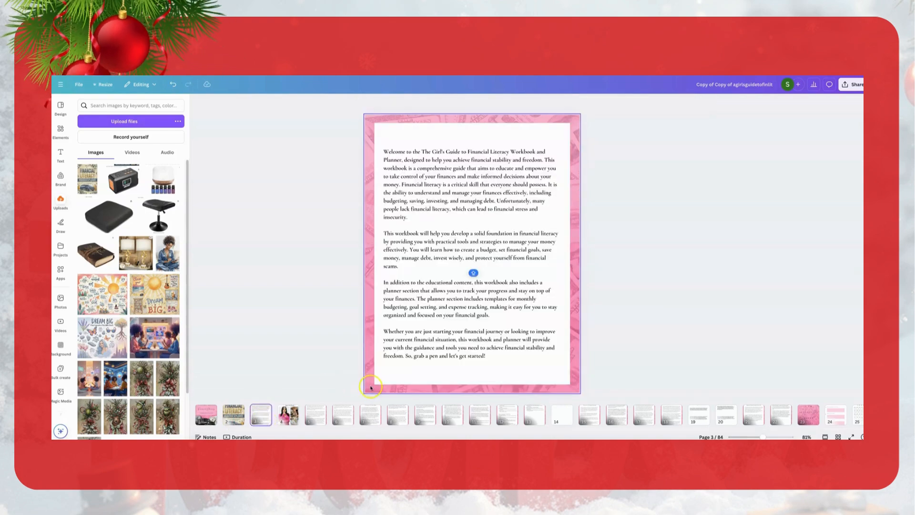
click(368, 247)
click(434, 171)
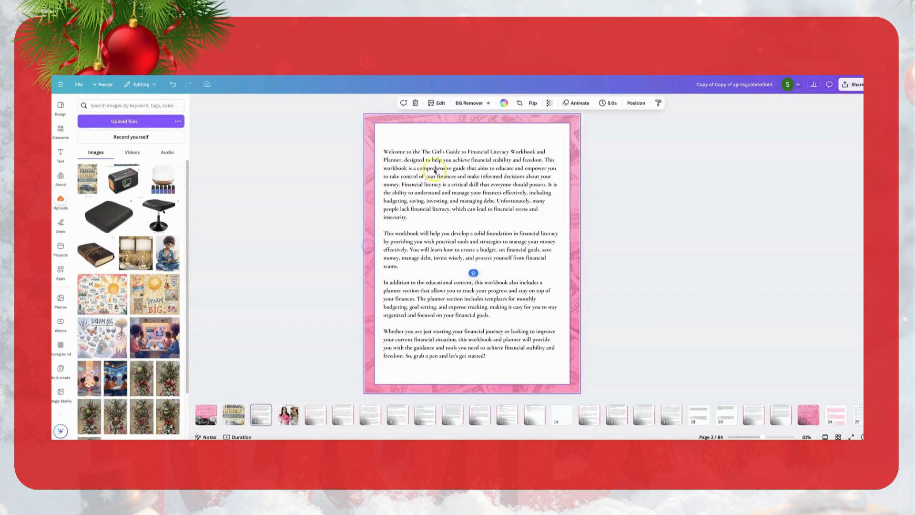
click(504, 103)
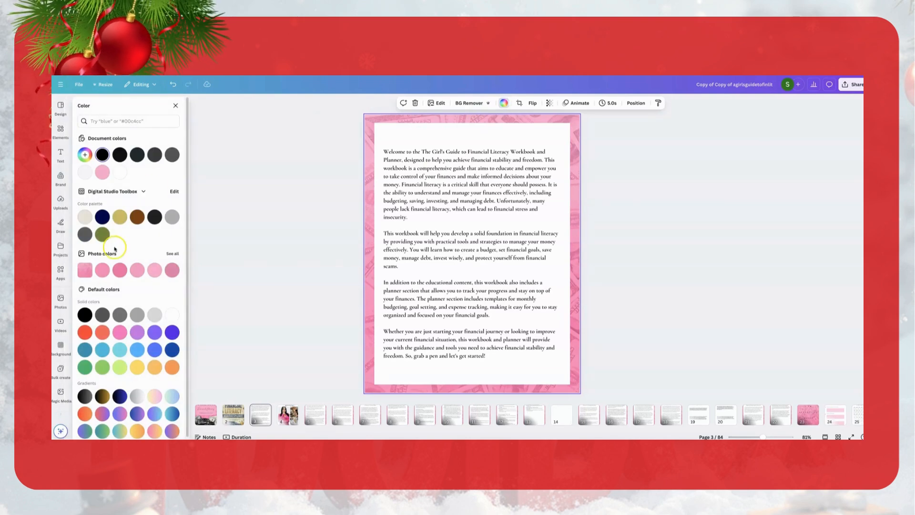
scroll(116, 246, down, 1)
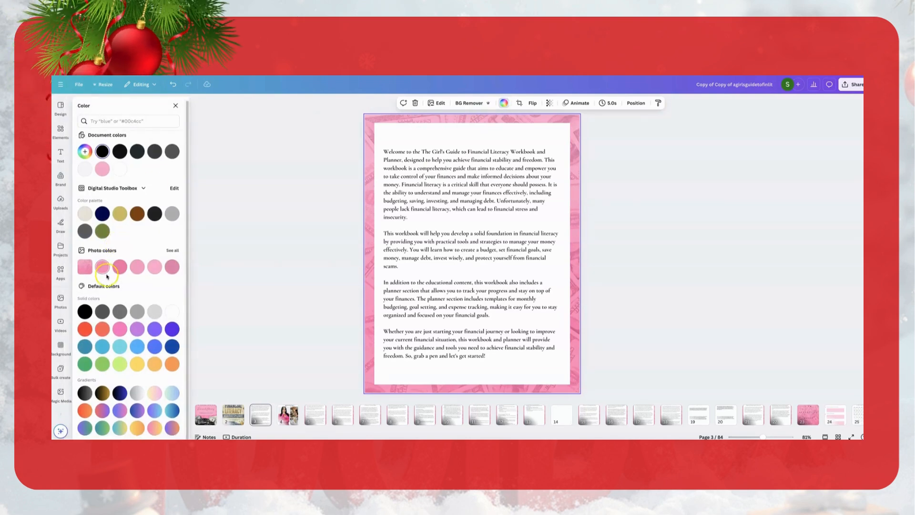
click(233, 412)
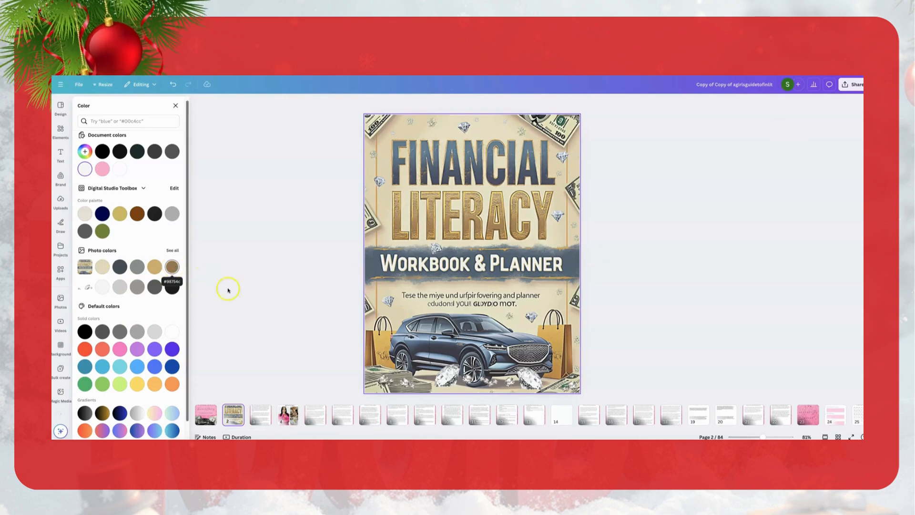
click(260, 416)
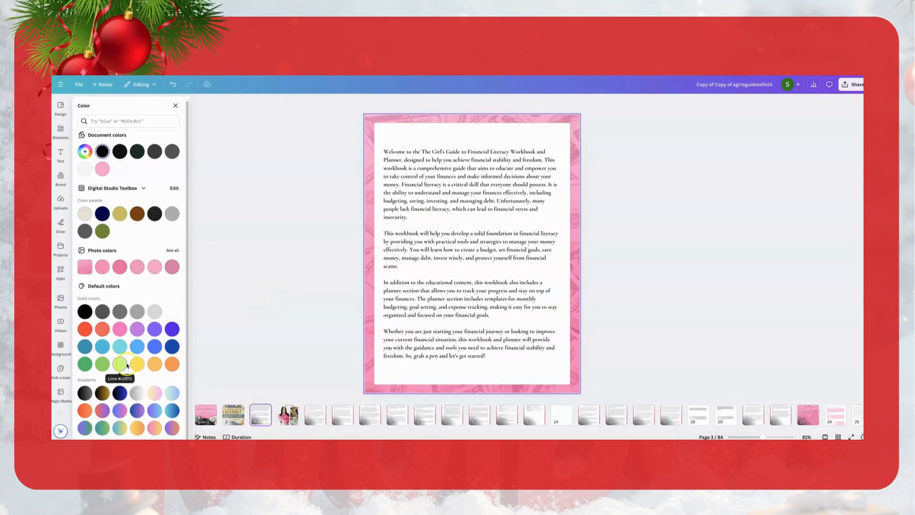
scroll(122, 220, up, 1)
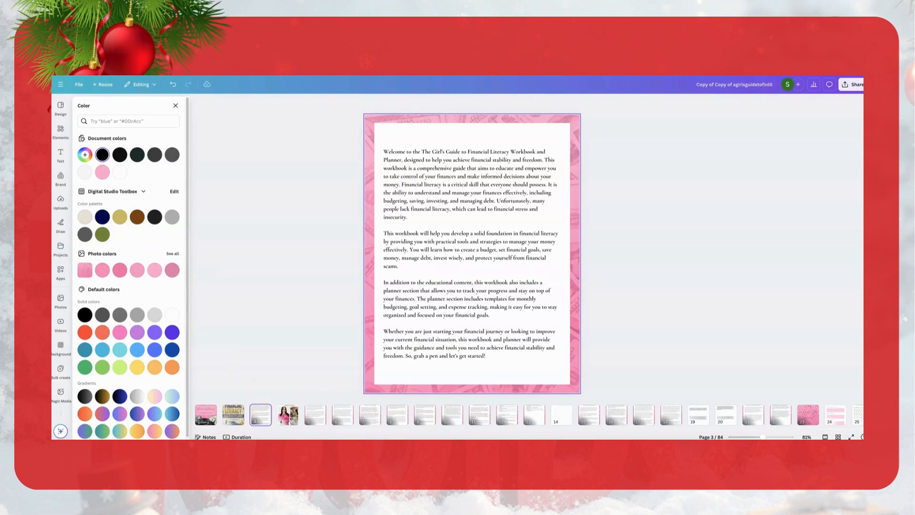
click(237, 235)
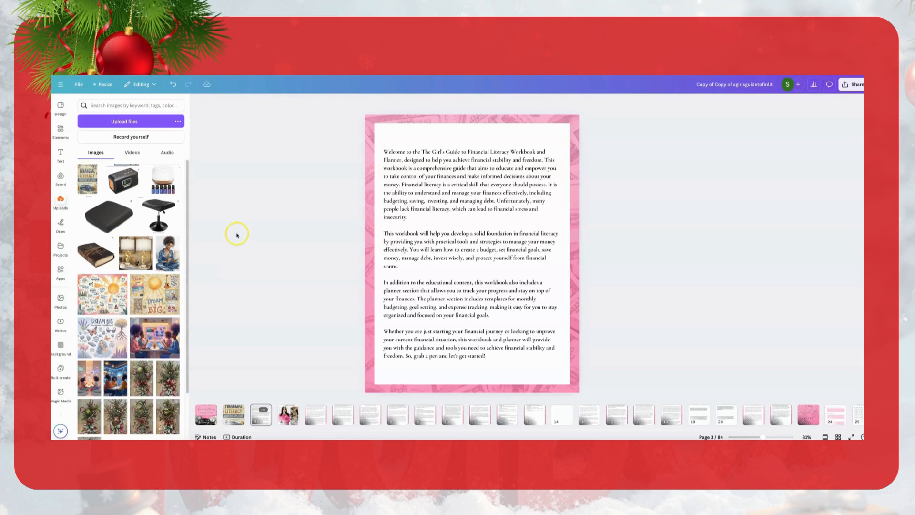
click(257, 245)
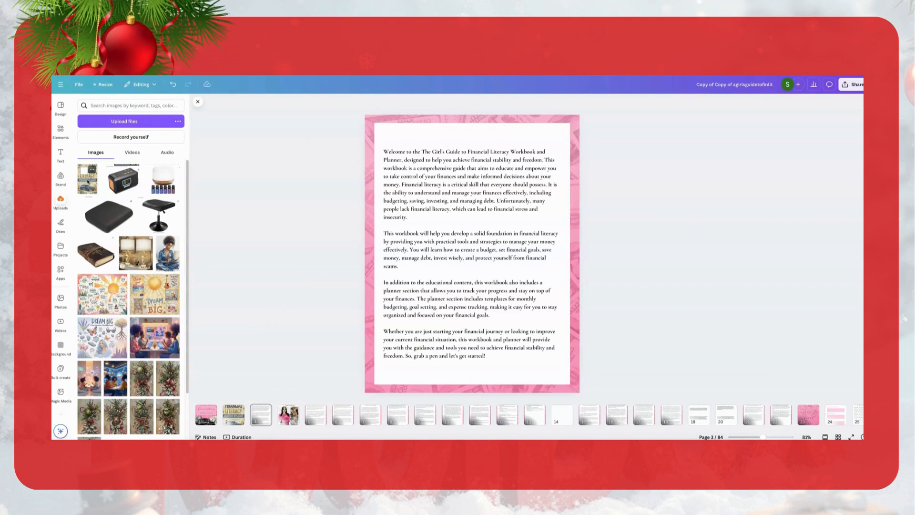
- Add the uploaded Financial Literacy cover image to page 3 and open the color options for the page's pink money background
click(88, 181)
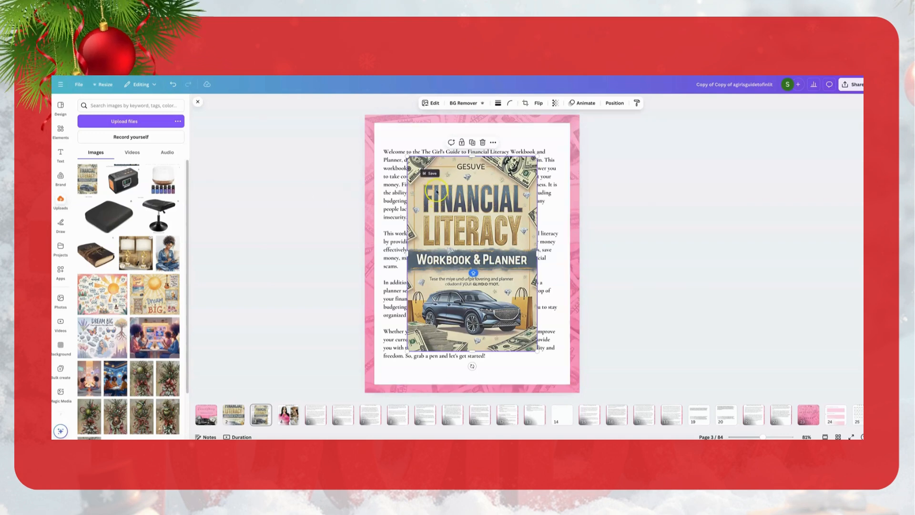
click(367, 148)
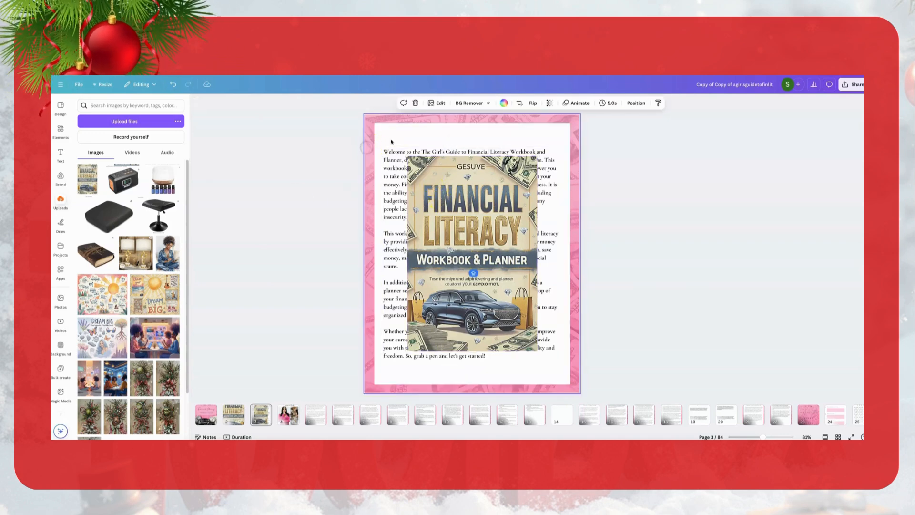
click(505, 104)
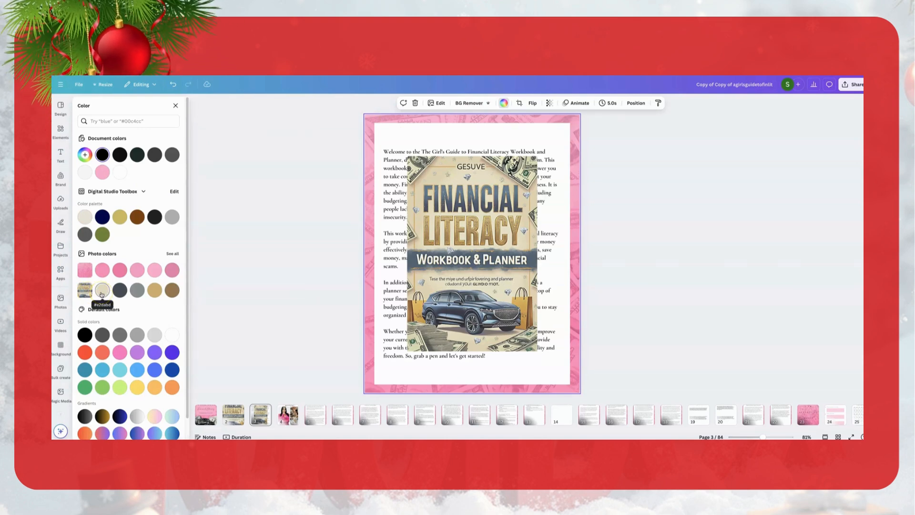
- Try the cover's brown, slate and tan photo colors on page 3's background, settle on its gray and apply the change across all pages
click(172, 290)
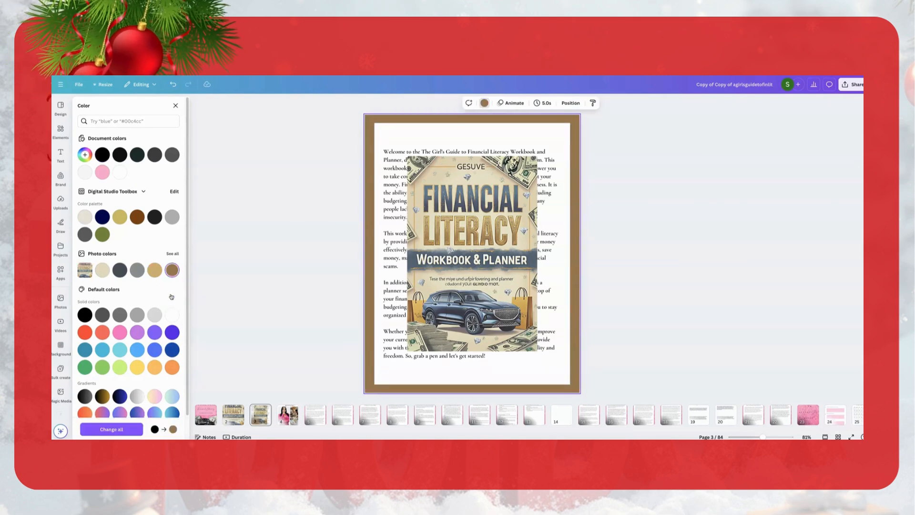
click(119, 271)
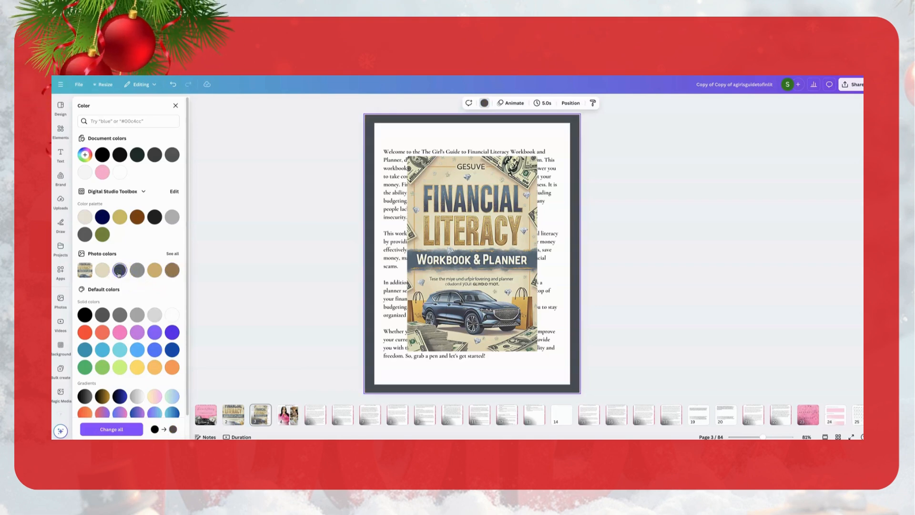
click(153, 272)
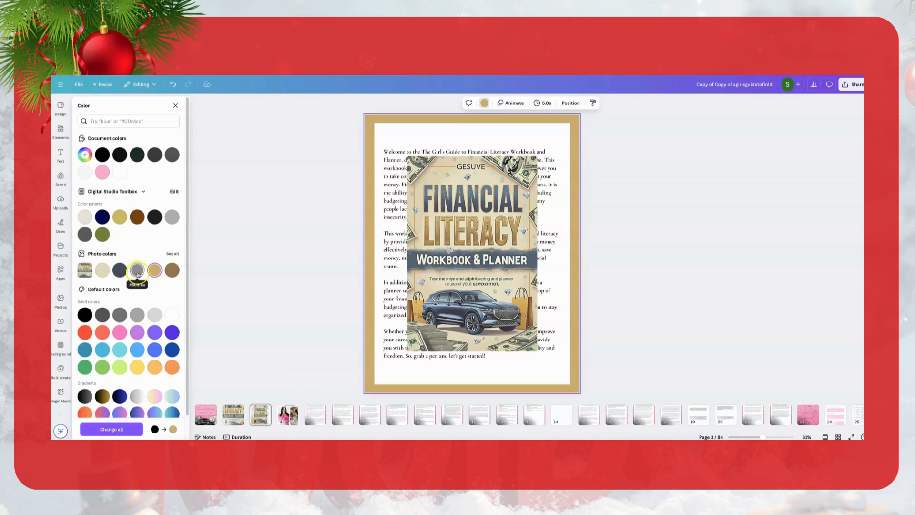
click(137, 271)
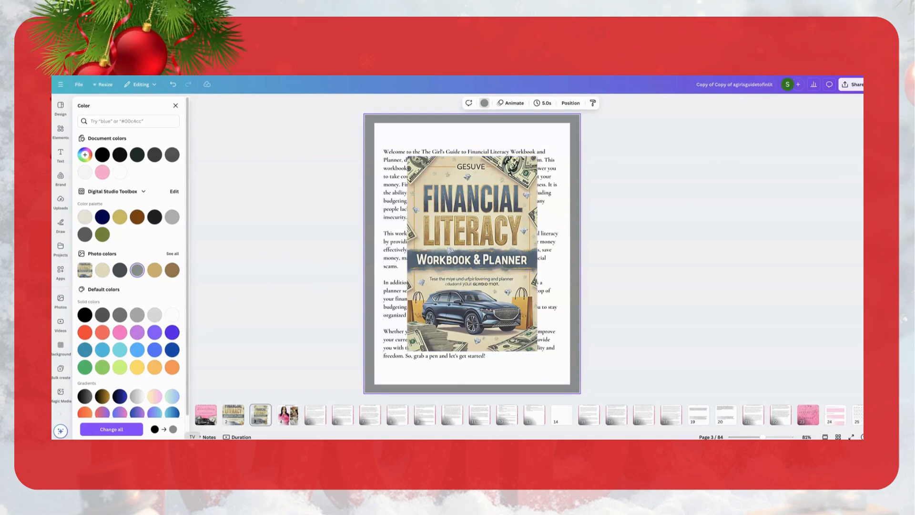
click(123, 430)
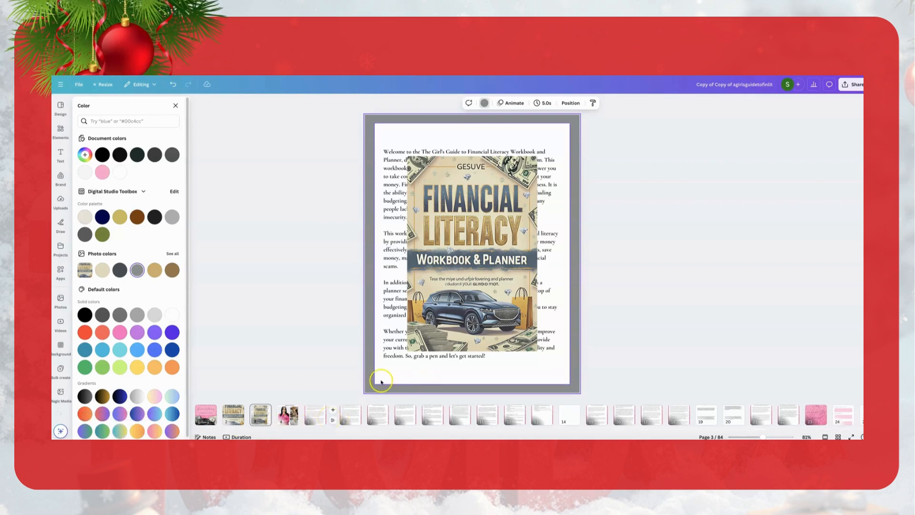
click(404, 377)
click(405, 375)
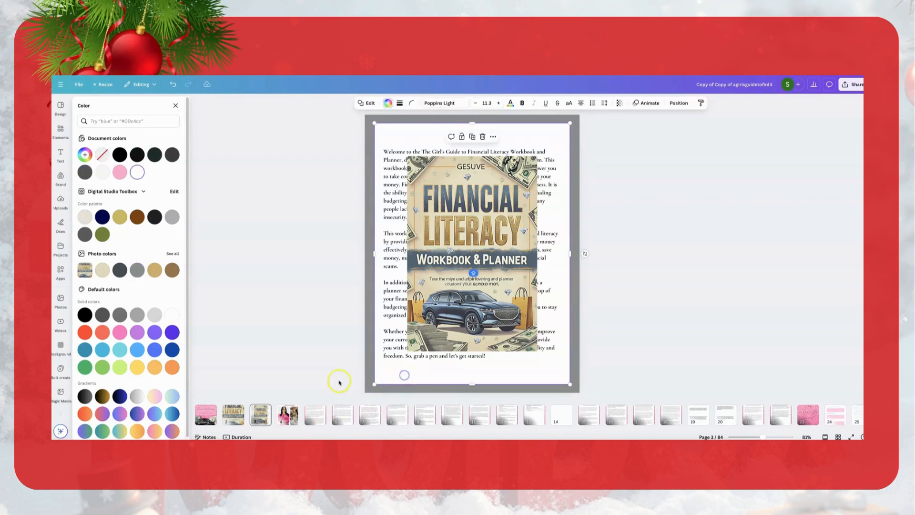
- Set page 5's background to the dark gray of the Digital Studio Toolbox palette and apply the change across all pages
click(315, 414)
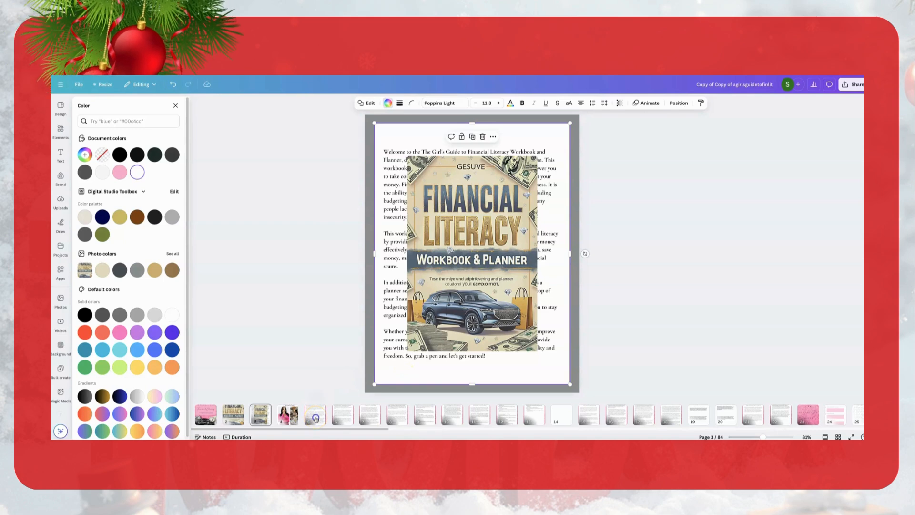
click(367, 382)
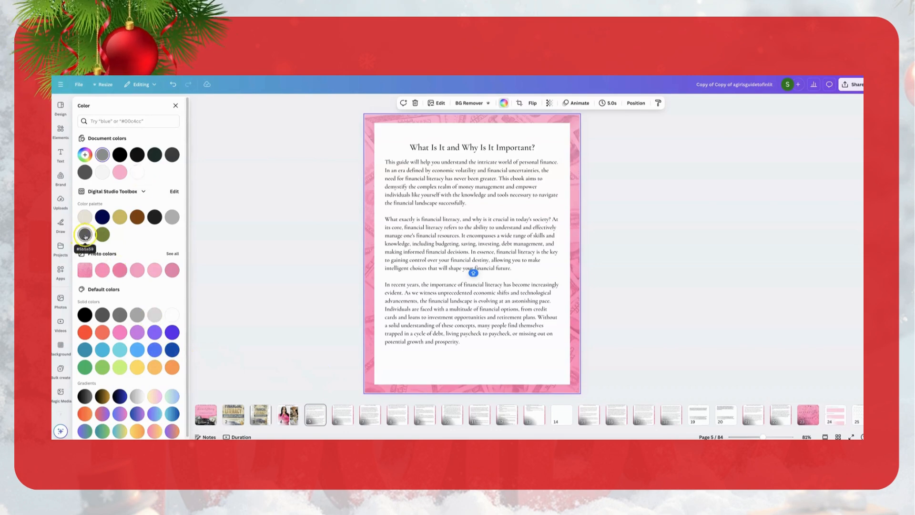
click(85, 234)
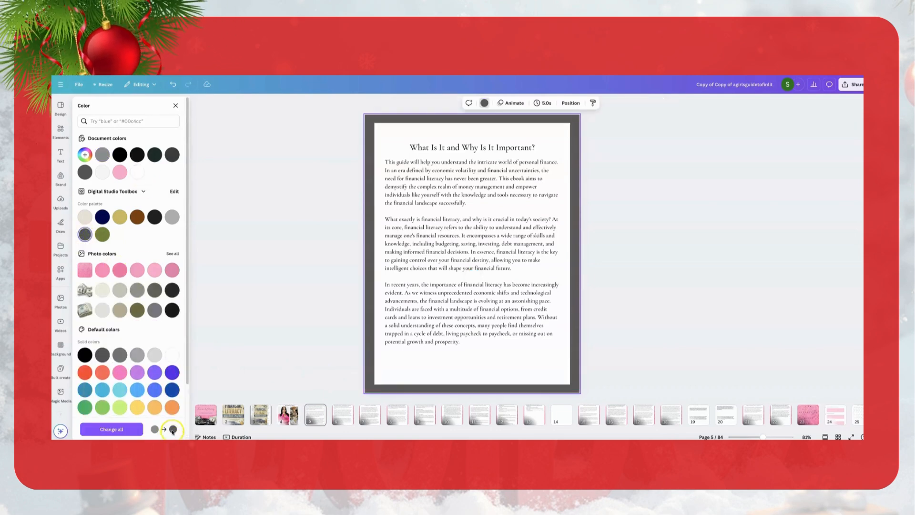
click(111, 429)
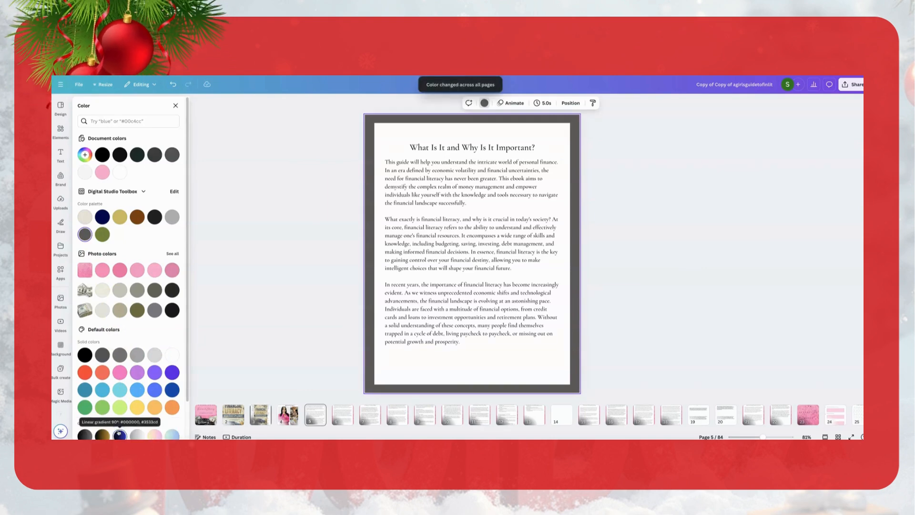
- Replace page 6's pink money background with the dark gray from the Digital Studio Toolbox palette
click(341, 415)
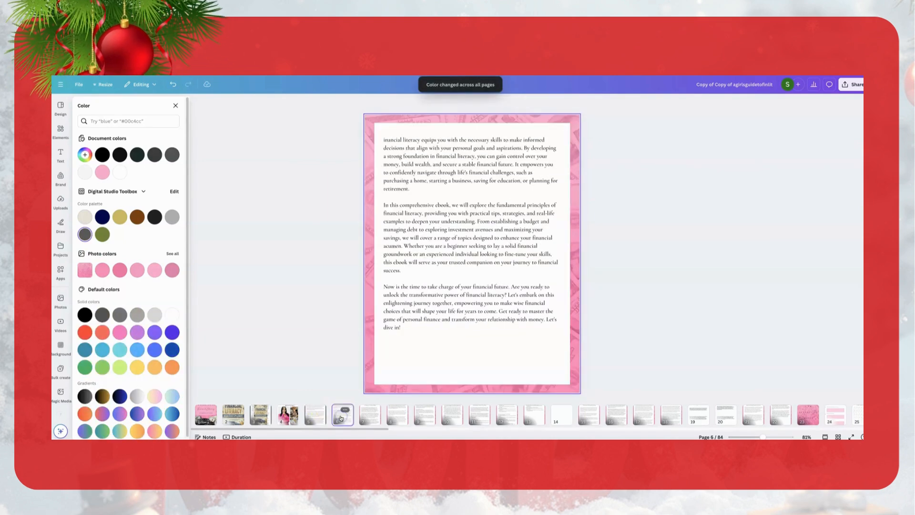
click(367, 389)
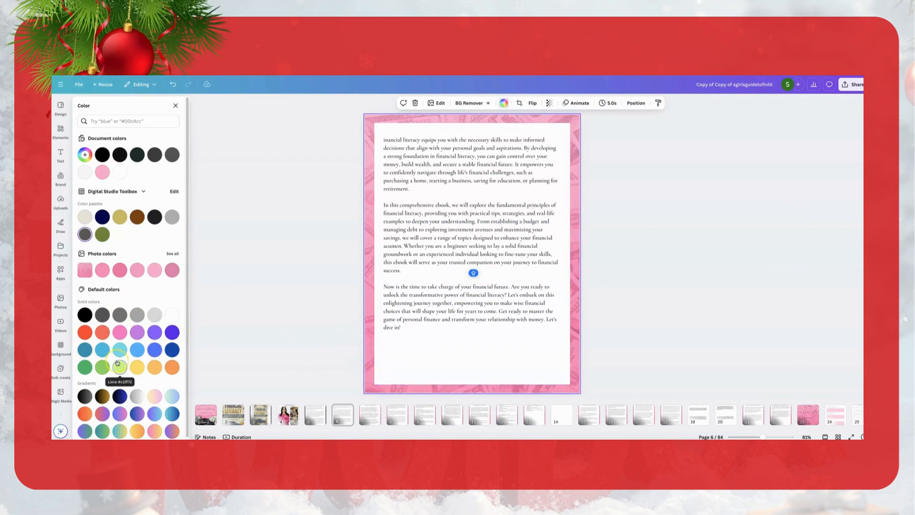
click(367, 358)
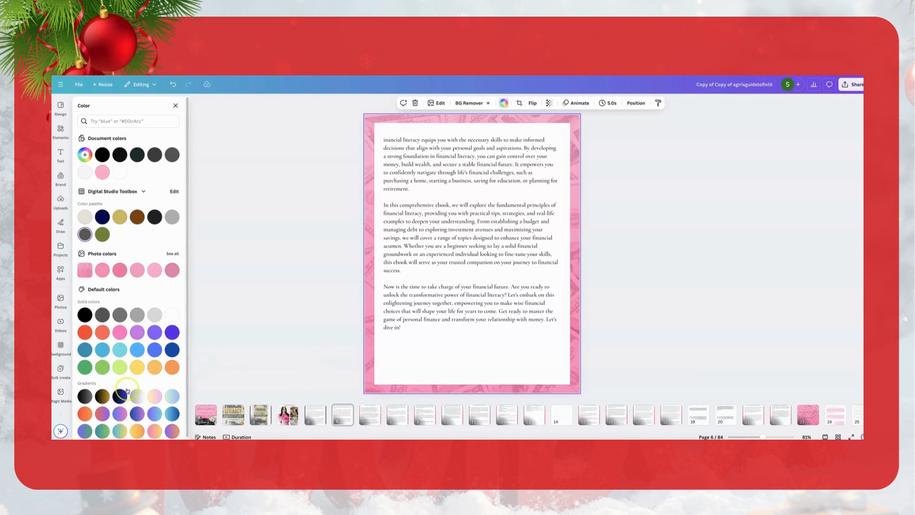
click(84, 234)
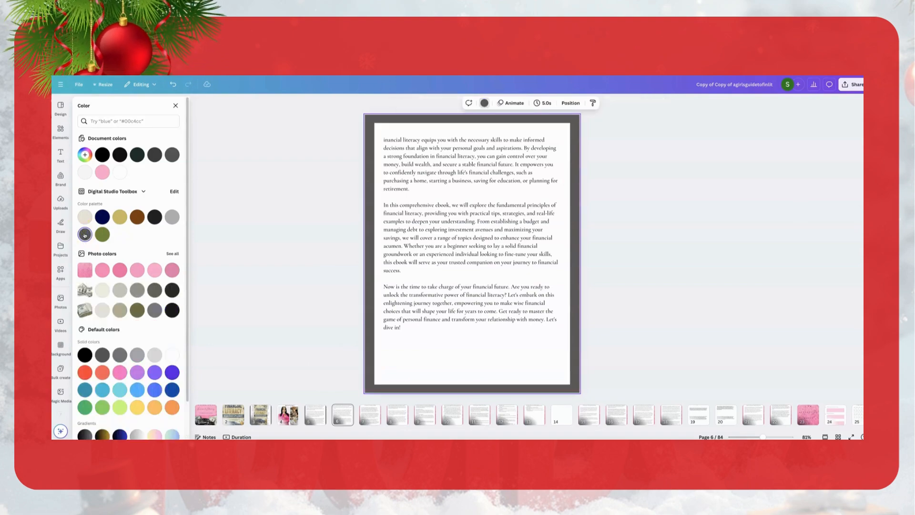
scroll(105, 341, down, 1)
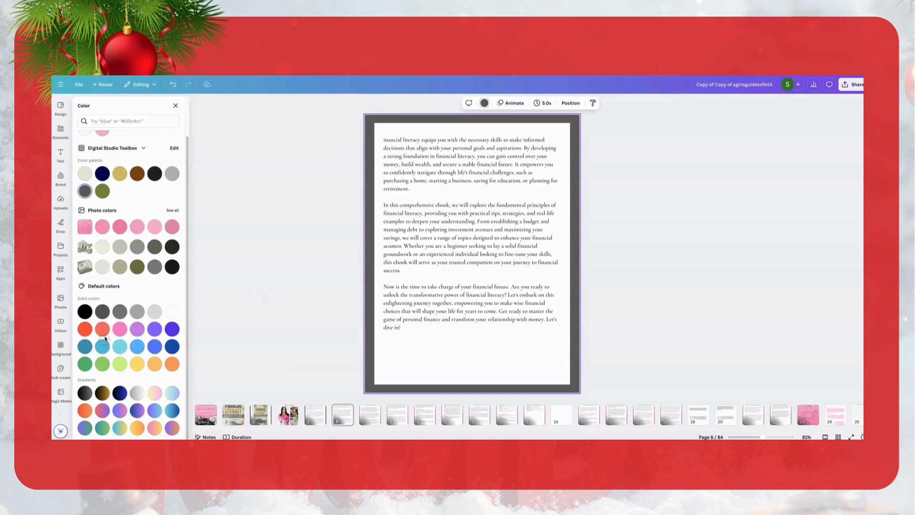
click(323, 342)
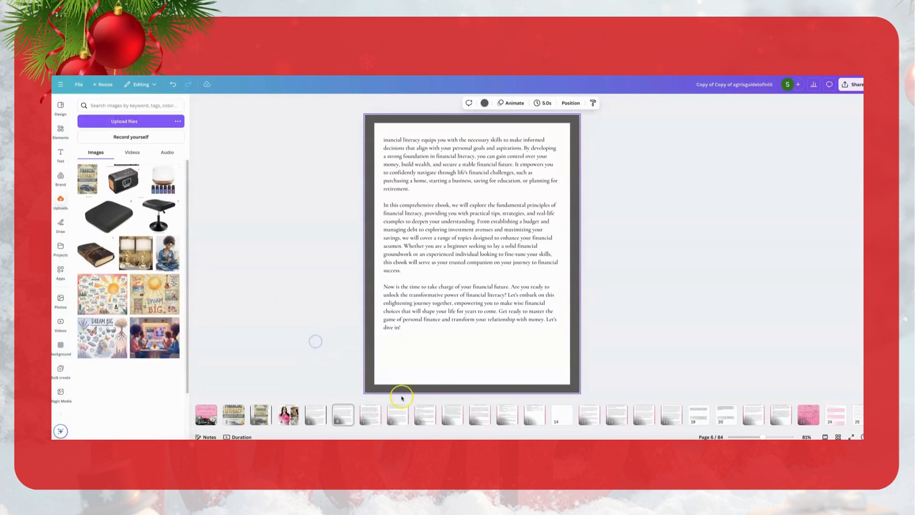
click(307, 363)
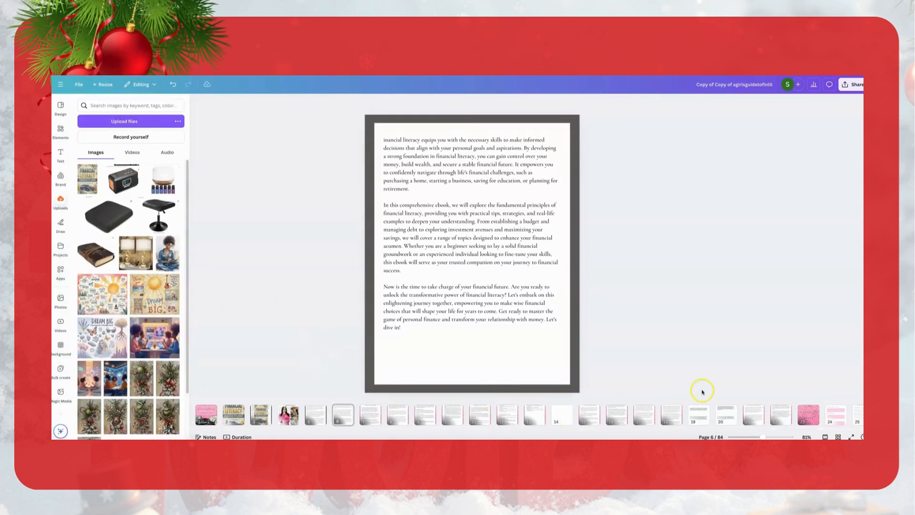
- Recolor the background of page 7, the Chapter 1 page, with the Digital Studio Toolbox palette's dark gray
click(370, 417)
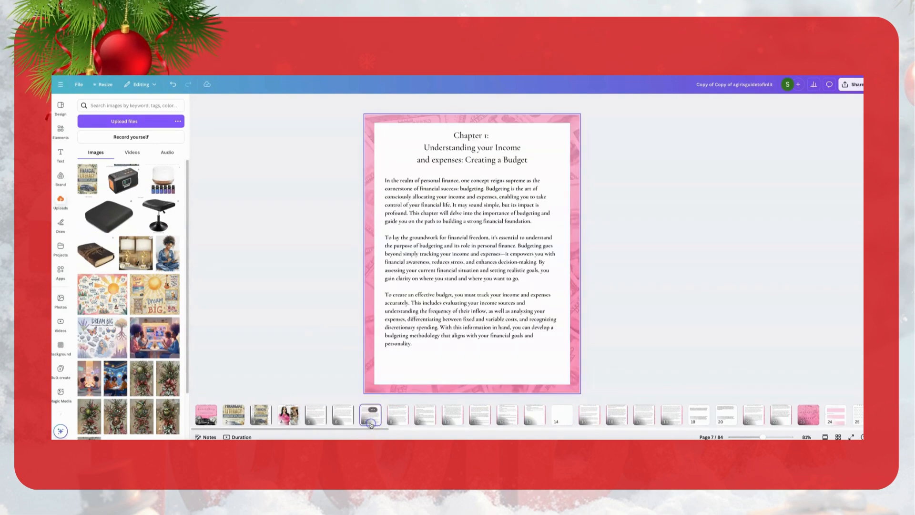
click(374, 391)
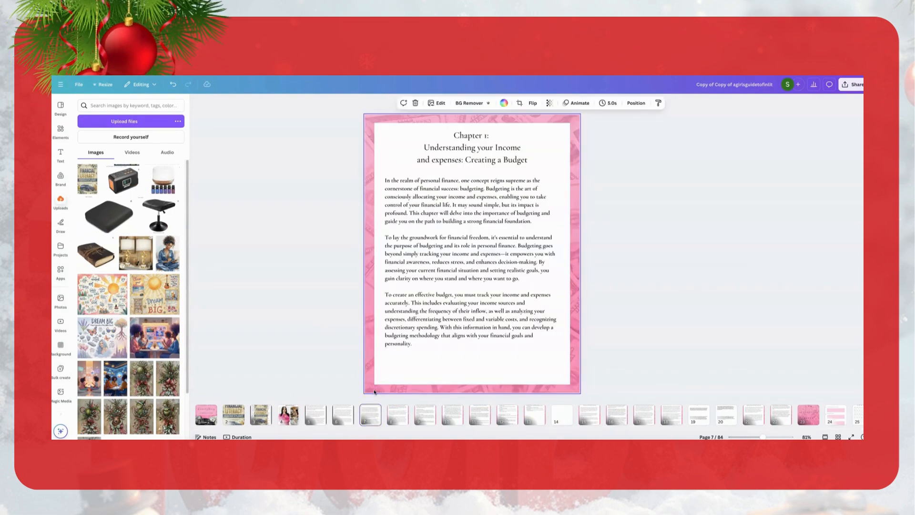
click(508, 103)
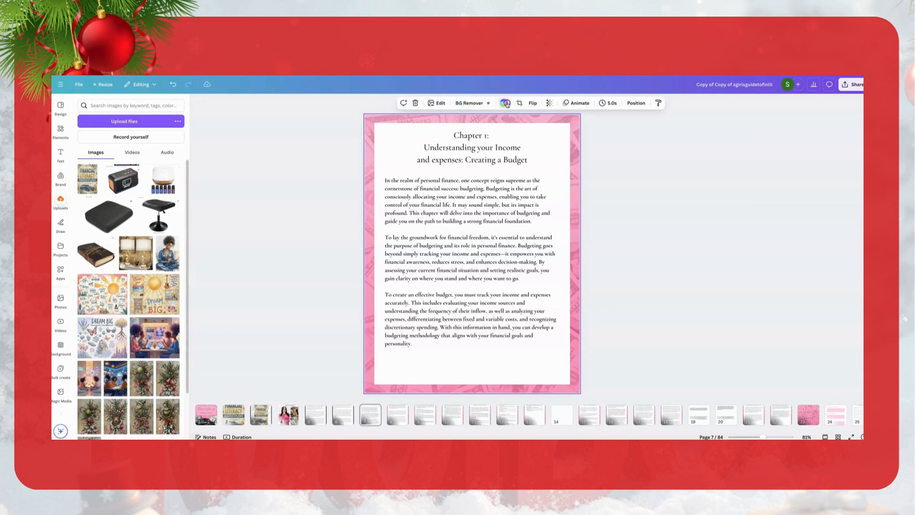
click(506, 104)
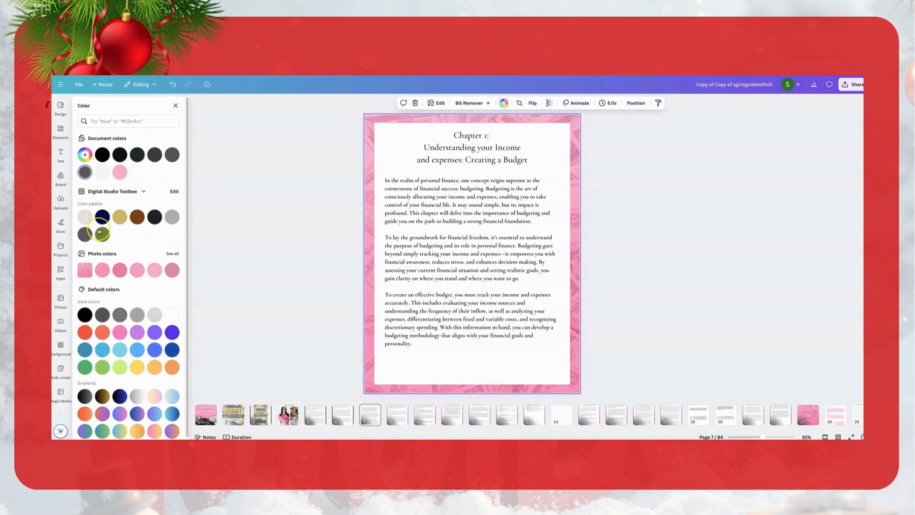
click(84, 235)
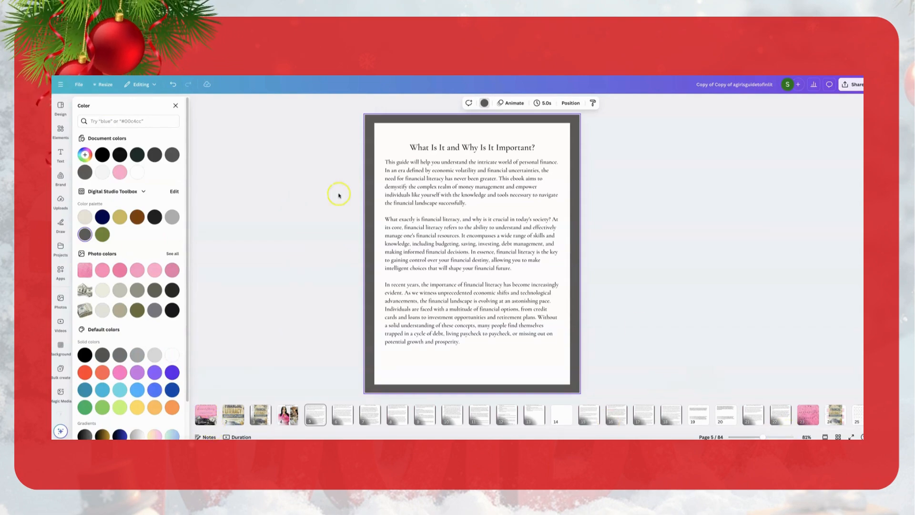
- Undo the last three background color changes on the interior pages
click(174, 85)
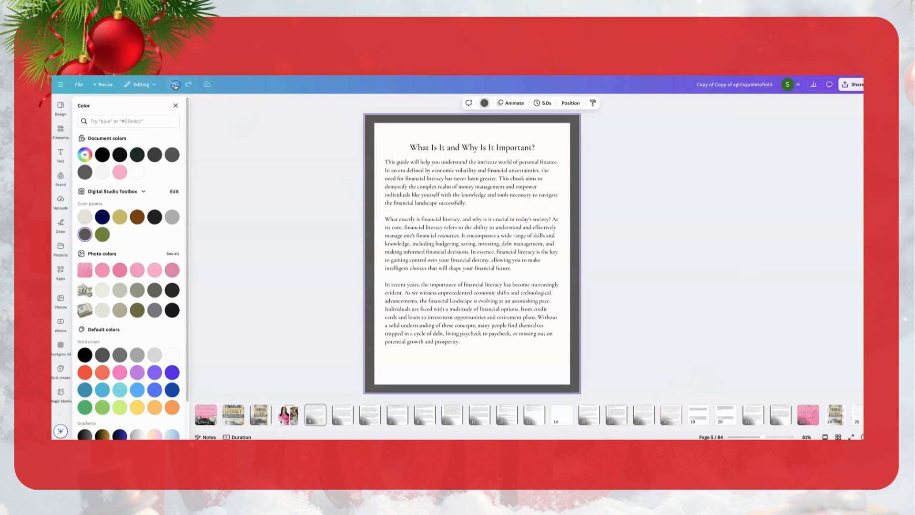
click(175, 85)
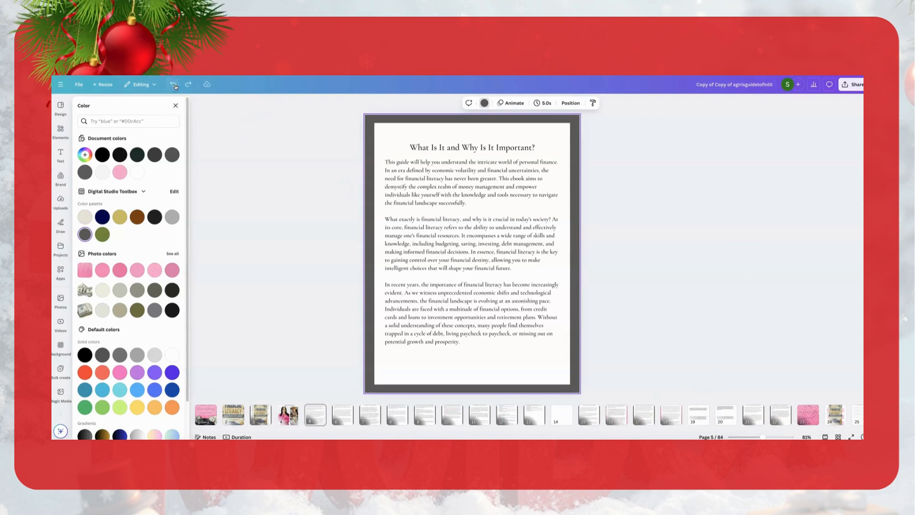
click(175, 85)
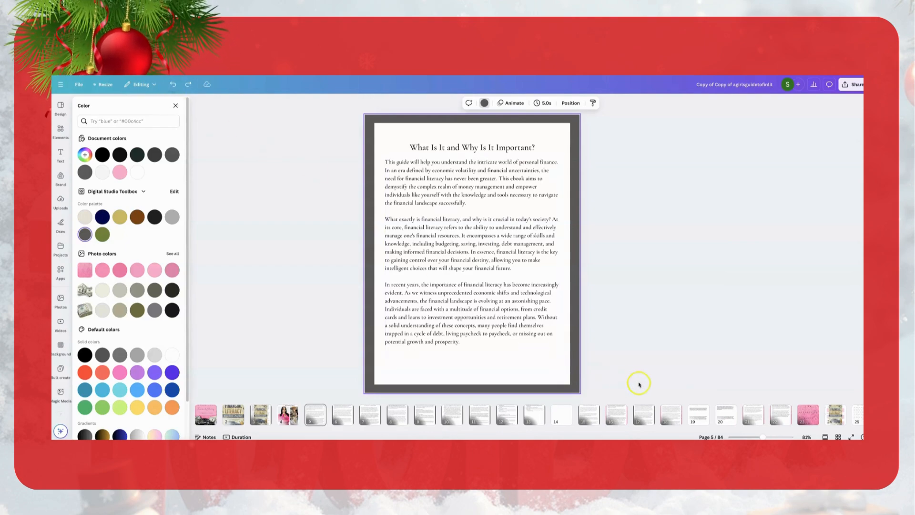
- Replace the pink money background of page 18, the Chapter 4 page, with the Digital Studio Toolbox palette's dark gray
click(838, 436)
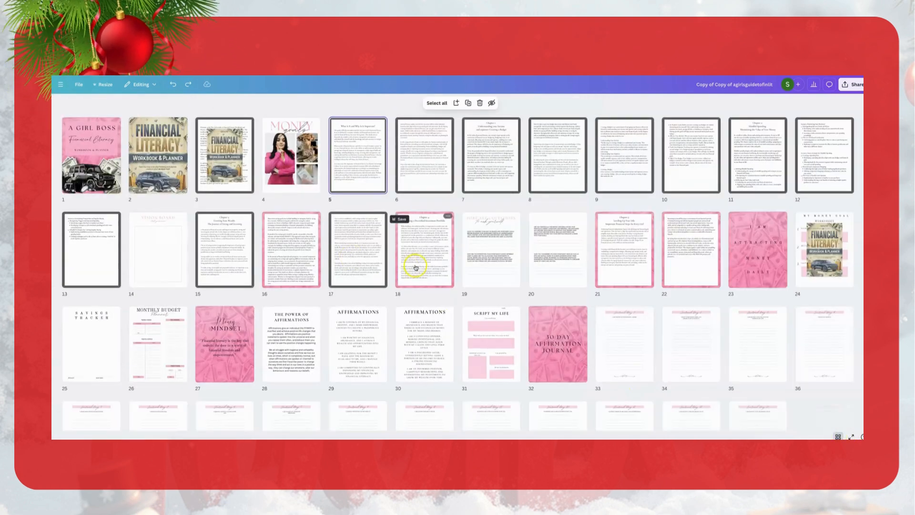
click(416, 266)
double_click(416, 267)
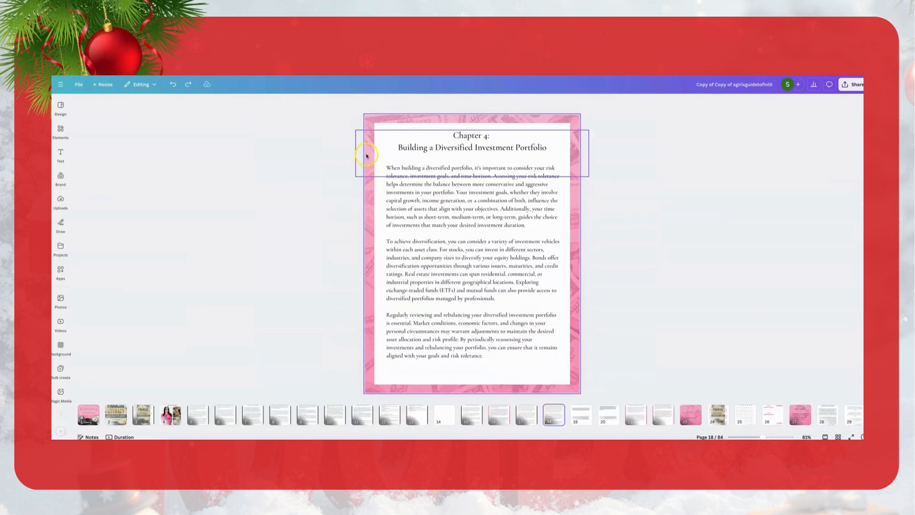
click(374, 216)
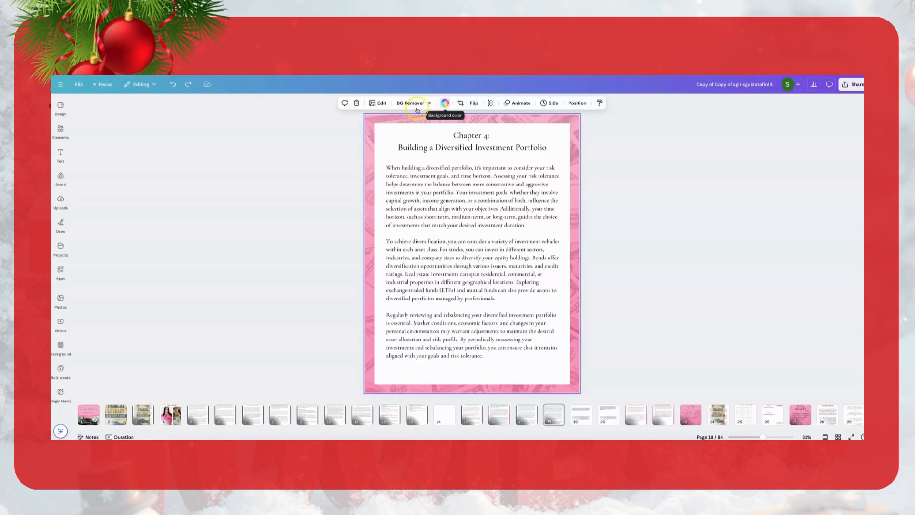
click(375, 196)
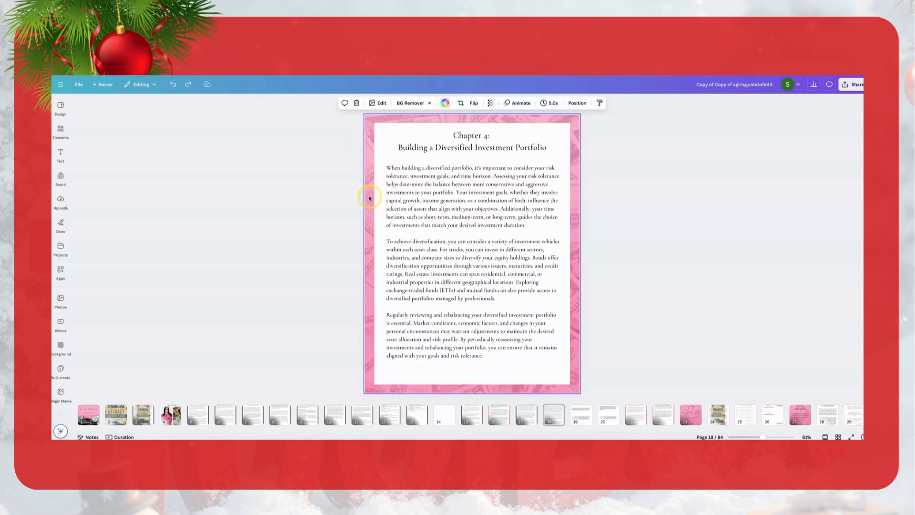
click(61, 222)
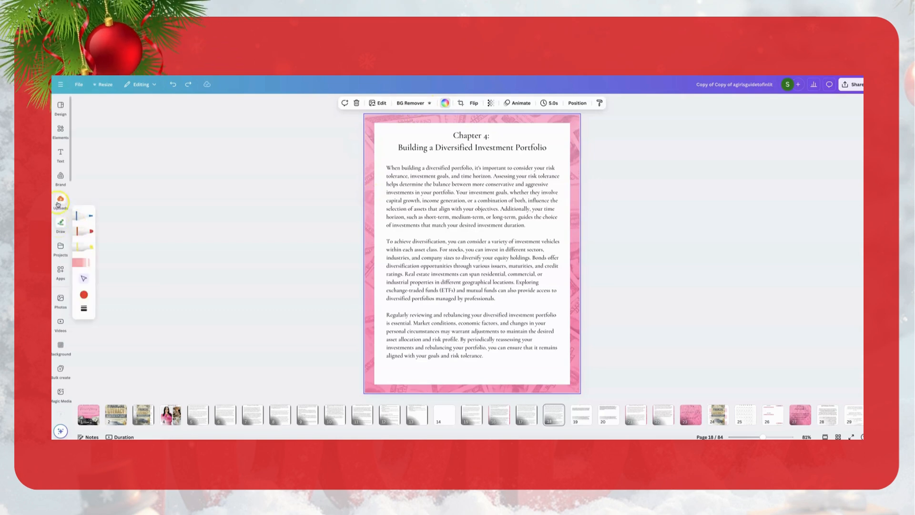
click(57, 177)
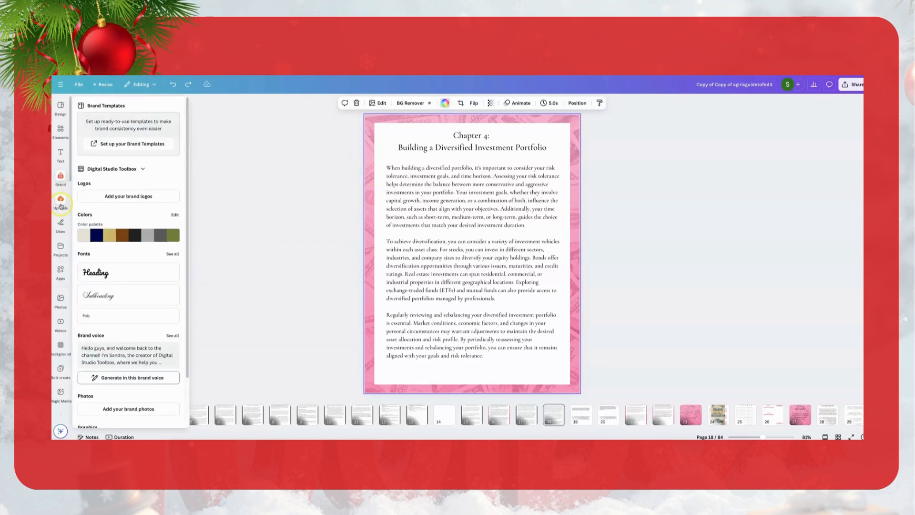
click(447, 106)
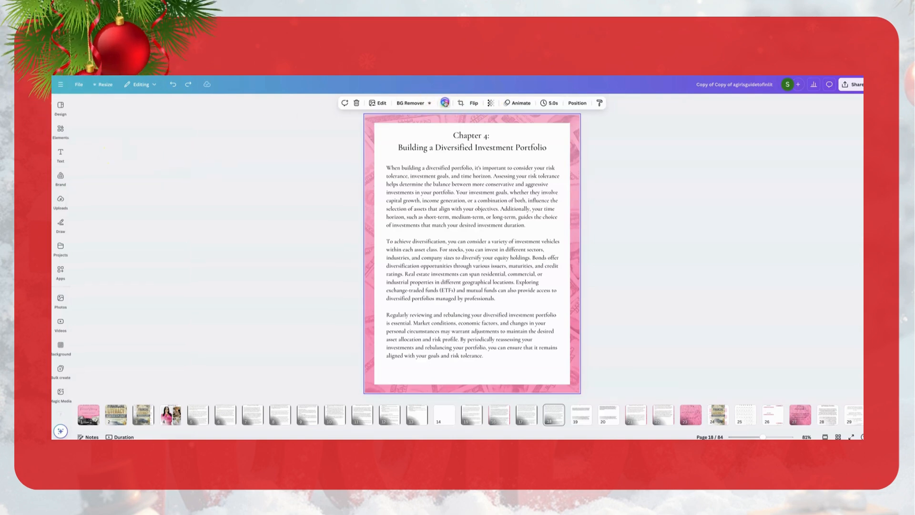
click(445, 102)
click(86, 235)
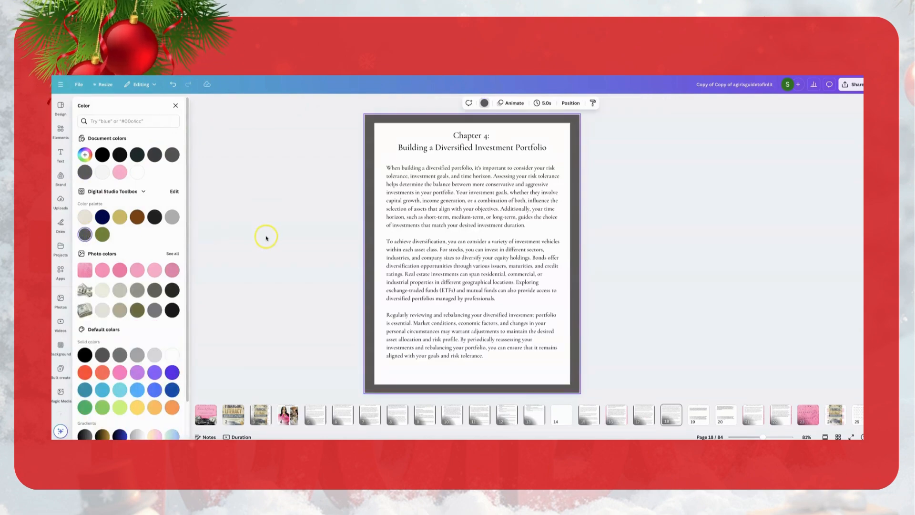
- Change page 18's background to the olive green from the money photo colors and apply it across all pages
click(291, 220)
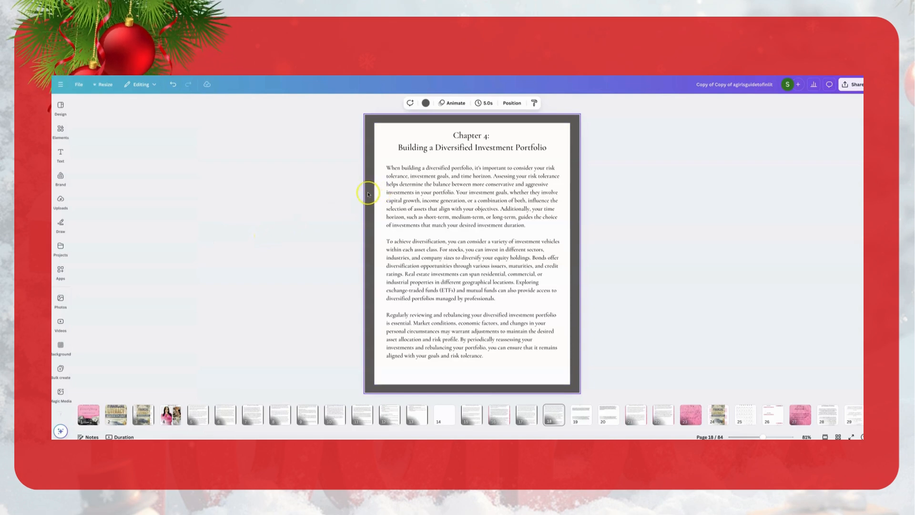
click(425, 103)
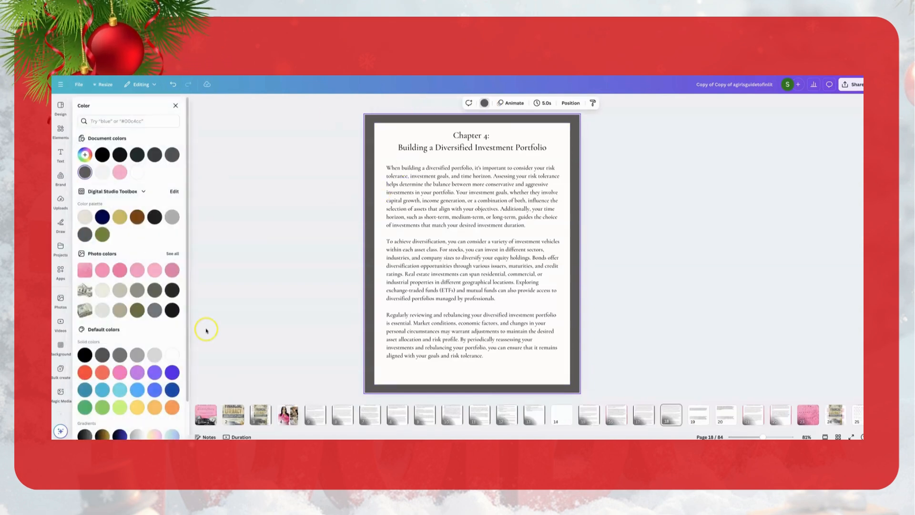
click(137, 315)
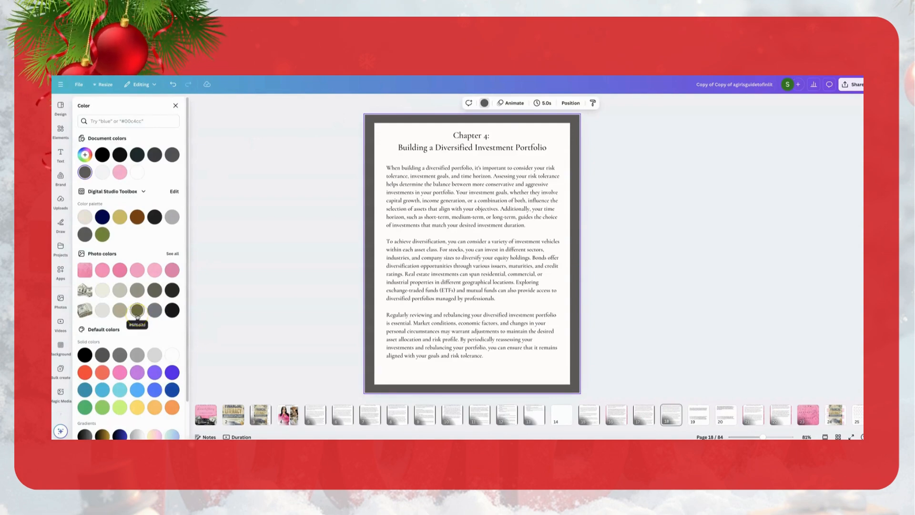
click(138, 310)
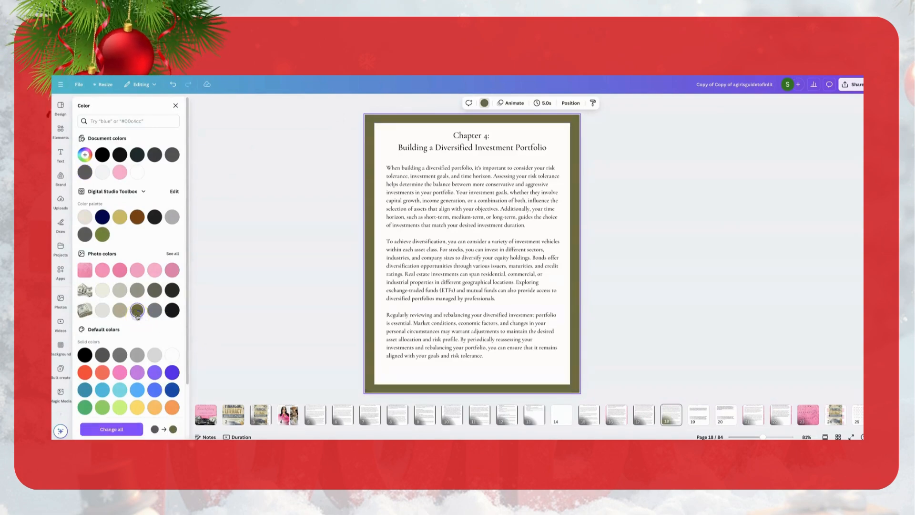
click(115, 430)
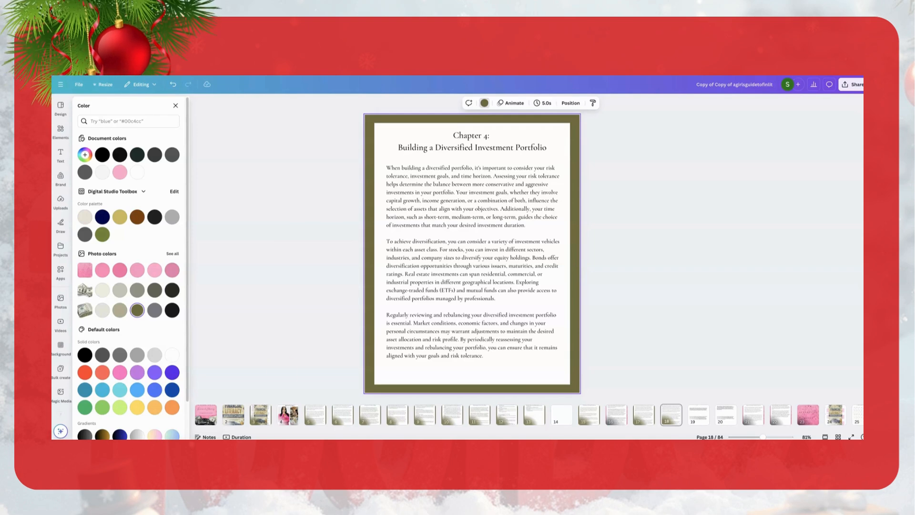
- On page 24's worksheet, shift the cover image aside and recolor the pink answer boxes light beige from the photo colors, across all pages
click(834, 424)
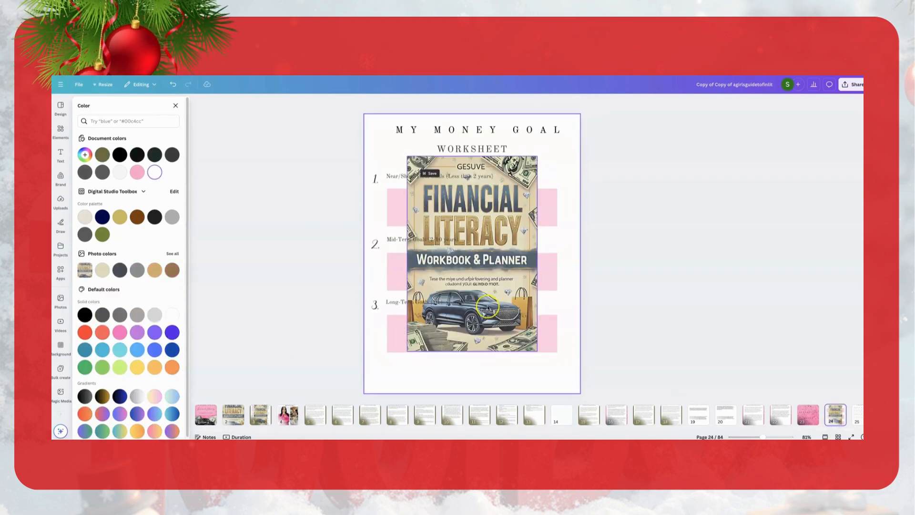
click(487, 308)
drag(487, 308, 501, 309)
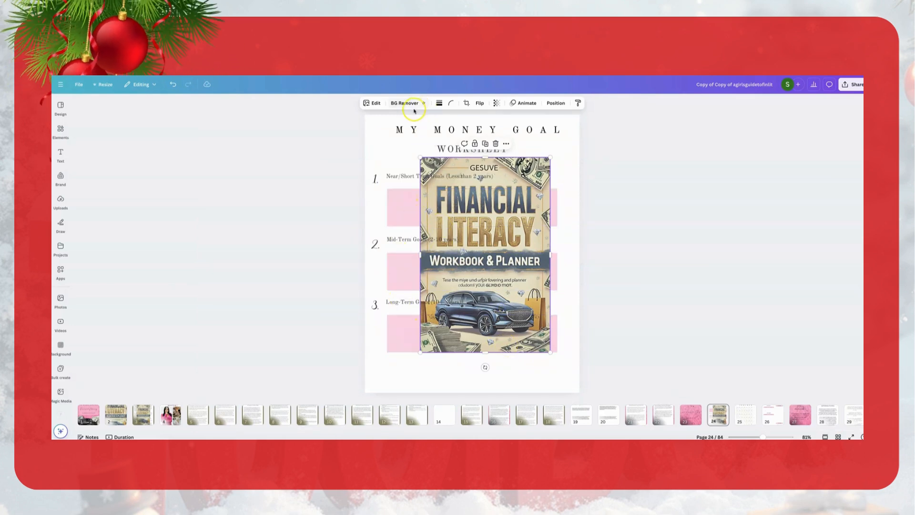
click(400, 210)
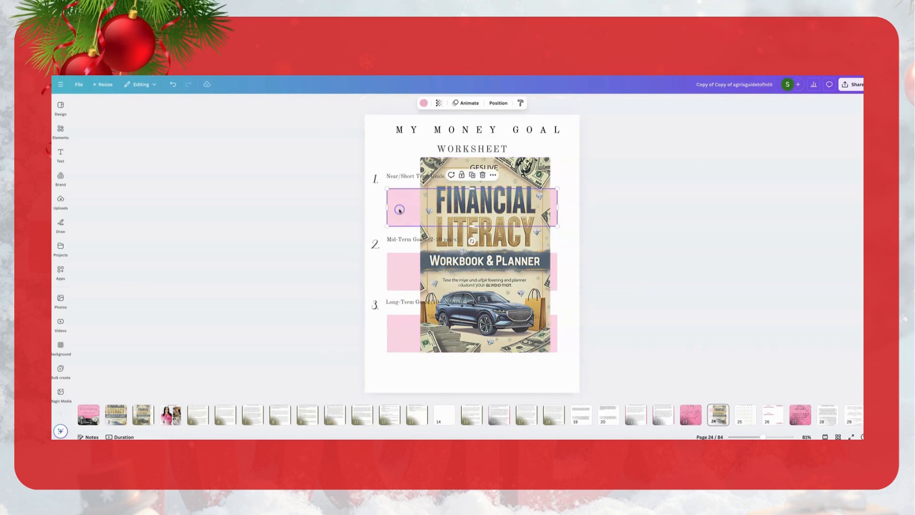
click(425, 104)
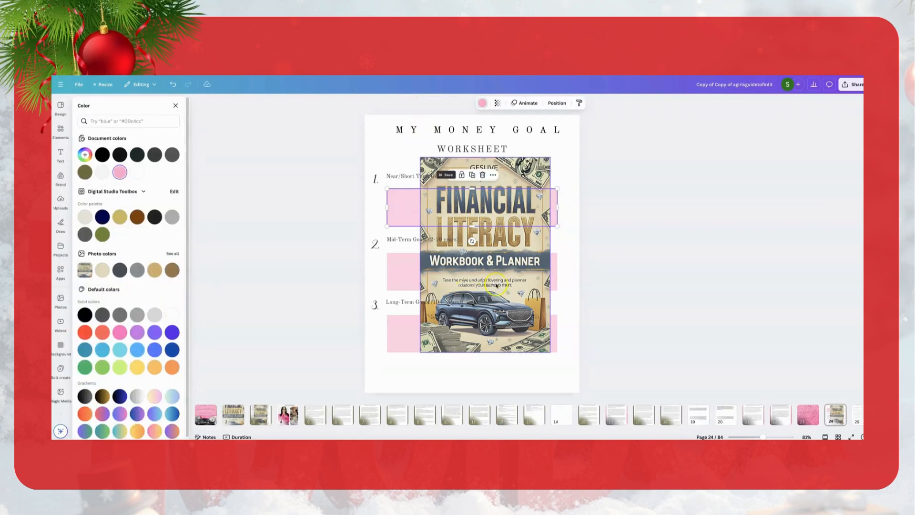
click(155, 271)
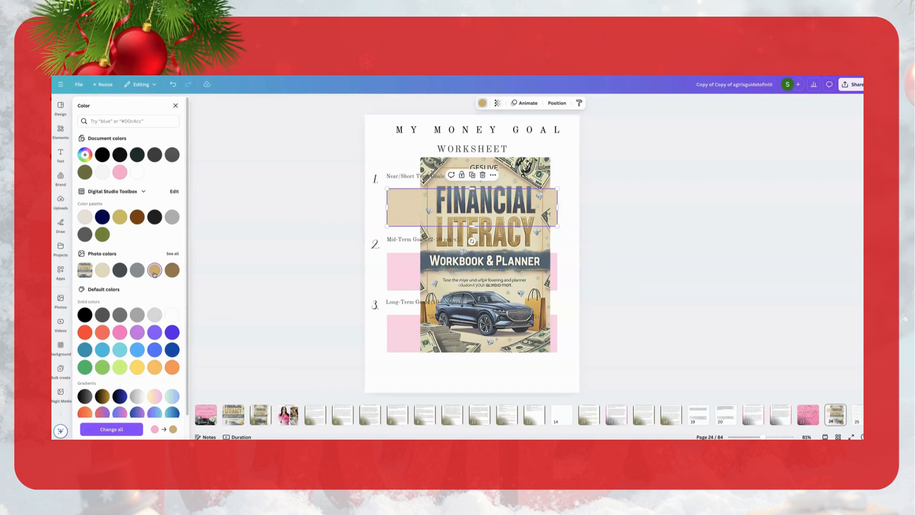
click(102, 269)
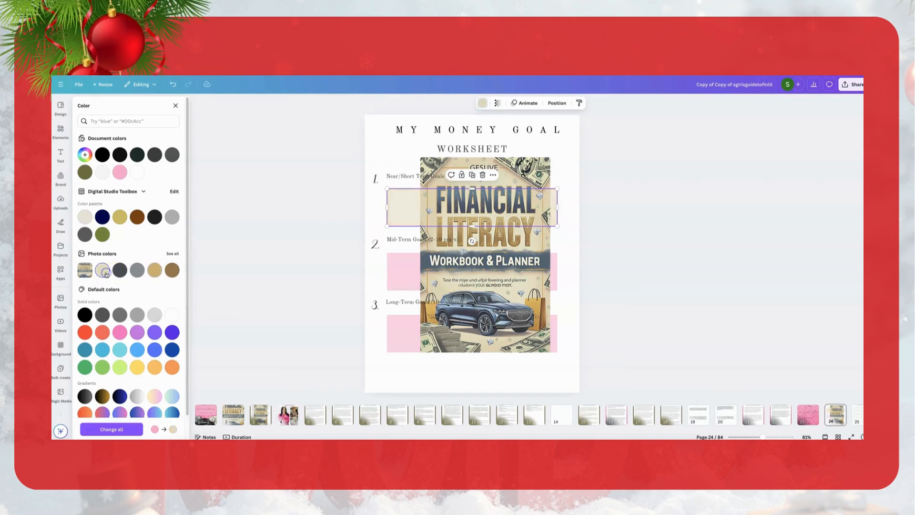
click(441, 254)
click(403, 222)
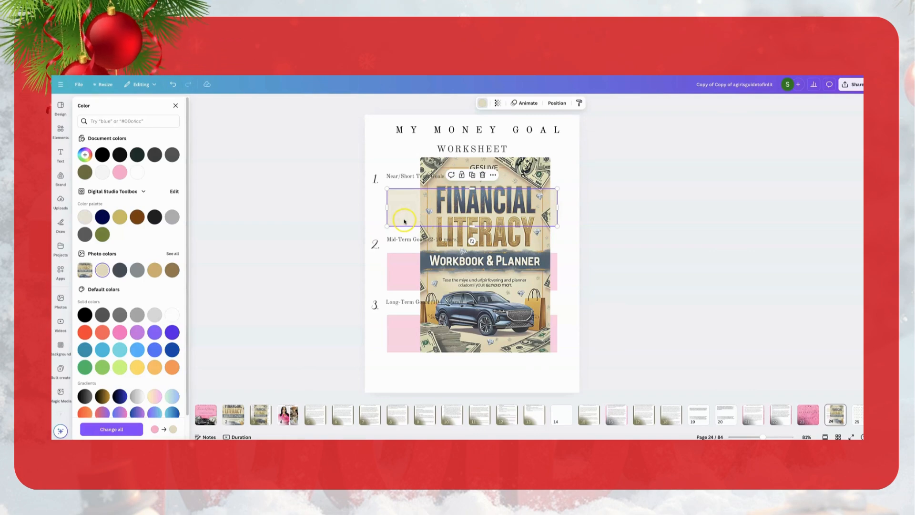
click(115, 430)
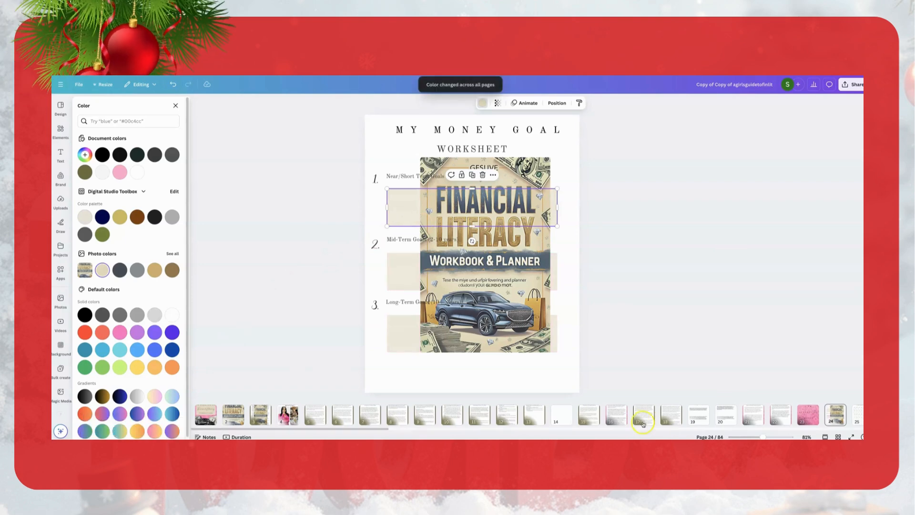
- Delete the Financial Literacy cover image covering page 24's My Money Goal worksheet
click(519, 175)
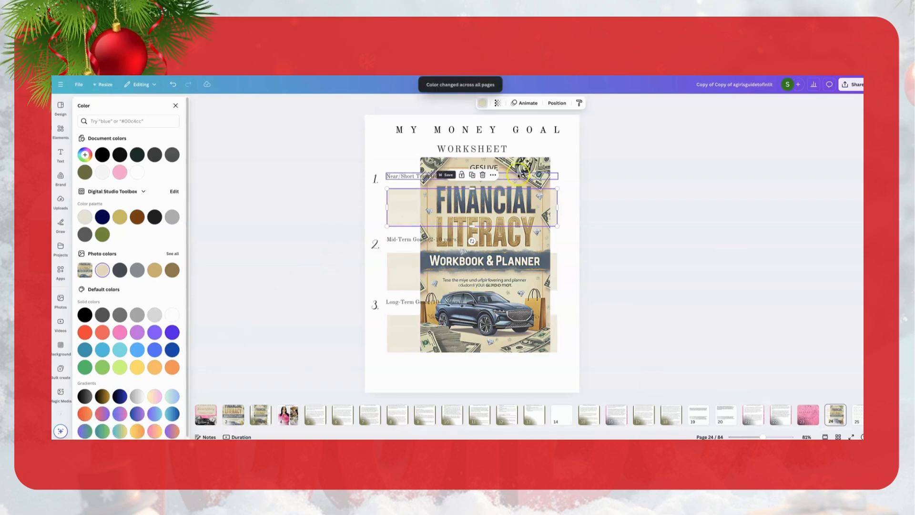
click(502, 313)
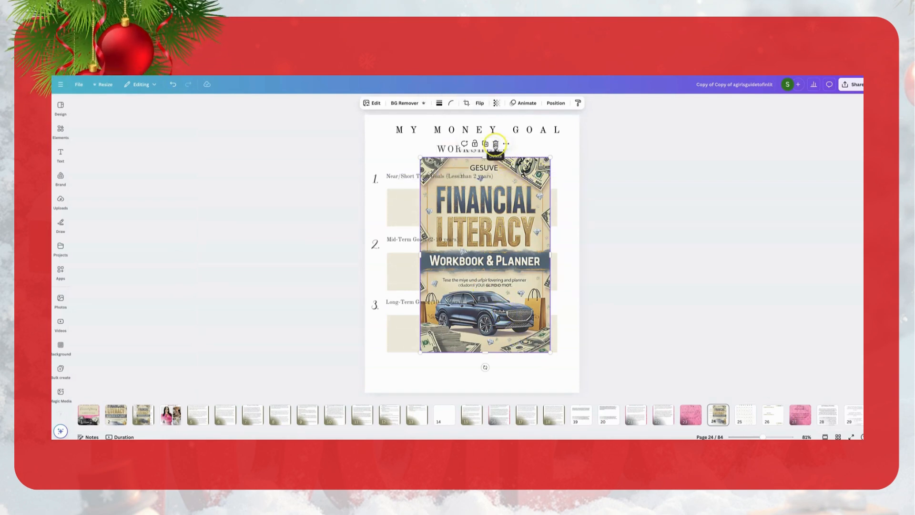
click(496, 144)
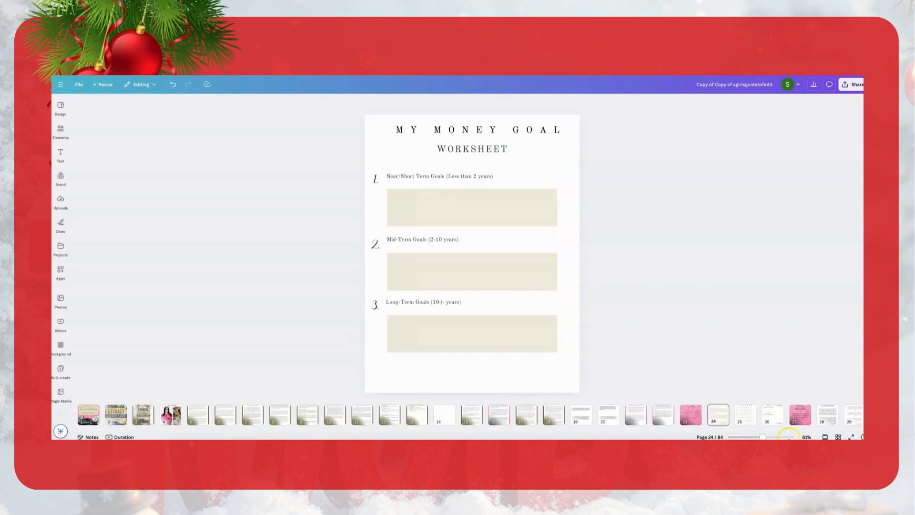
- Replace page 16's pink money background with the dark gray from the Digital Studio Toolbox palette
click(838, 437)
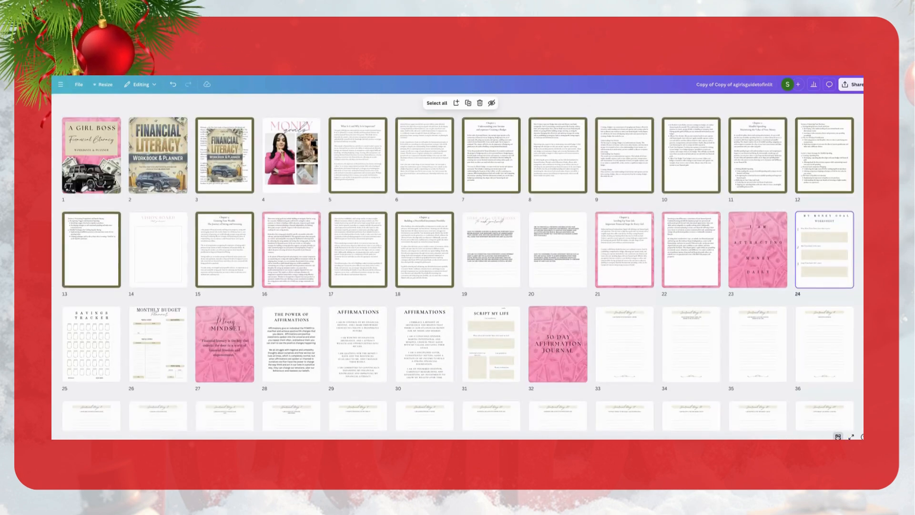
click(289, 265)
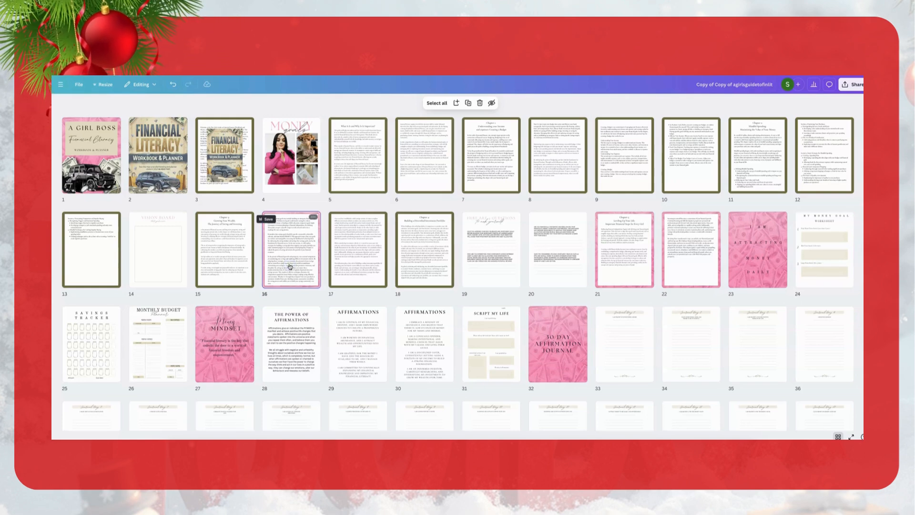
double_click(289, 265)
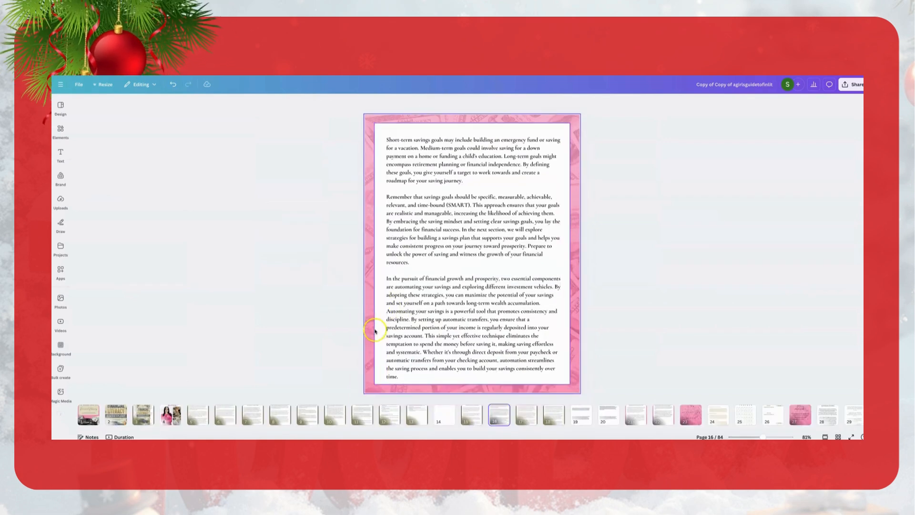
click(373, 334)
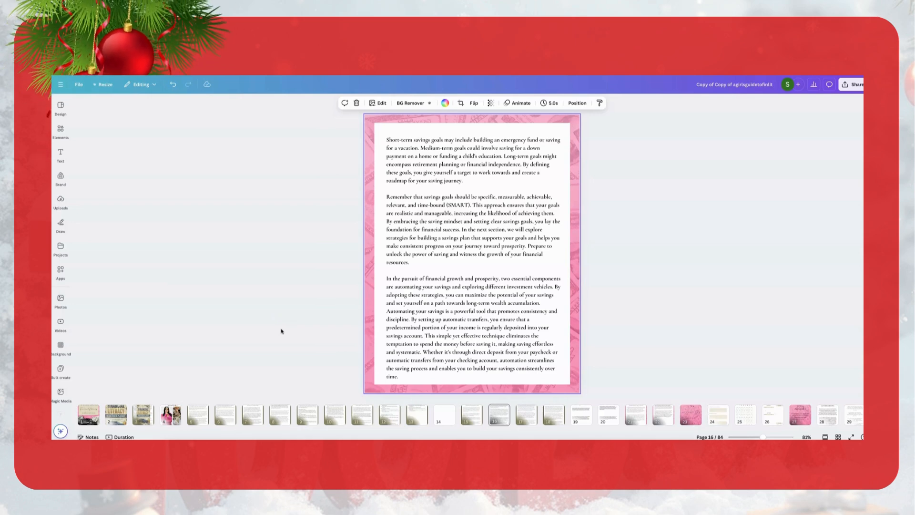
click(446, 104)
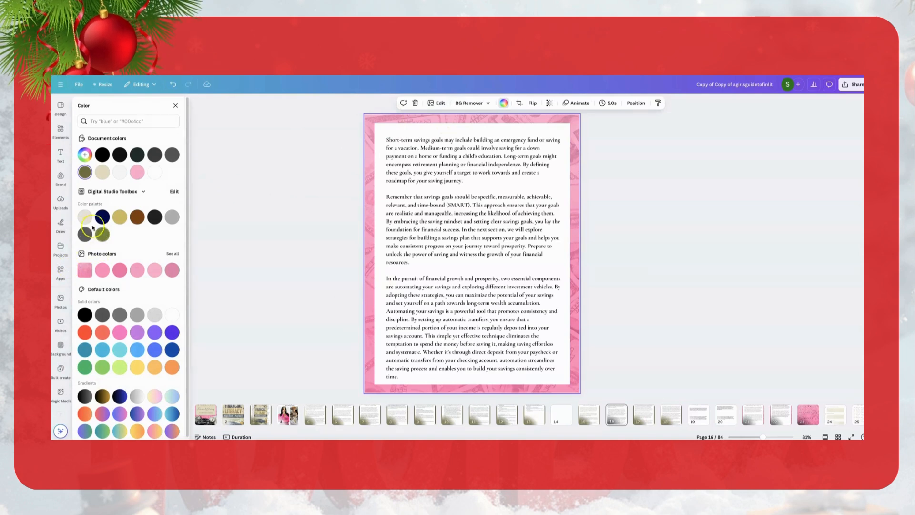
click(85, 233)
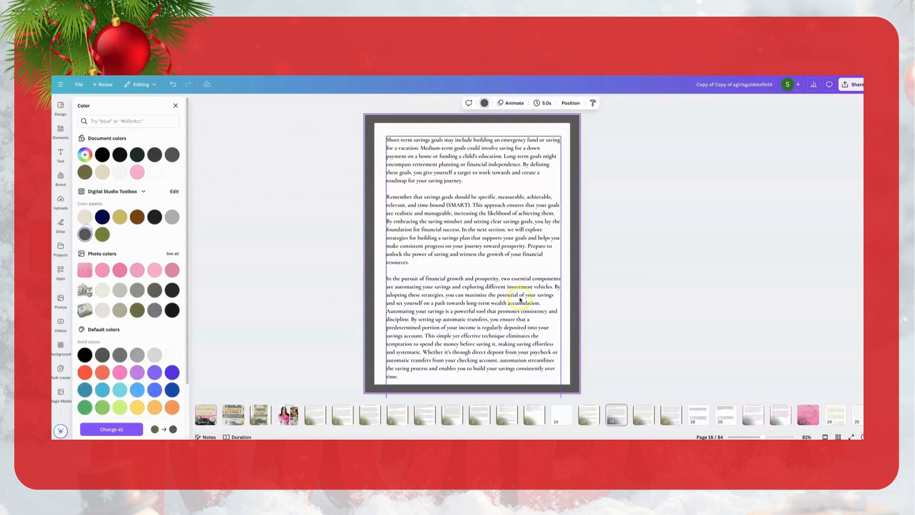
- Recolor the pink money background of page 21, the Chapter 5 page, with the Digital Studio Toolbox palette's dark gray
click(839, 437)
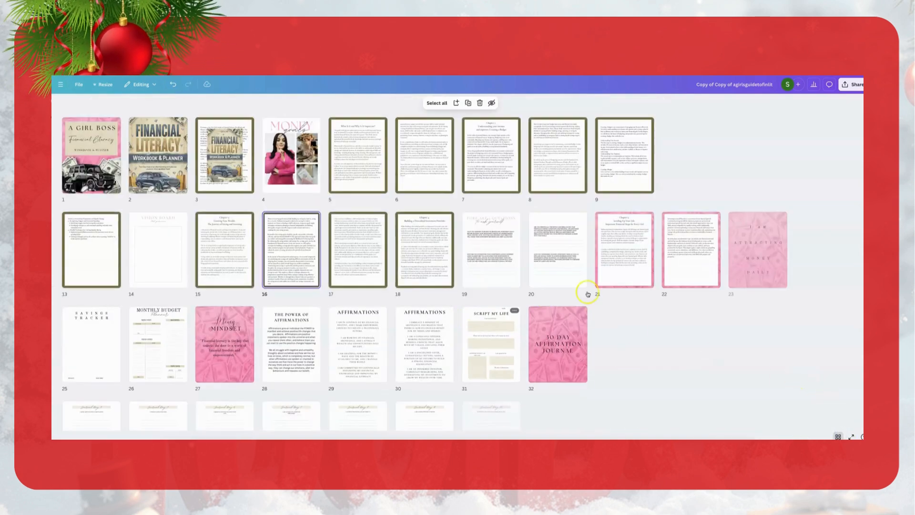
click(622, 283)
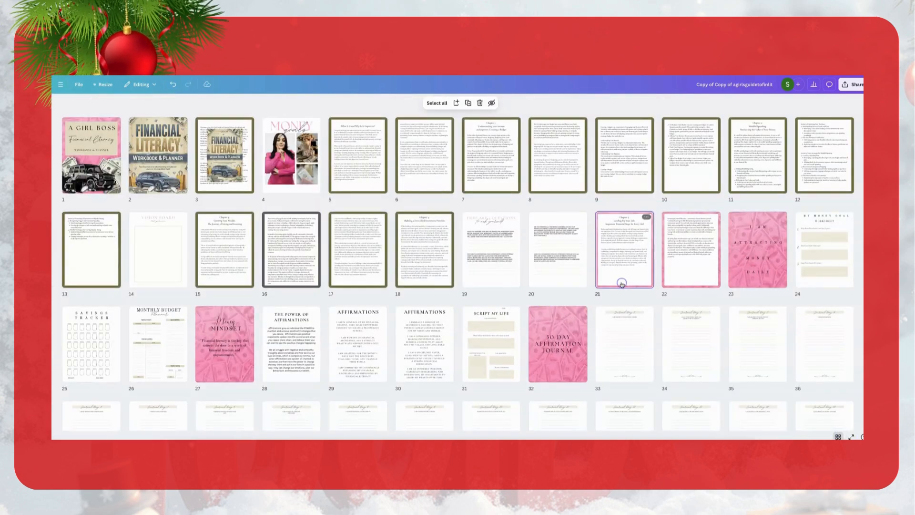
double_click(622, 284)
click(368, 376)
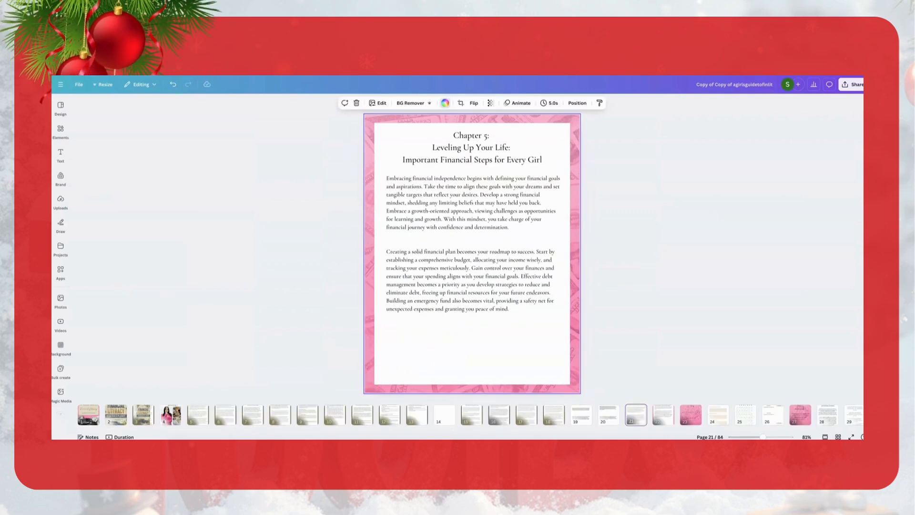
click(446, 103)
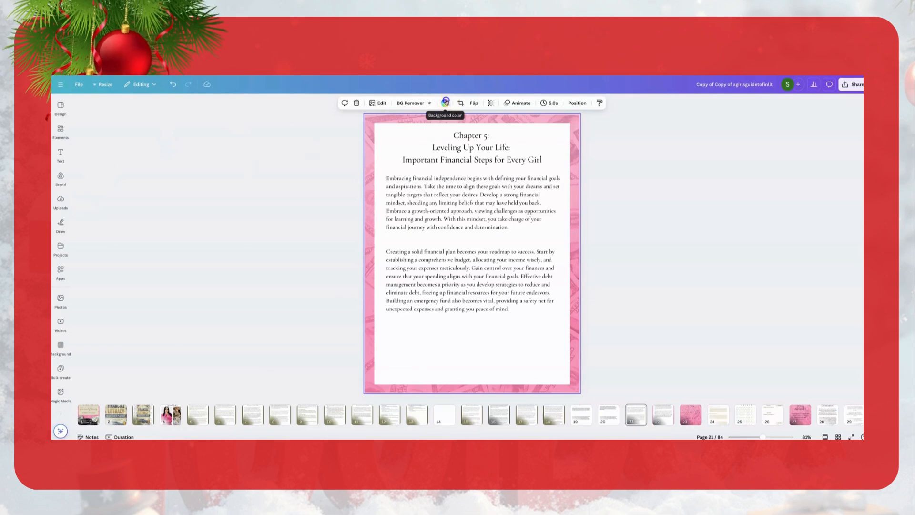
click(445, 104)
click(85, 234)
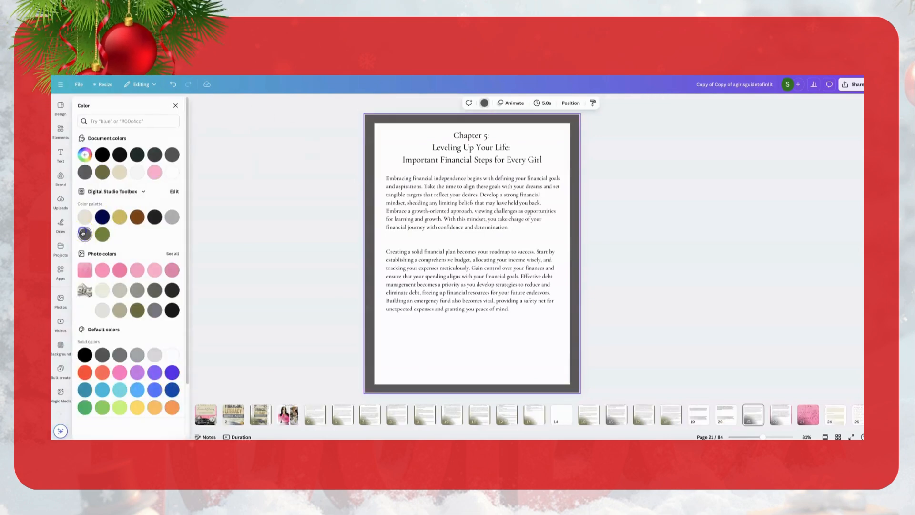
- Replace page 22's pink money background with the dark gray from the Digital Studio Toolbox palette
click(774, 419)
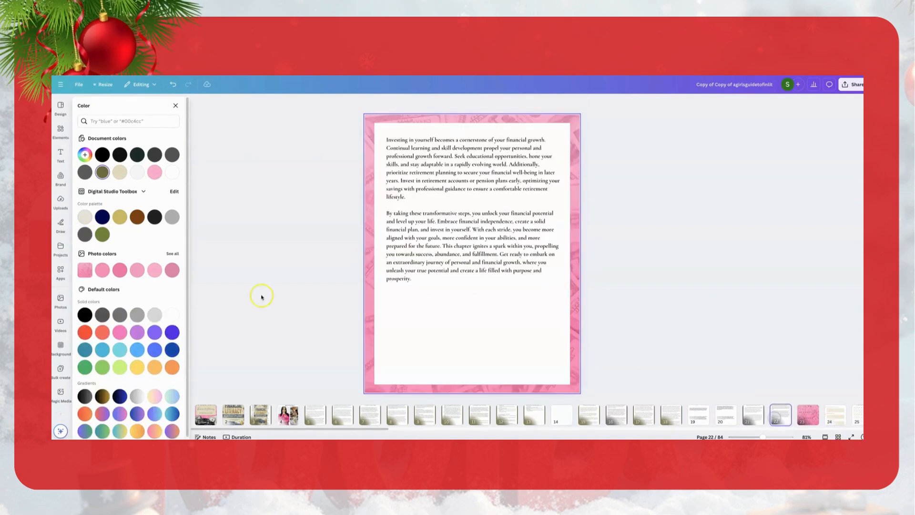
click(366, 299)
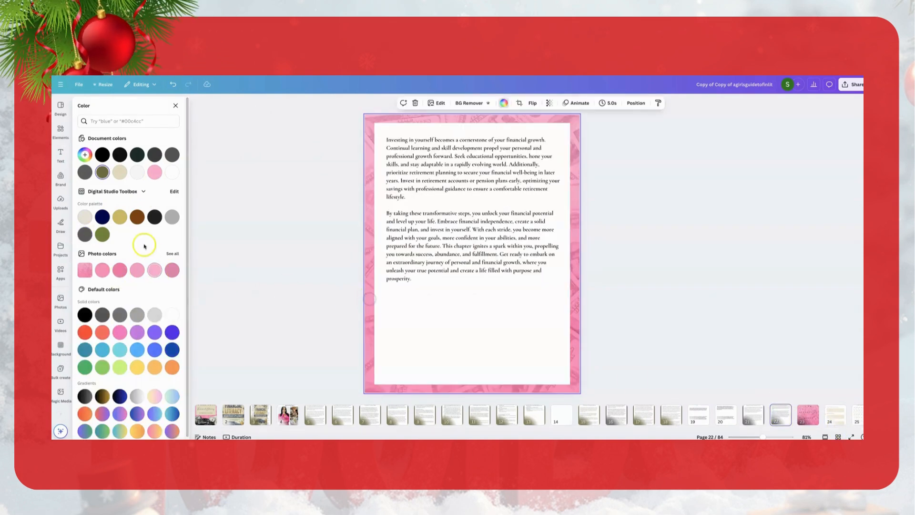
click(84, 234)
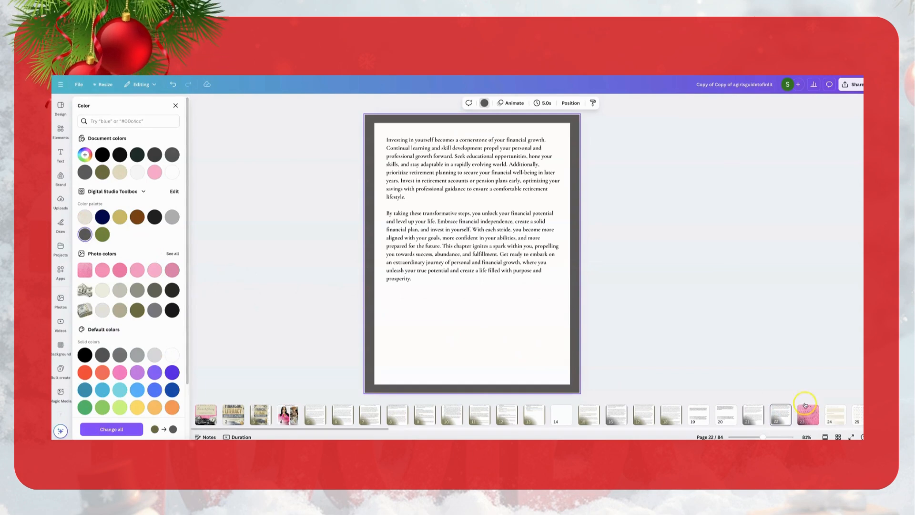
click(788, 381)
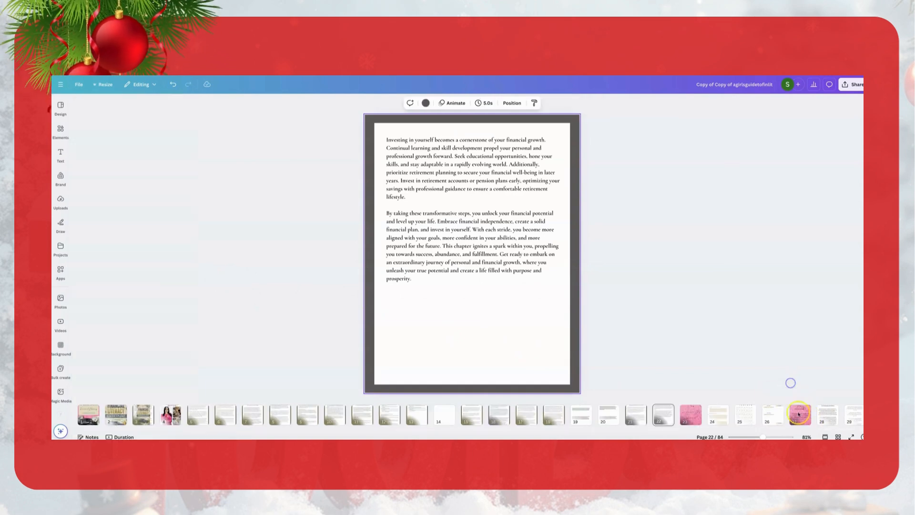
- On page 23, the "I AM ATTRACTING MONEY DAILY" page, detach the pink money image from the background and delete it
click(686, 413)
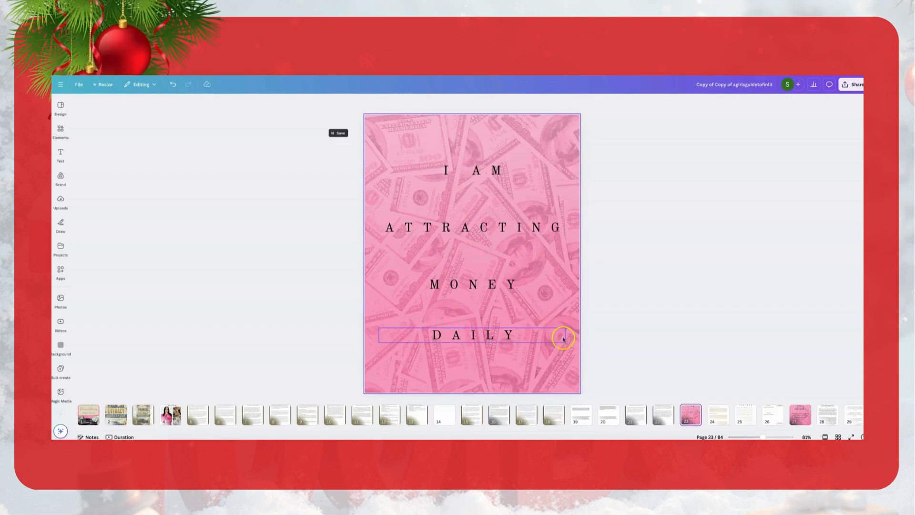
click(562, 367)
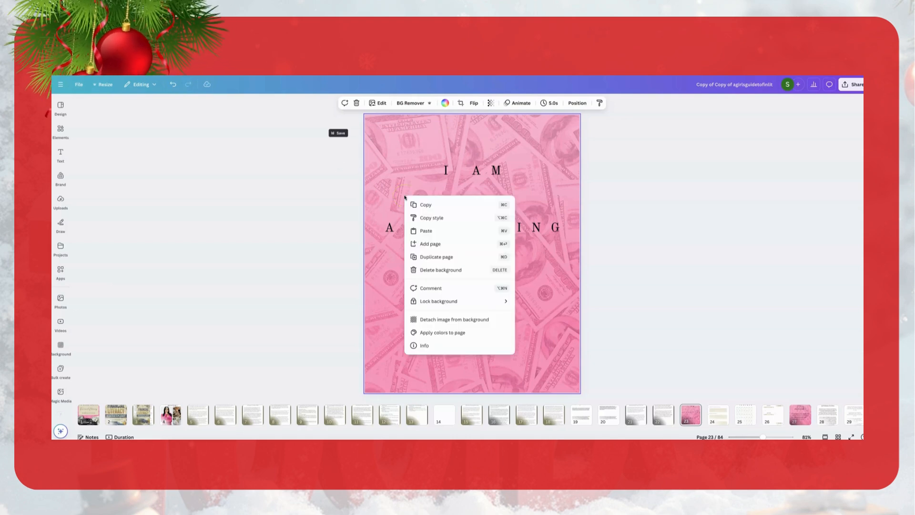
click(478, 319)
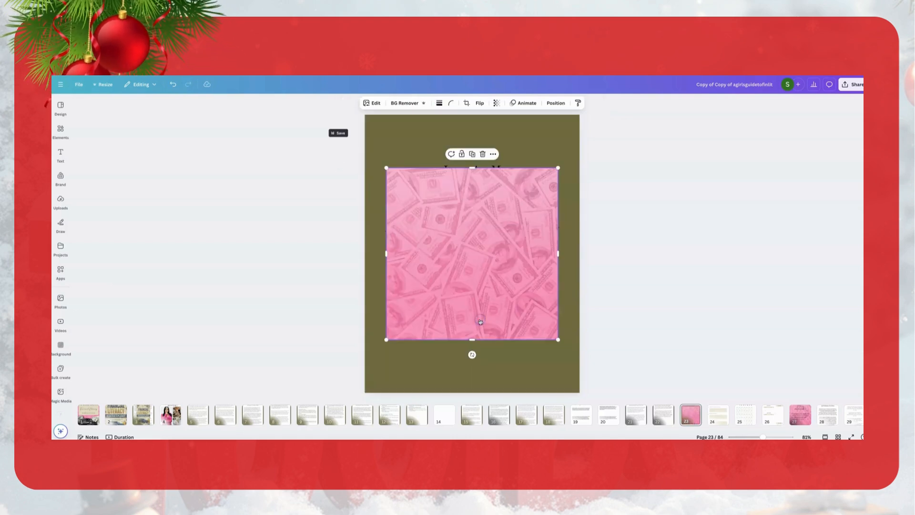
click(482, 155)
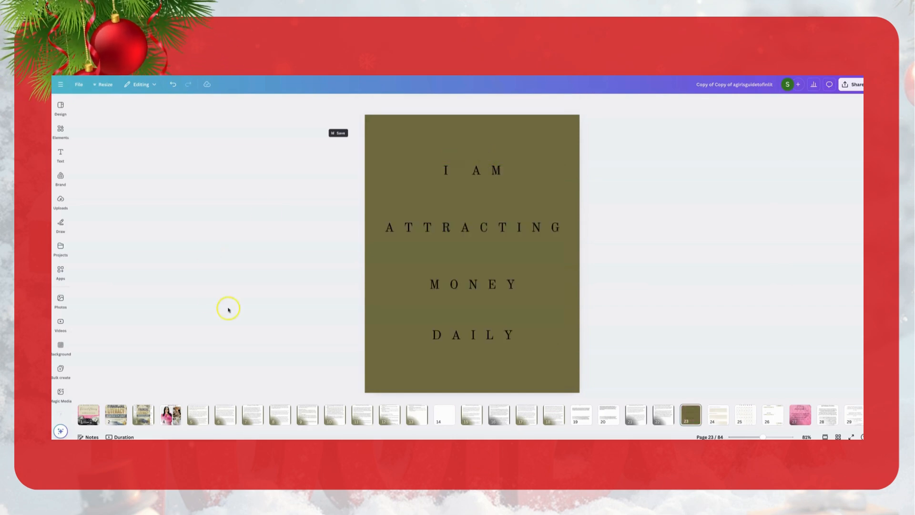
- Add the uploaded Financial Literacy cover image to page 23 and enlarge it to cover the full page width, 8.5 in
click(61, 227)
click(61, 202)
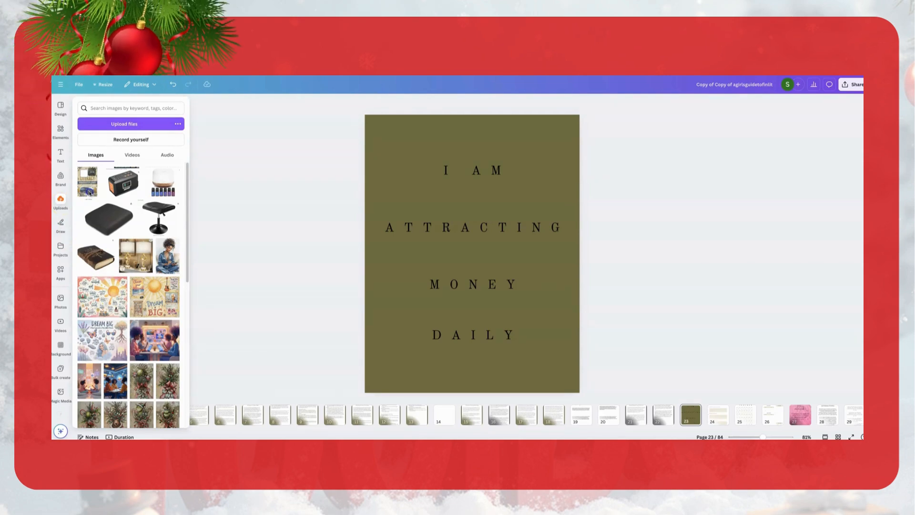
drag(89, 193, 403, 161)
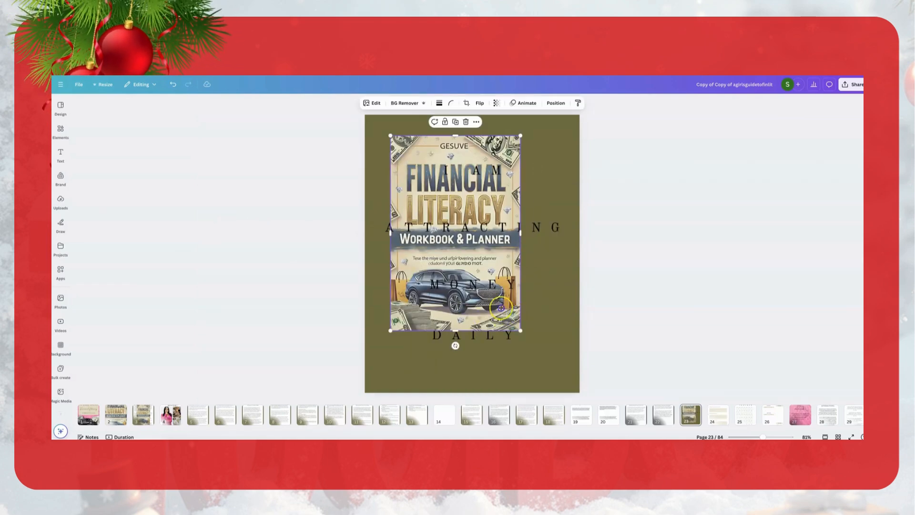
drag(501, 308, 636, 391)
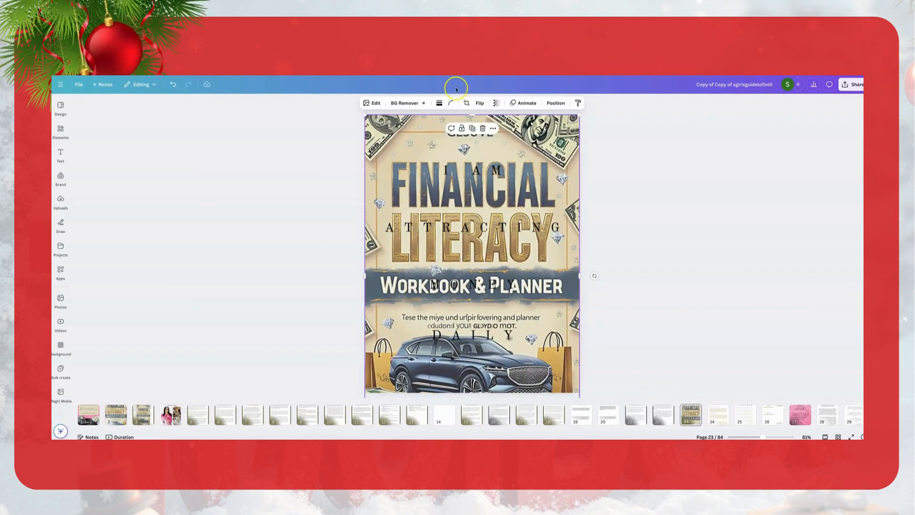
- Reduce the transparency value of page 23's cover image to 75
click(556, 103)
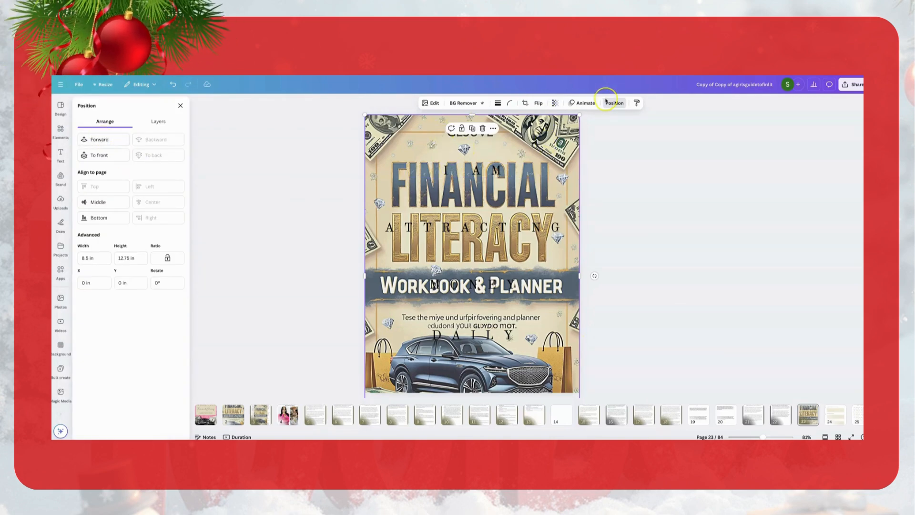
click(553, 103)
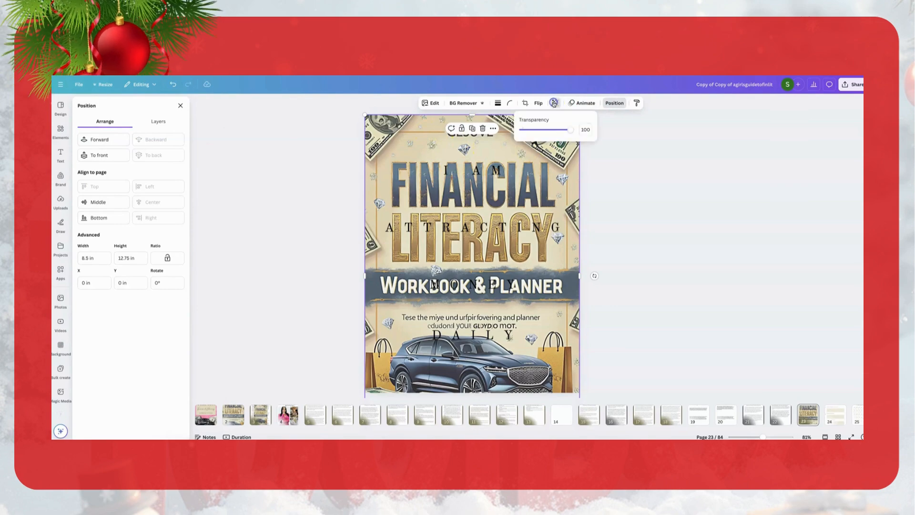
drag(570, 130, 532, 130)
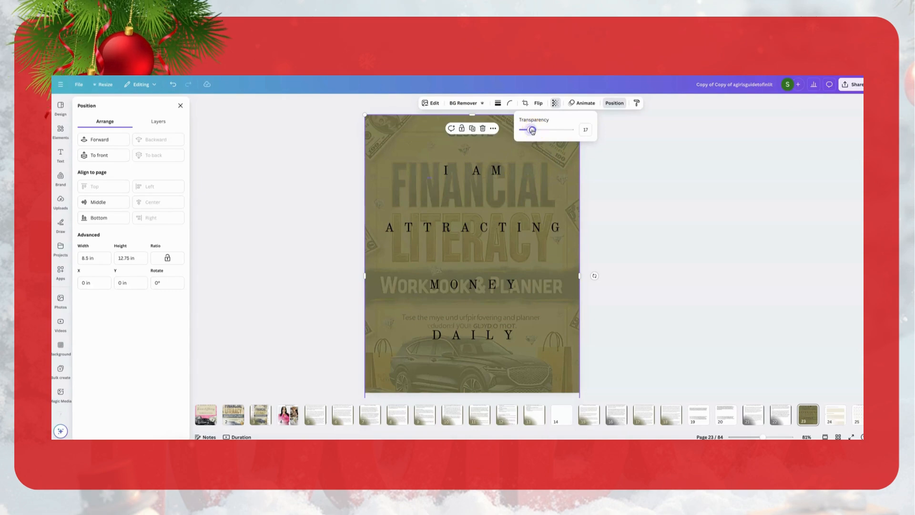
drag(532, 130, 558, 130)
- Shift page 23's cover image aside, change the olive page background to white across all pages, and move the image back over the page
drag(543, 178, 606, 193)
click(385, 172)
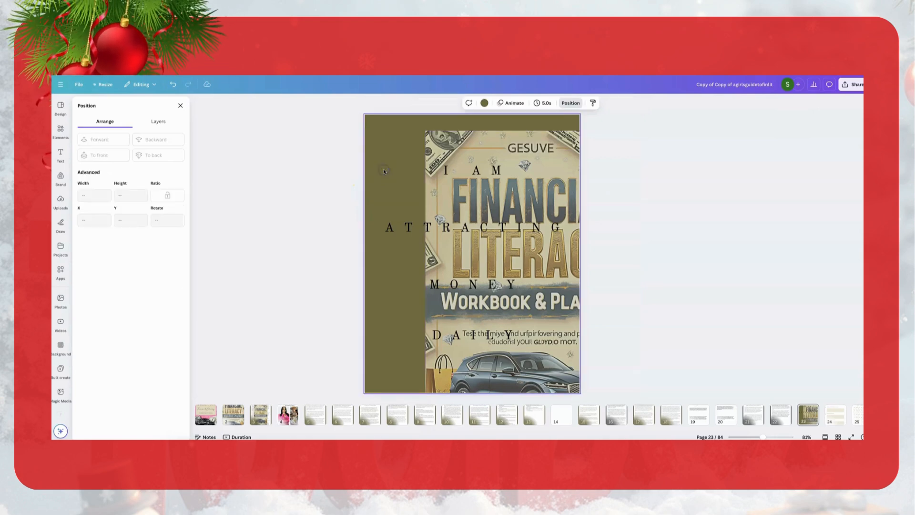
click(483, 104)
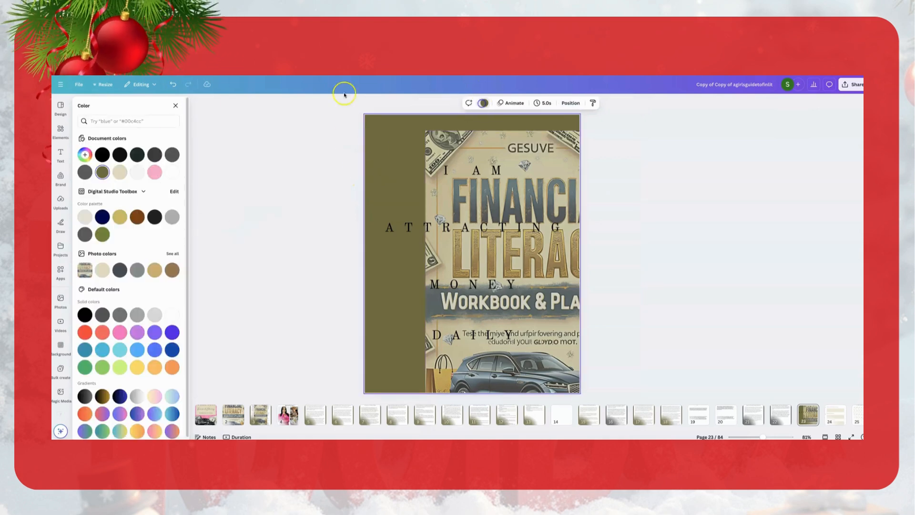
click(172, 314)
click(136, 430)
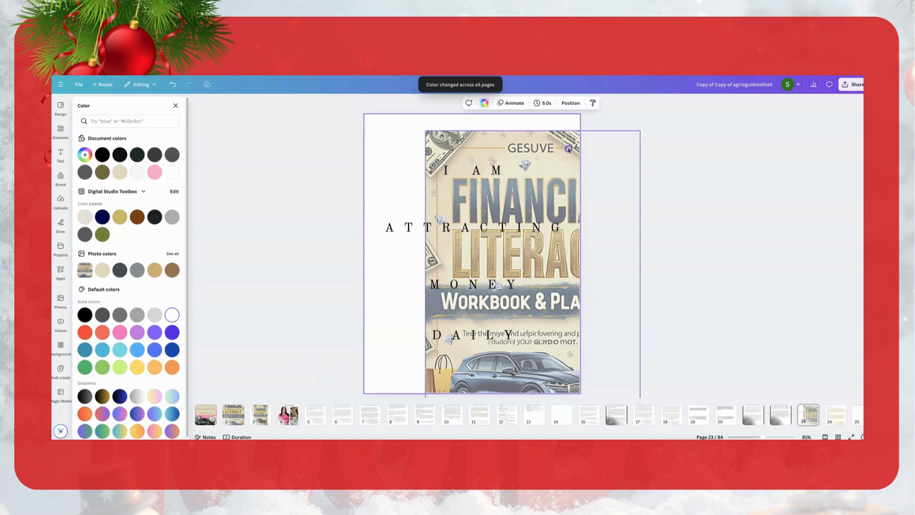
drag(569, 149, 509, 127)
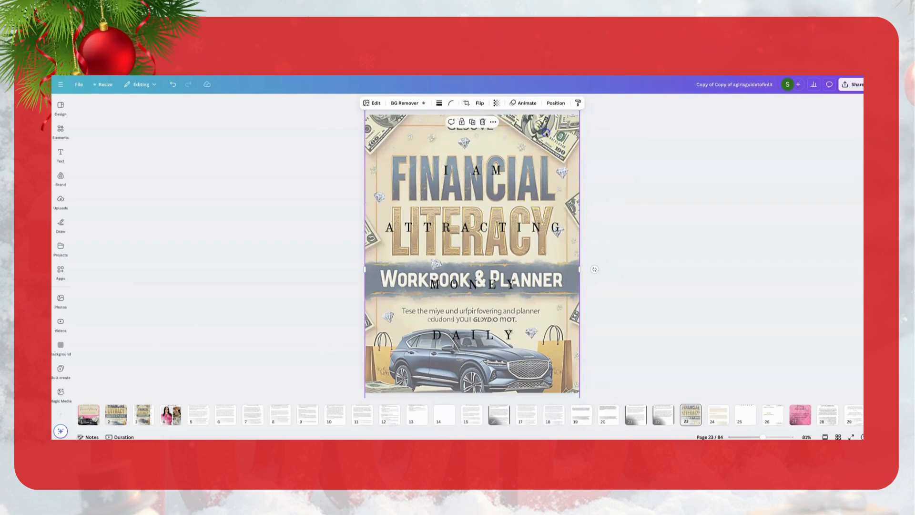
- Fade page 23's cover image behind the affirmation text by setting its transparency value to 25
click(496, 103)
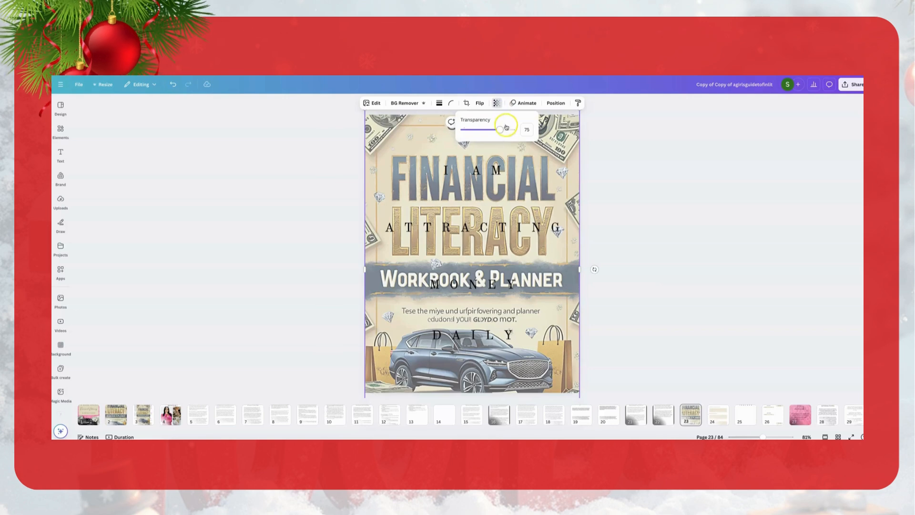
drag(500, 129, 477, 129)
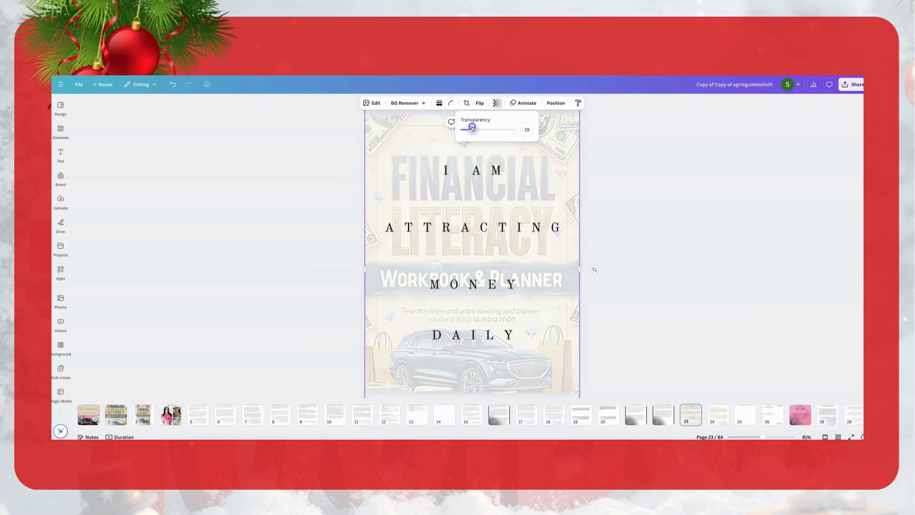
drag(470, 128, 474, 127)
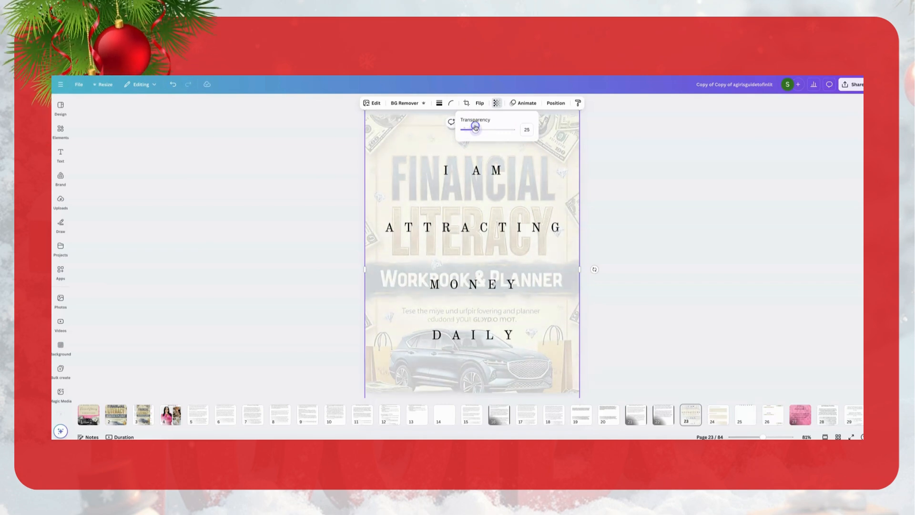
- Make all four affirmation lines on page 23 bold: I AM, ATTRACTING, MONEY and DAILY
click(478, 172)
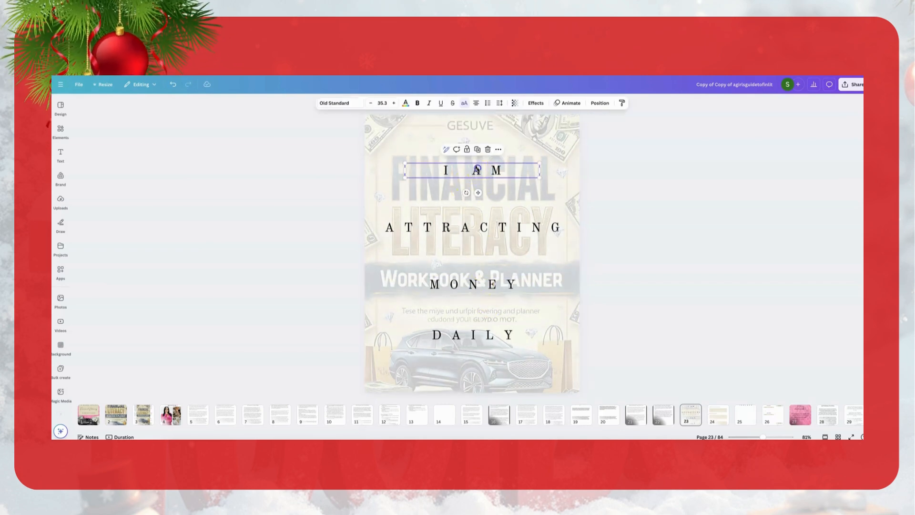
click(417, 103)
click(482, 224)
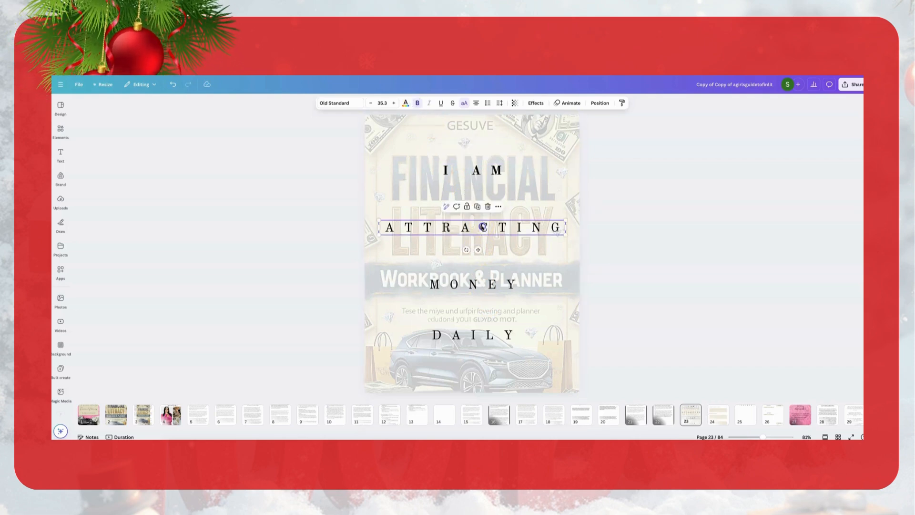
click(418, 103)
click(478, 286)
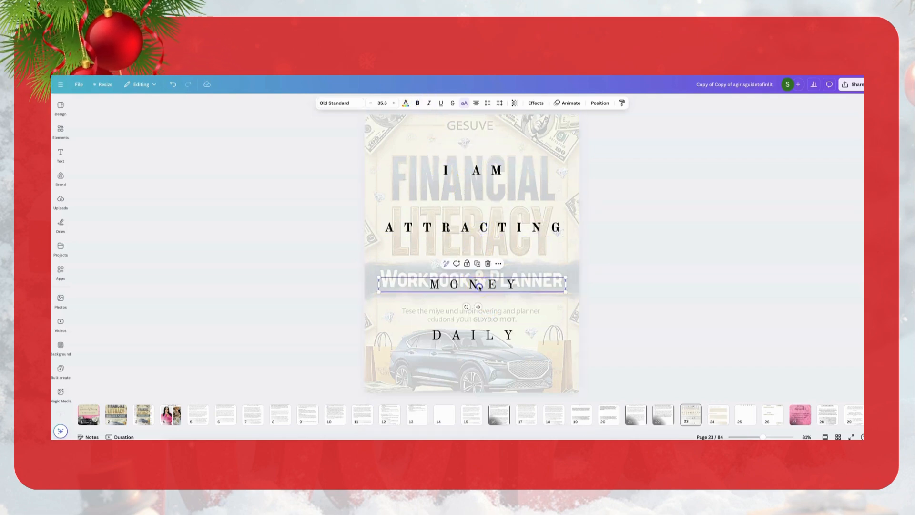
click(417, 103)
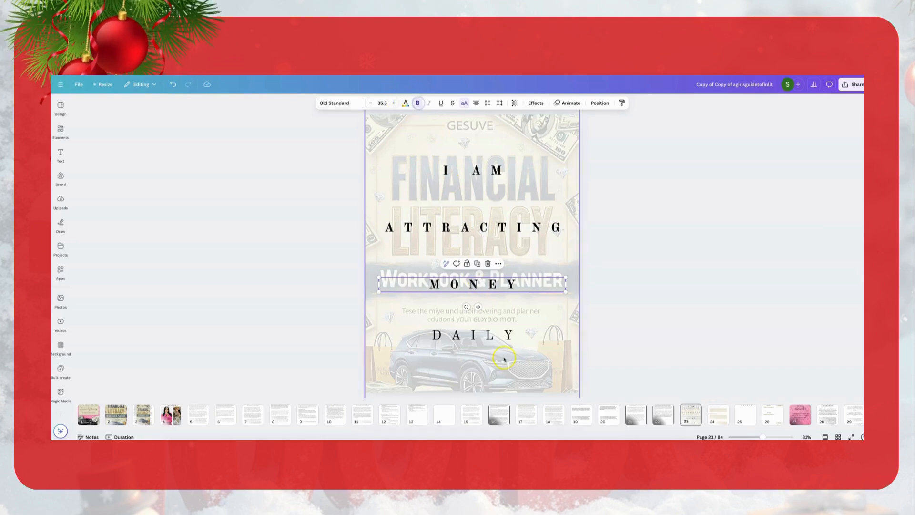
click(489, 336)
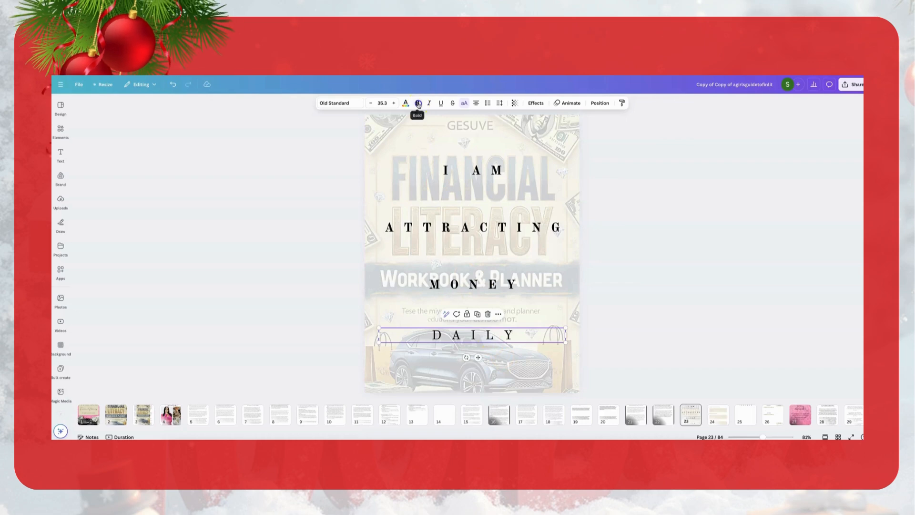
click(418, 103)
- Increase the font size of the "I AM" line on page 23 to 51.3
click(452, 172)
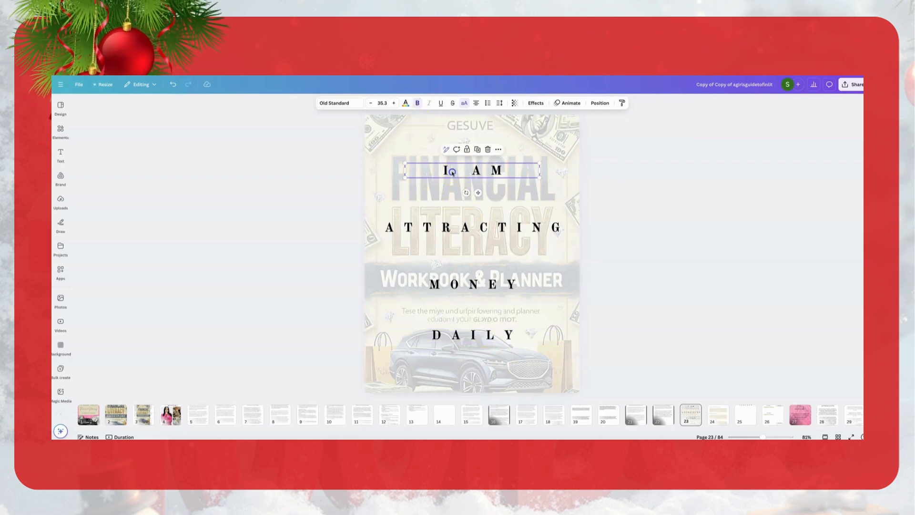
click(395, 104)
click(395, 104)
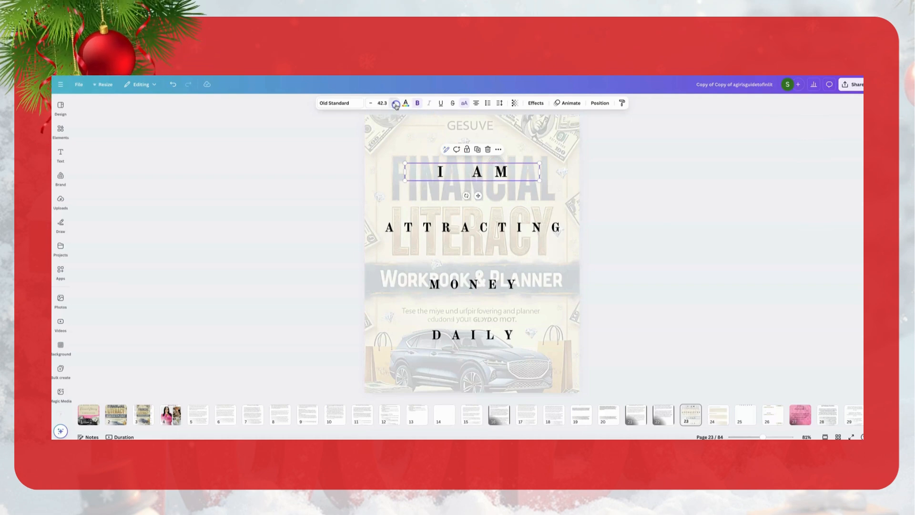
click(396, 104)
click(395, 104)
click(396, 104)
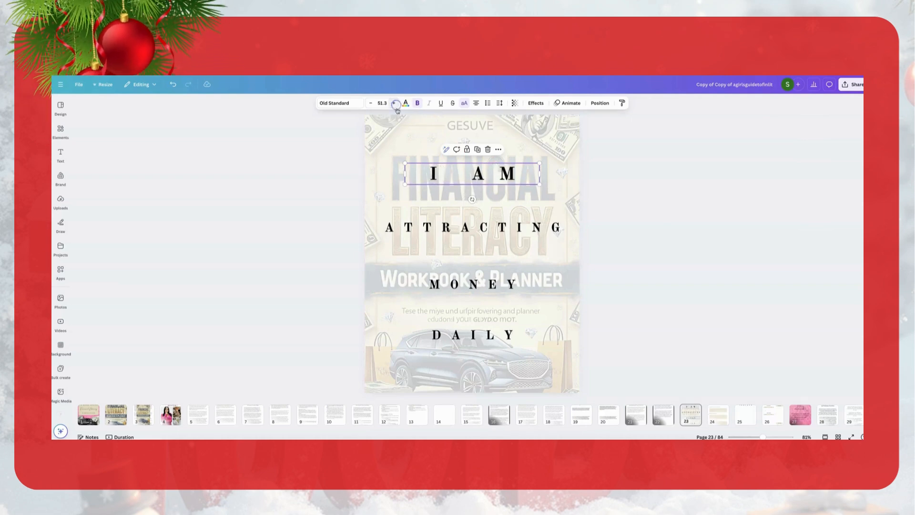
- Tighten the letter spacing of the "I AM" line on page 23 to 266
click(434, 230)
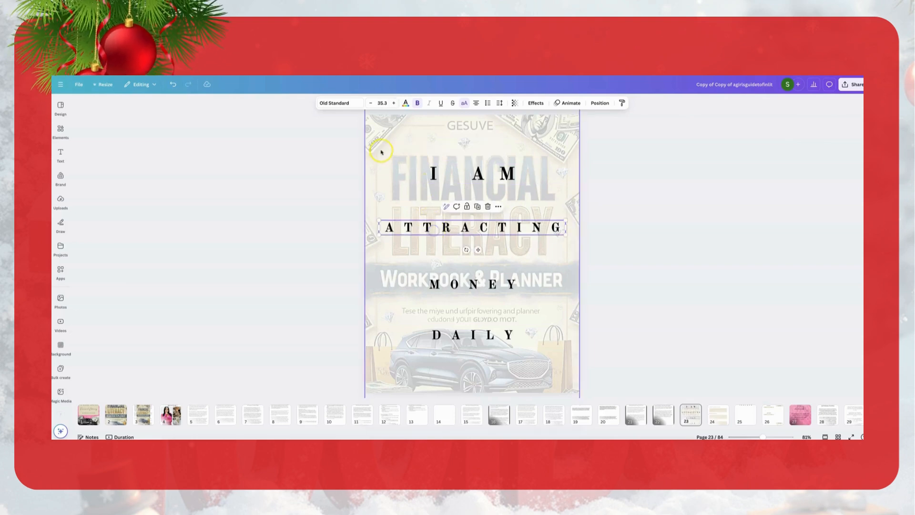
click(466, 176)
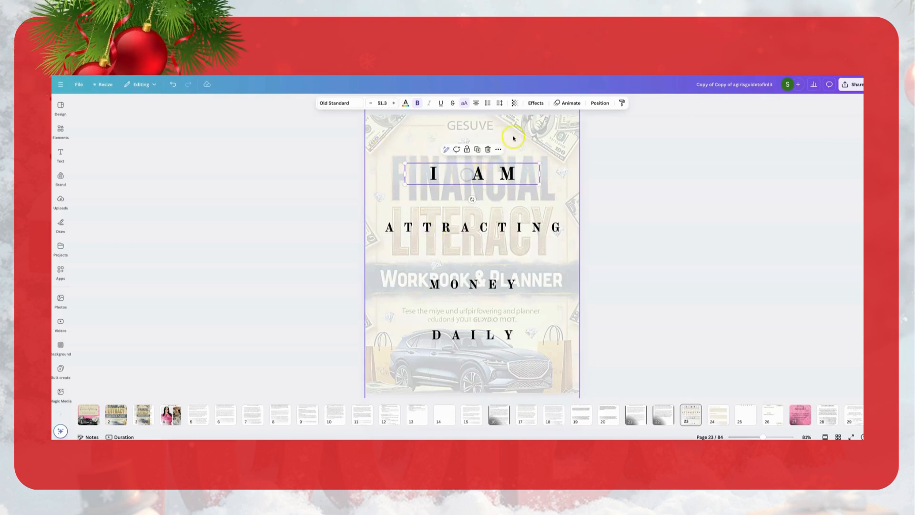
click(500, 104)
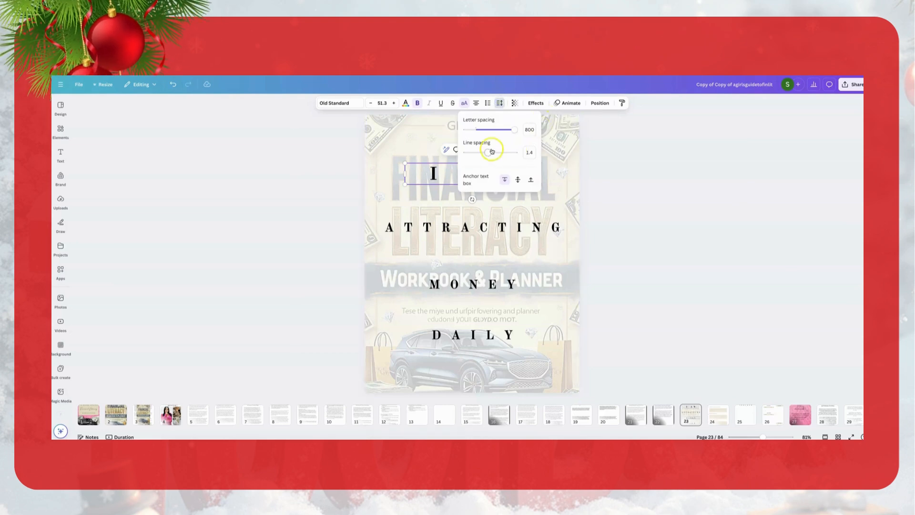
drag(516, 132, 489, 132)
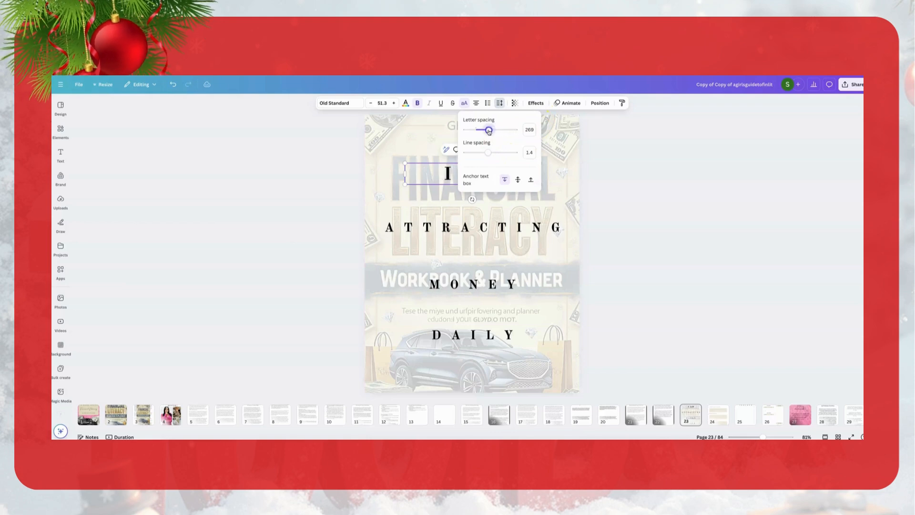
click(658, 220)
- Increase the font size of the "ATTRACTING" line on page 23 to 46.3 and tighten its letter spacing to 396
click(524, 234)
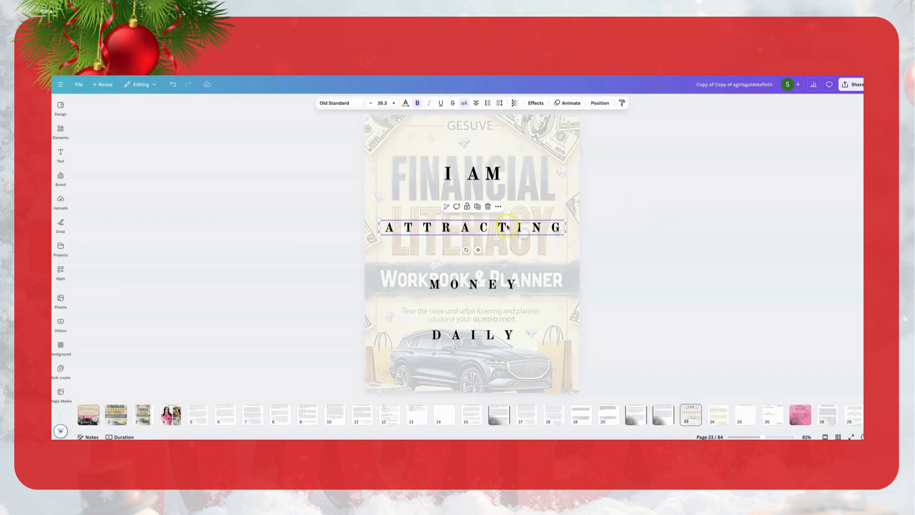
click(395, 104)
click(395, 104)
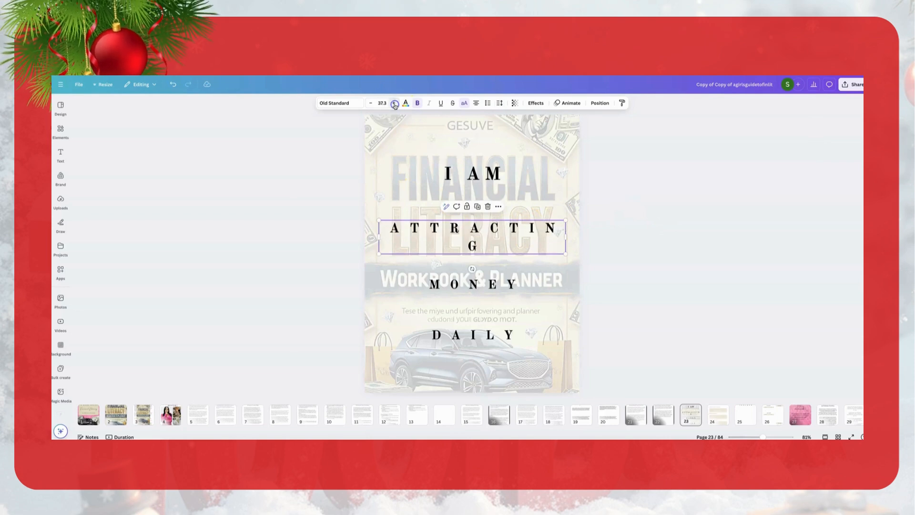
click(395, 103)
click(394, 104)
click(395, 103)
click(394, 103)
click(394, 103)
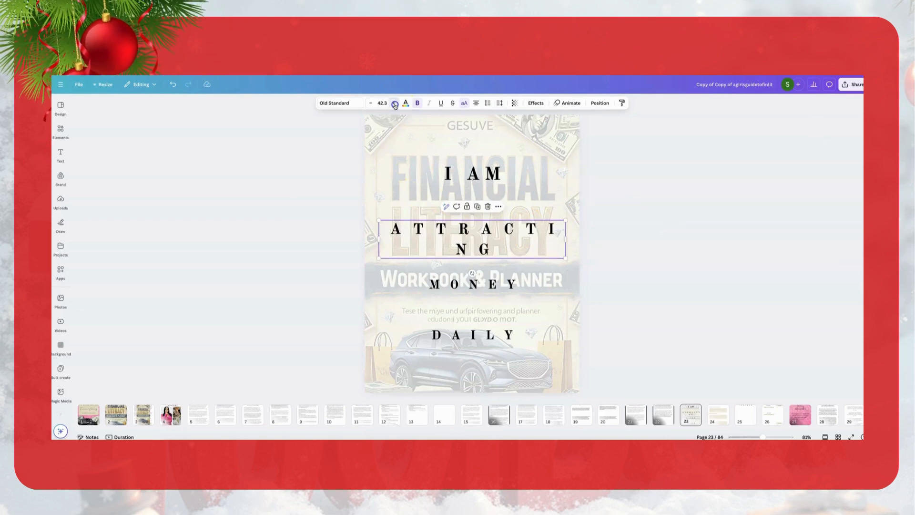
click(395, 104)
click(394, 103)
click(394, 104)
click(394, 103)
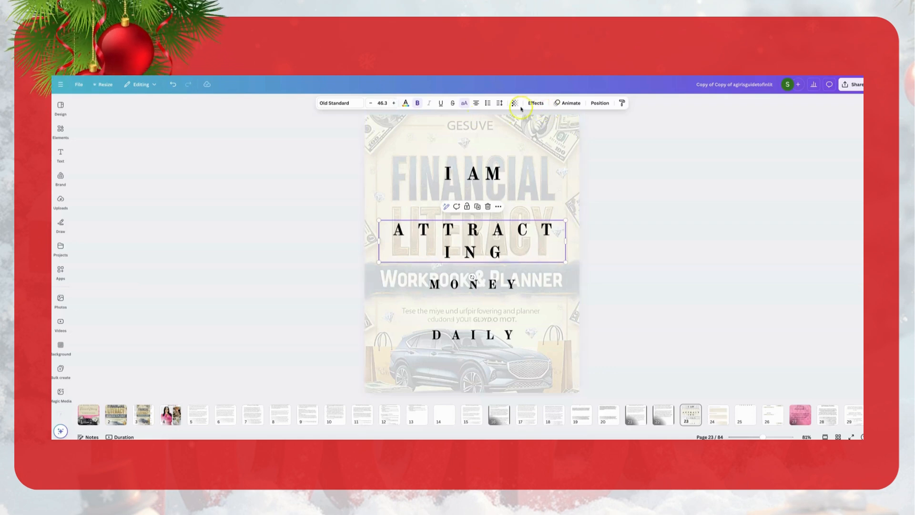
click(500, 104)
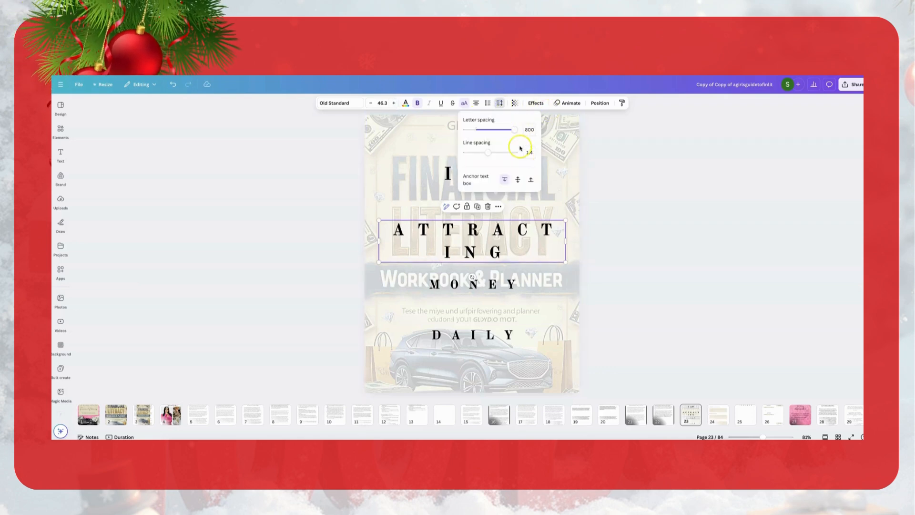
drag(513, 131, 495, 132)
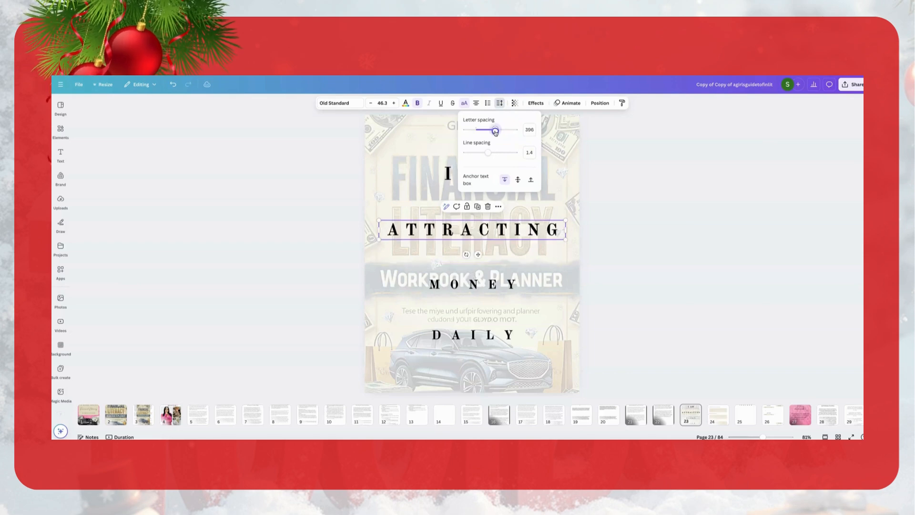
- Increase the font size of the "MONEY" line on page 23 to 46.3
click(492, 288)
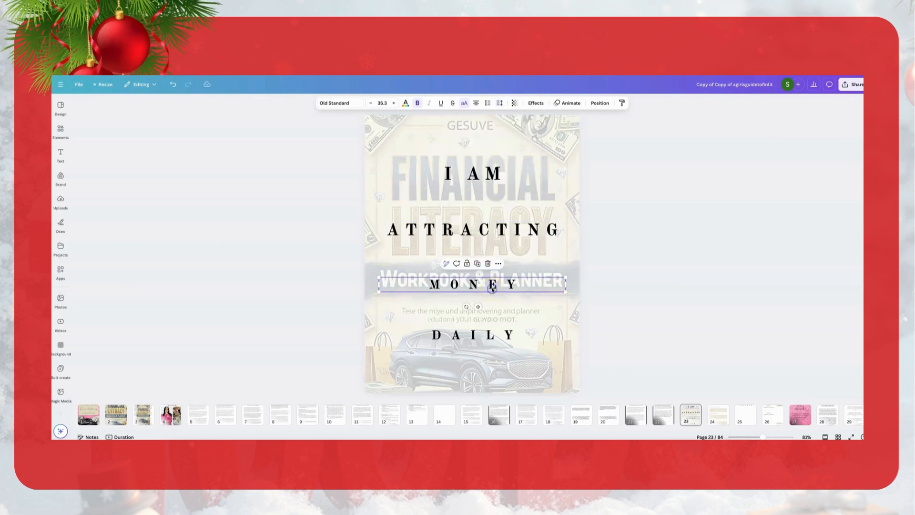
click(394, 103)
click(394, 103)
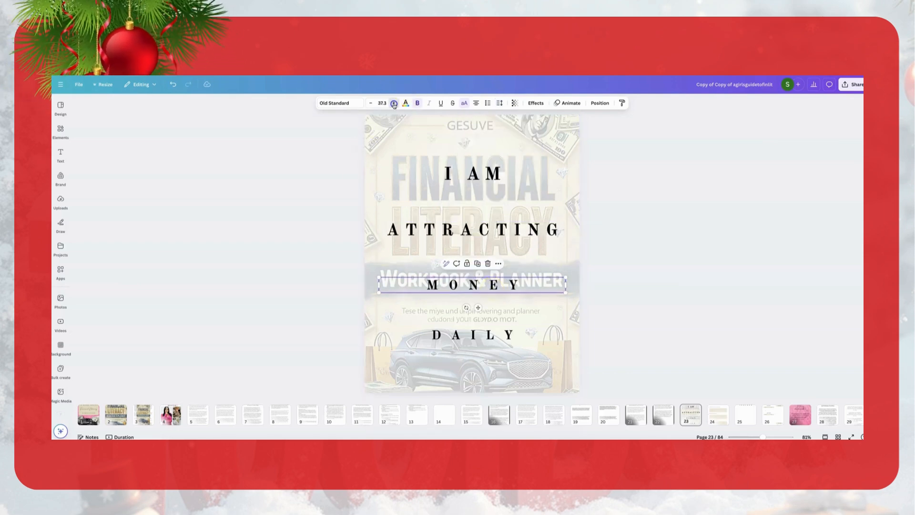
click(394, 103)
click(394, 103)
click(394, 103)
click(394, 103)
click(394, 103)
click(394, 103)
click(394, 103)
click(394, 103)
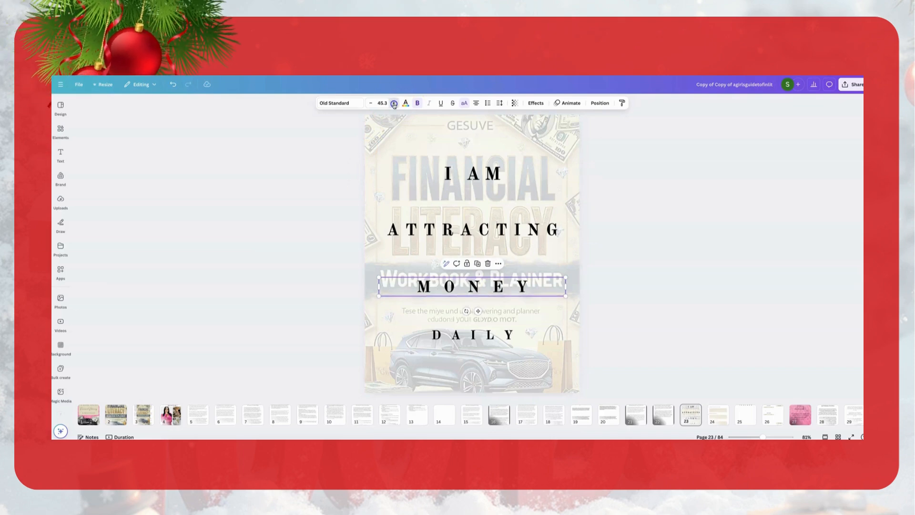
click(394, 103)
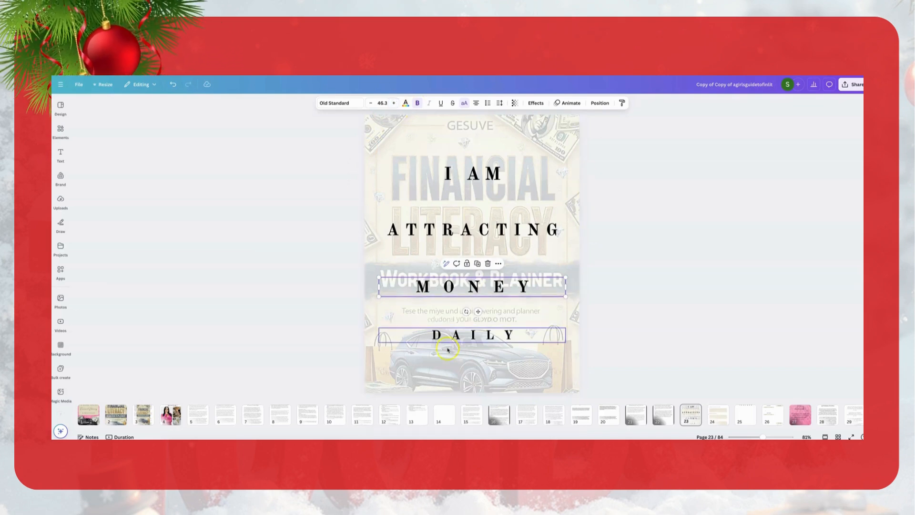
- Increase the font size of the "DAILY" line on page 23 to 46.3
click(477, 335)
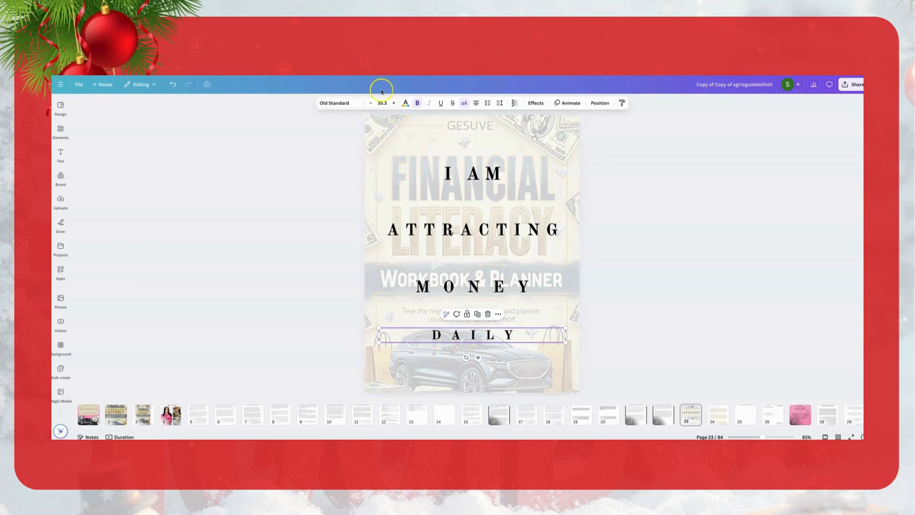
click(395, 102)
click(395, 103)
click(395, 103)
click(396, 103)
click(395, 103)
click(396, 103)
click(395, 103)
click(396, 103)
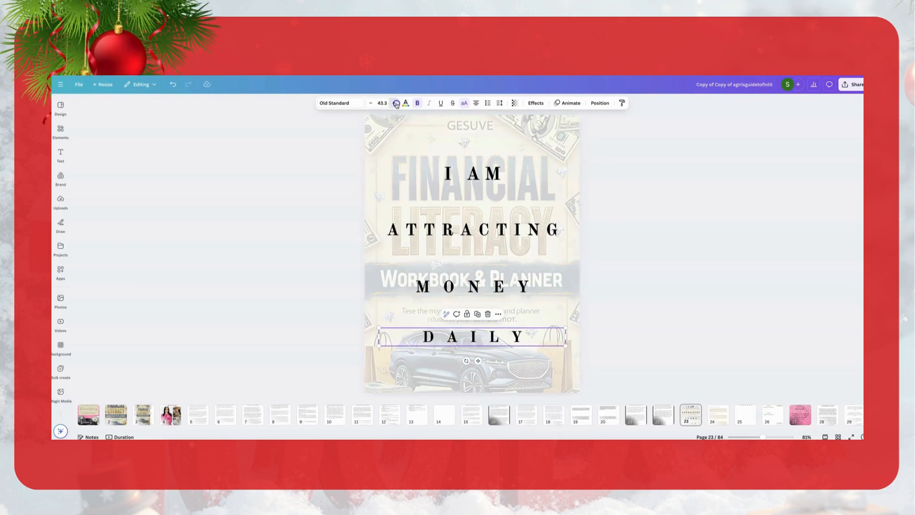
click(396, 103)
click(396, 103)
click(395, 103)
click(396, 103)
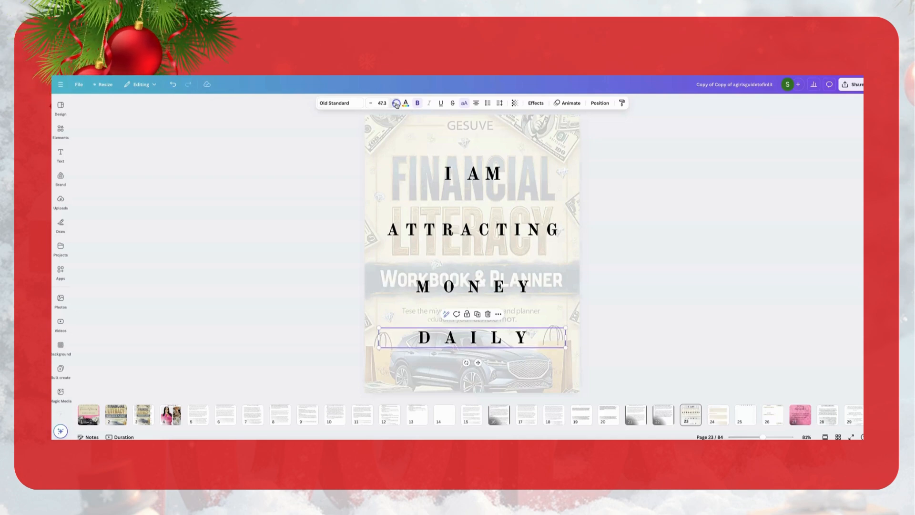
click(369, 103)
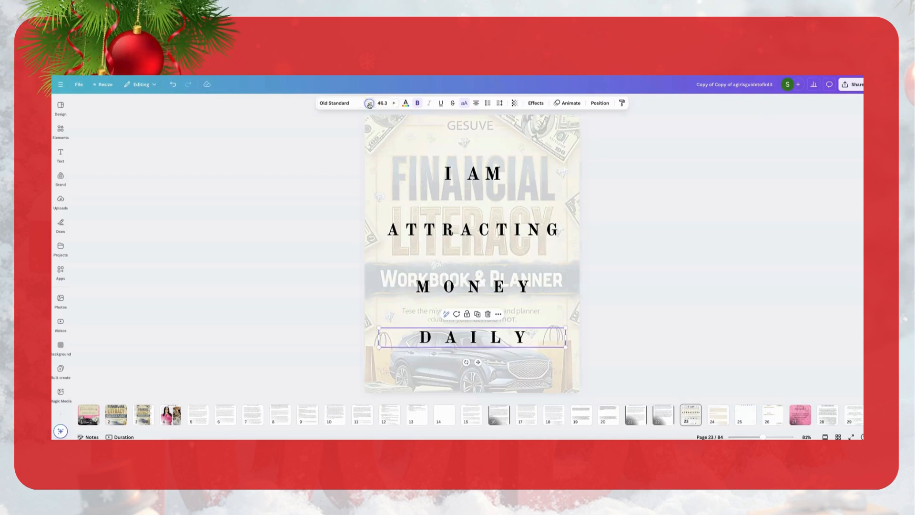
- Recolor all four affirmation lines on page 23 with the dark slate gray taken from the cover photo's colors
click(484, 230)
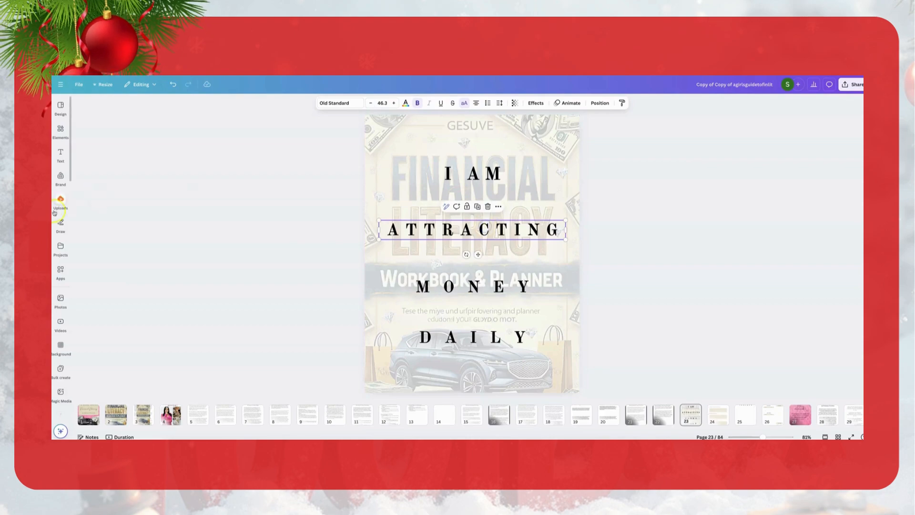
click(61, 245)
click(64, 208)
click(64, 208)
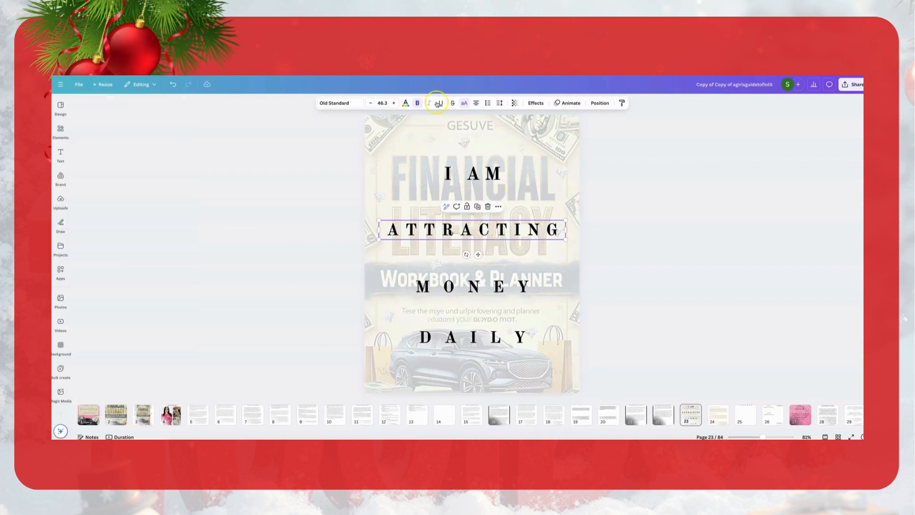
click(406, 103)
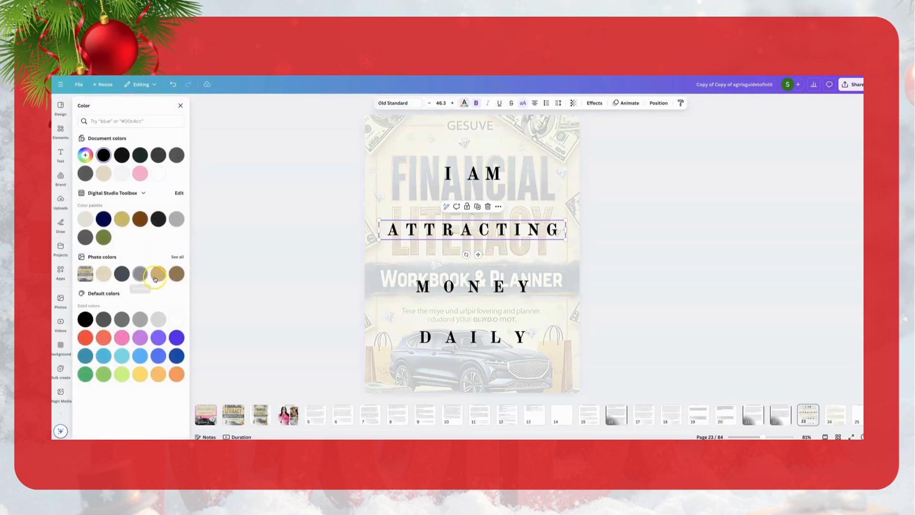
click(123, 279)
click(447, 286)
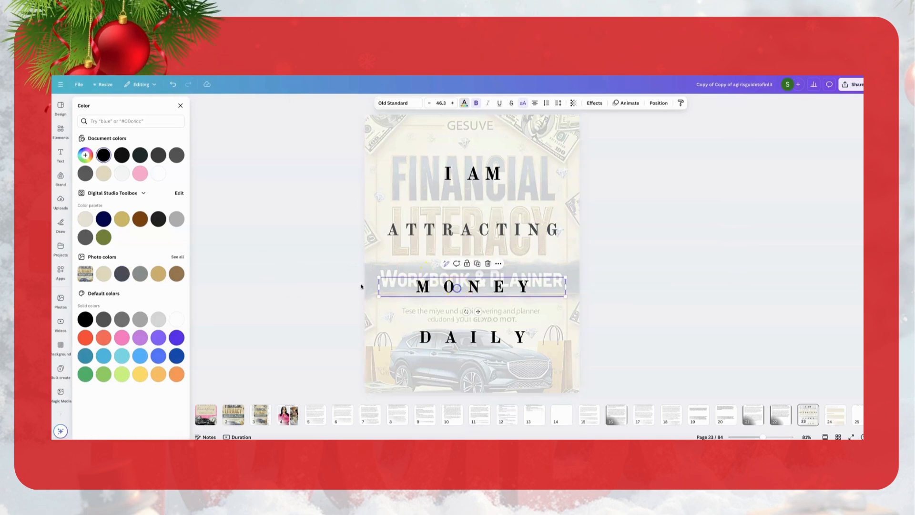
click(127, 277)
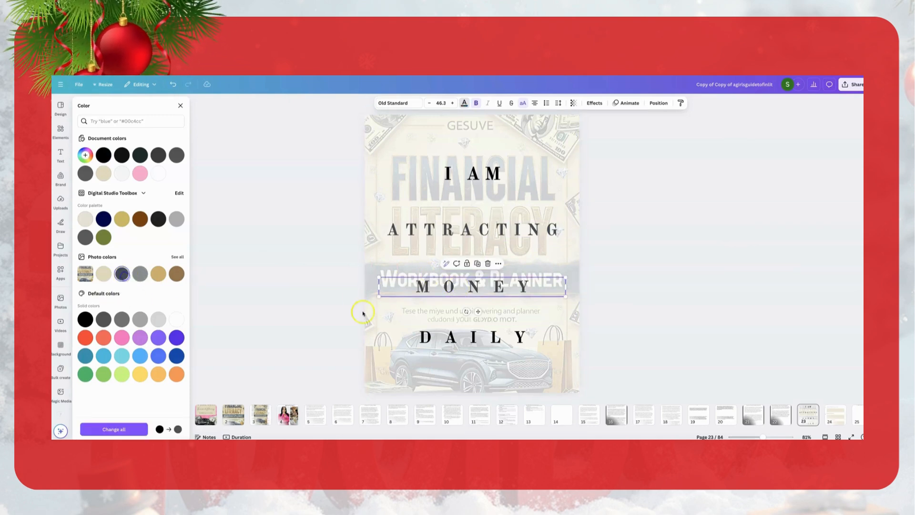
click(459, 341)
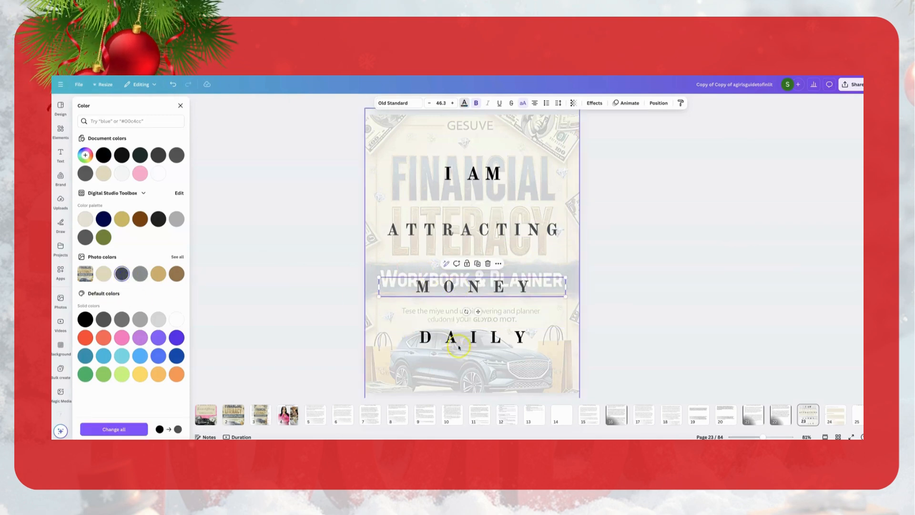
click(122, 274)
click(468, 180)
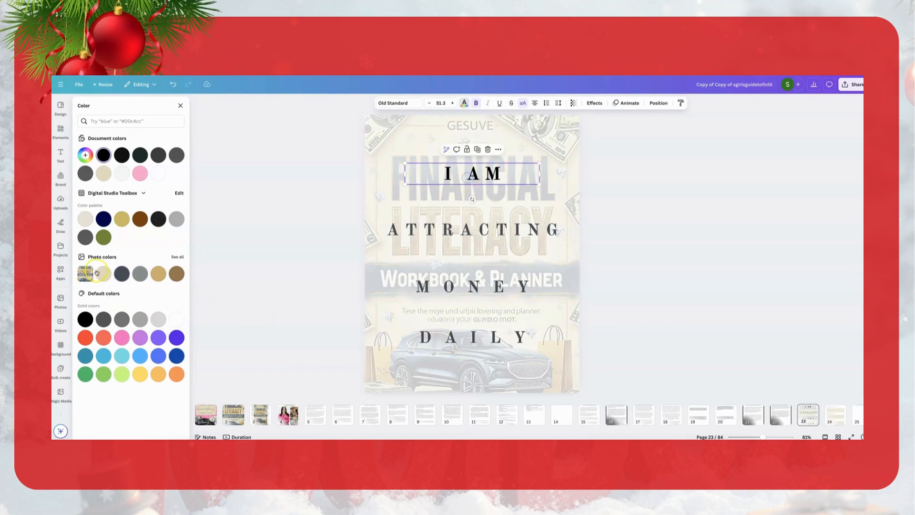
click(124, 277)
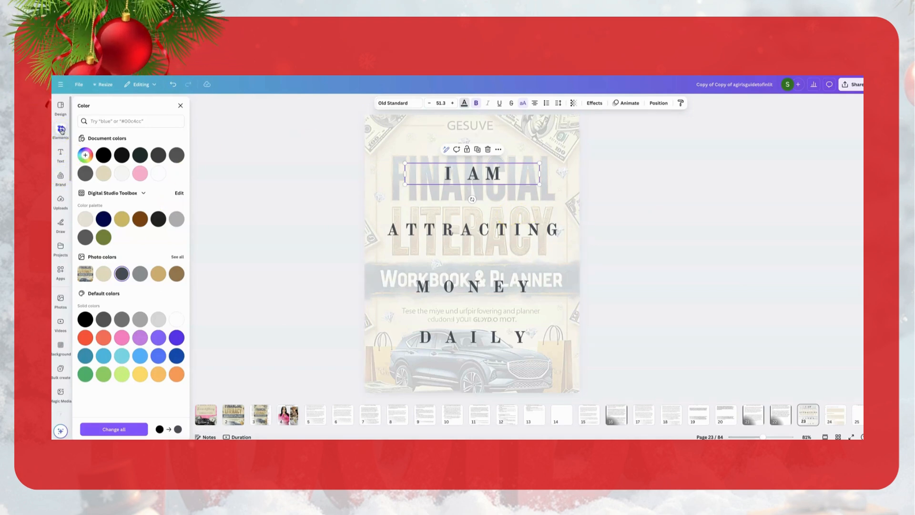
- Add a square shape to page 23 and fill it with the light beige from the cover photo's colors
click(61, 130)
click(88, 200)
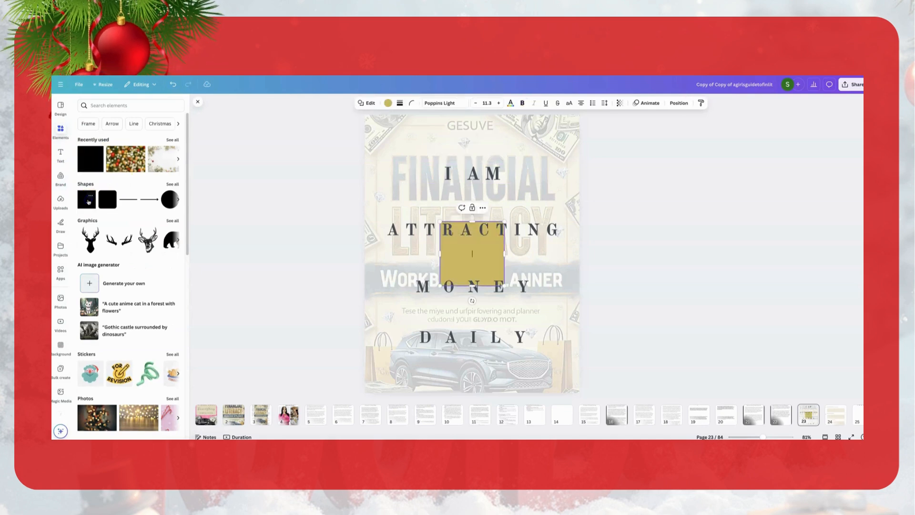
click(388, 104)
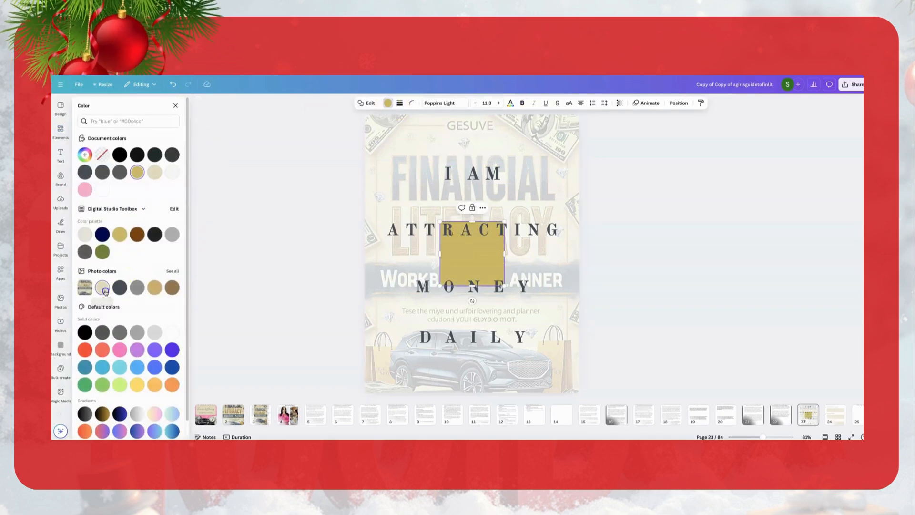
click(103, 288)
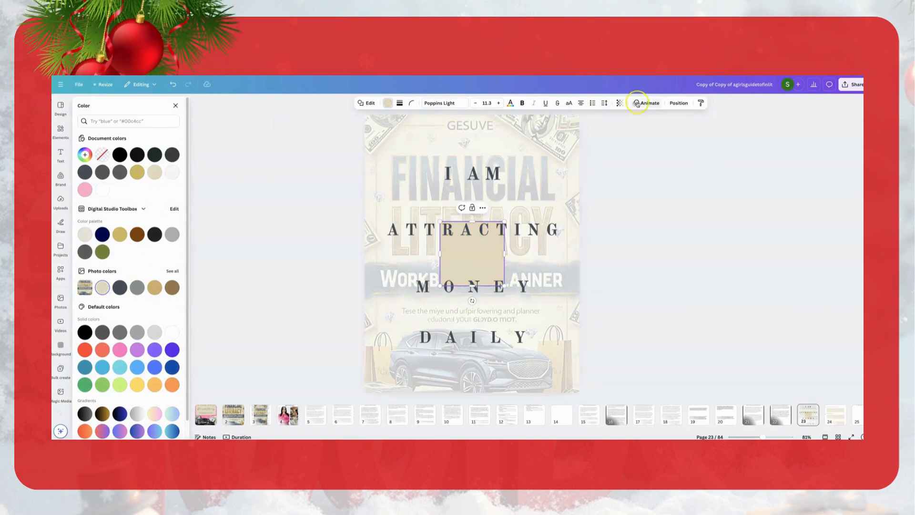
- Set the beige shape's transparency value to 48 and enlarge it into a panel spanning the four affirmation lines
click(621, 105)
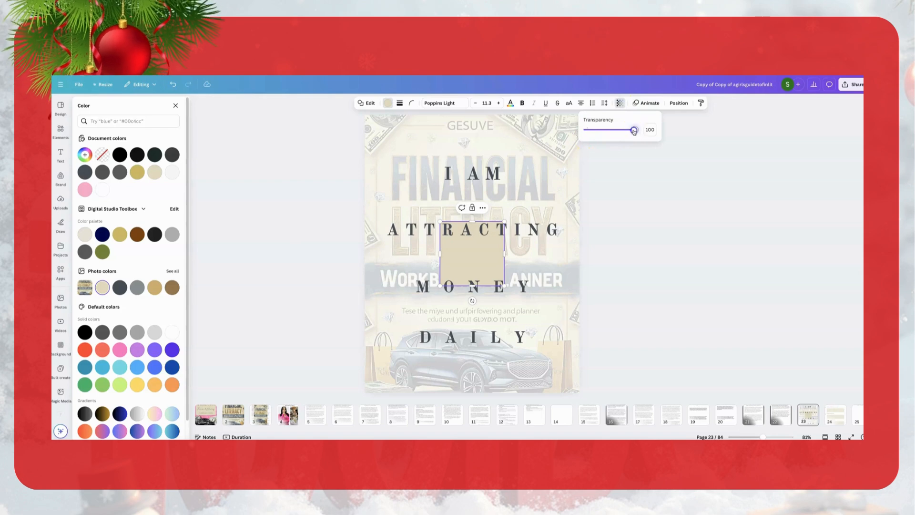
drag(635, 130, 614, 133)
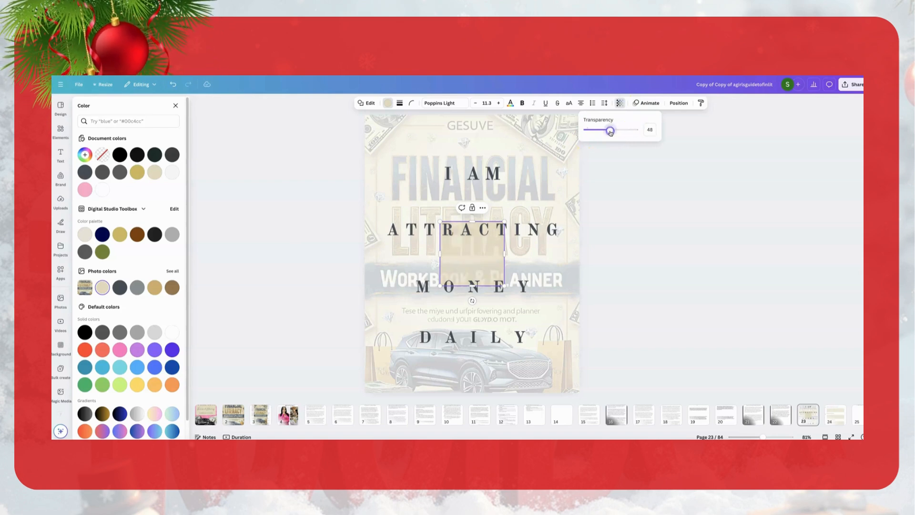
click(464, 253)
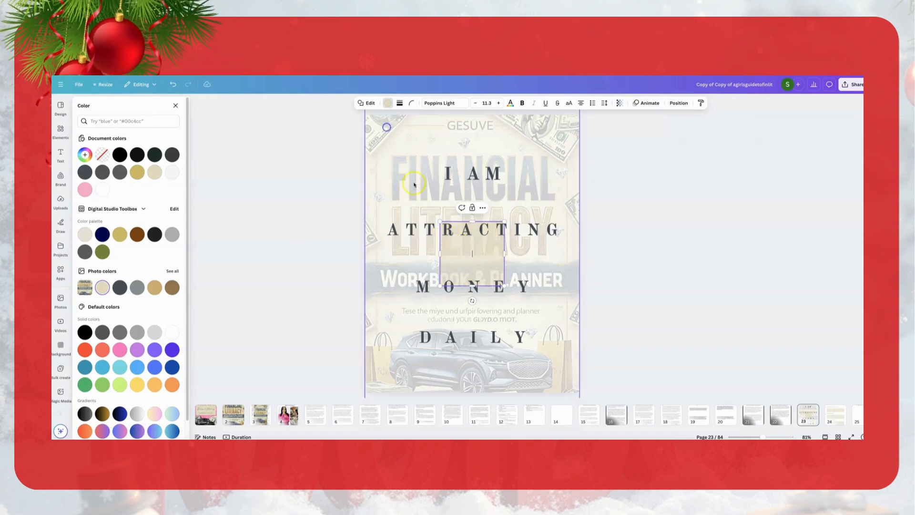
drag(481, 261, 563, 358)
click(644, 339)
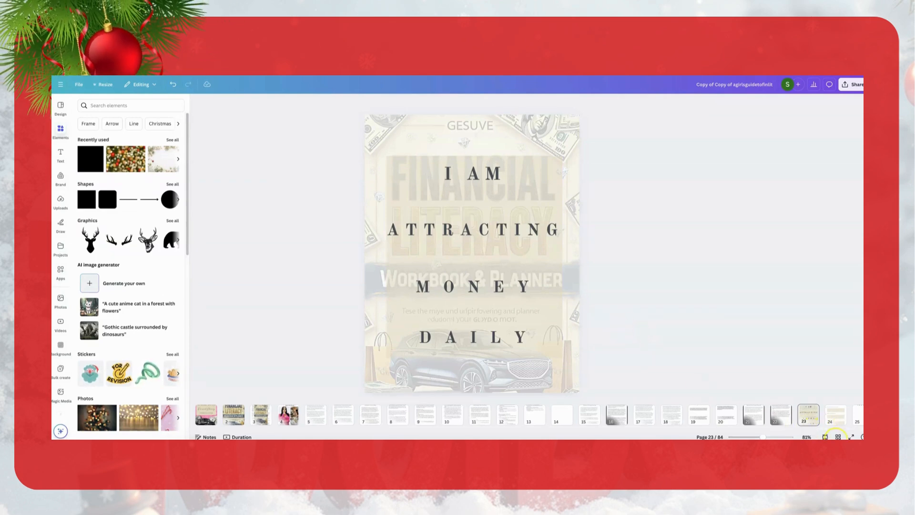
- Detach and delete the pink money background image on page 32, the 30 Day Affirmation Journal title page
click(838, 436)
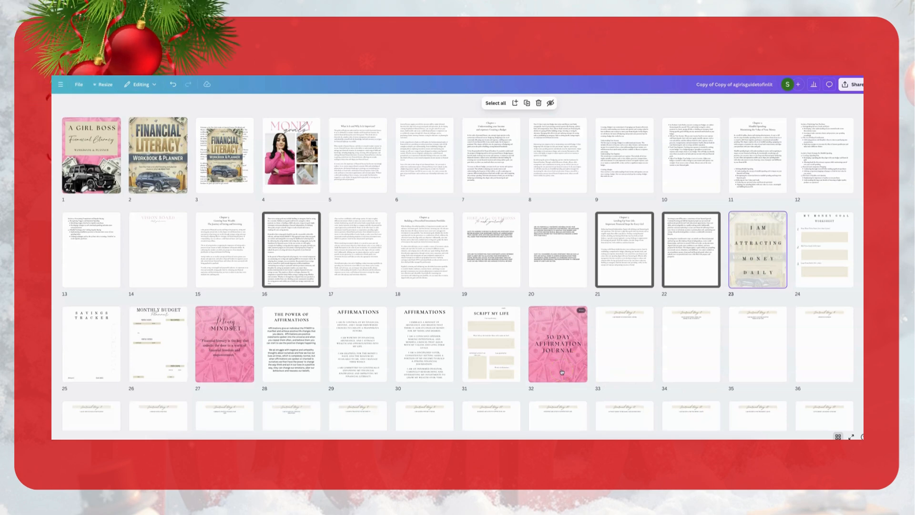
click(561, 371)
click(561, 371)
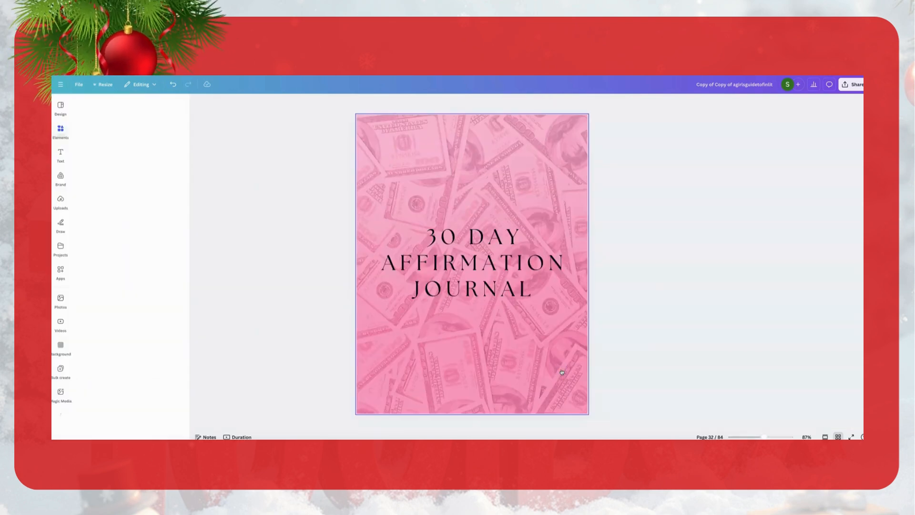
click(420, 361)
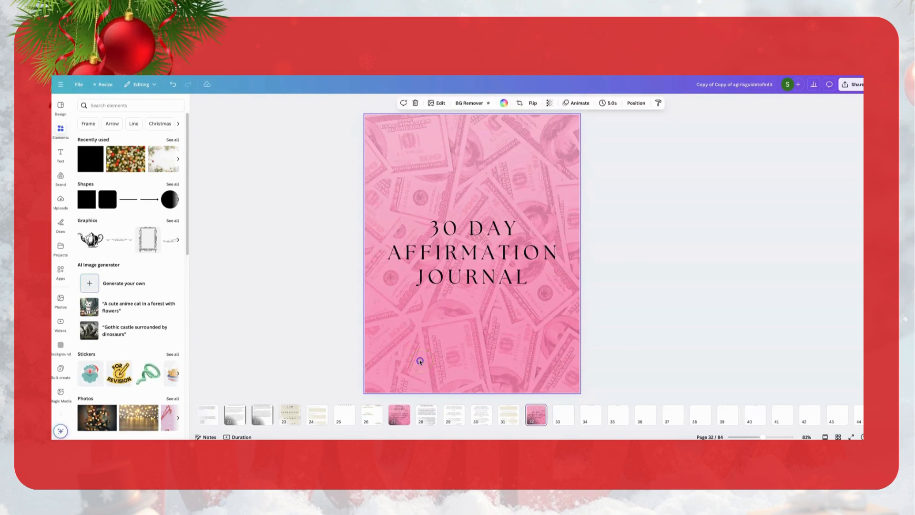
right_click(477, 163)
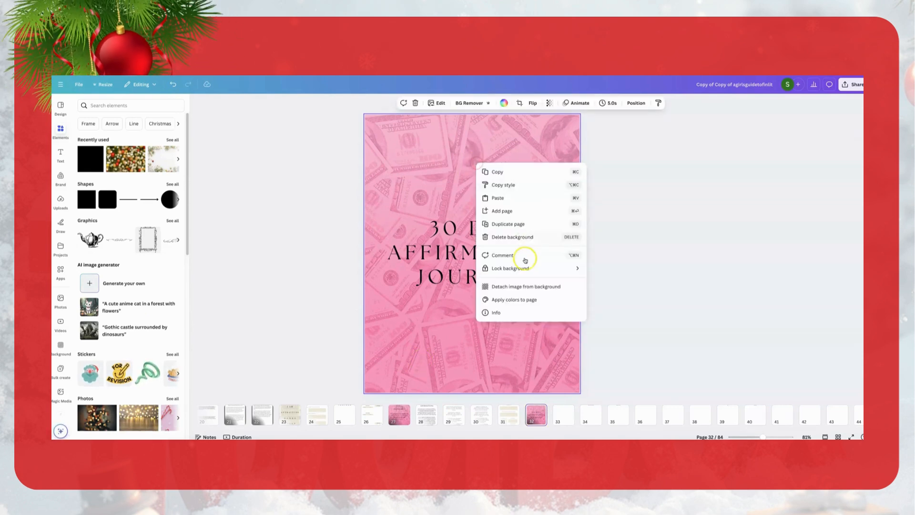
click(518, 287)
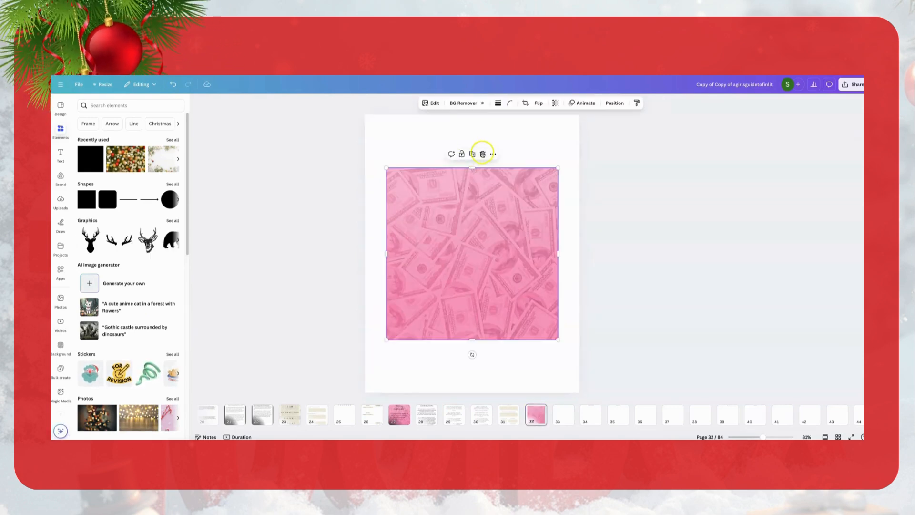
click(483, 154)
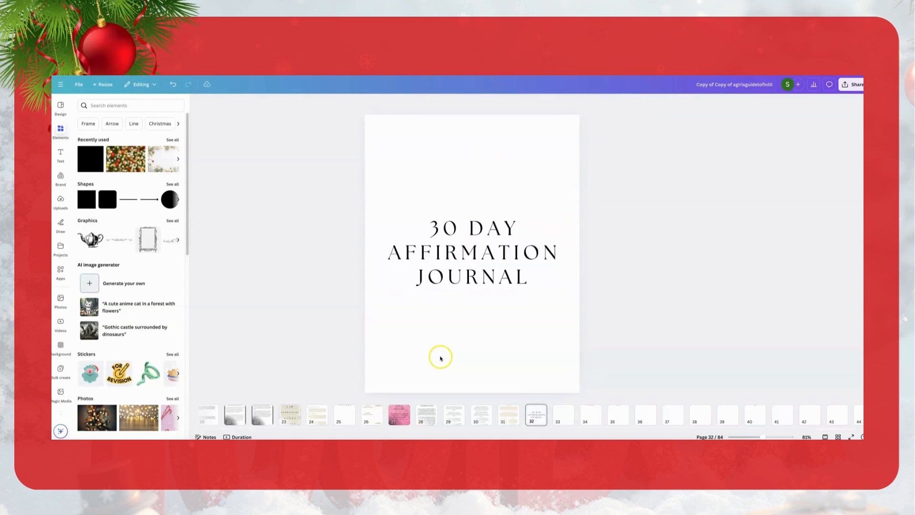
- Detach and delete the pink money background image on page 27, the Money Mindset page
click(441, 358)
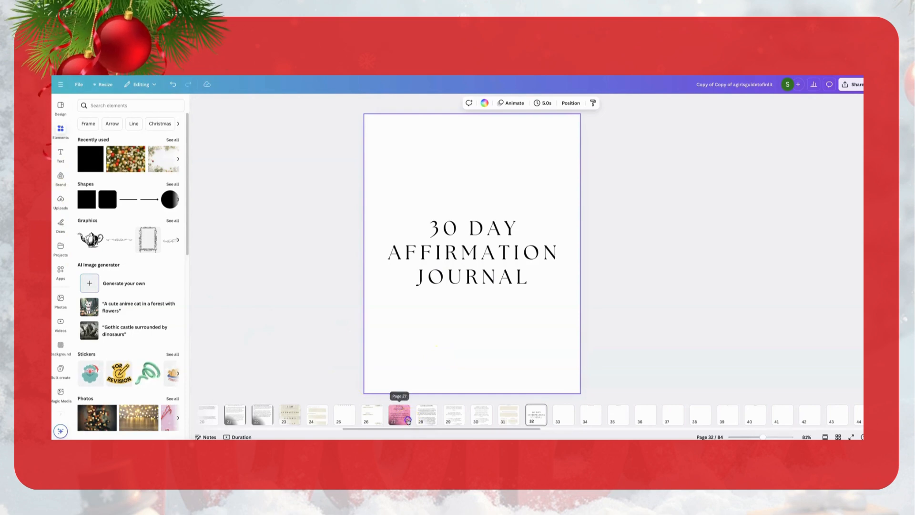
click(408, 420)
click(442, 334)
right_click(443, 333)
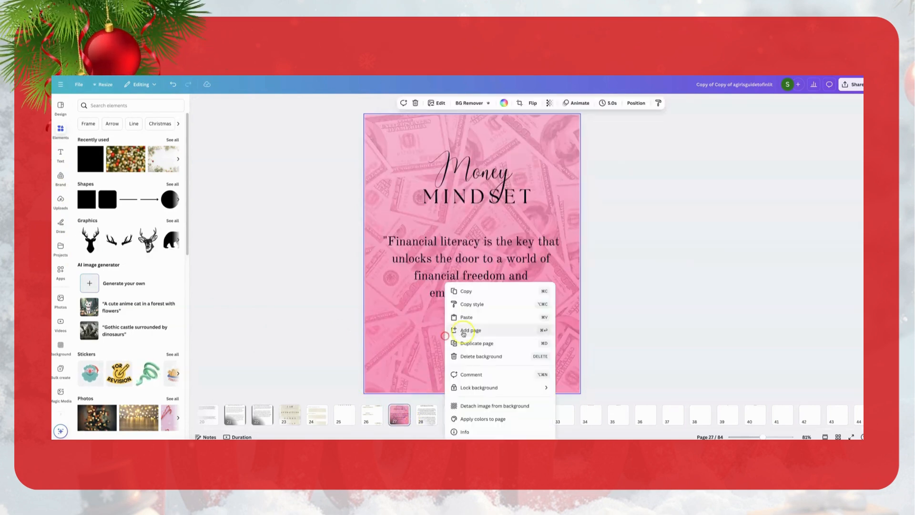
click(482, 407)
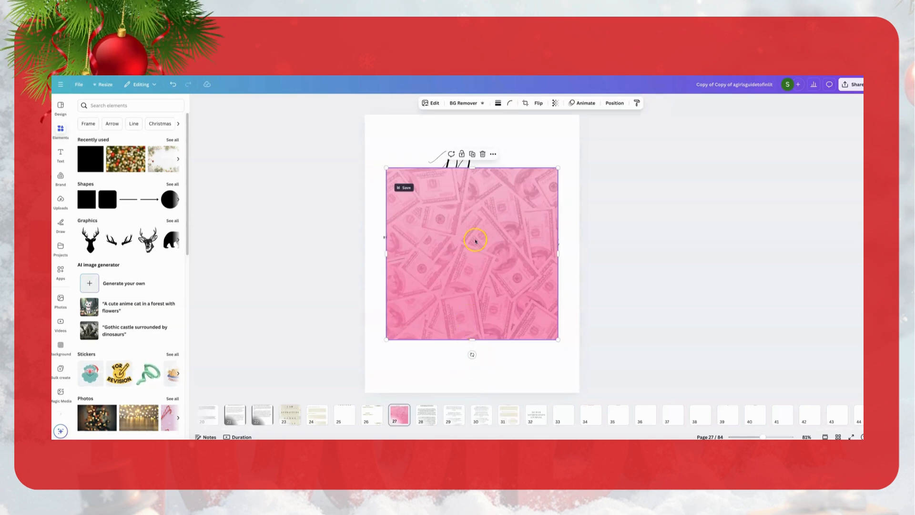
click(482, 153)
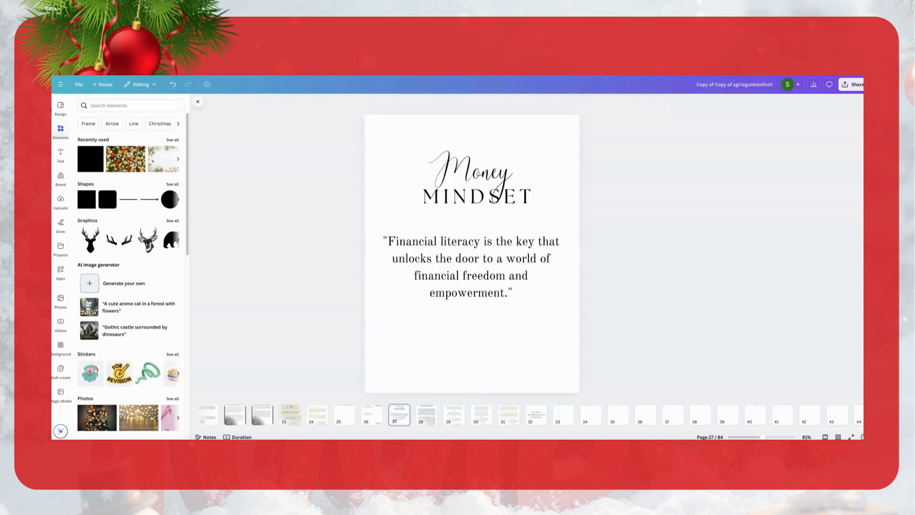
- Place the uploaded Financial Literacy cover image on page 27 and enlarge it to cover the whole page
click(61, 201)
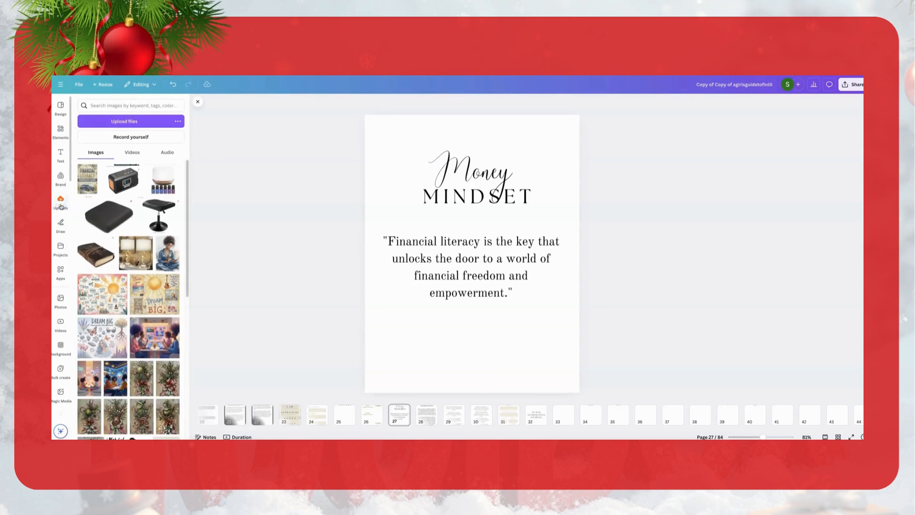
click(93, 188)
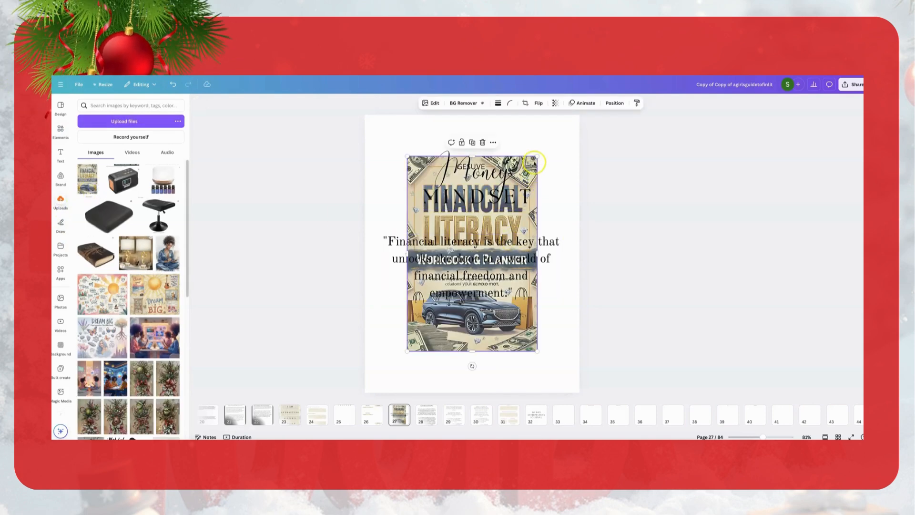
drag(533, 164, 489, 126)
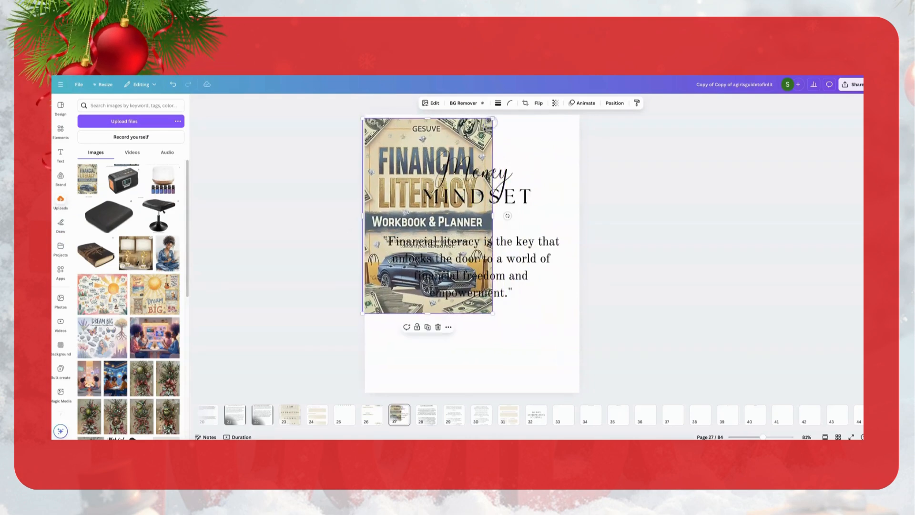
drag(487, 123, 485, 124)
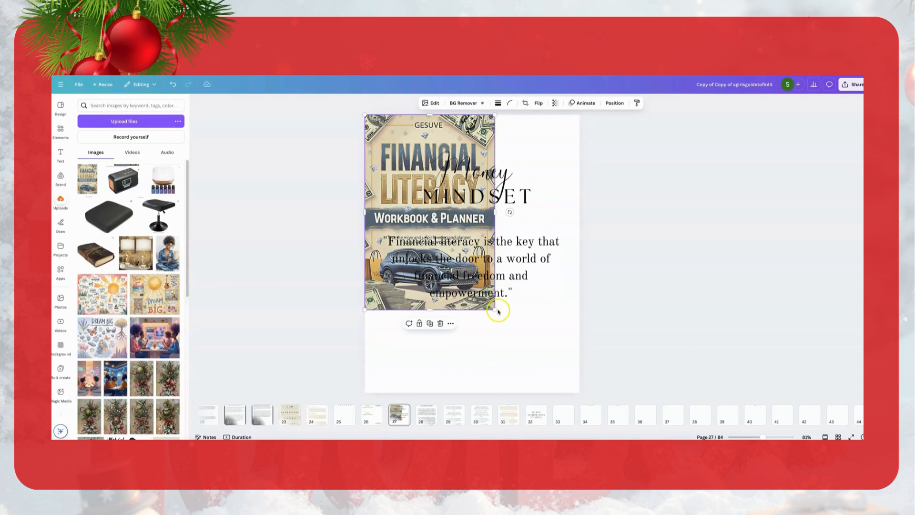
drag(497, 310, 644, 397)
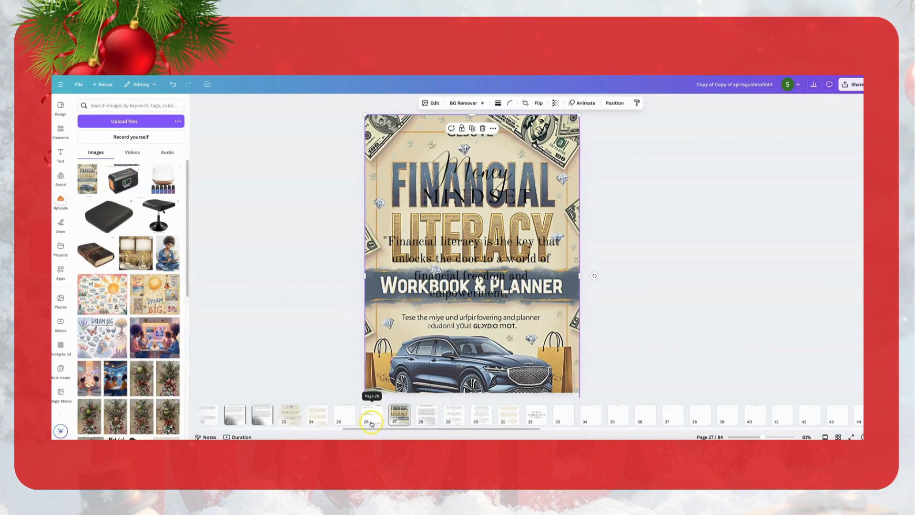
- Place the uploaded Financial Literacy cover image on page 32 and enlarge it to cover the whole page
click(371, 423)
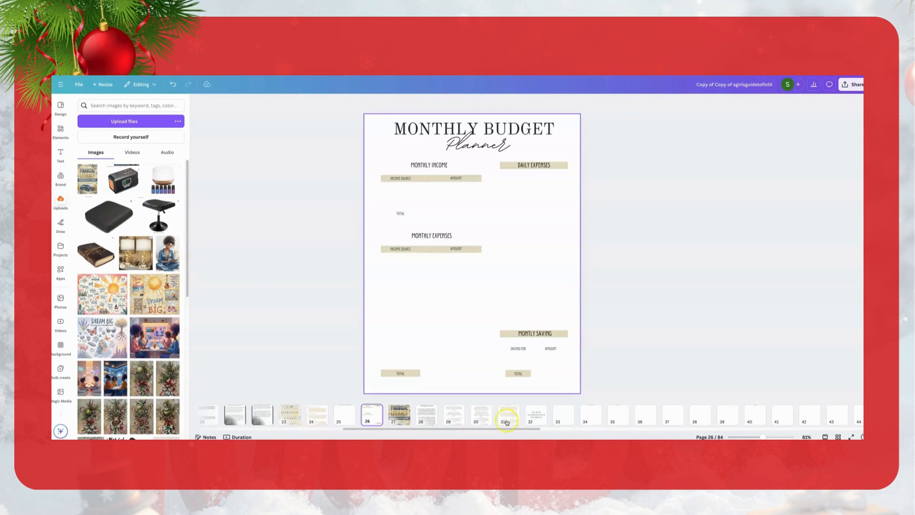
click(535, 416)
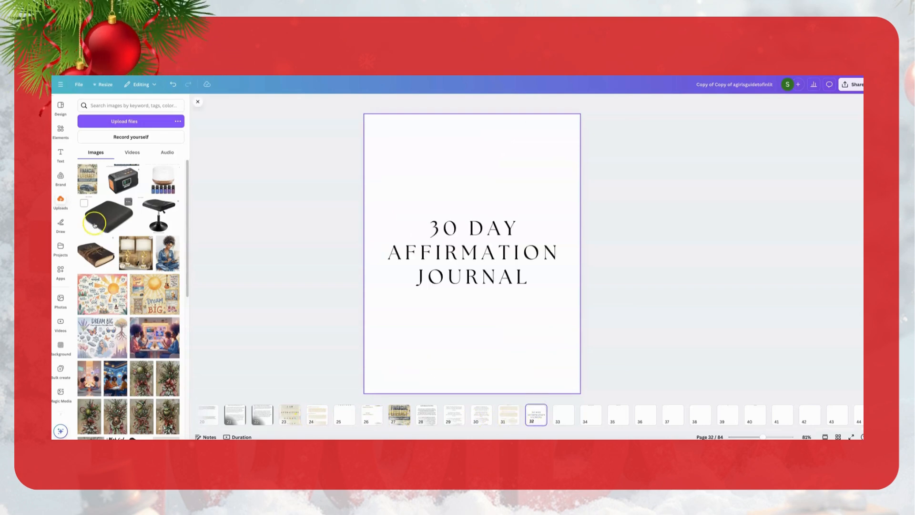
click(88, 177)
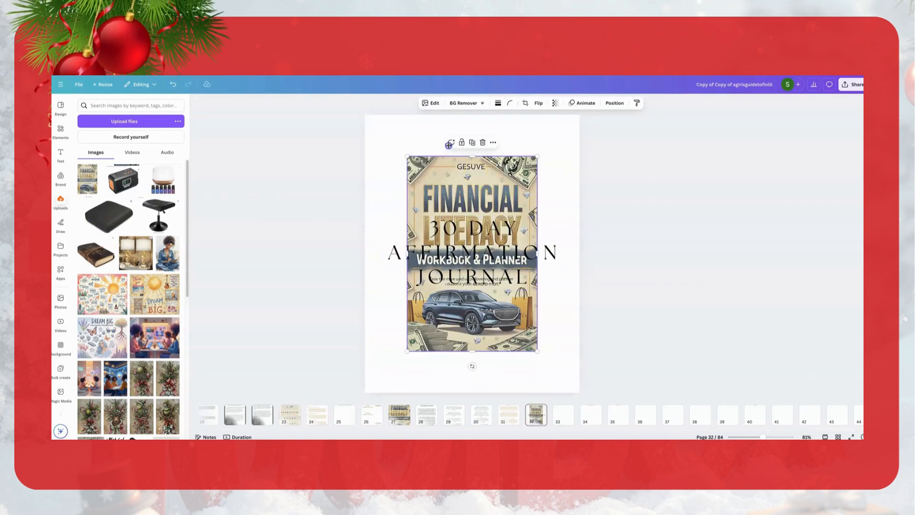
drag(449, 145, 402, 104)
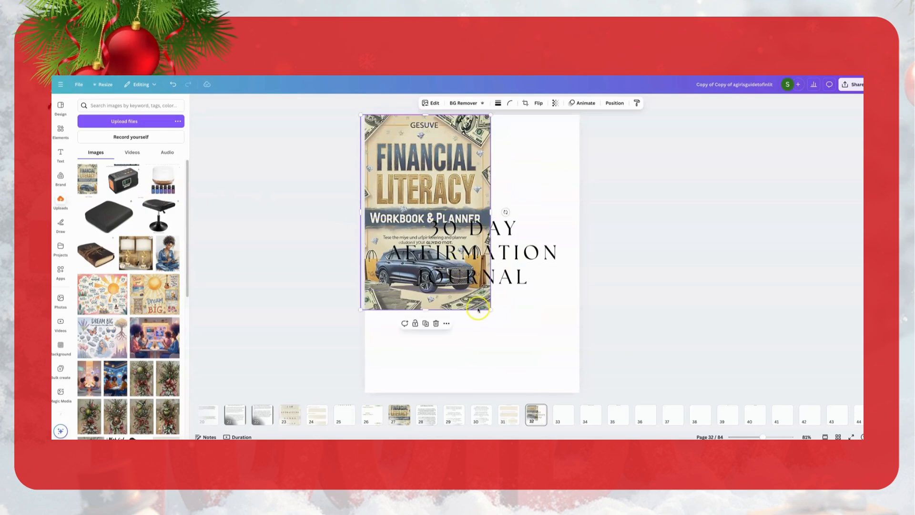
drag(491, 309, 679, 376)
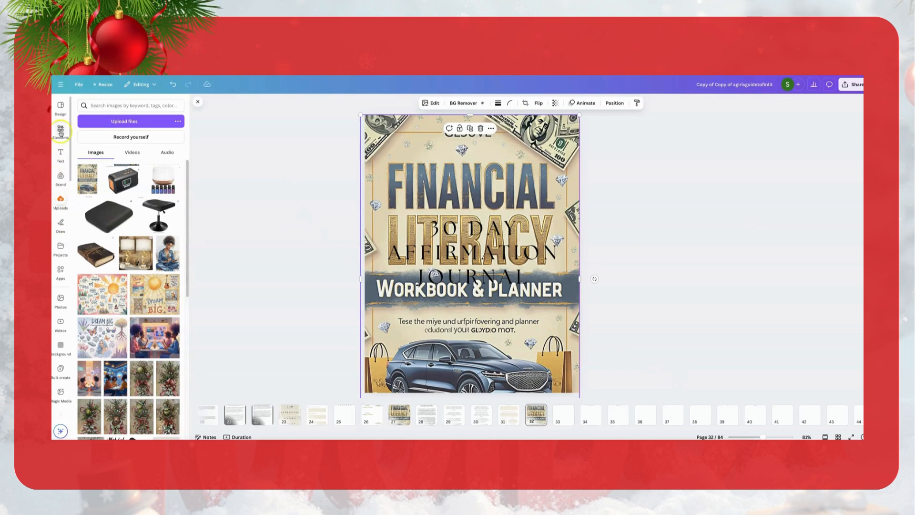
- Add a square to page 32, fill it with the cover photo's light beige and set its transparency value to 57
click(61, 129)
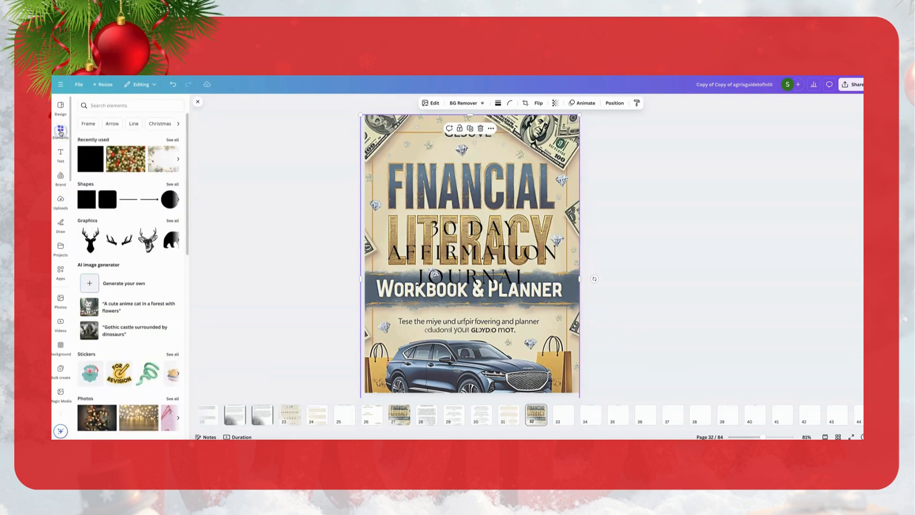
click(92, 159)
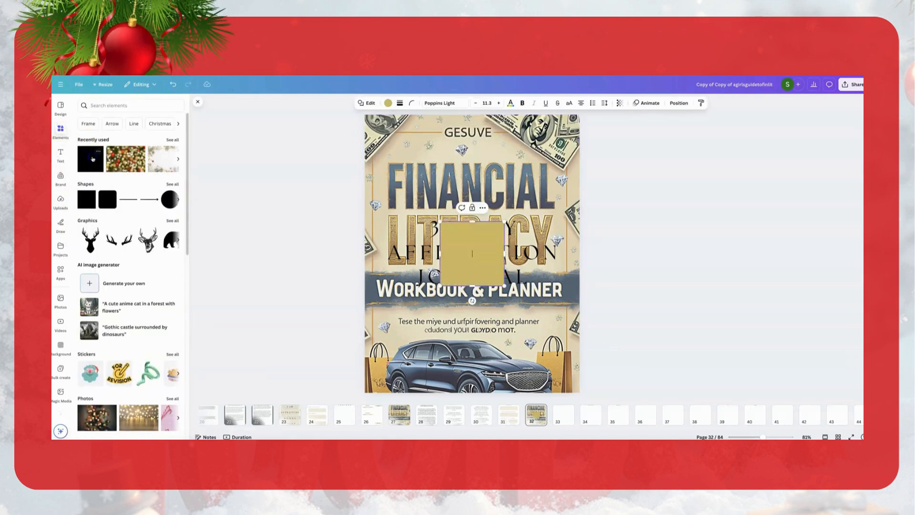
click(389, 104)
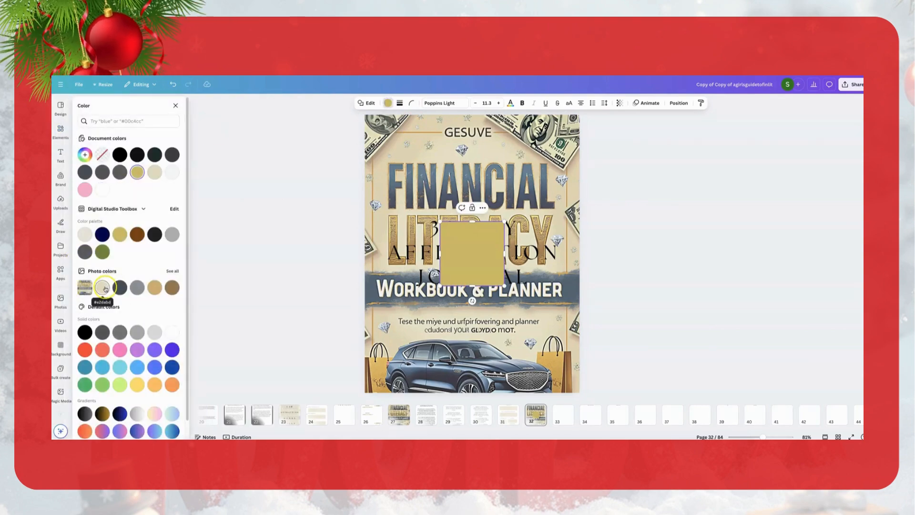
click(102, 287)
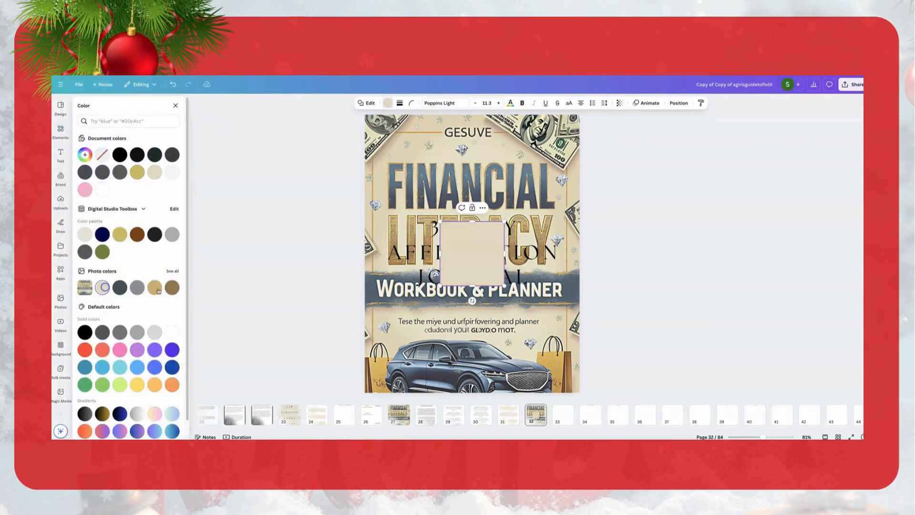
click(619, 104)
drag(637, 130, 614, 133)
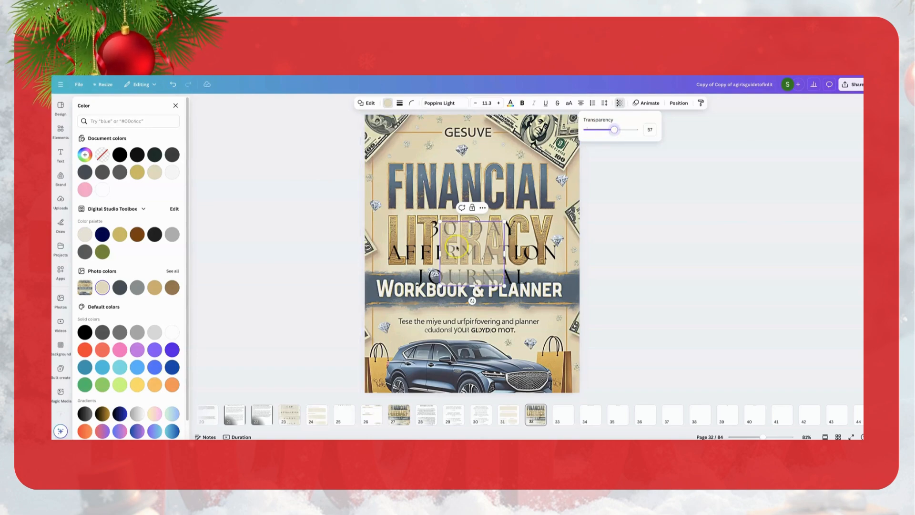
- Set the transparency value of the cover image on page 32 to 57
click(525, 165)
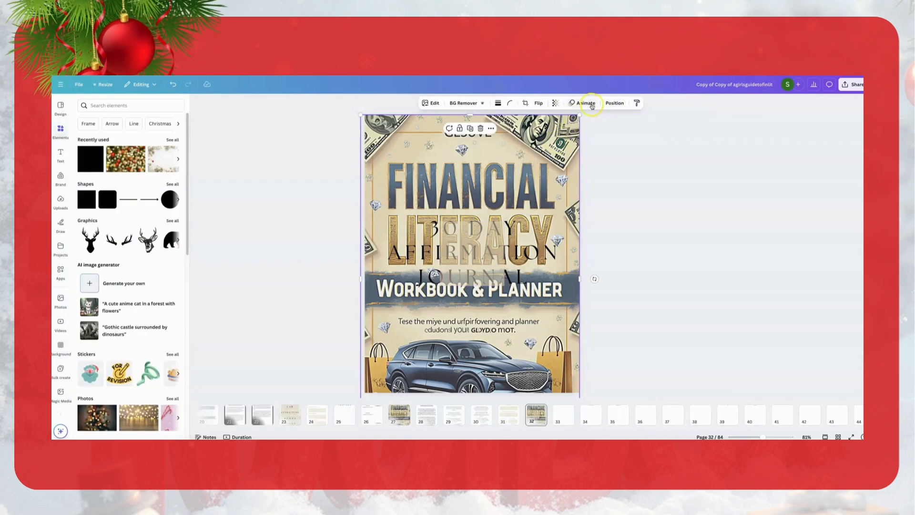
click(556, 104)
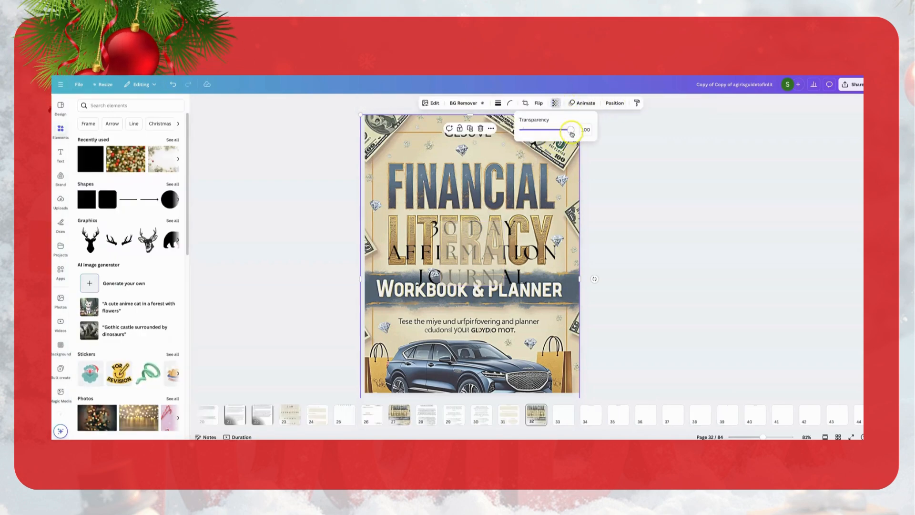
drag(571, 132, 548, 133)
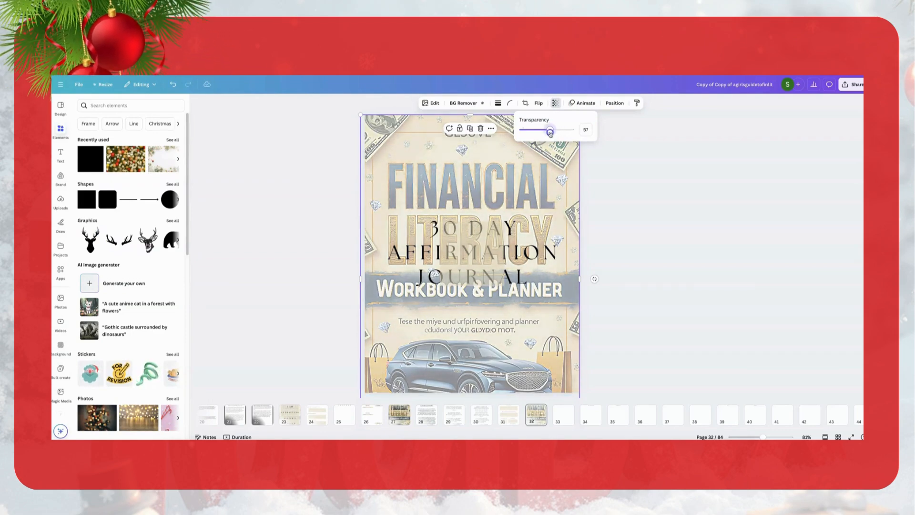
- Enlarge the beige square to about 7.4 by 3.5 in around the 30 Day Affirmation Journal title and move it backward behind the text
drag(473, 271, 403, 247)
drag(445, 270, 564, 292)
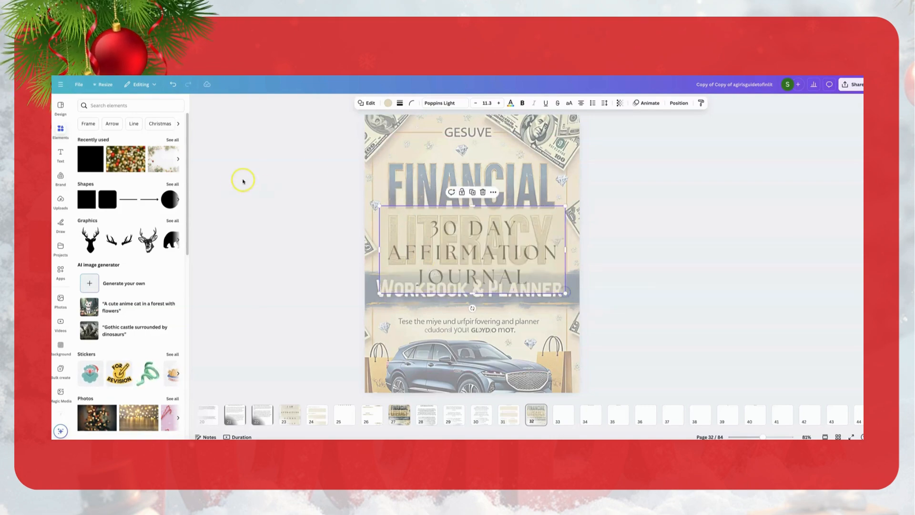
click(680, 104)
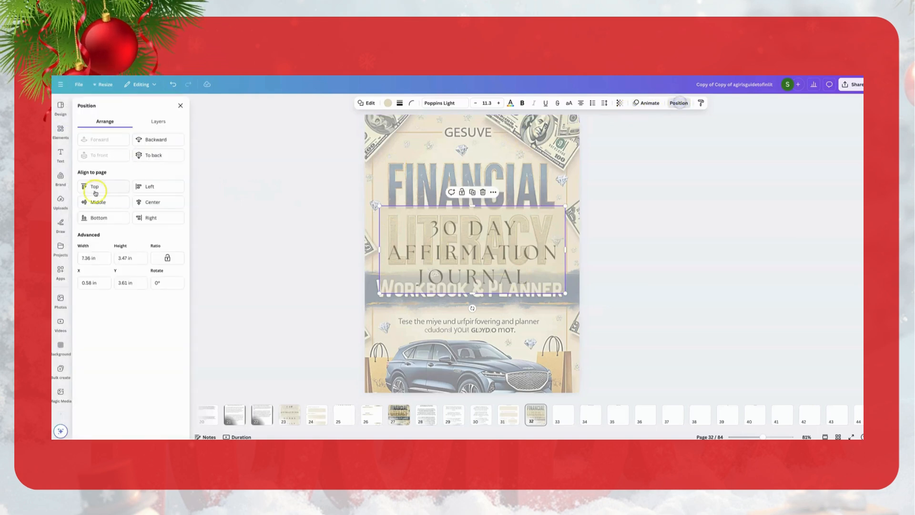
click(159, 140)
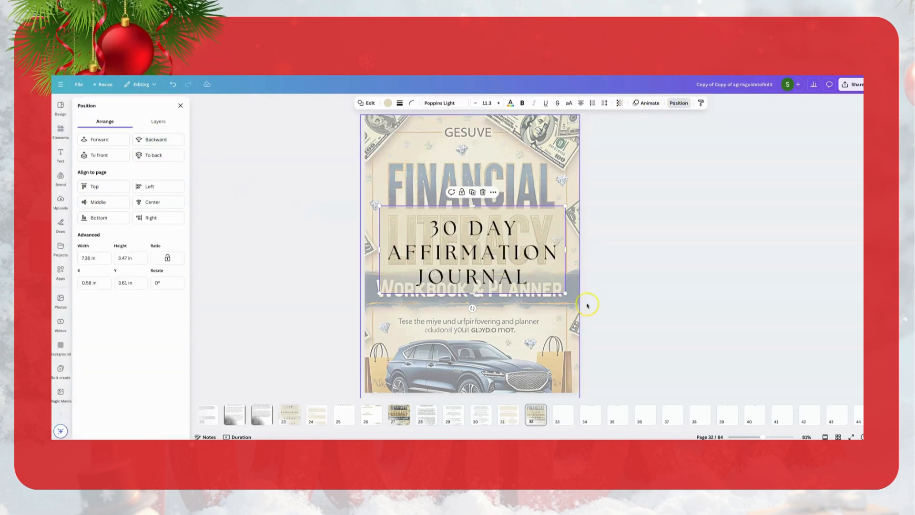
click(633, 305)
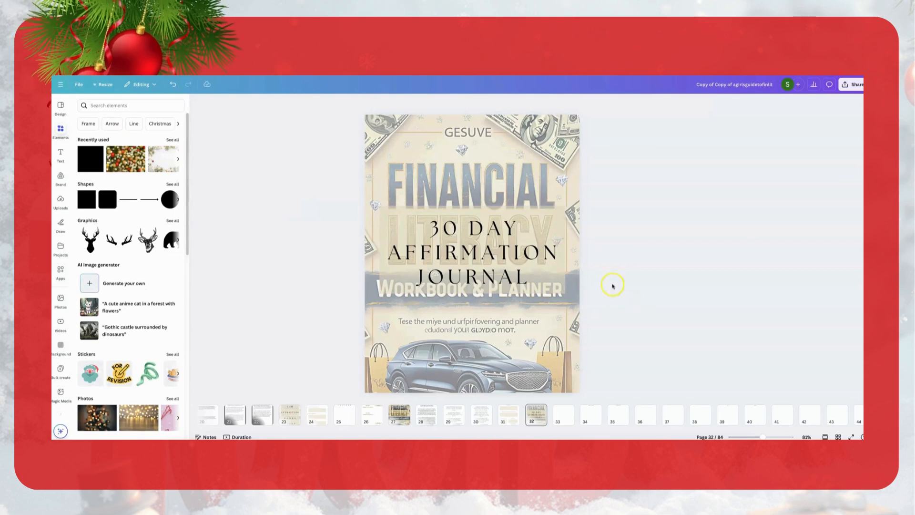
- Readjust the transparency of the cover image behind the title on page 32
click(498, 180)
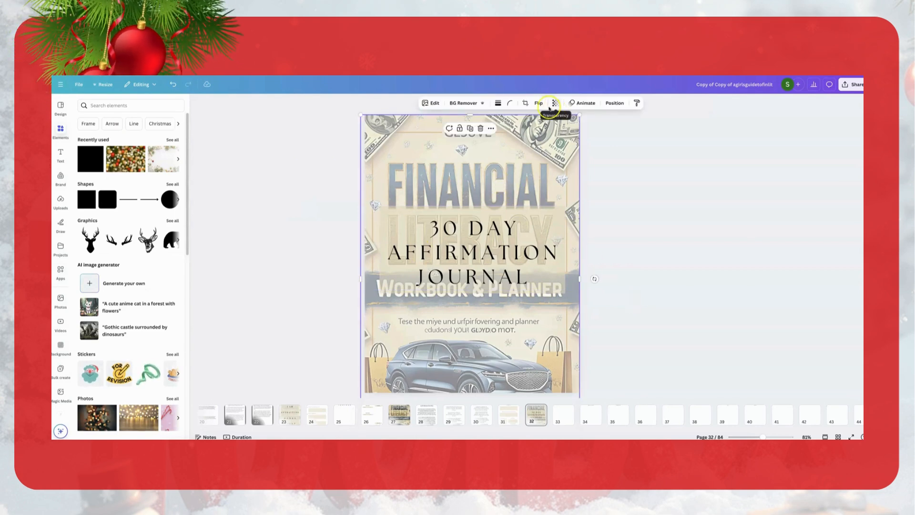
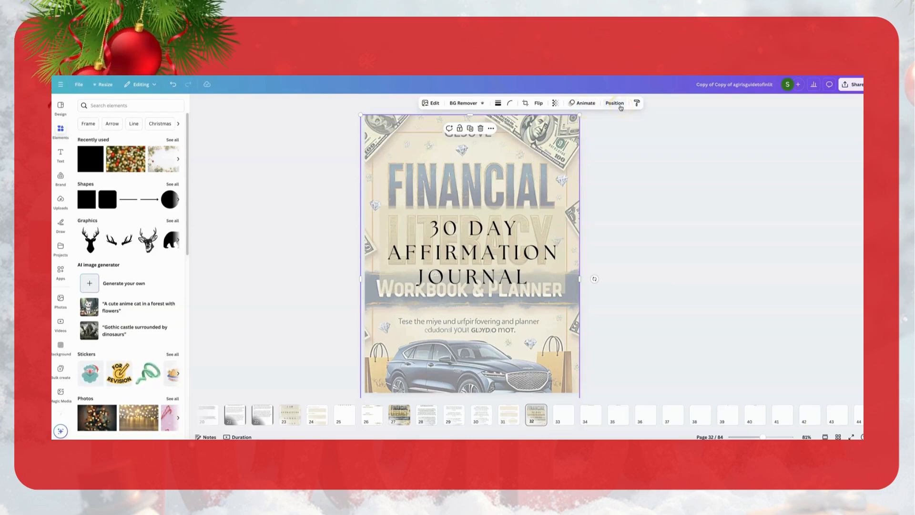
- Set the transparency value of the cover image behind the 30 Day Affirmation Journal title to 12
click(555, 103)
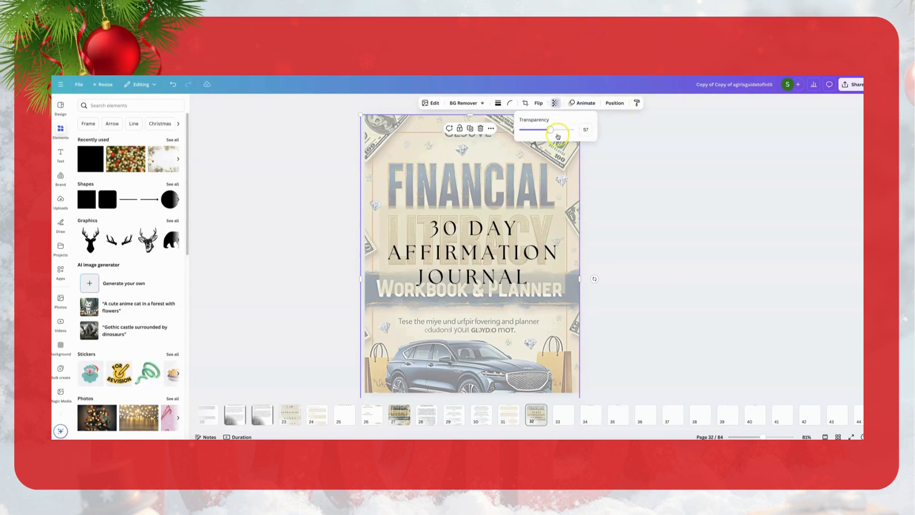
drag(542, 131, 529, 131)
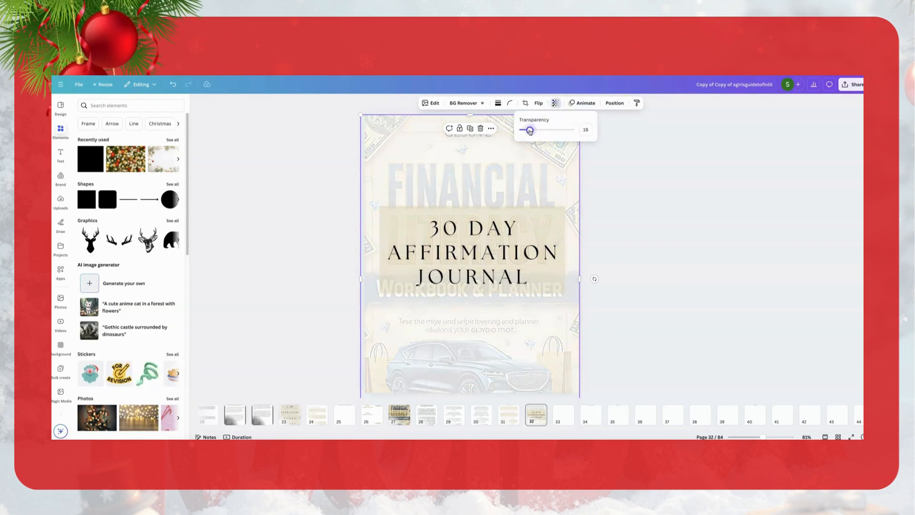
click(662, 187)
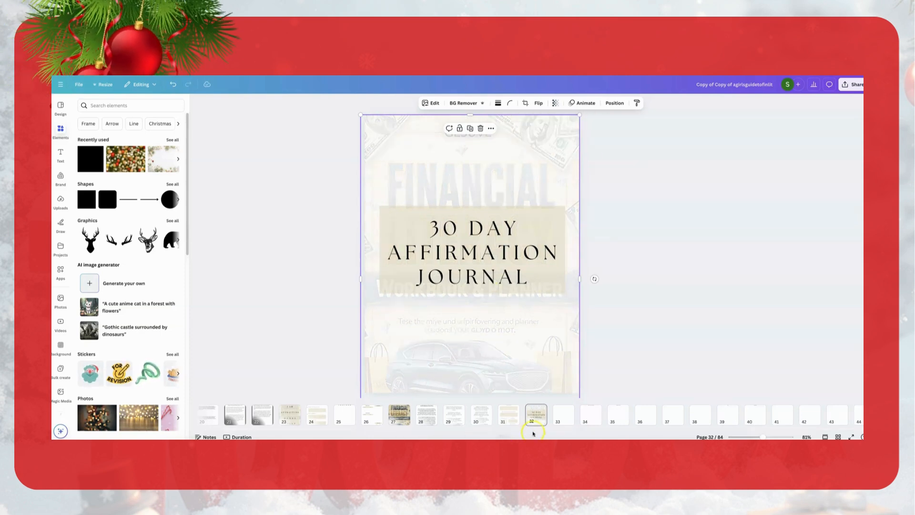
- Set the transparency value of the cover image on the Money Mindset page, page 27, to 10
click(395, 424)
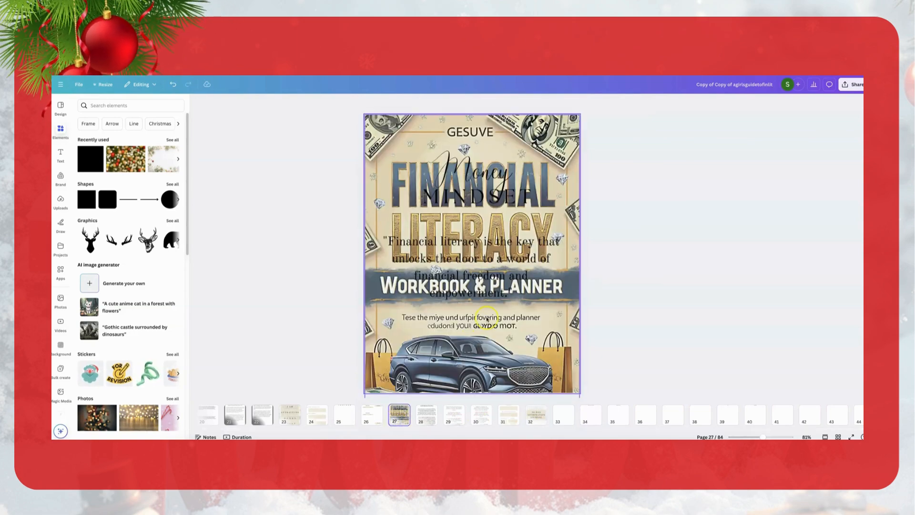
click(544, 120)
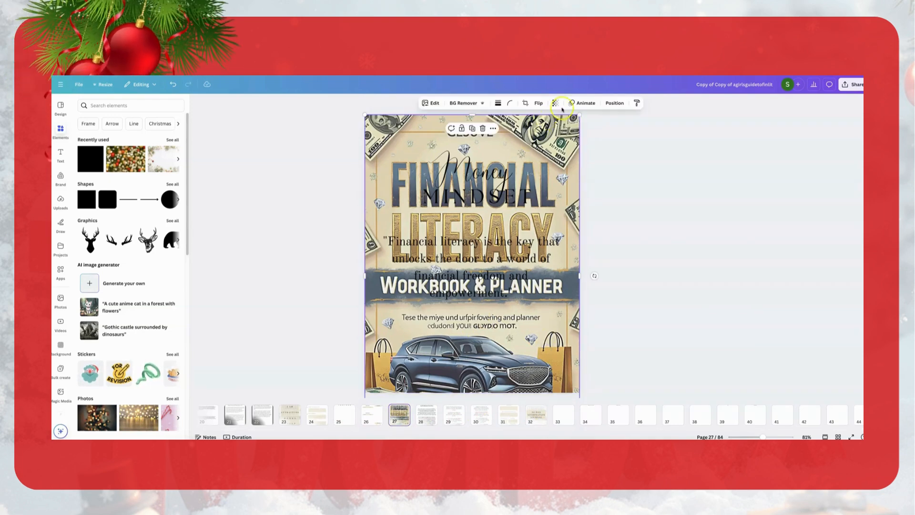
click(555, 104)
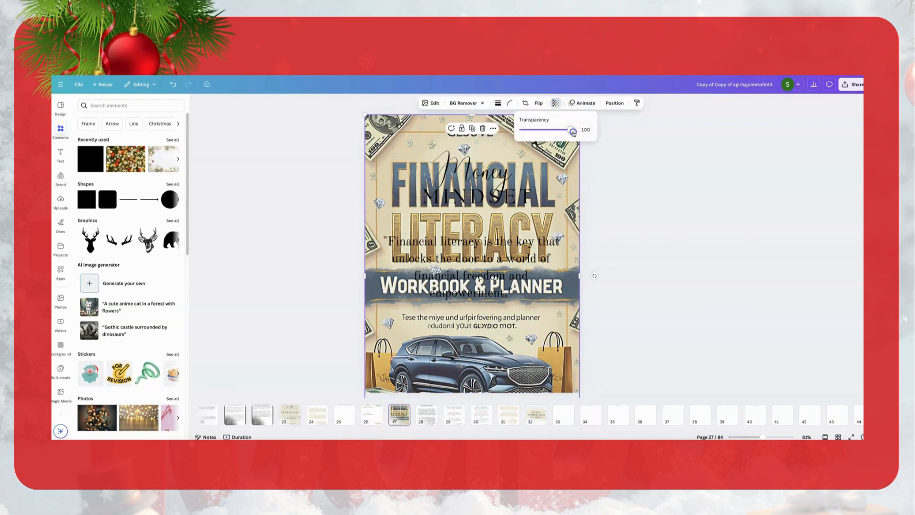
drag(575, 130, 529, 133)
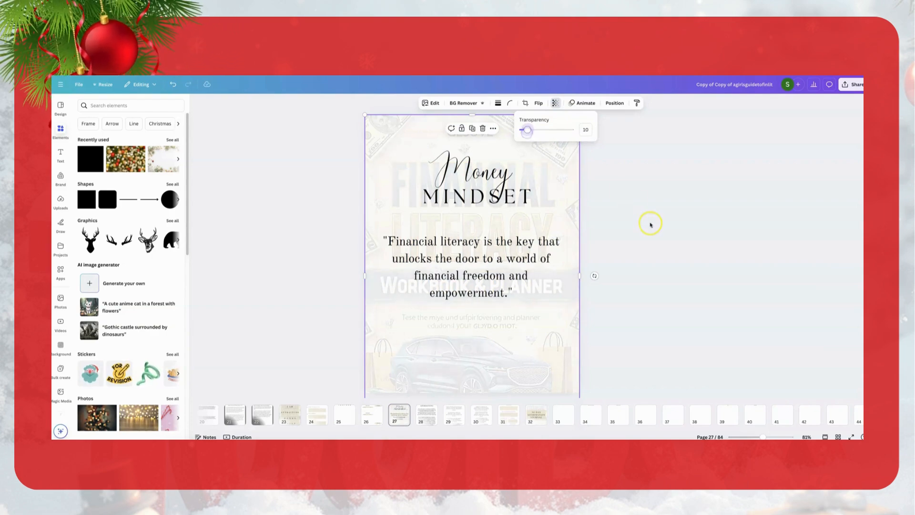
click(651, 224)
- Add a square in the cover photo's light beige to page 27 and size it to about 7.25 by 7.12 in over the text
click(82, 200)
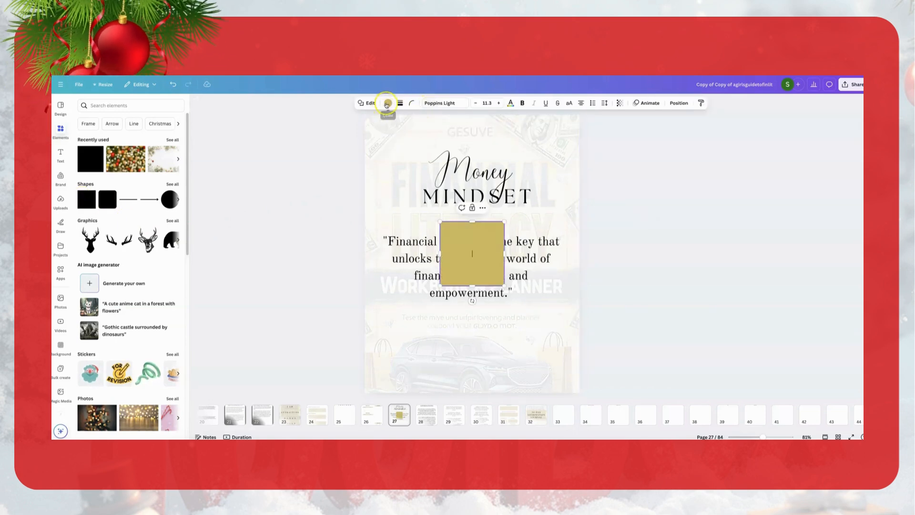
click(388, 103)
click(102, 288)
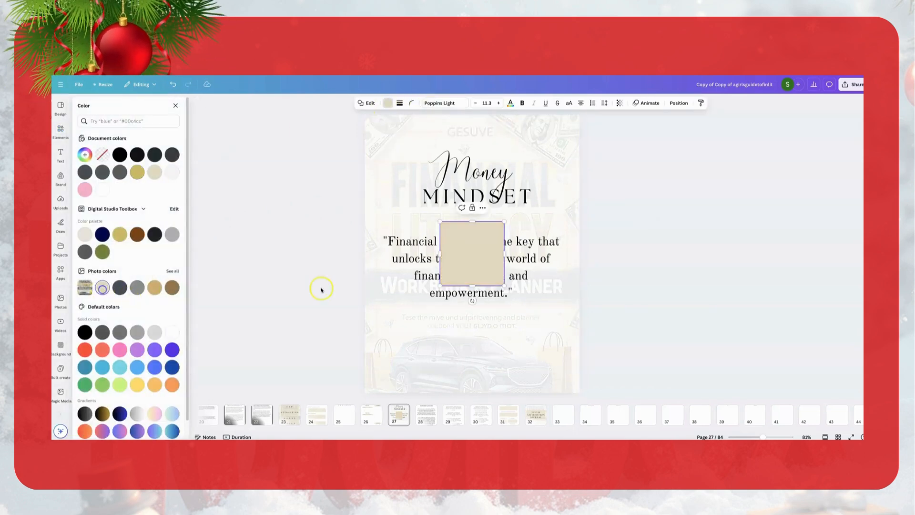
drag(472, 259, 416, 172)
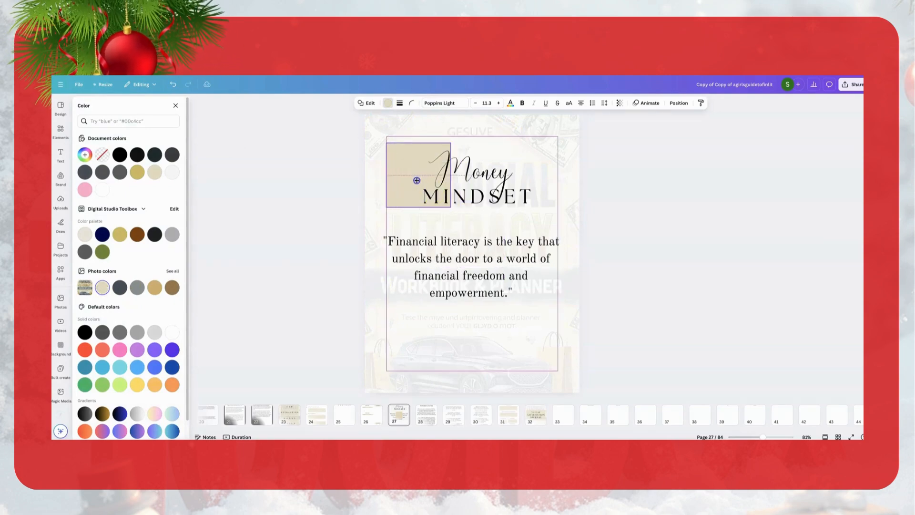
drag(451, 208, 564, 322)
drag(382, 231, 380, 230)
- Set the beige square's transparency value to 56 and move it backward behind the quote on page 27
click(680, 104)
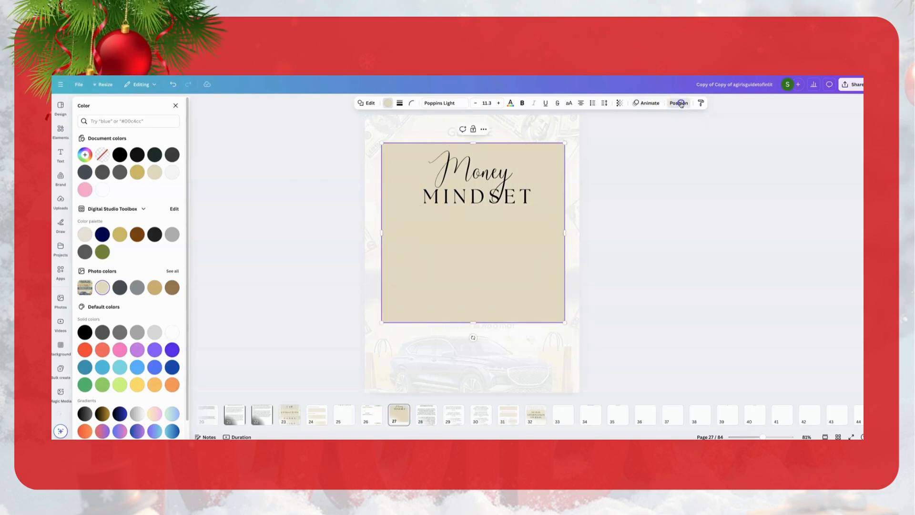
click(620, 103)
drag(635, 136, 624, 135)
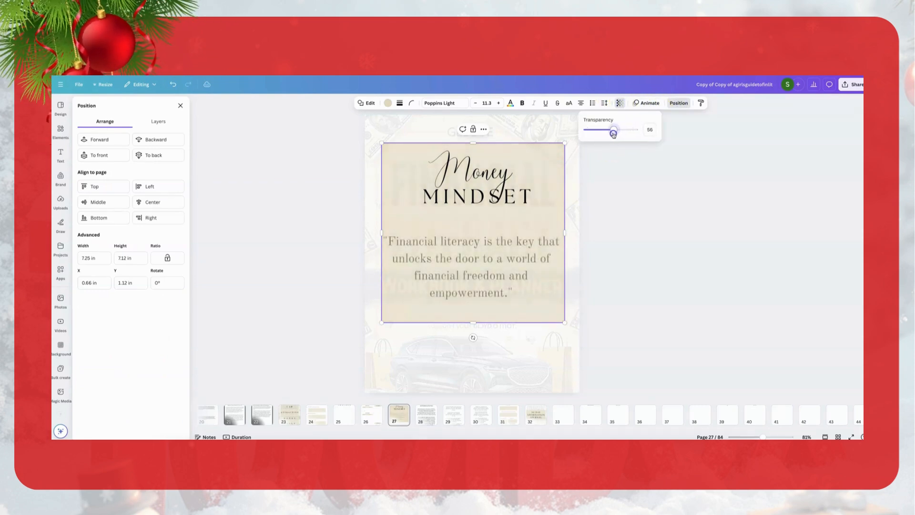
click(156, 141)
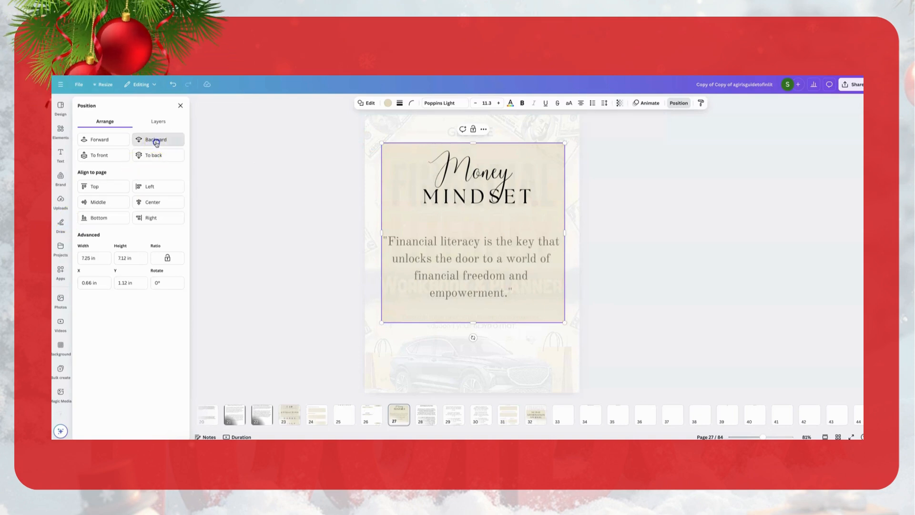
click(693, 275)
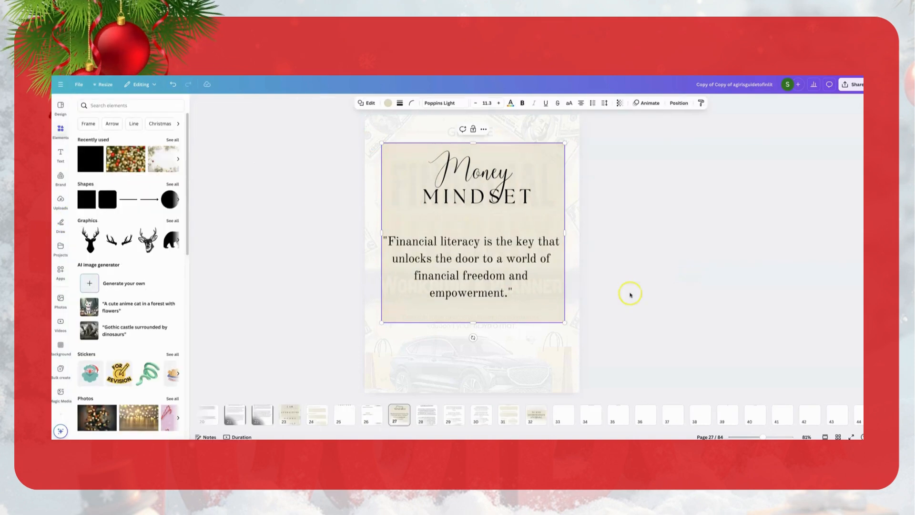
- Set the transparency value of the cover image on page 23, the I Am Attracting Money Daily page, to 9
click(296, 423)
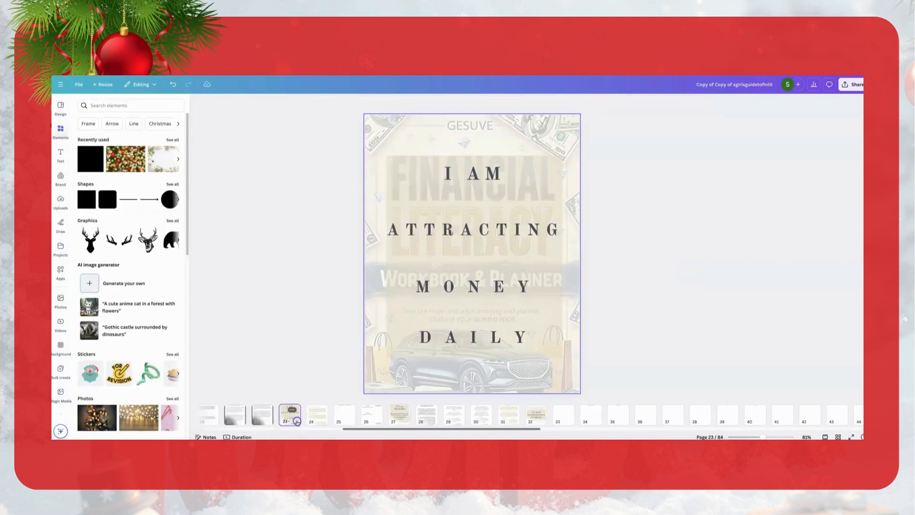
click(572, 387)
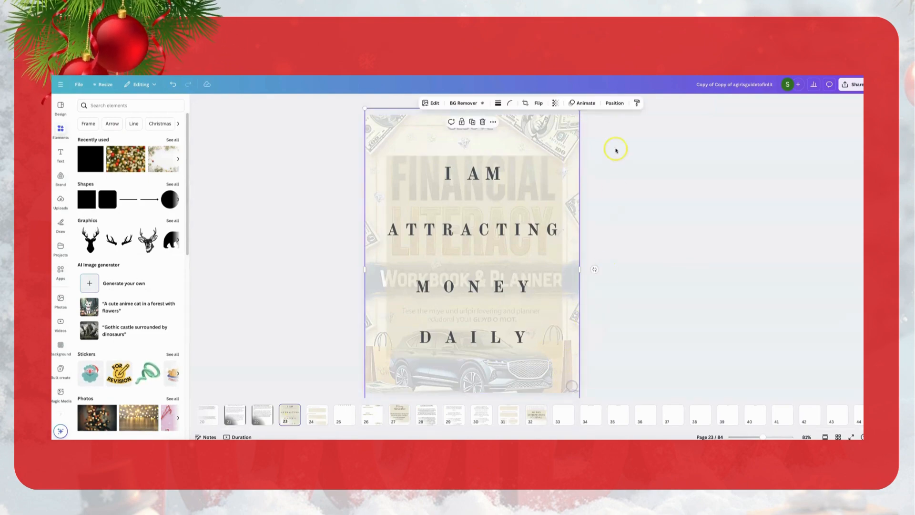
click(556, 103)
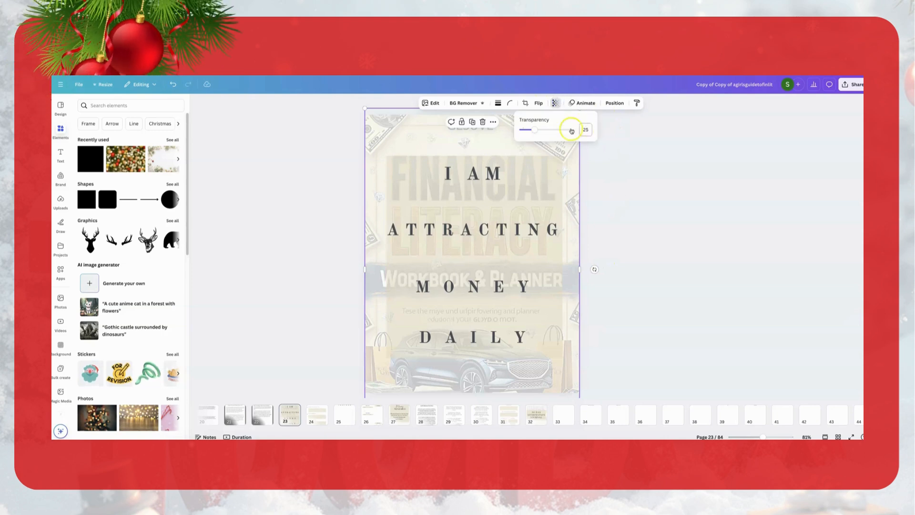
drag(574, 129, 527, 130)
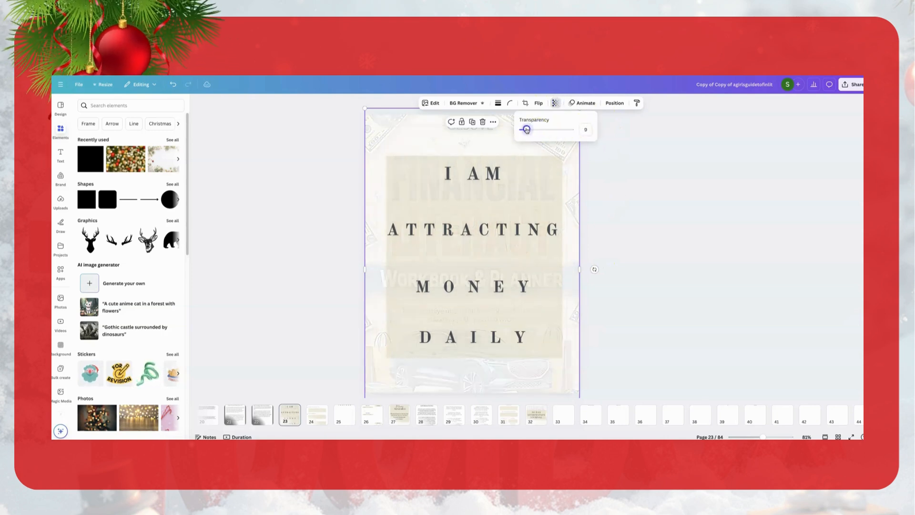
click(631, 193)
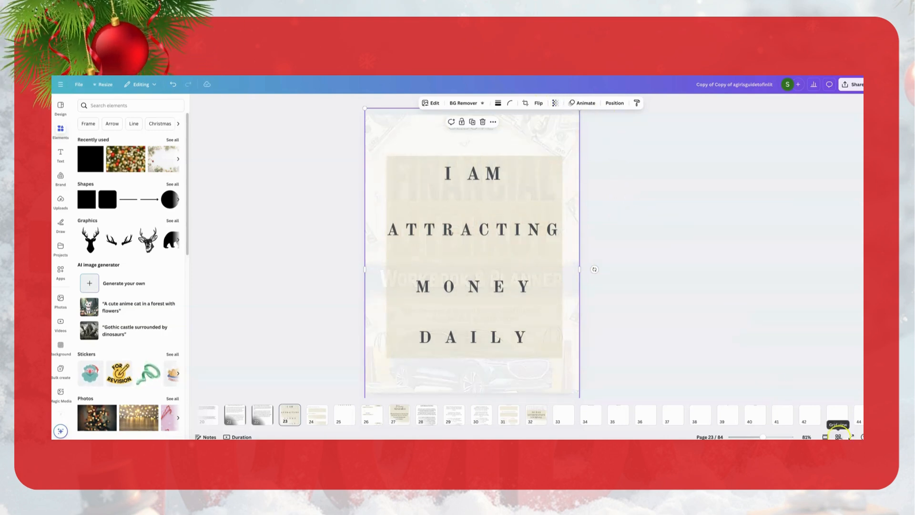
- Review the workbook pages in grid view and open page 70, the October 2022 Monthly Planner, for editing
click(839, 434)
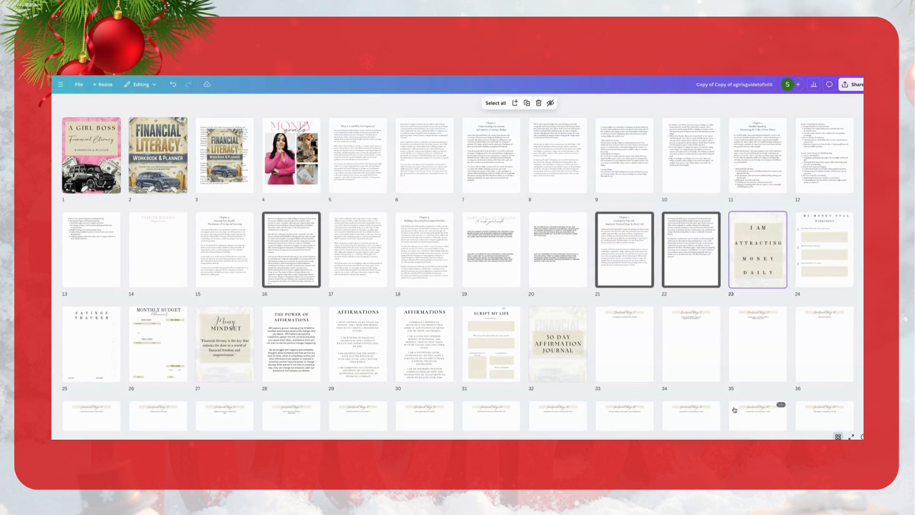
scroll(663, 370, down, 6)
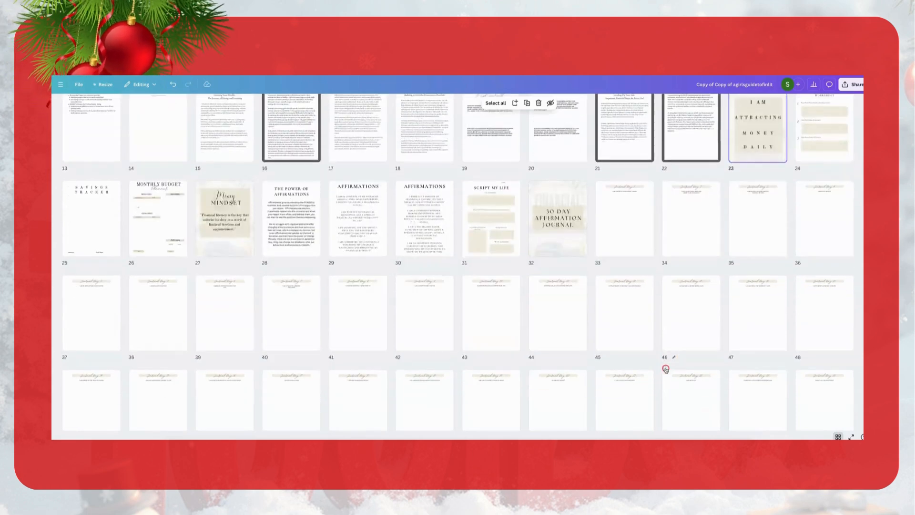
scroll(666, 370, down, 2)
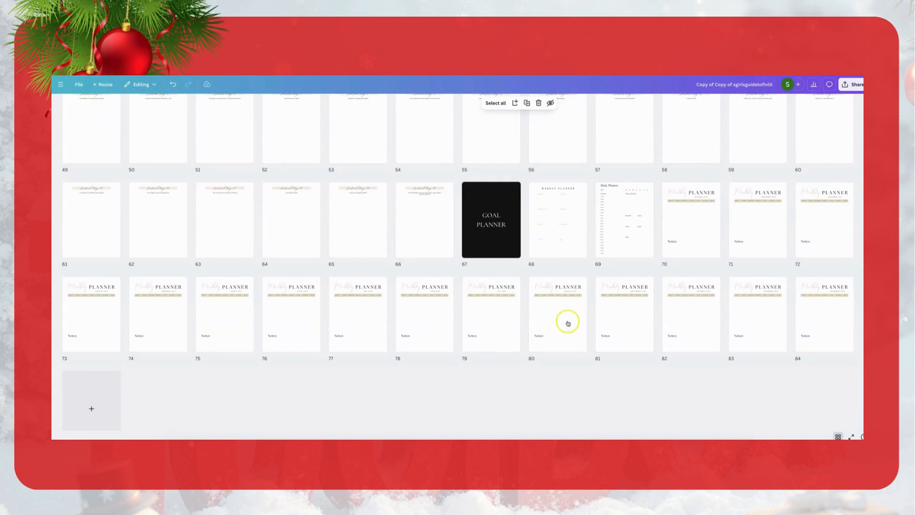
click(682, 195)
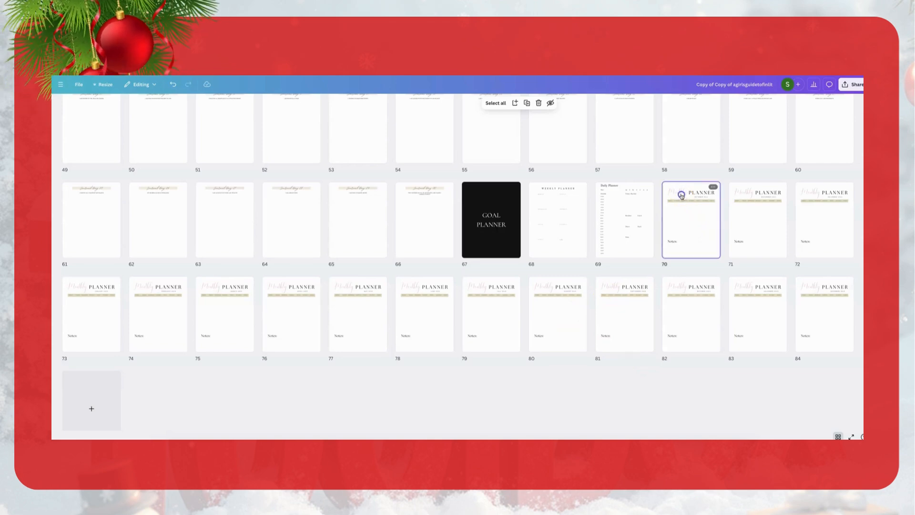
double_click(682, 195)
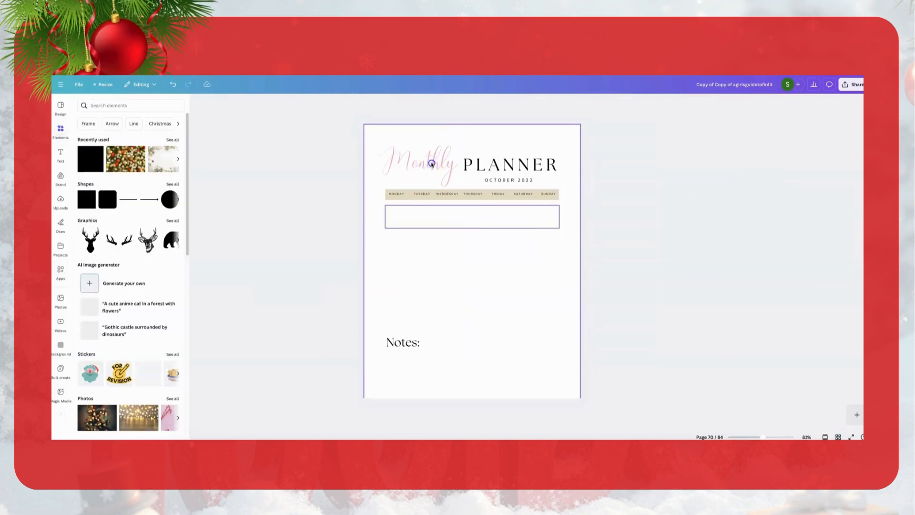
- Add the uploaded Financial Literacy cover image to page 70 as a color source for the pink Monthly text
click(432, 164)
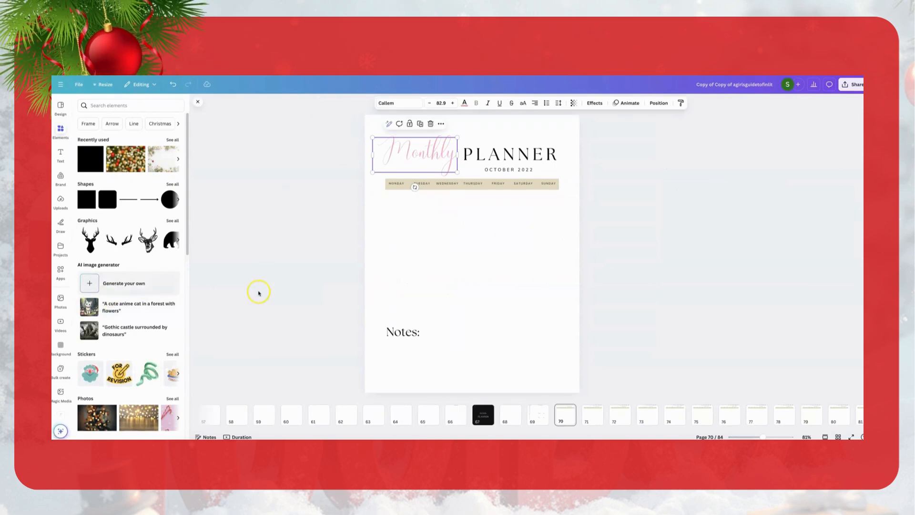
click(465, 104)
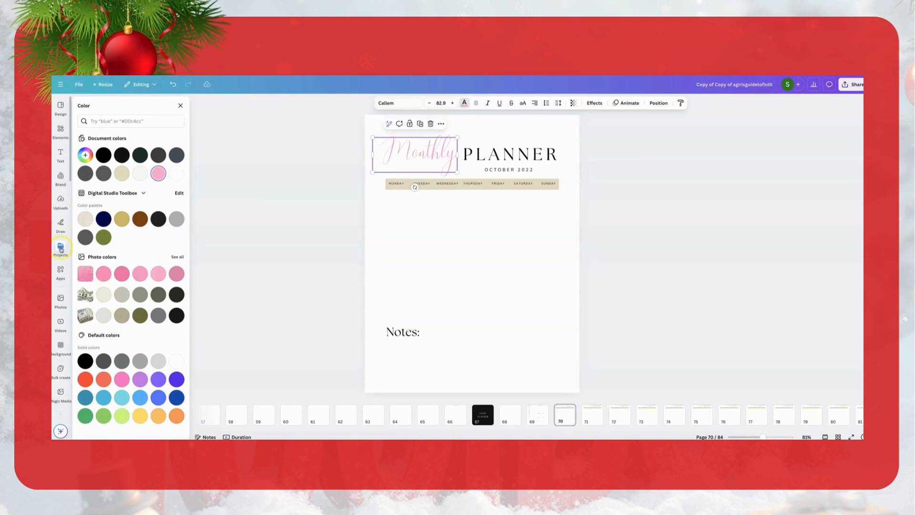
click(61, 203)
click(97, 185)
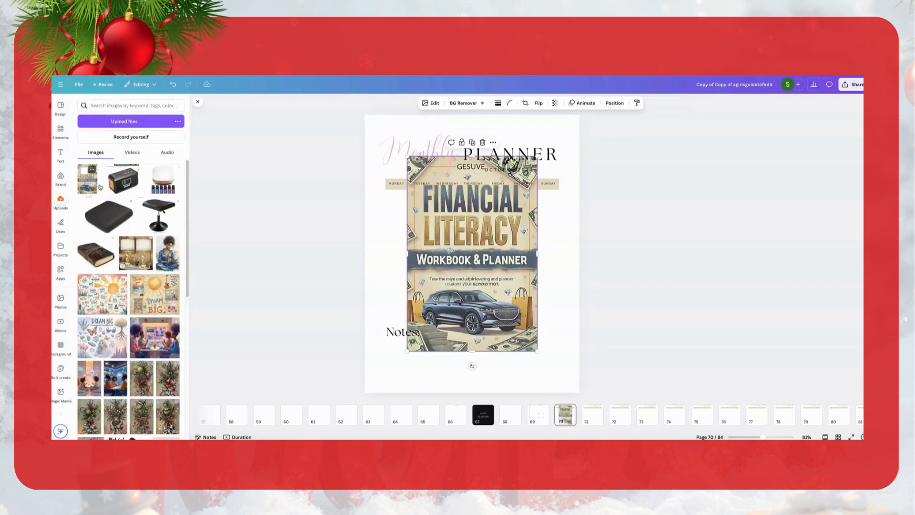
- Recolor the pink Monthly text with the cover photo's brown and apply the color change to all pages
click(396, 155)
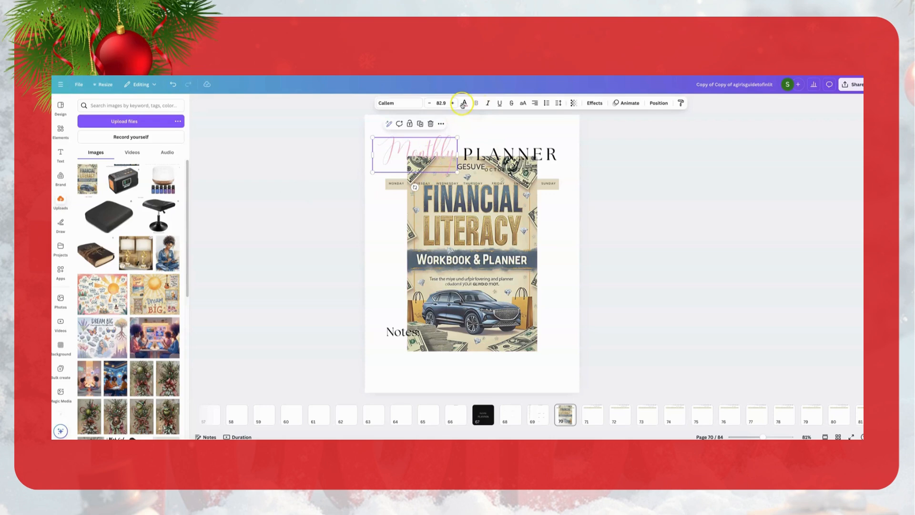
click(463, 104)
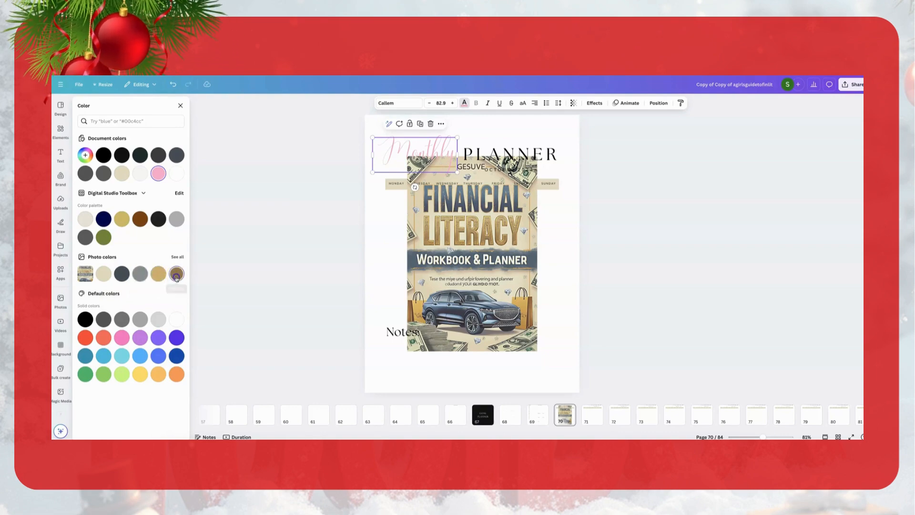
click(176, 274)
click(474, 224)
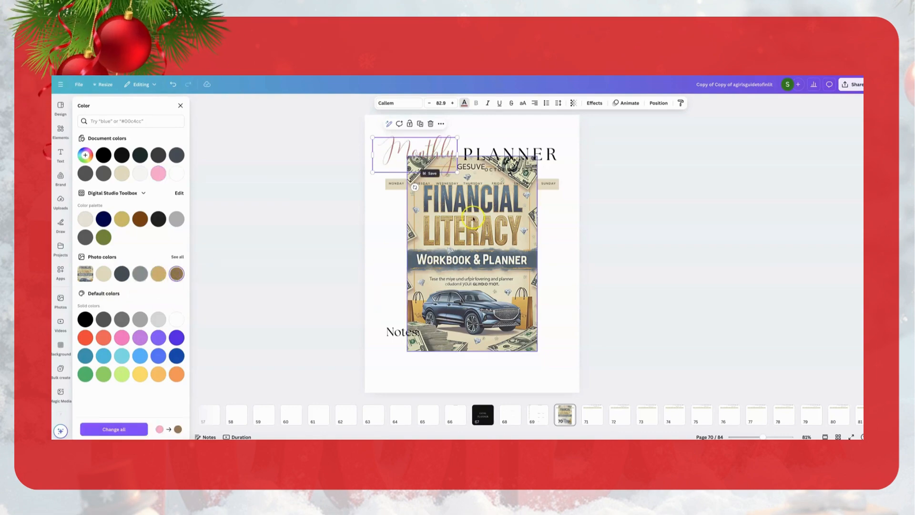
click(130, 435)
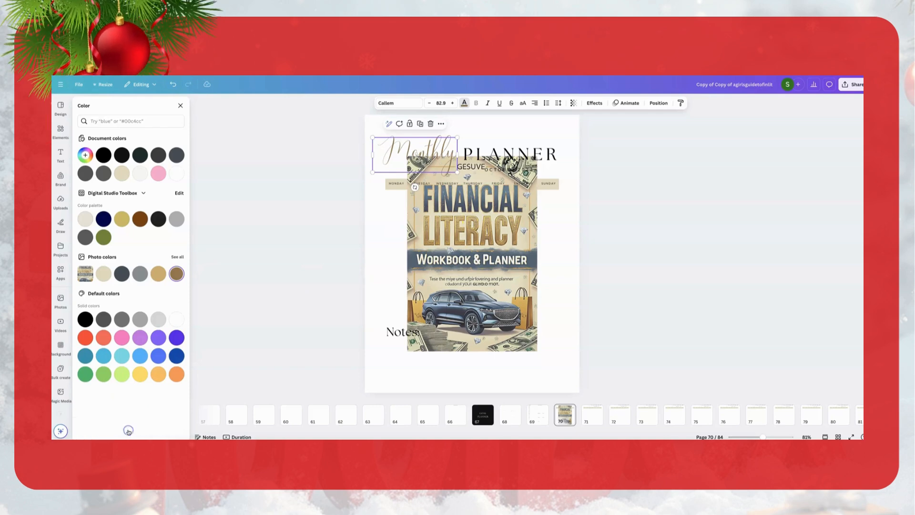
- Delete the cover image from page 70 and check the recolored Monthly Planner pages in grid view
click(461, 267)
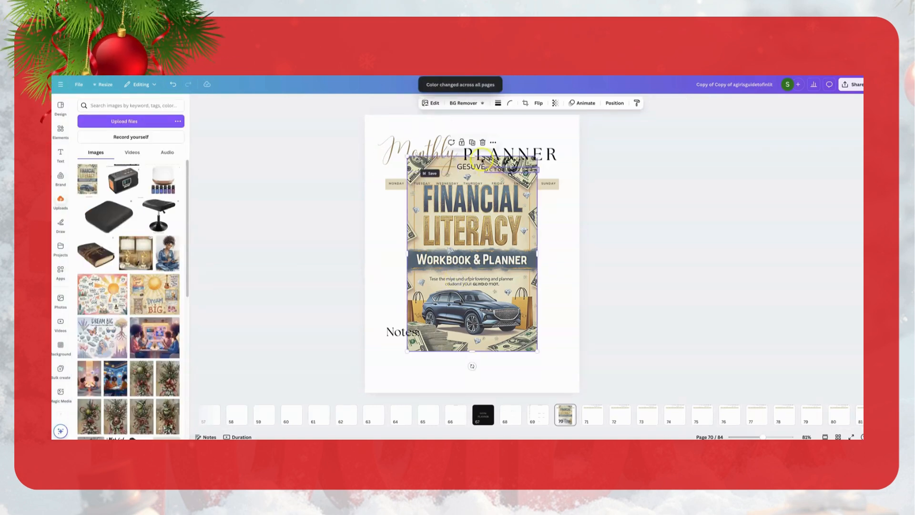
click(483, 143)
click(484, 141)
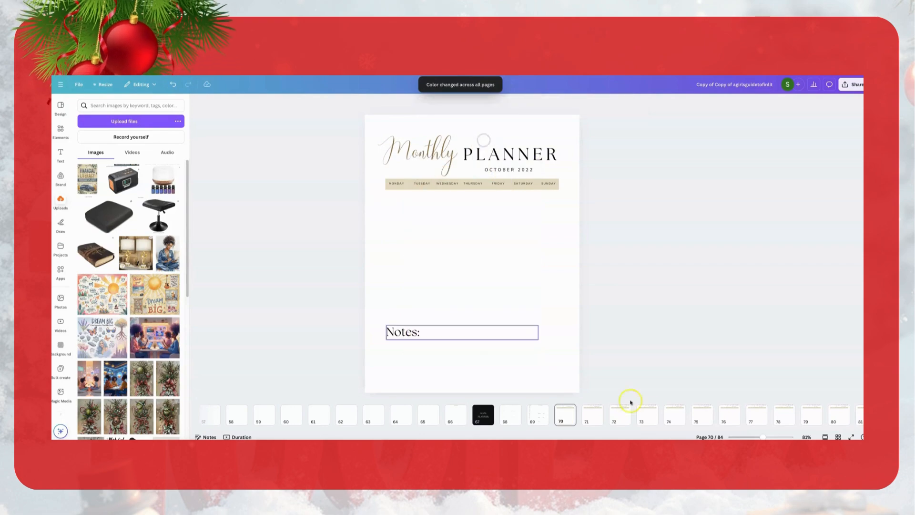
click(837, 436)
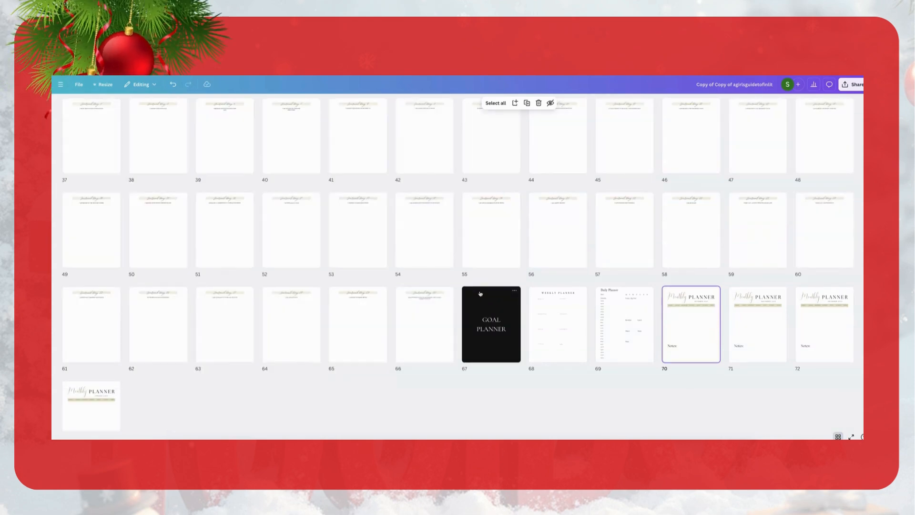
scroll(515, 376, down, 3)
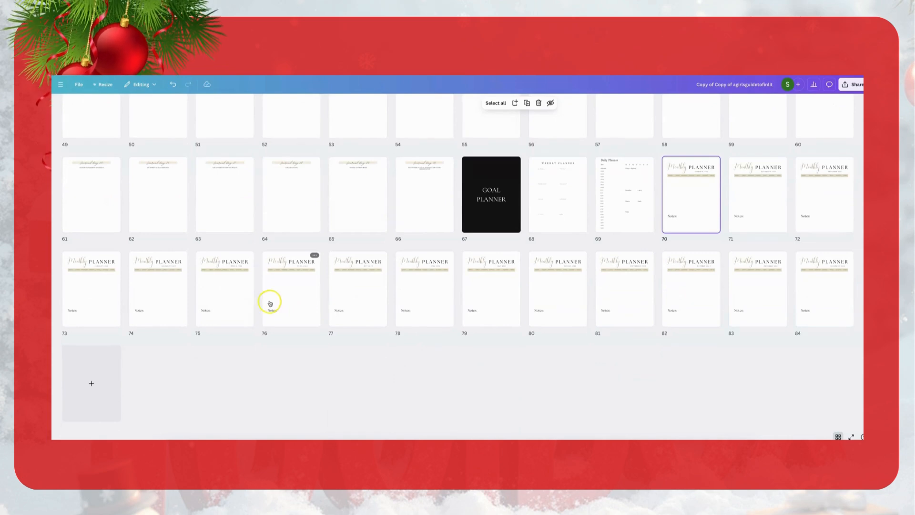
- Open page 67, the black Goal Planner divider, and add the uploaded Financial Literacy cover image as a color source
mouse_move(392, 311)
scroll(491, 265, up, 1)
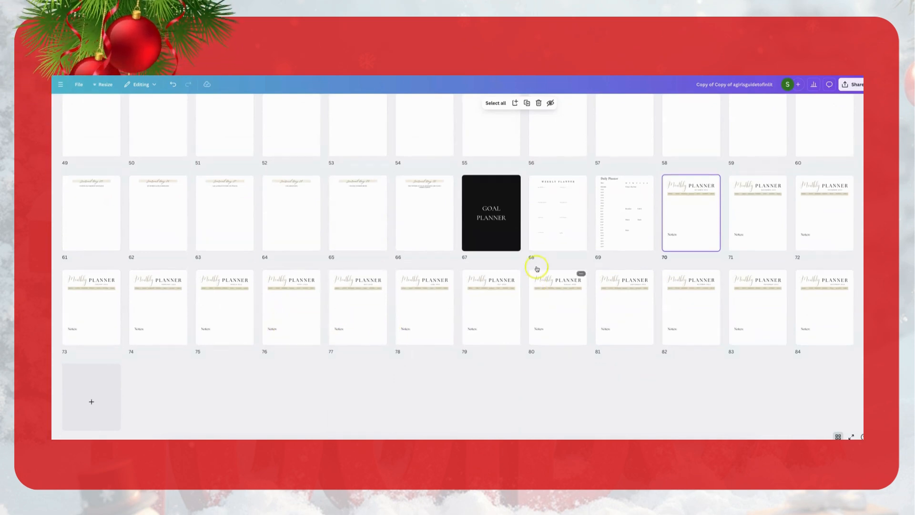
click(492, 268)
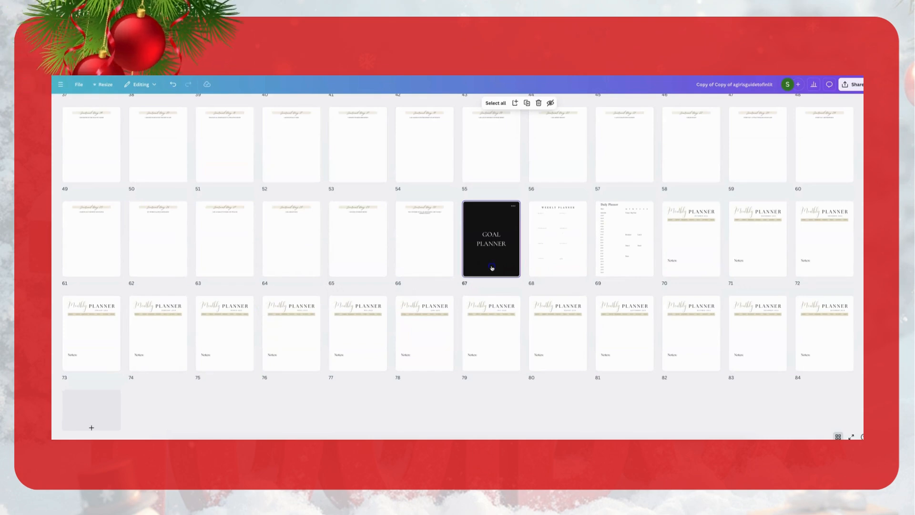
double_click(492, 267)
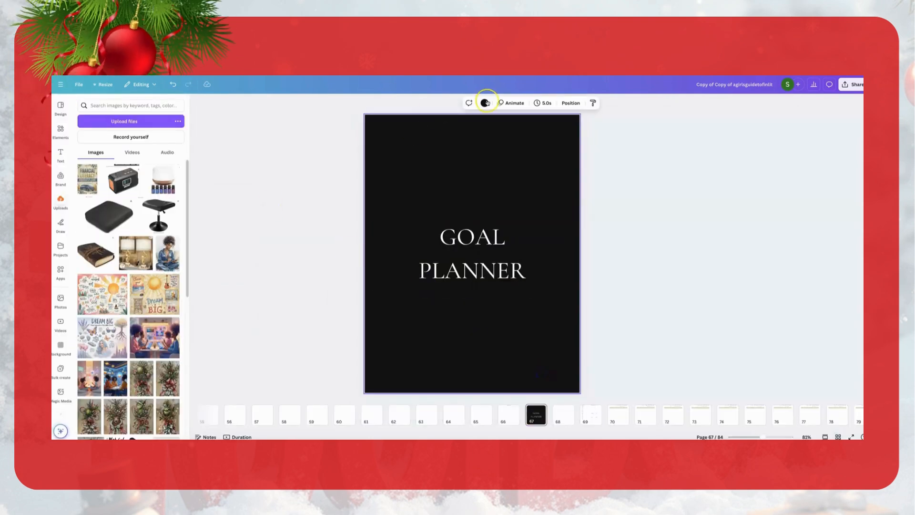
click(485, 103)
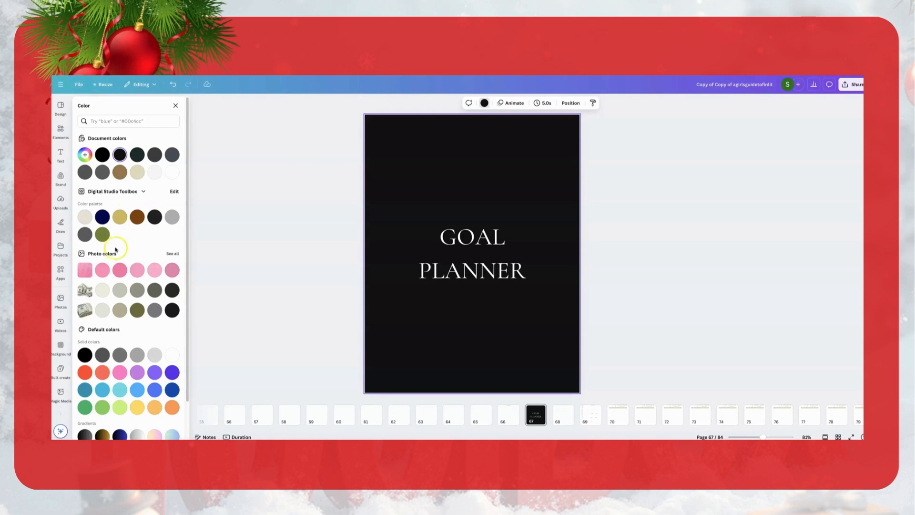
click(60, 201)
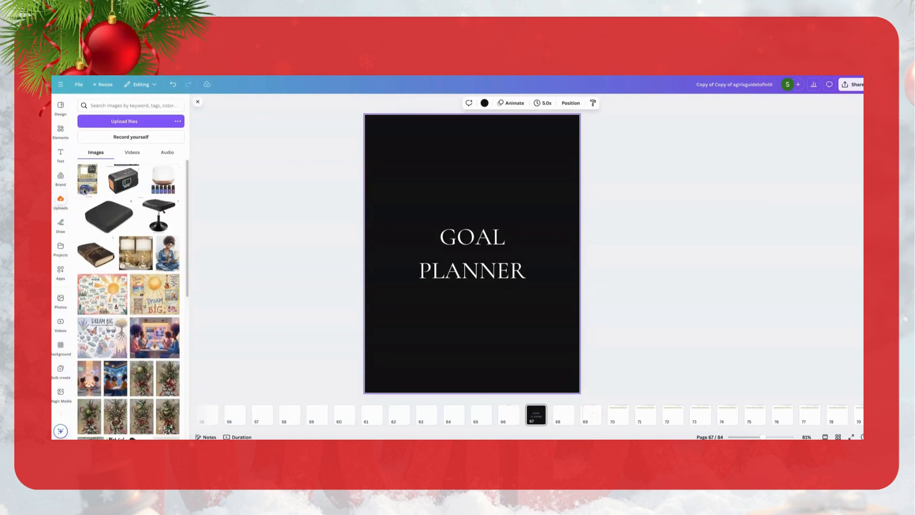
click(88, 188)
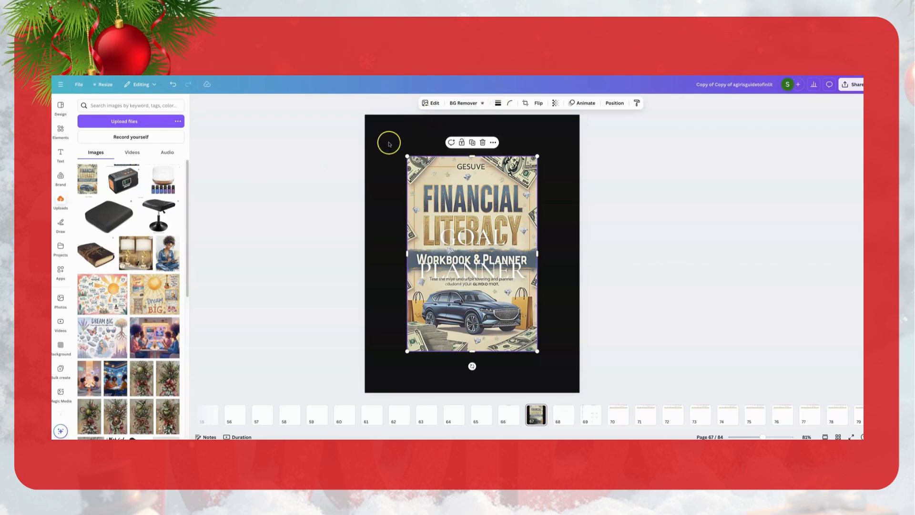
- Change the Goal Planner page background to the cover photo's light beige and delete the cover image from the page
click(550, 143)
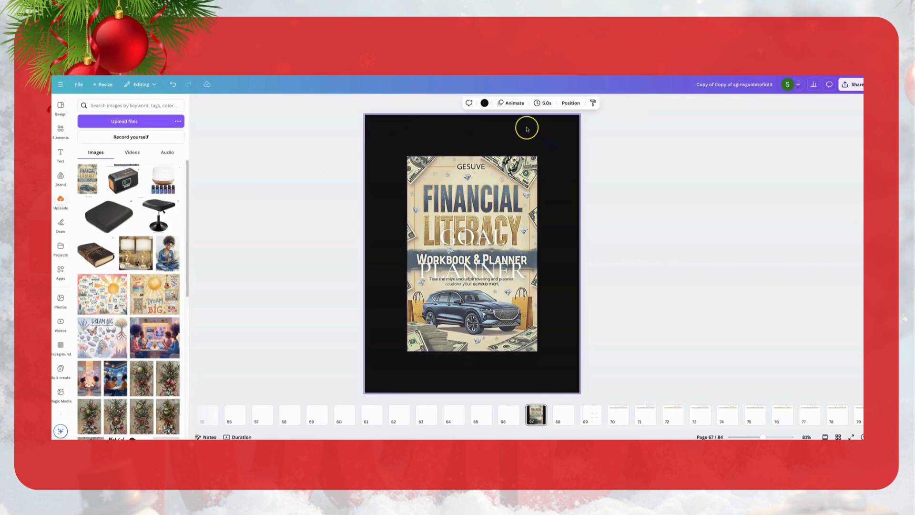
click(483, 104)
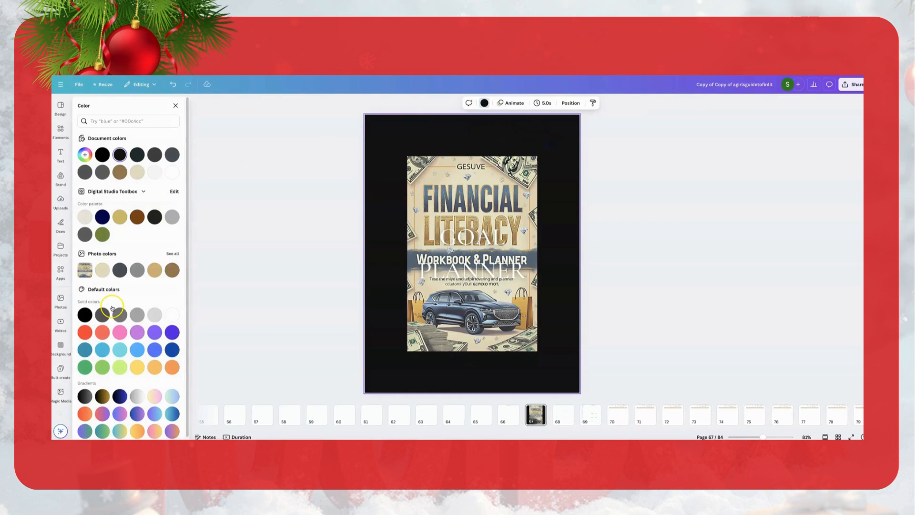
click(174, 272)
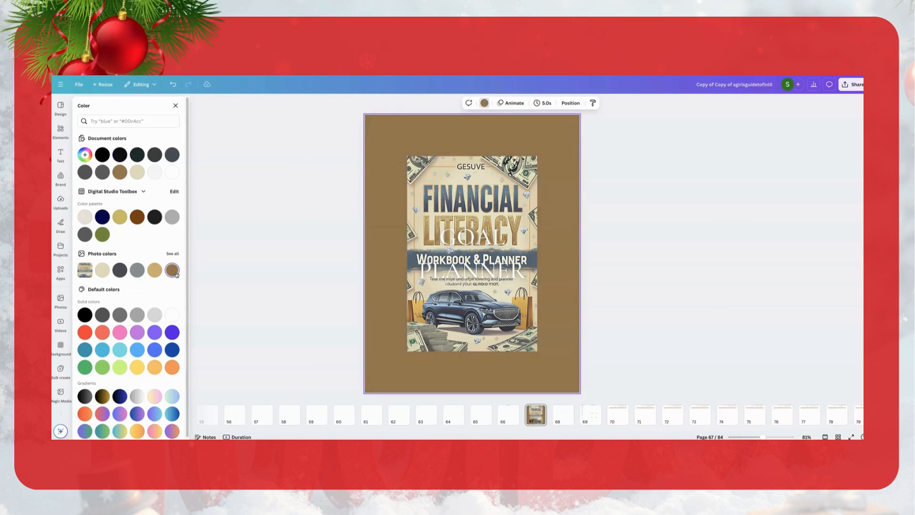
click(103, 275)
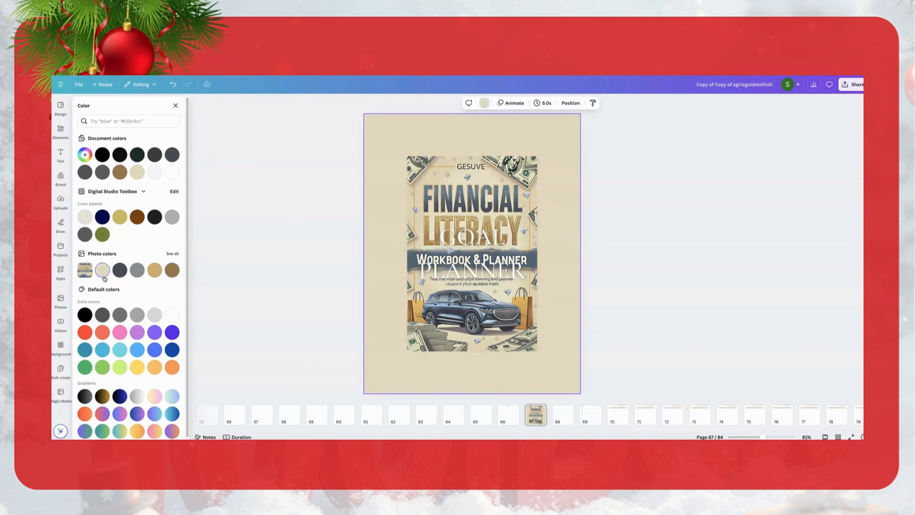
click(462, 324)
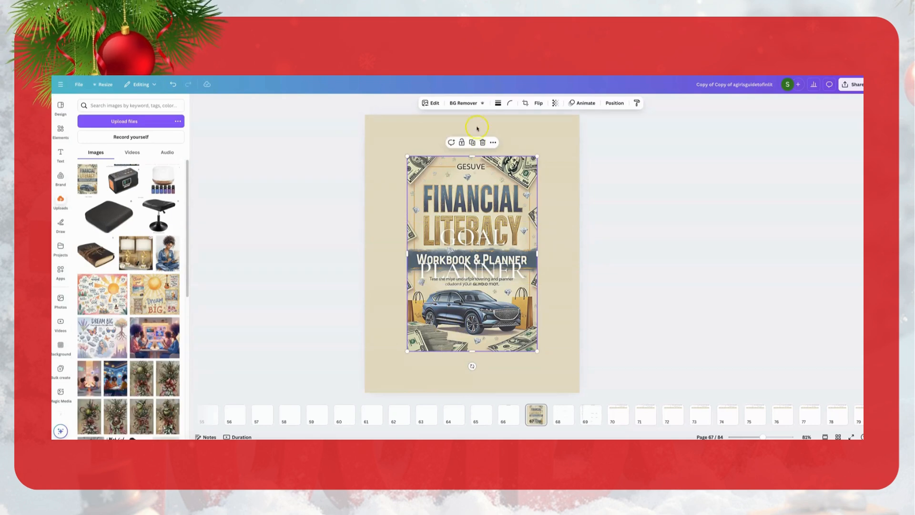
click(481, 142)
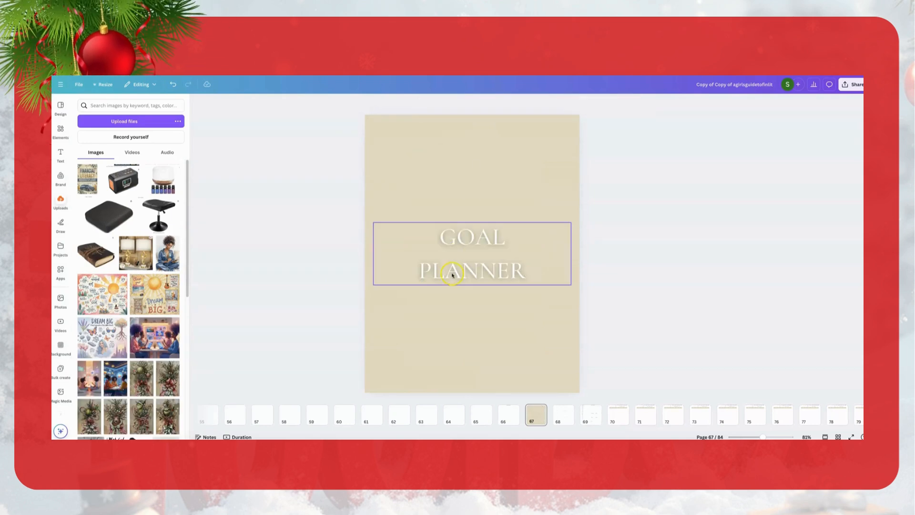
- Apply the Outline text effect to the Goal Planner title
click(453, 276)
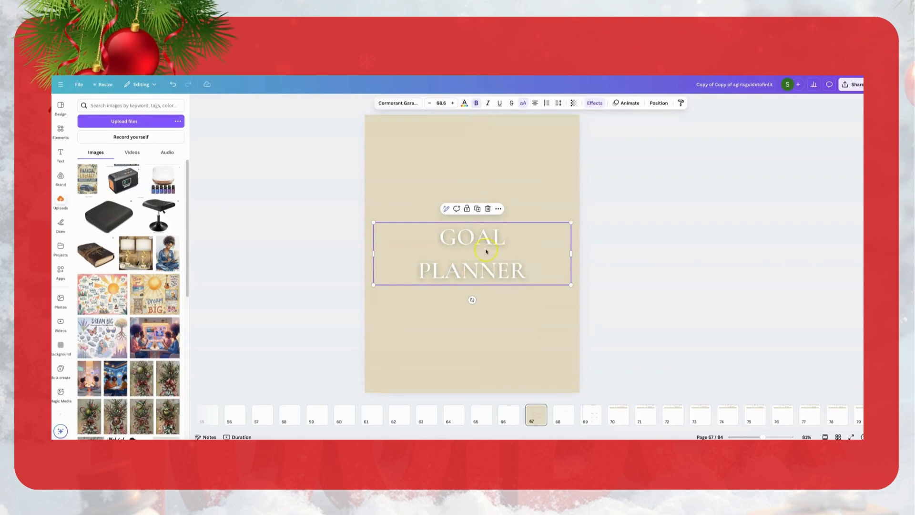
drag(533, 271, 436, 239)
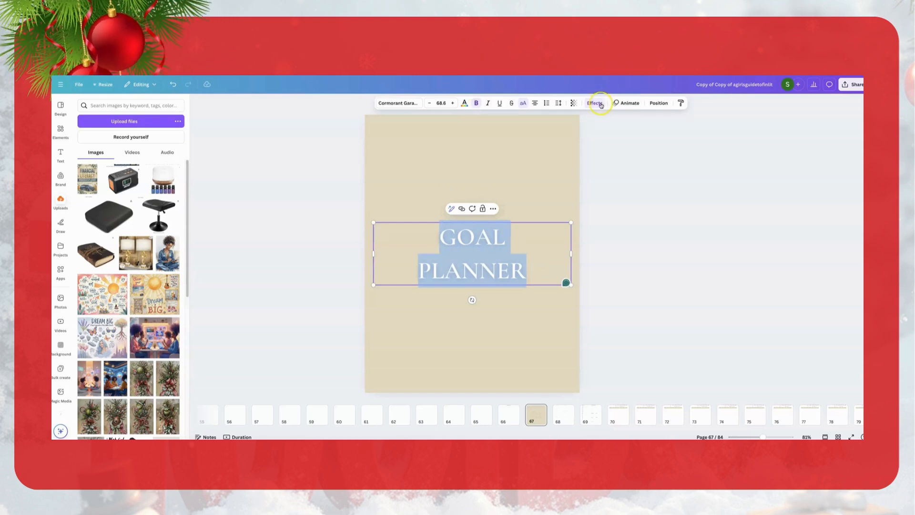
click(600, 103)
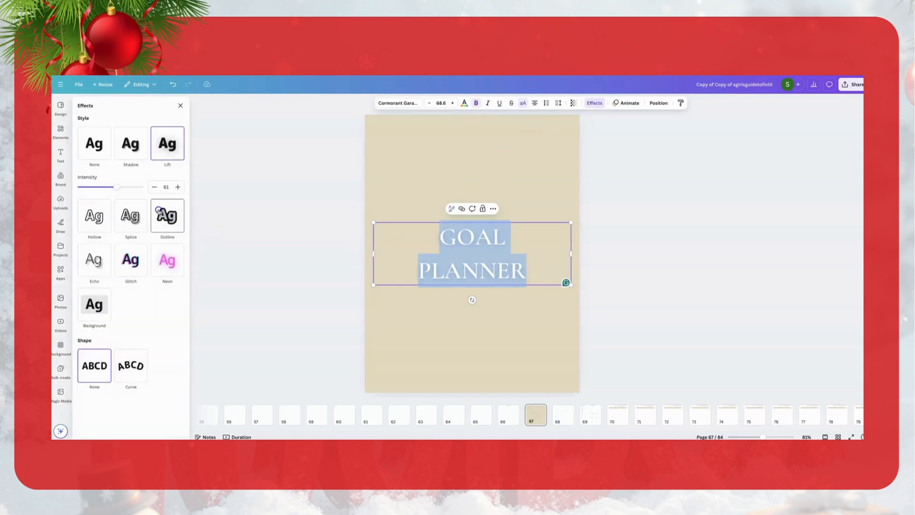
click(166, 216)
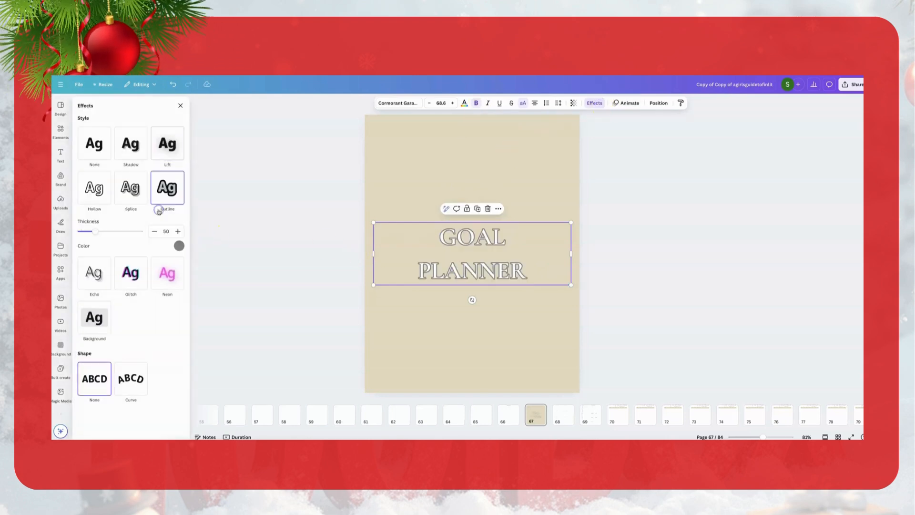
- Enlarge the Goal Planner title's font size to 88.6 and deselect the text
click(451, 103)
click(452, 103)
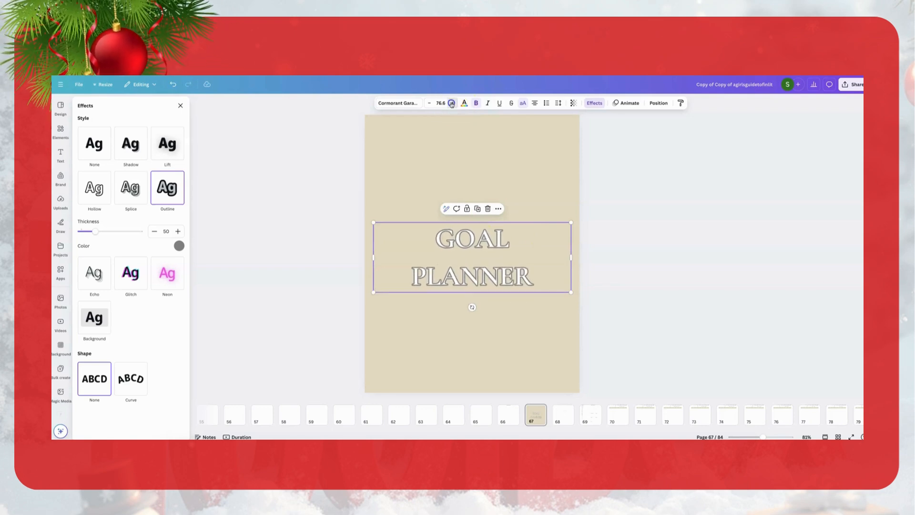
click(452, 103)
click(452, 103)
click(452, 103)
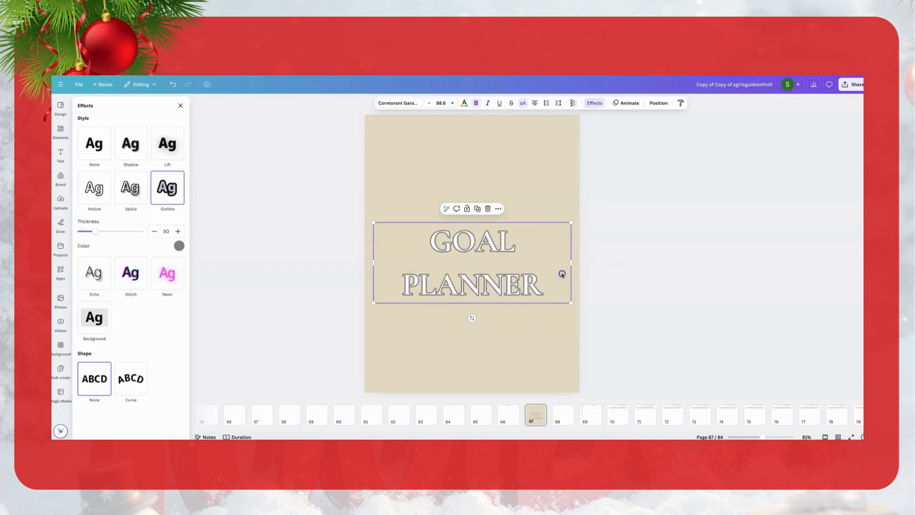
click(562, 272)
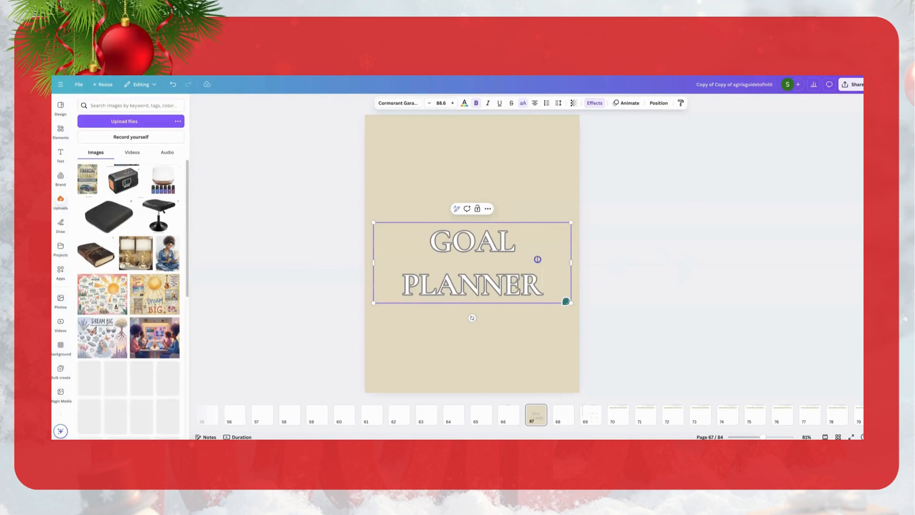
double_click(537, 261)
click(555, 211)
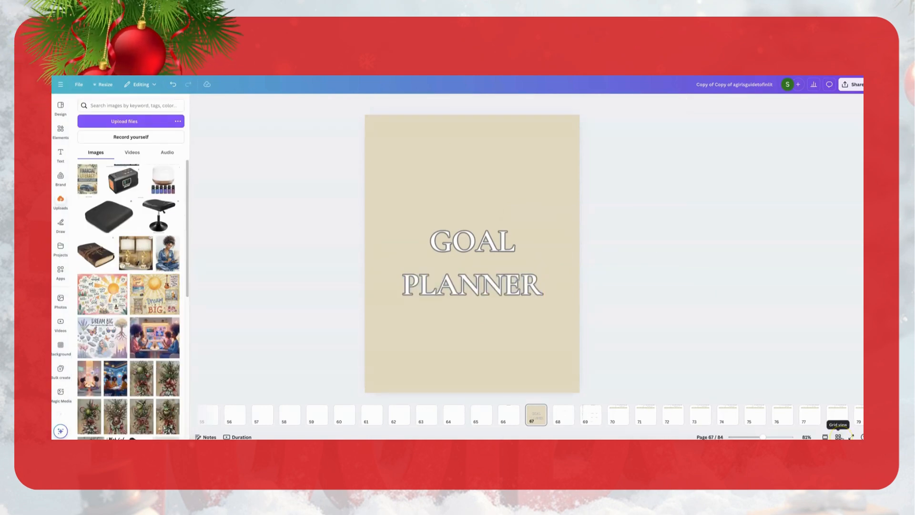
- Open page 3, the workbook's welcome text, from the grid view and delete the cover image covering it
click(839, 436)
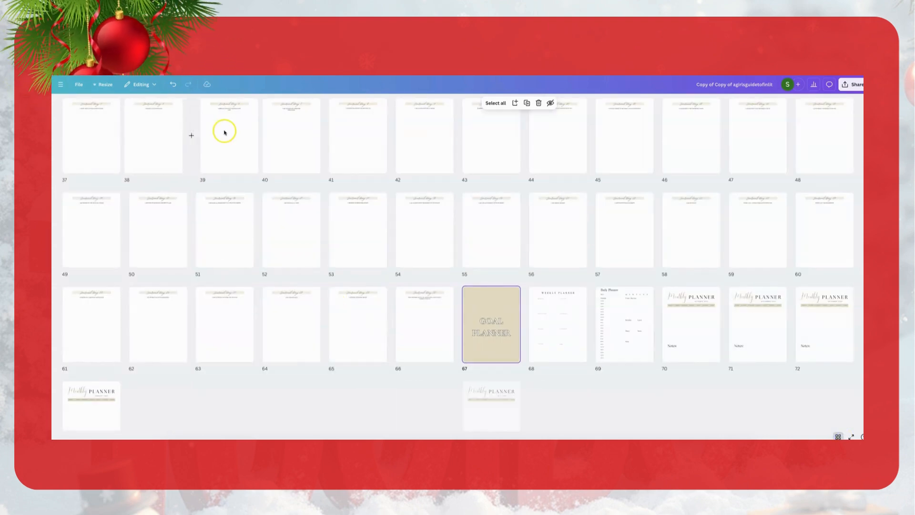
scroll(273, 205, up, 5)
scroll(273, 205, up, 1)
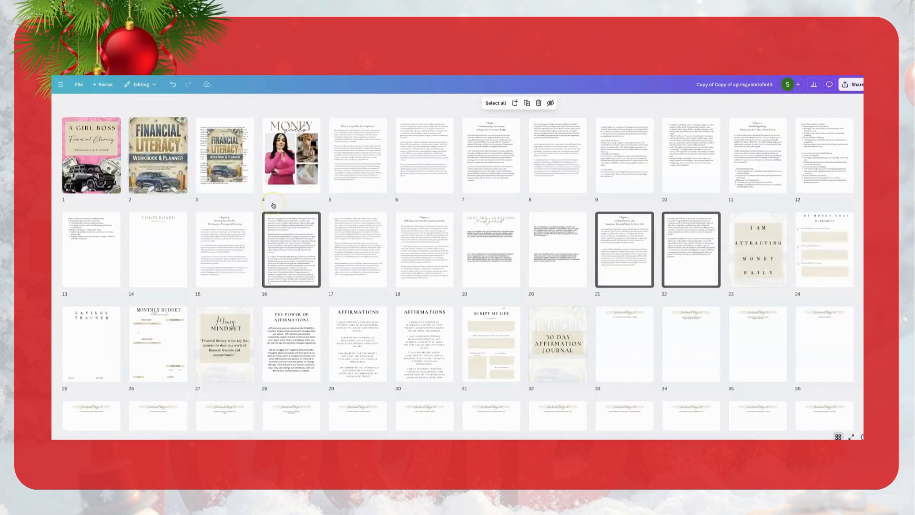
click(219, 169)
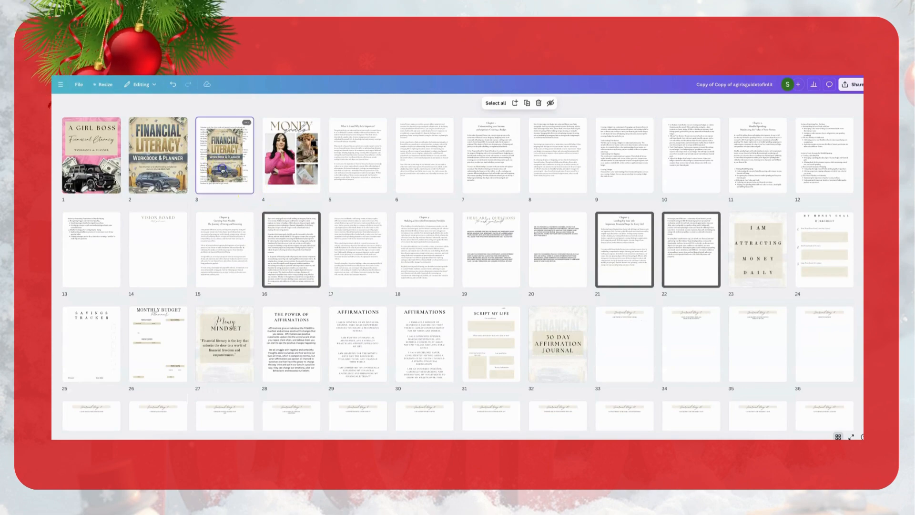
click(222, 170)
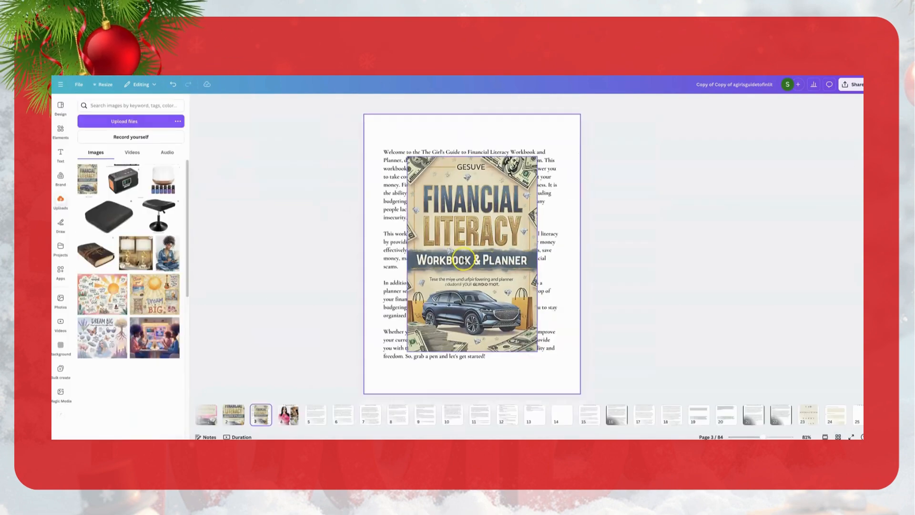
click(459, 201)
click(482, 142)
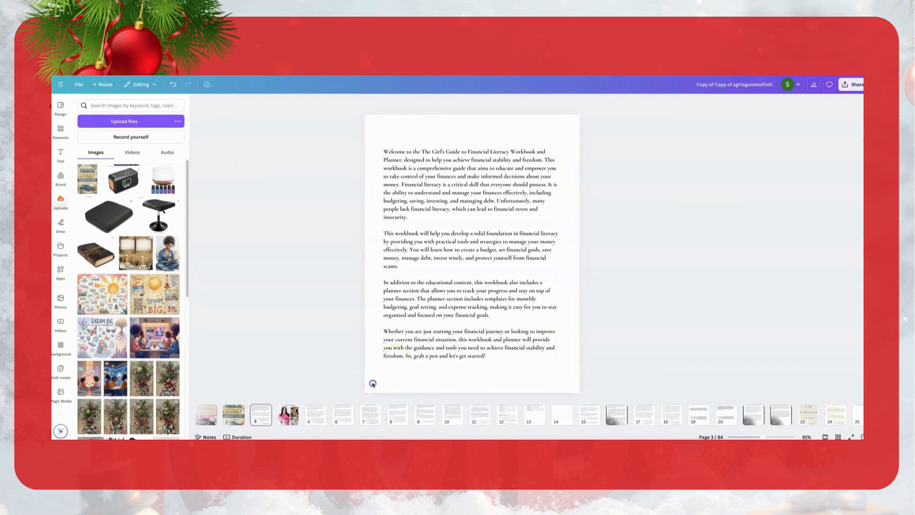
- Add the Financial Literacy cover image to page 3 and enlarge it from the upper-left page corner to span the page width
click(373, 383)
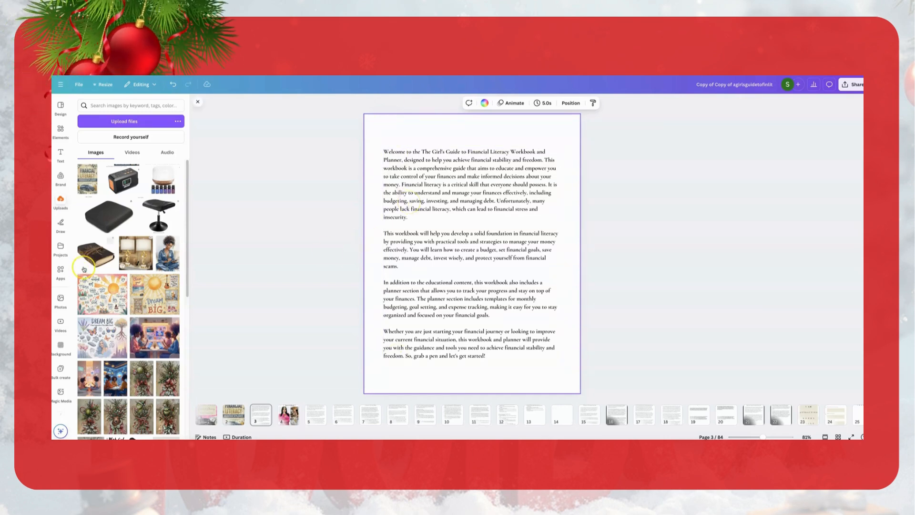
click(88, 185)
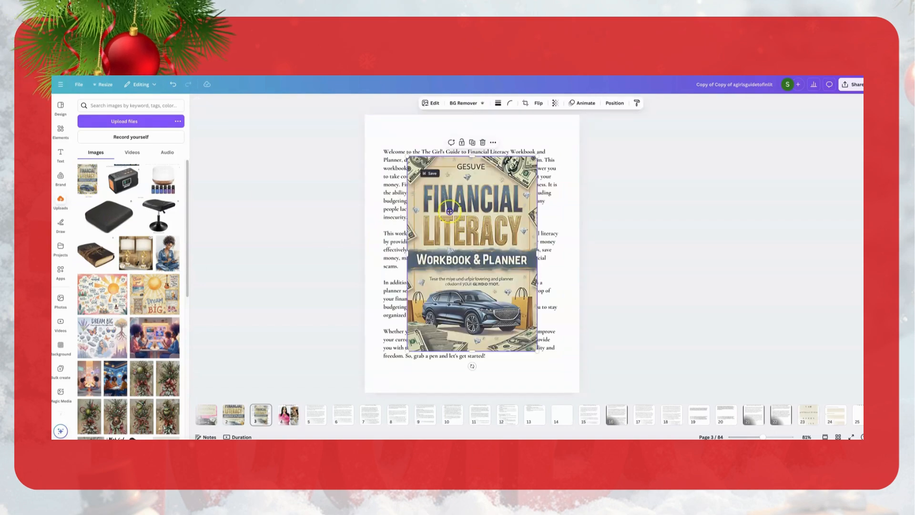
drag(459, 221, 419, 183)
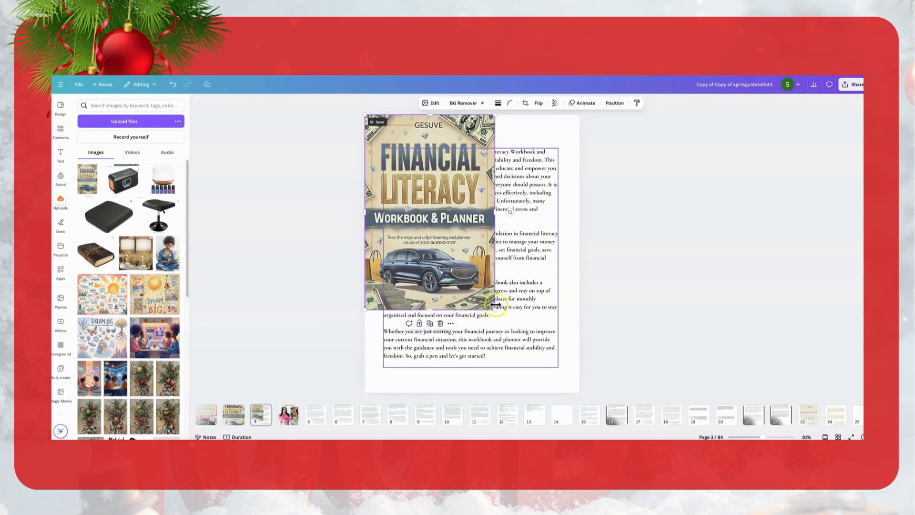
drag(494, 310, 650, 388)
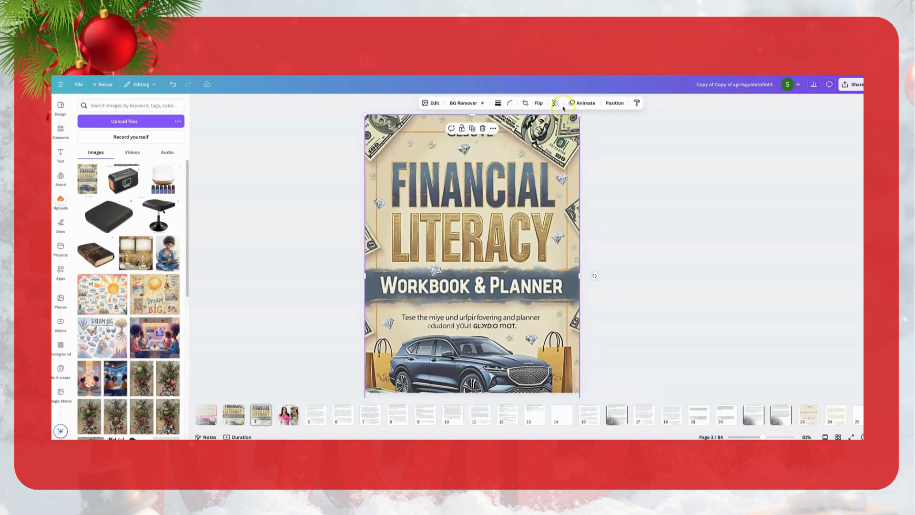
- Set the page 3 cover image's transparency to 10 so it serves as a faint backdrop behind the welcome text
click(556, 104)
drag(574, 129, 528, 139)
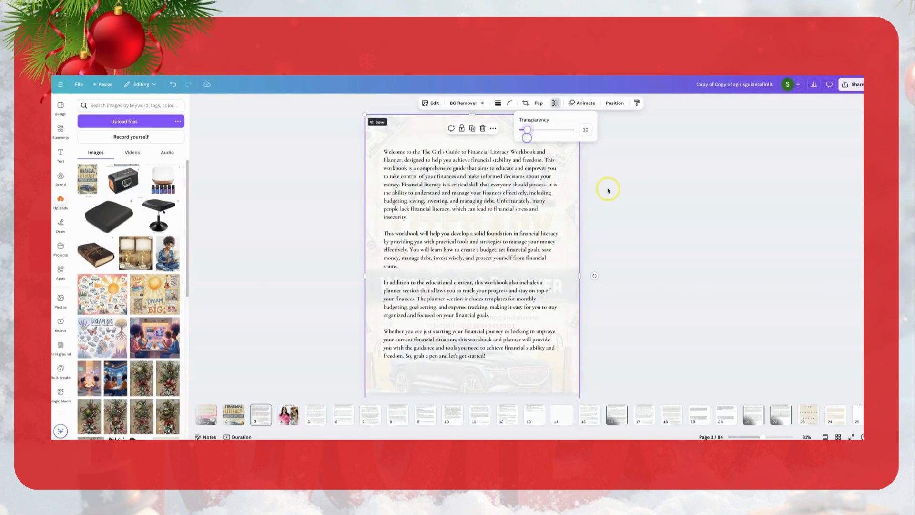
click(614, 194)
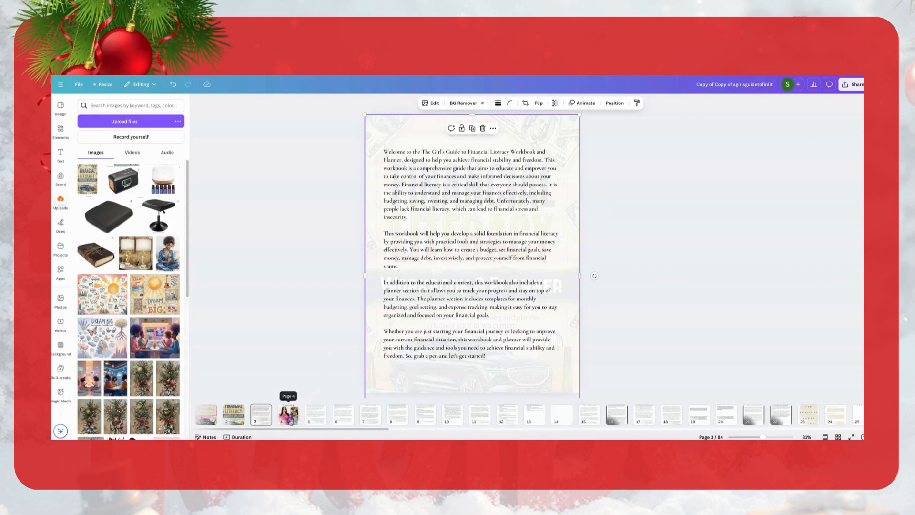
- Delete the photo of the woman in the pink suit from the Money Goals grid on page 4, keeping the grid
click(288, 415)
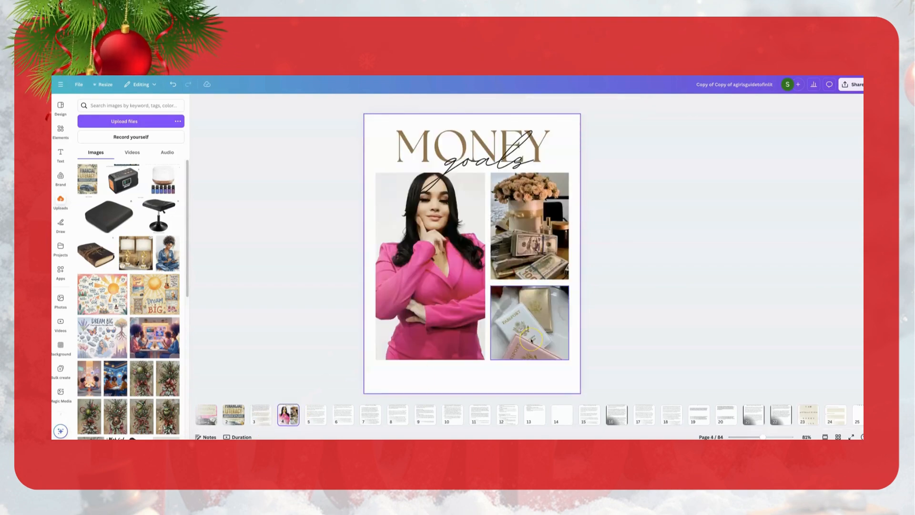
click(430, 258)
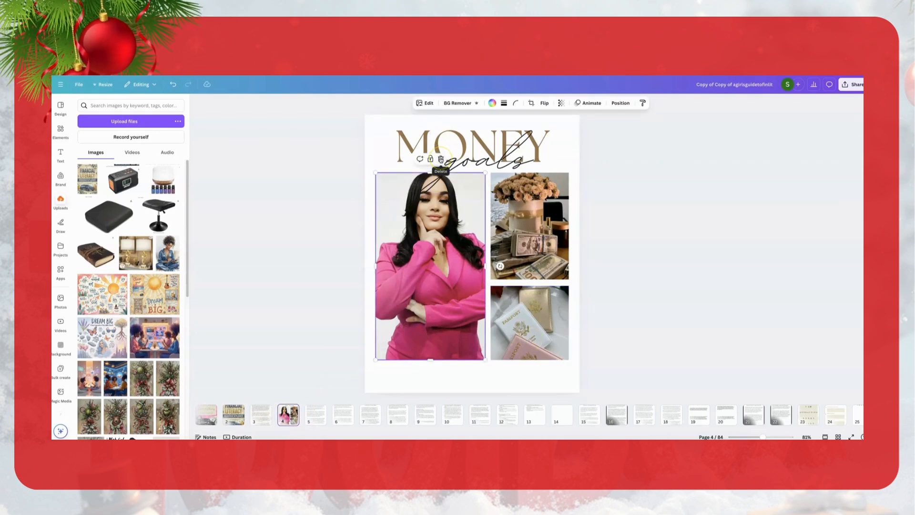
click(441, 159)
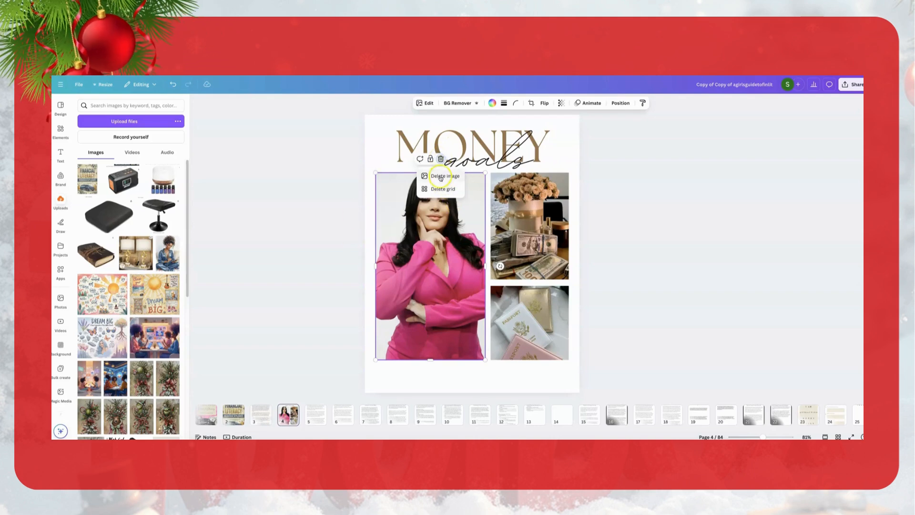
click(441, 176)
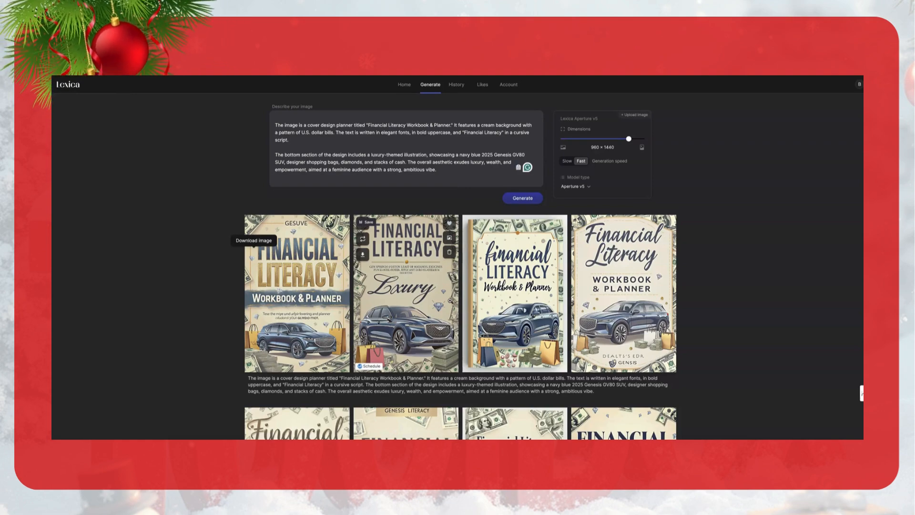
- In Lexica, delete the prompt's opening paragraph about the titled cover and generate images from the remaining luxury illustration paragraph
click(454, 301)
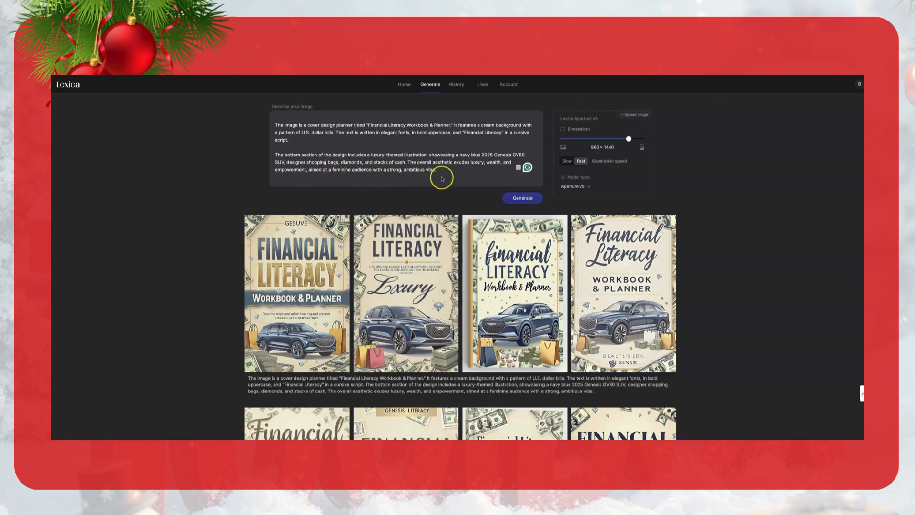
click(293, 144)
drag(293, 144, 266, 125)
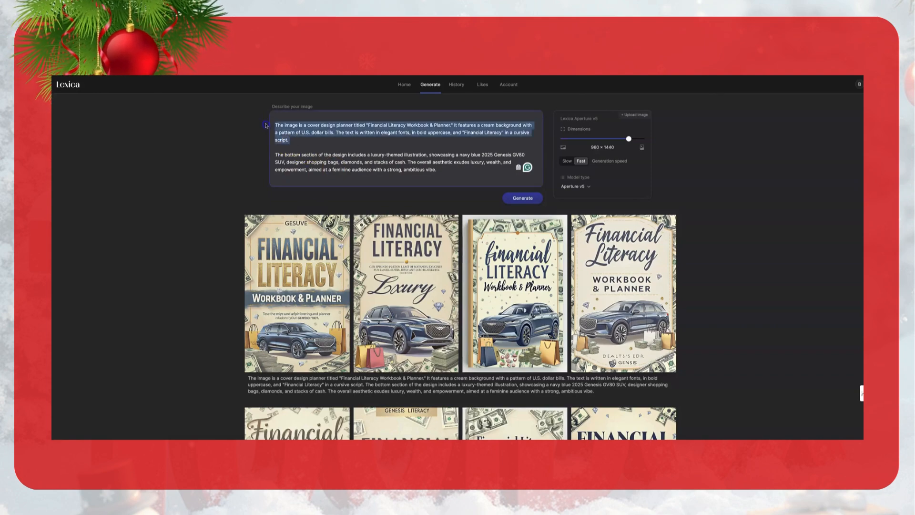
key(BackSpace)
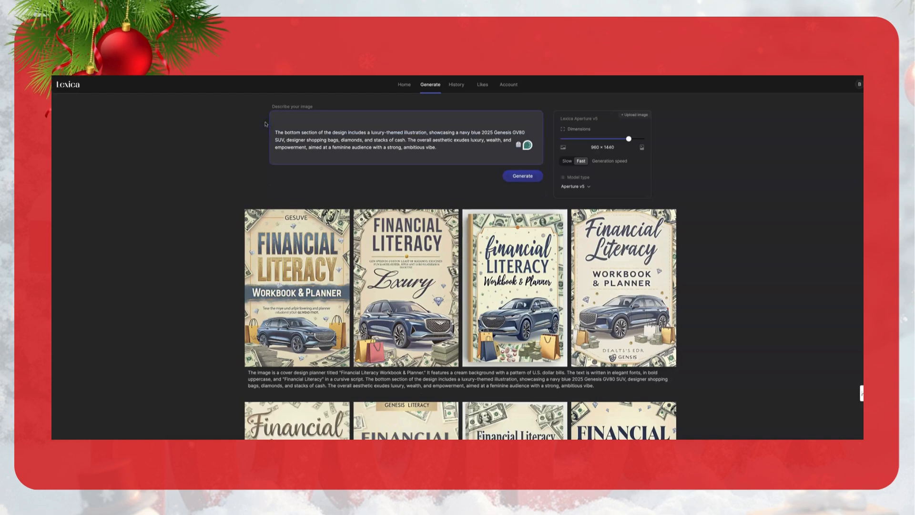
click(522, 177)
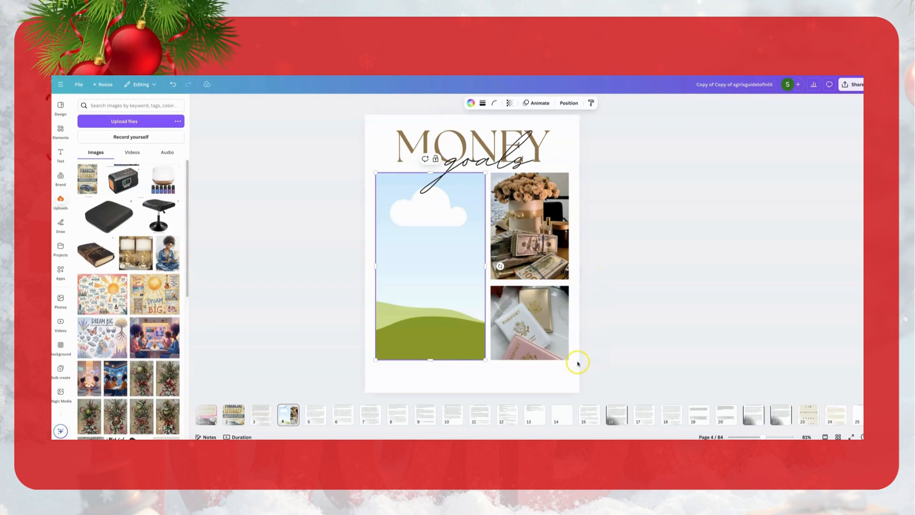
- Switch to Canva and capture a screenshot of the roses-and-cash photo and the passports photo on the Money Goals page
drag(577, 361, 503, 207)
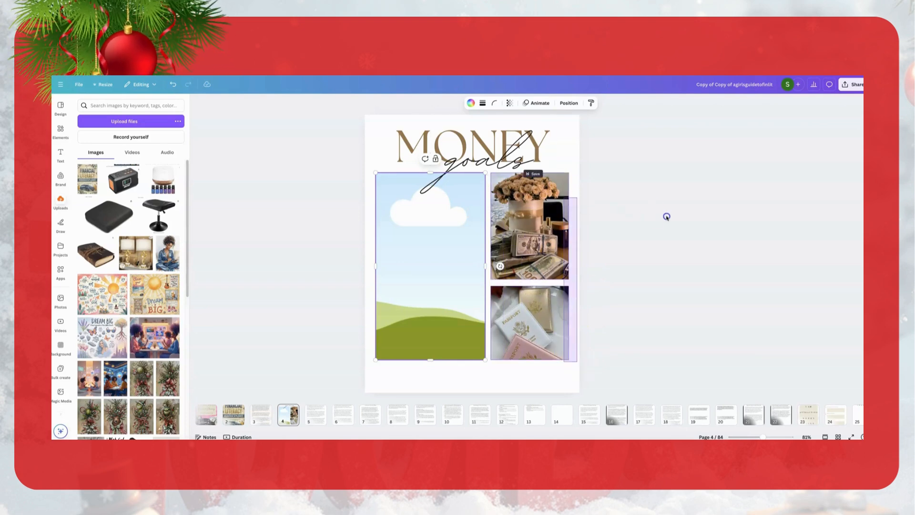
click(666, 217)
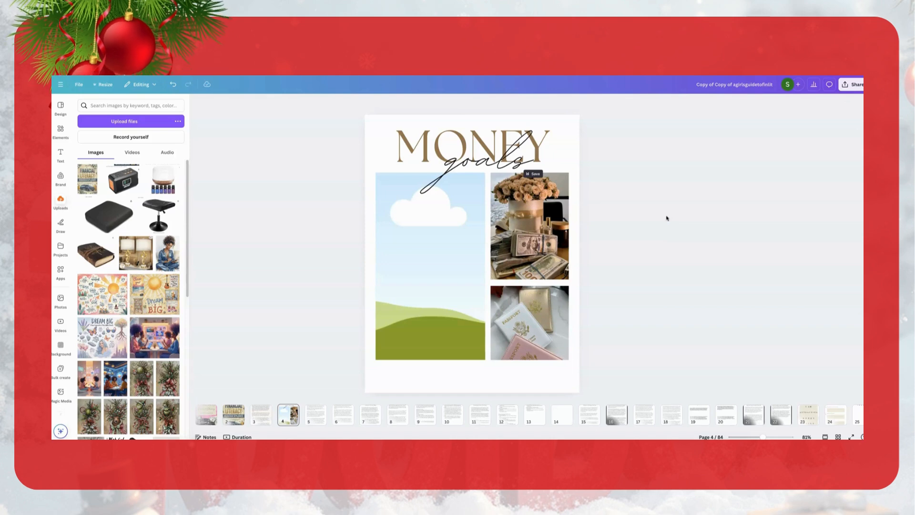
drag(486, 170, 573, 368)
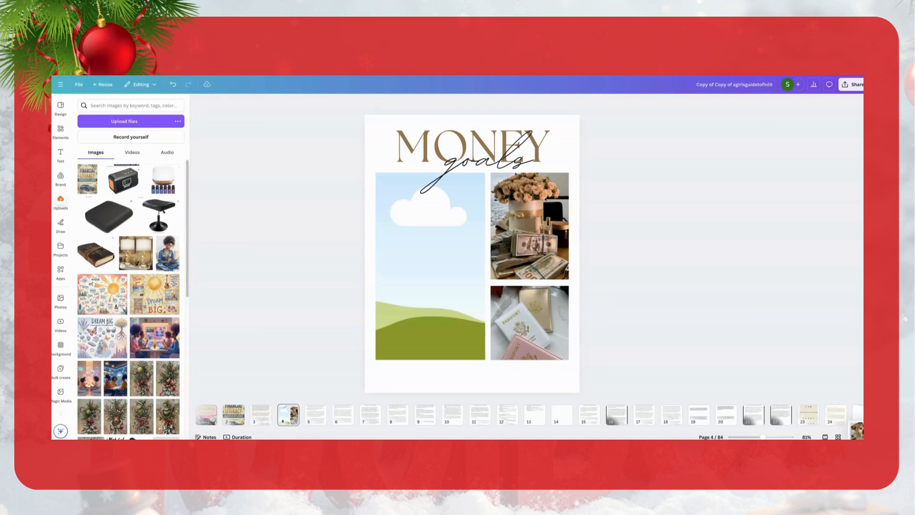
- Switch to ChatGPT and attach the newest desktop screenshot, showing the roses, cash and passports, to the open chat
click(321, 77)
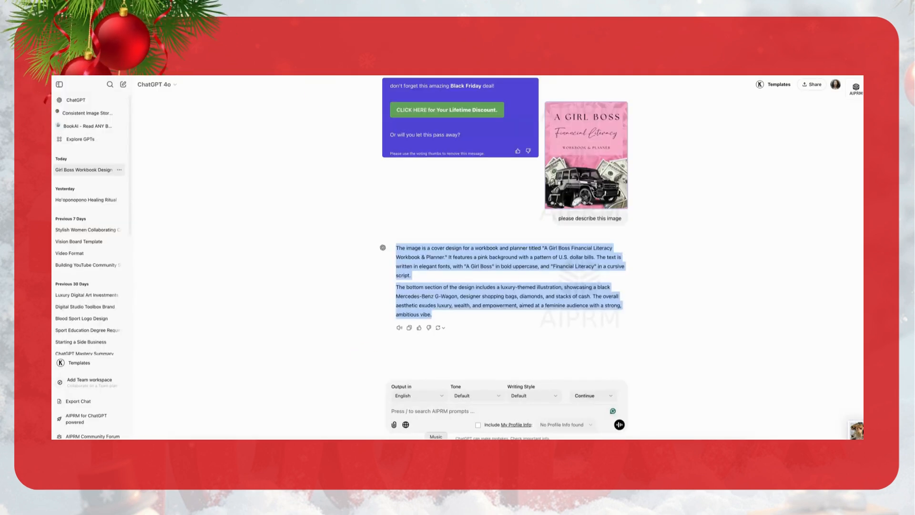
click(394, 425)
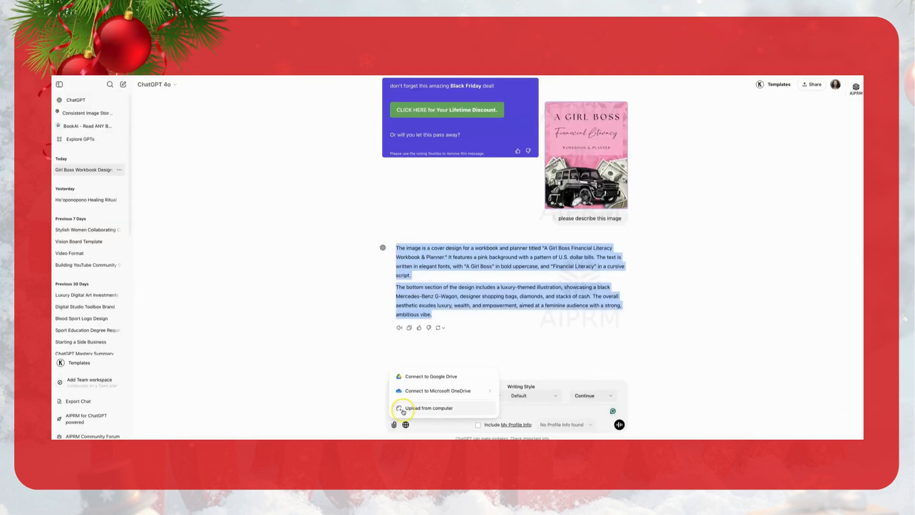
click(403, 409)
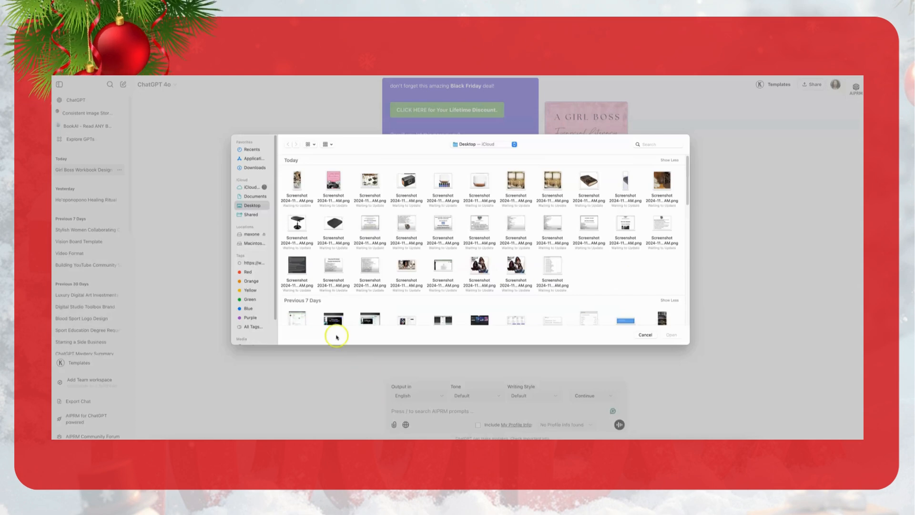
click(290, 179)
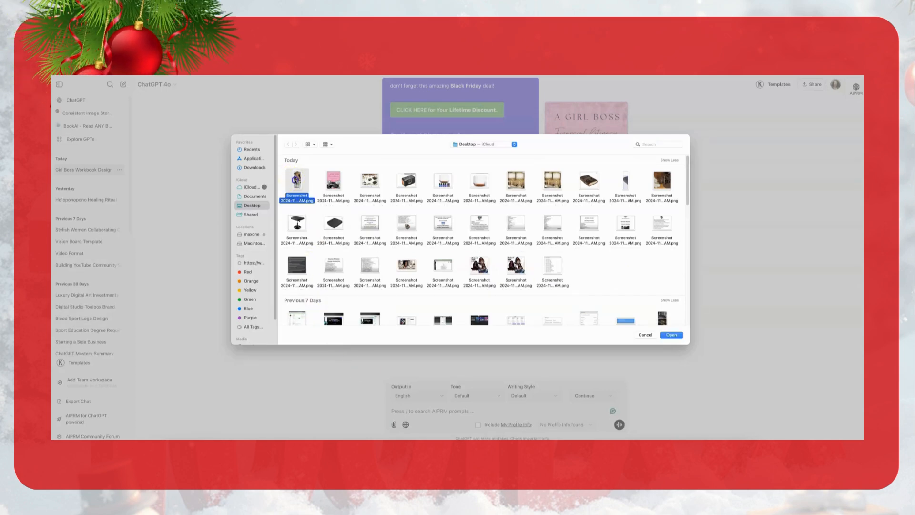
click(671, 335)
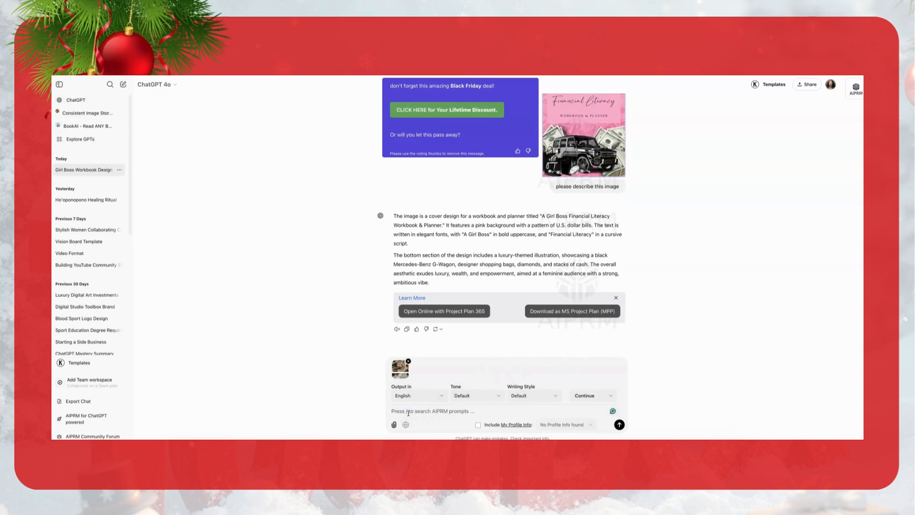
- Ask ChatGPT about the attached screenshot with the message "Please describe this image"
text(Please describe this imag)
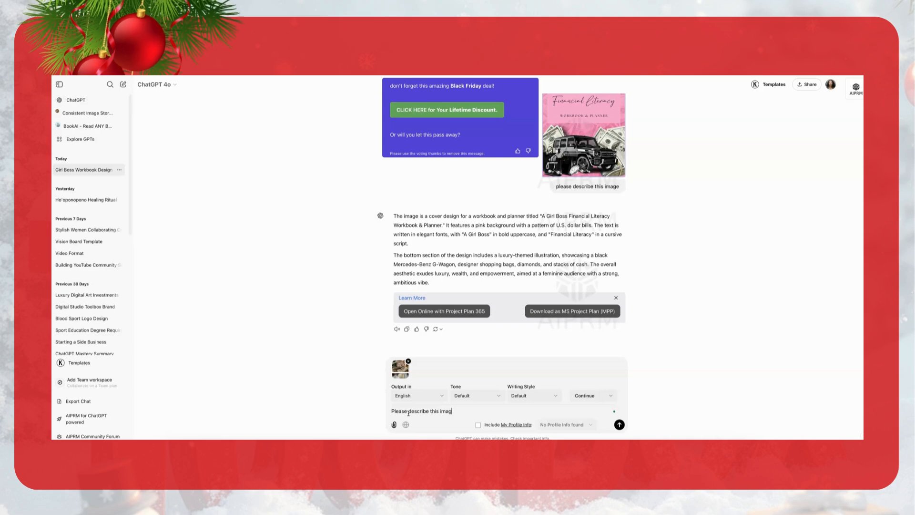
text(e)
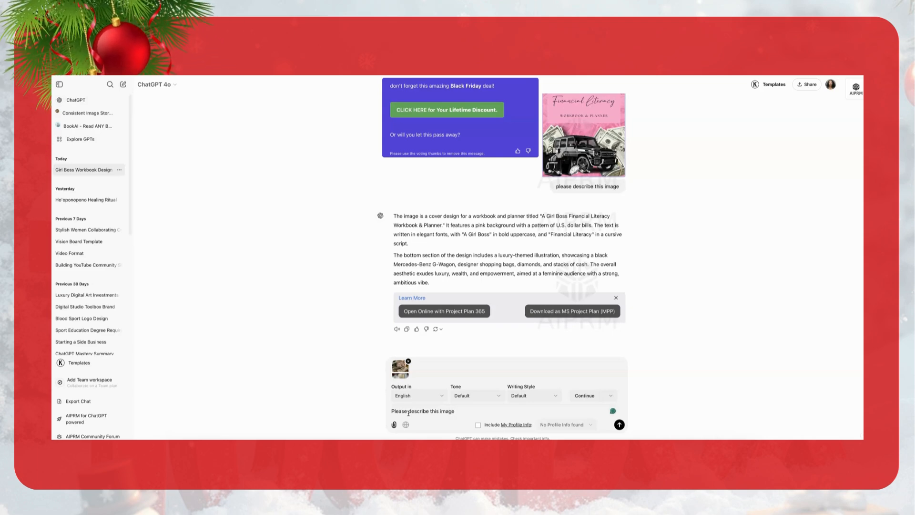
key(Return)
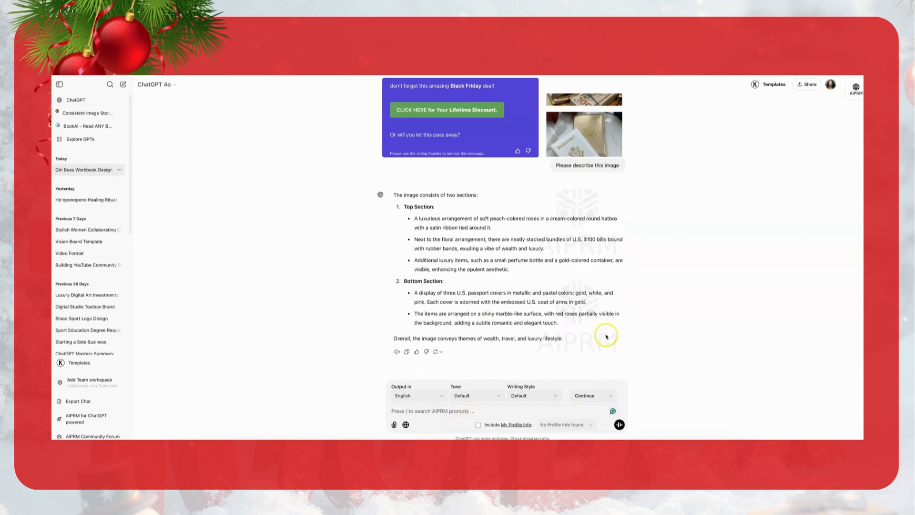
- Copy the Top Section and Bottom Section descriptions from ChatGPT's reply, leaving out the introductory and closing sentences
drag(567, 324, 392, 211)
right_click(427, 220)
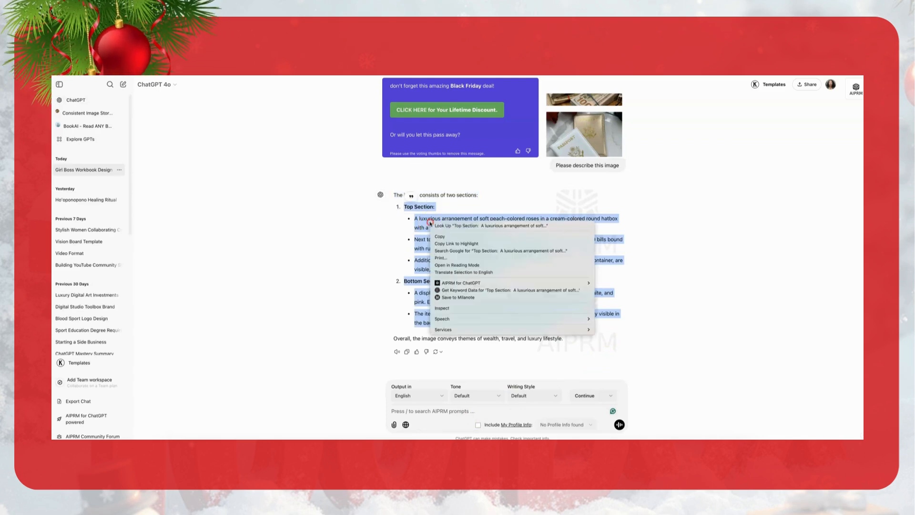
click(463, 238)
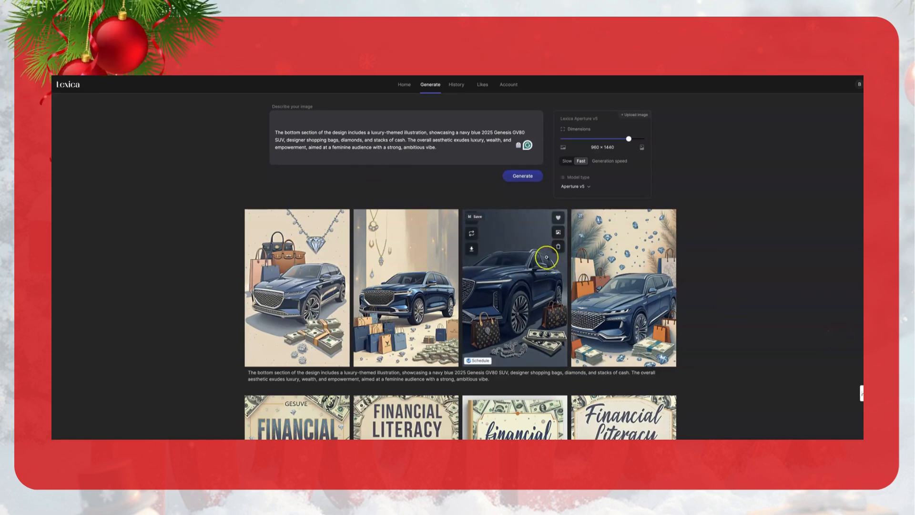
- In Lexica, download the navy SUV image with the dark background and replace the entire prompt with the copied description
click(471, 249)
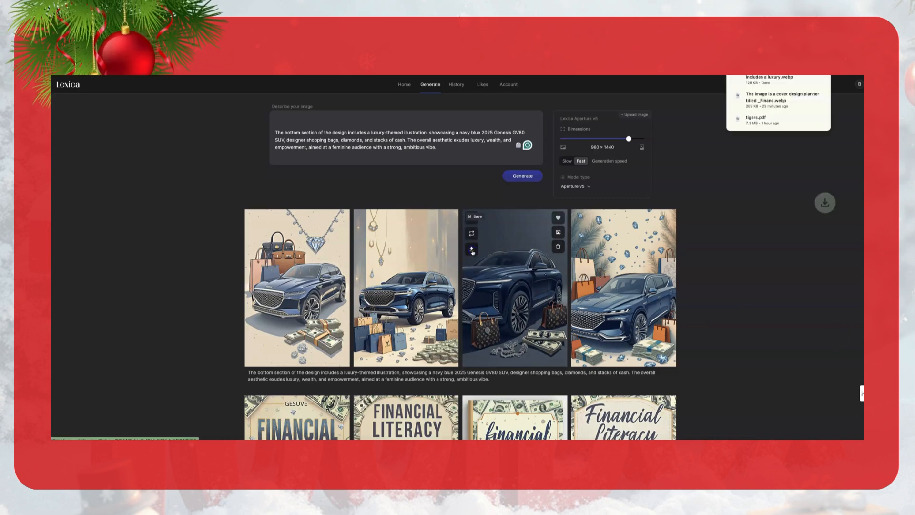
click(445, 153)
triple_click(349, 134)
drag(350, 134, 261, 126)
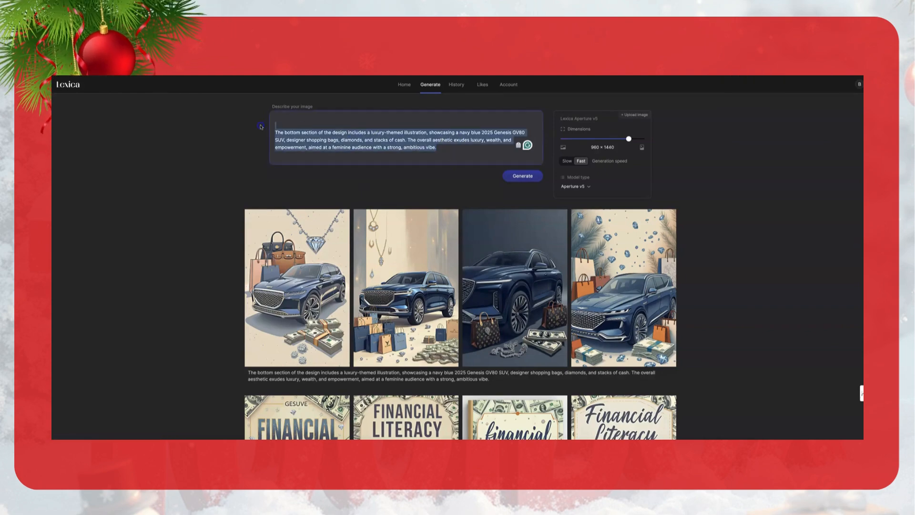
right_click(277, 131)
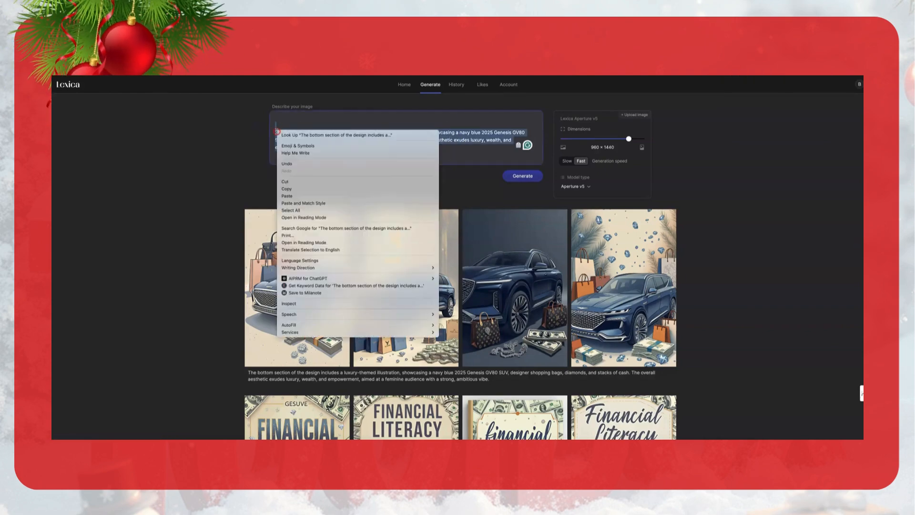
click(347, 195)
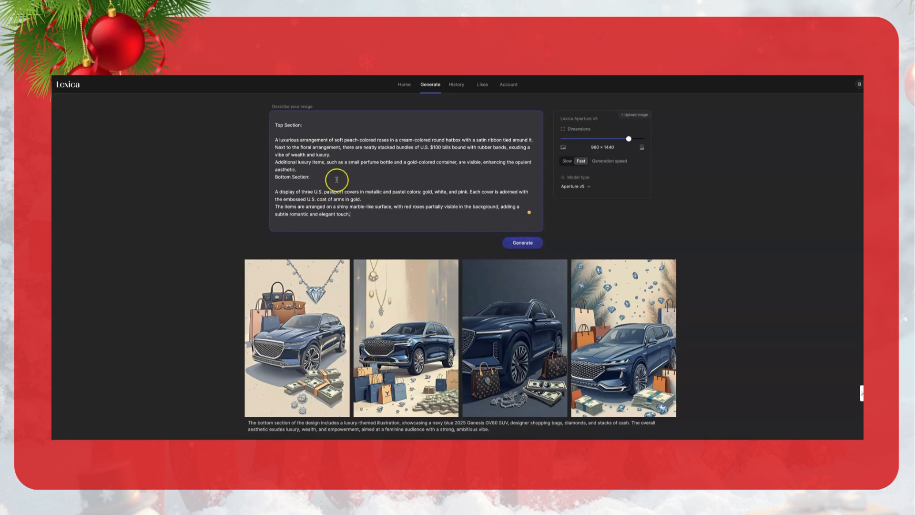
- Generate two sets of images from the pasted roses, cash and passports description
click(519, 247)
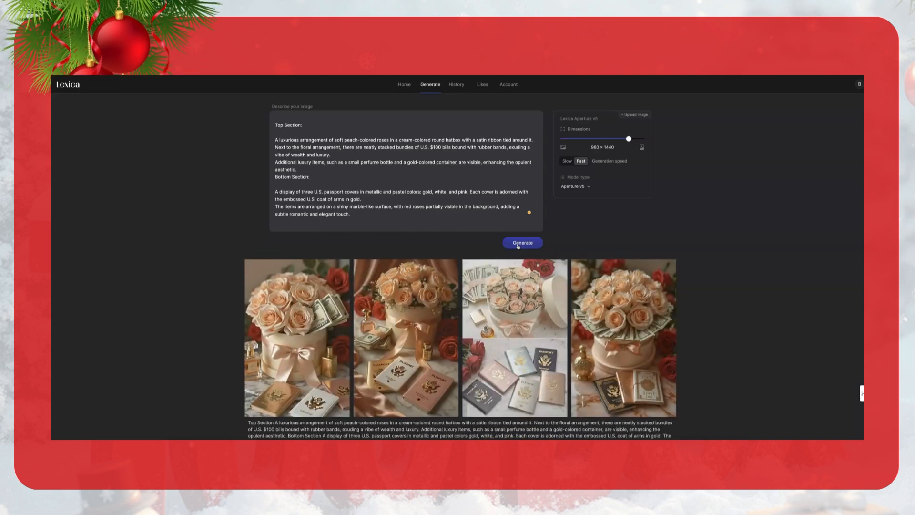
mouse_move(502, 391)
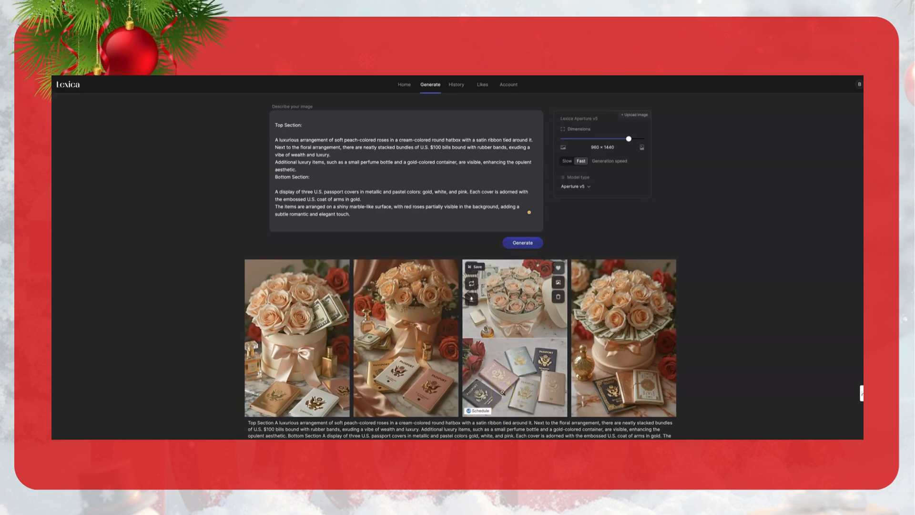
click(523, 244)
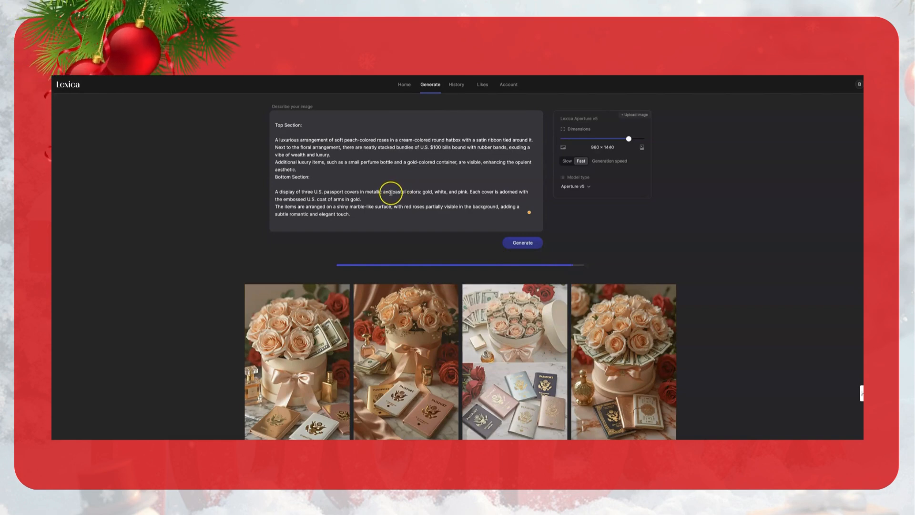
- Remove the word "pastel" from the passport cover description in the prompt's Bottom Section
drag(392, 193, 420, 193)
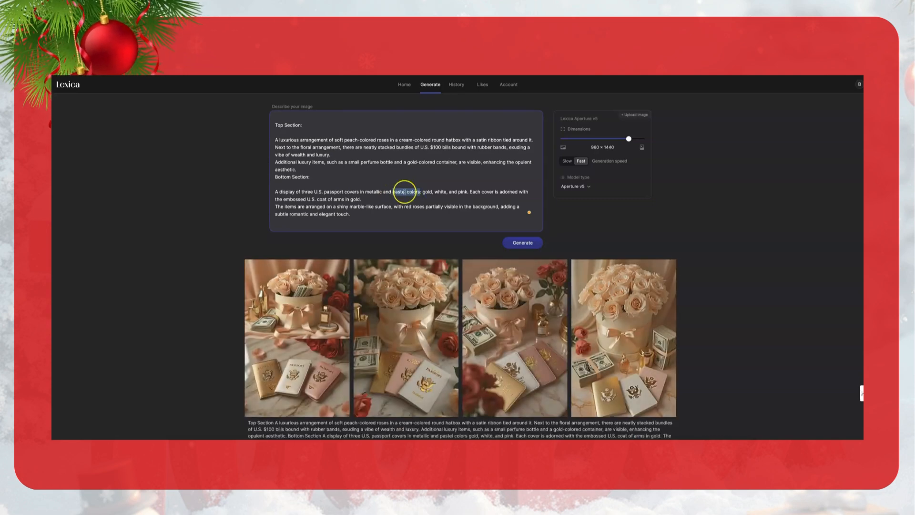
drag(404, 192, 420, 192)
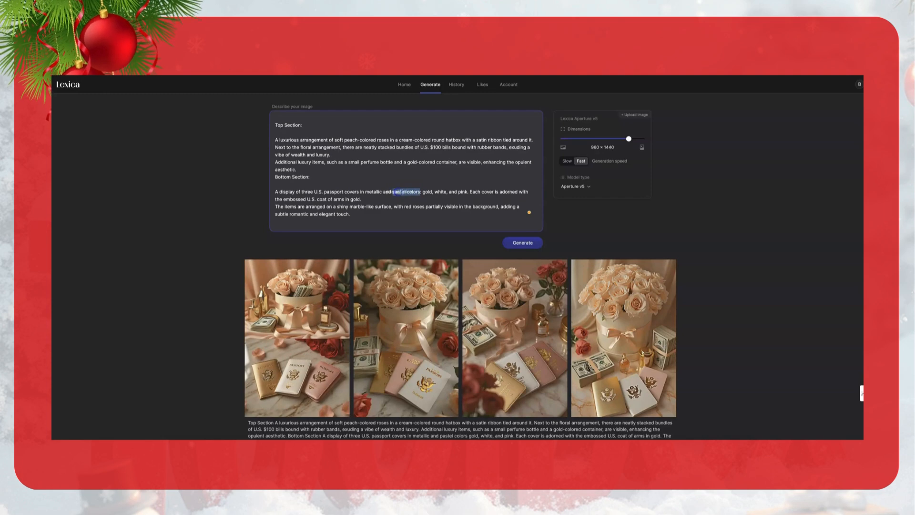
click(408, 192)
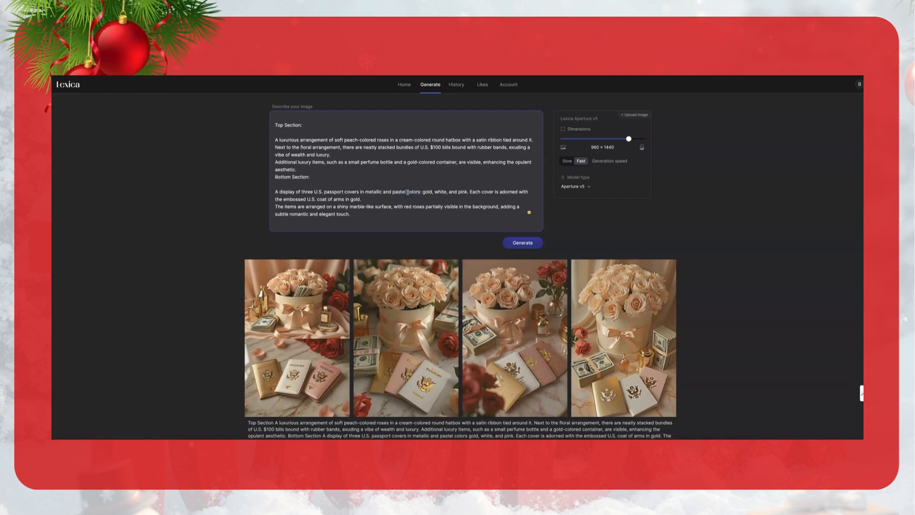
key(BackSpace)
key(BackSpace)
key(BackSpace)
key(BackSpace)
key(BackSpace)
key(BackSpace)
key(BackSpace)
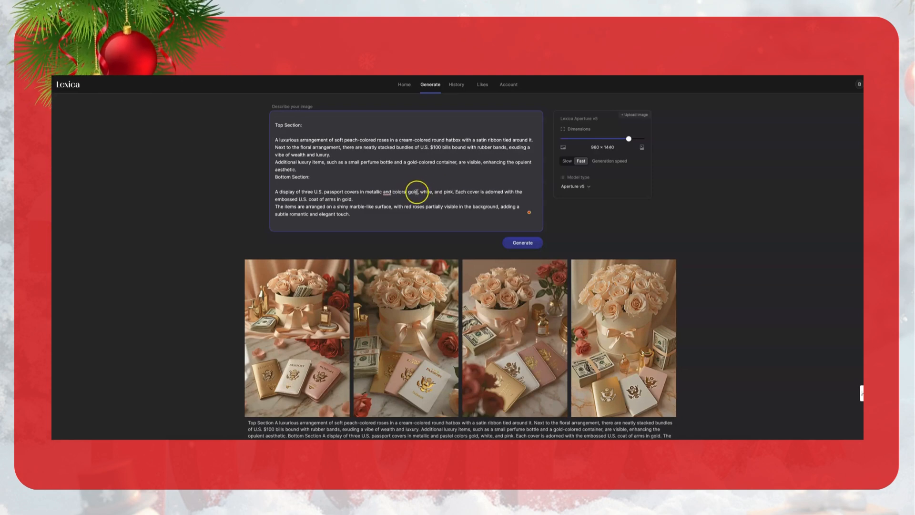
- Change the passport cover colors in the prompt from gold, white and pink to navy blue, cream and cognac
drag(417, 193, 409, 192)
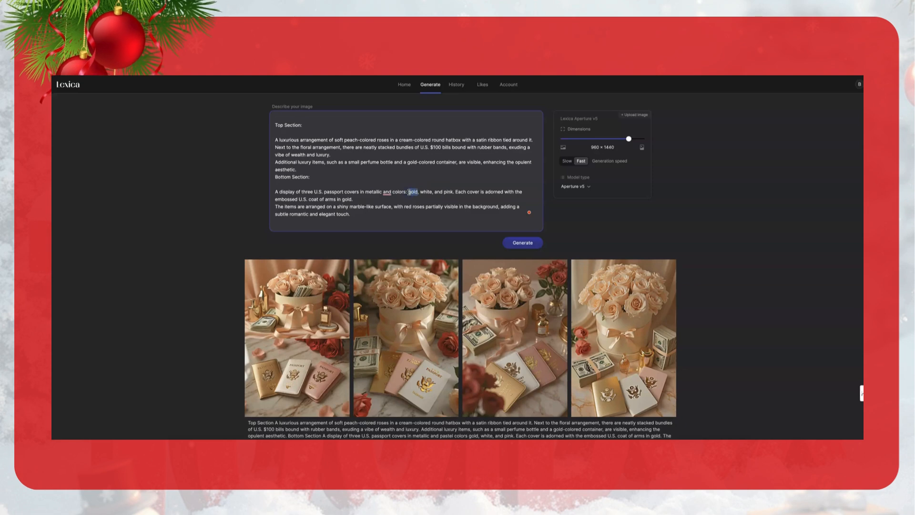
text(navy)
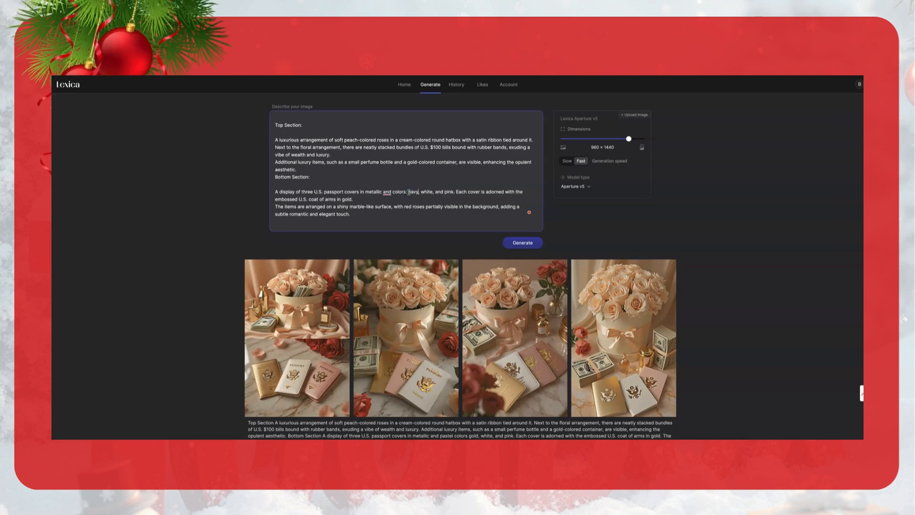
text( blue)
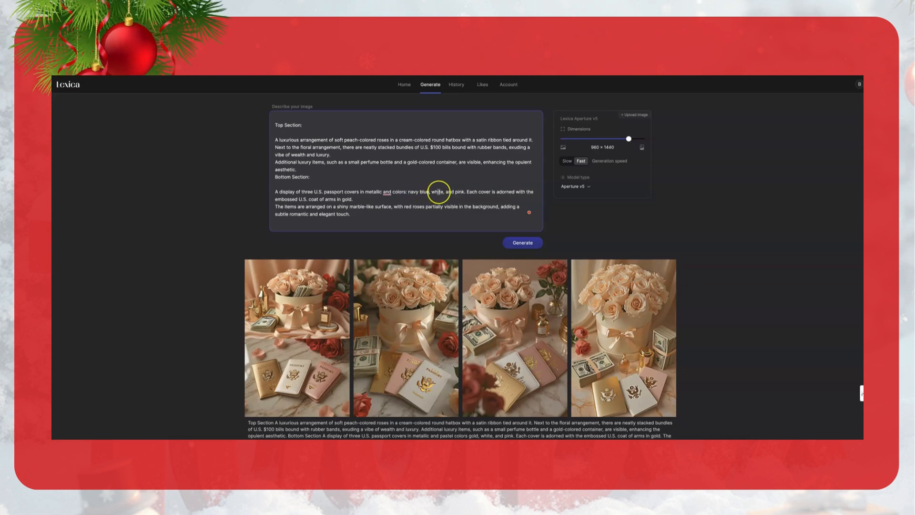
double_click(436, 192)
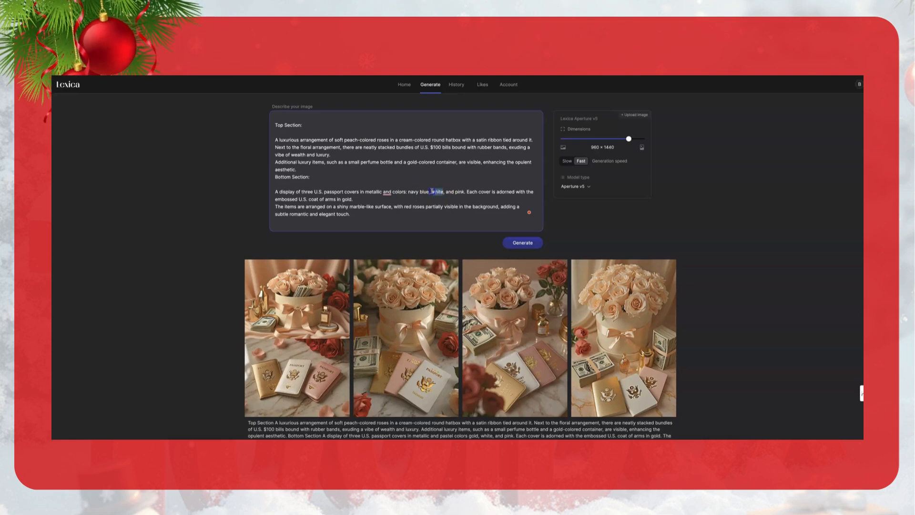
text(cream)
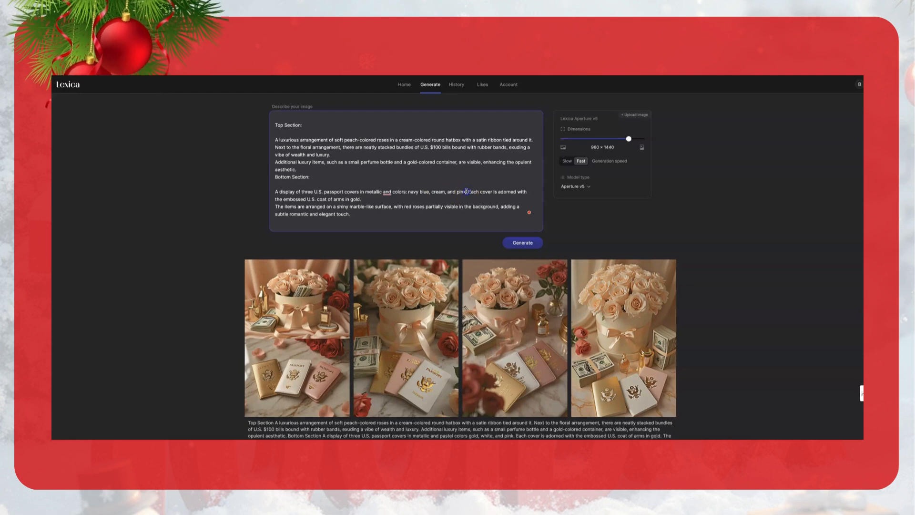
double_click(460, 192)
text(co)
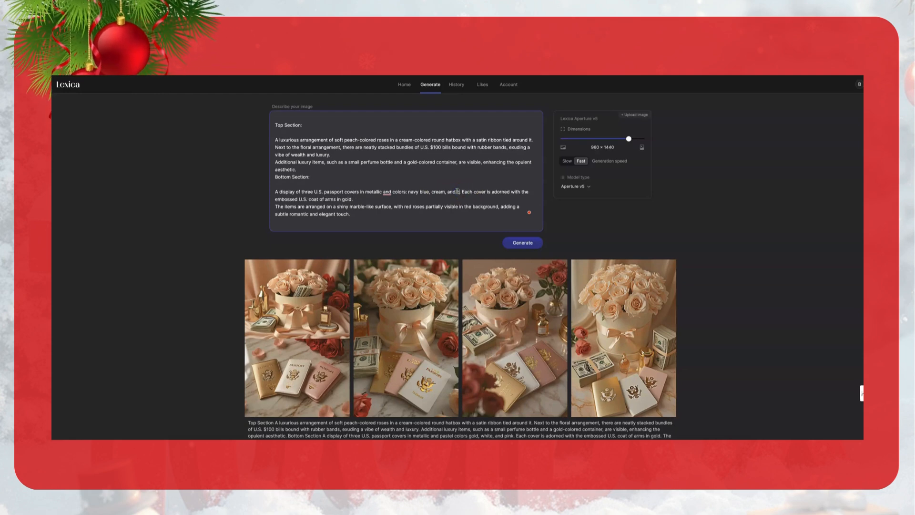
text(gnac)
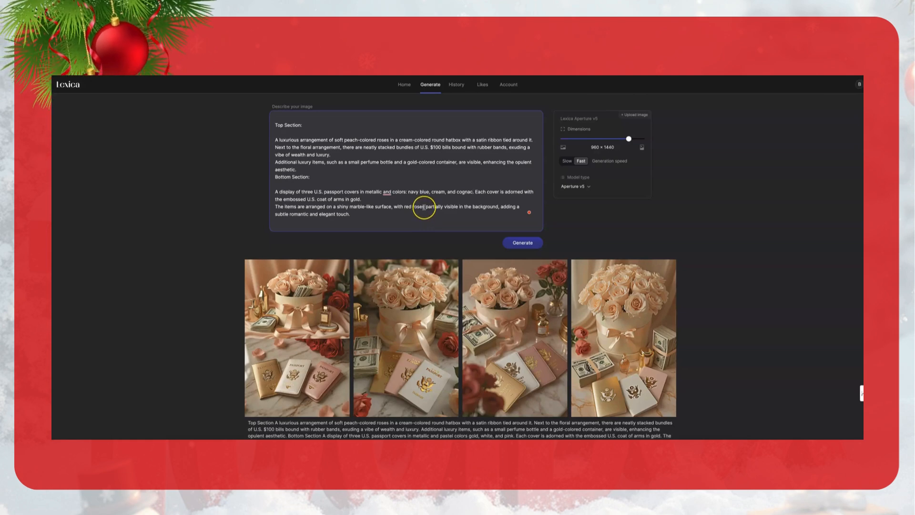
- Change the red roses in the background of the prompt's Bottom Section to cream roses
double_click(408, 207)
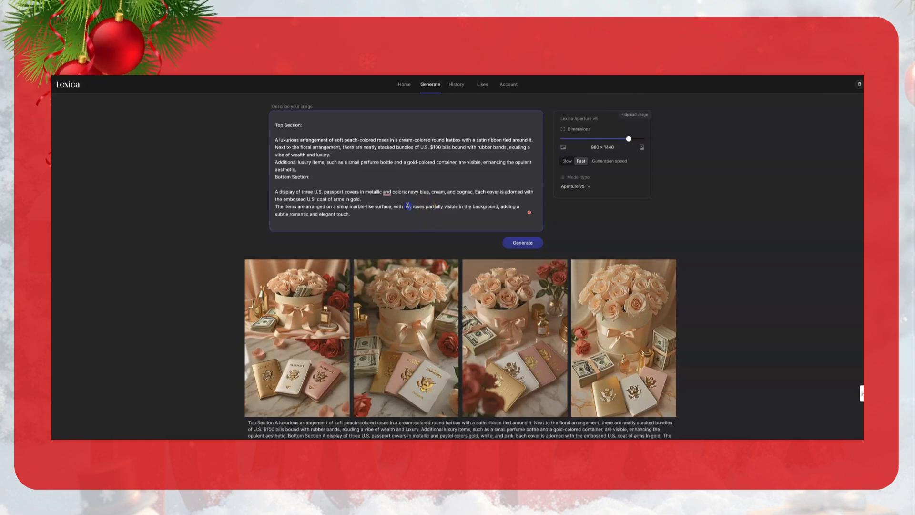
text(white)
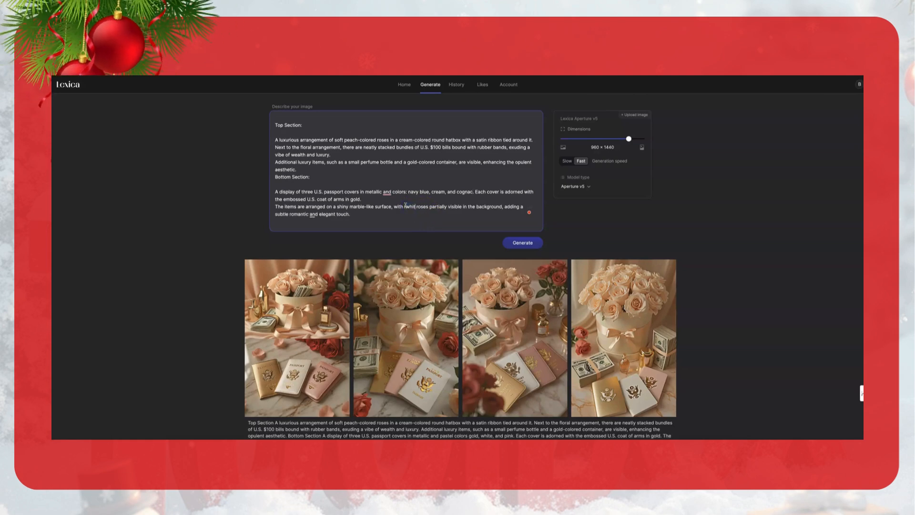
key(BackSpace)
key(BackSpace)
key(BackSpace)
key(BackSpace)
key(BackSpace)
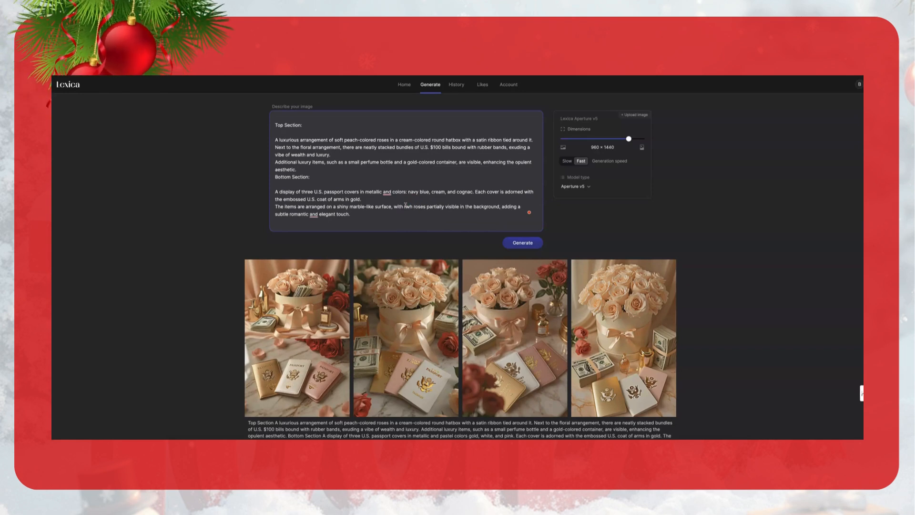
text(crea)
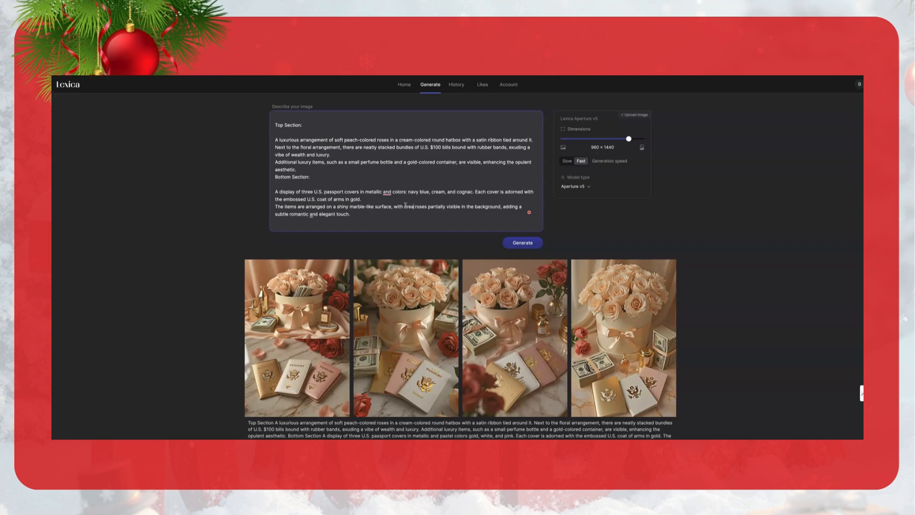
text(m)
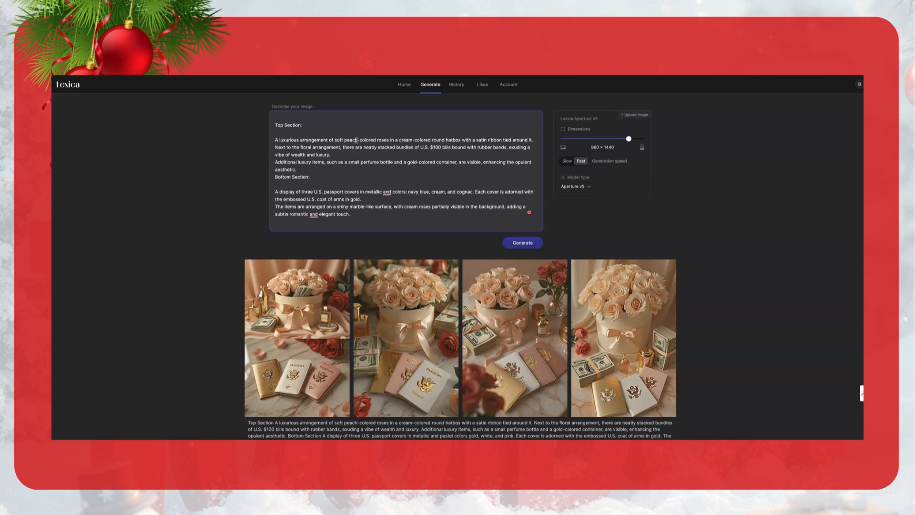
- In the prompt's Top Section, change the peach-colored roses to cream-colored and the cream-colored hatbox to navy blue-colored
drag(358, 140, 344, 140)
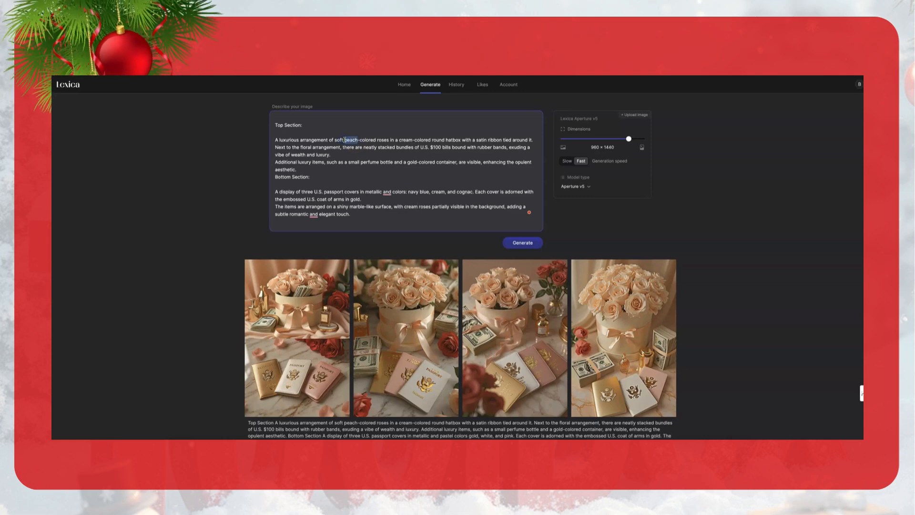
text(cream)
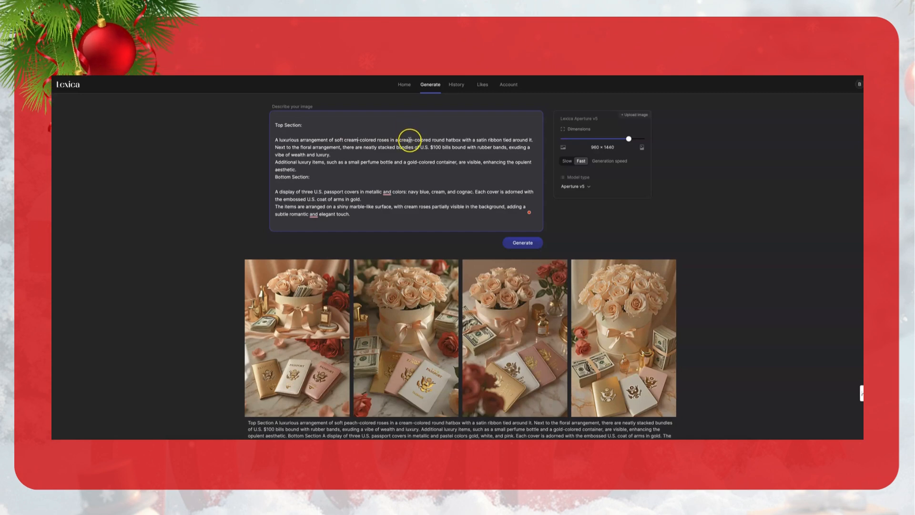
drag(412, 140, 399, 140)
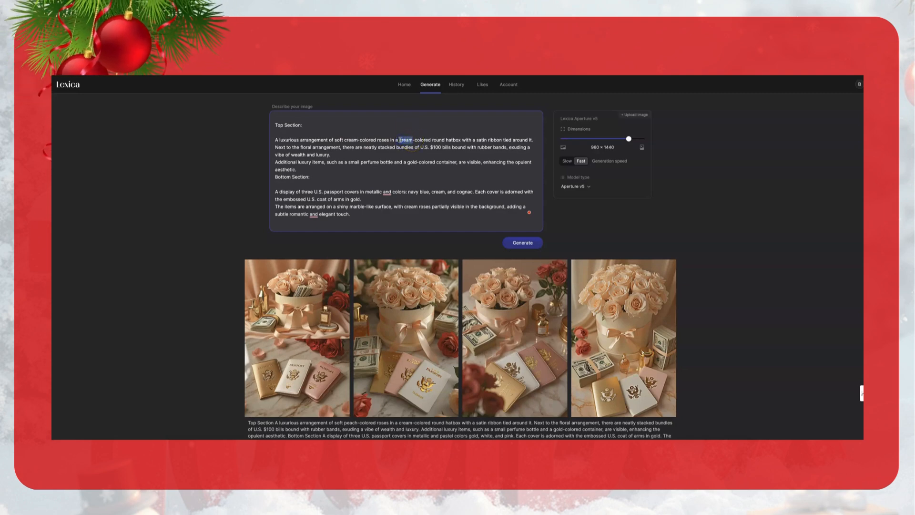
text(navy blue)
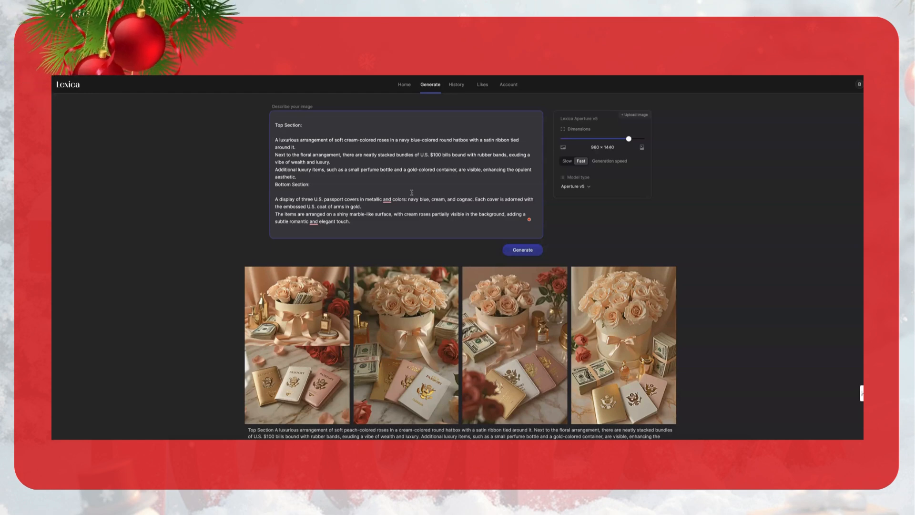
- Generate two sets of images from the edited prompt and download the dark one with cream roses above navy passports
click(530, 252)
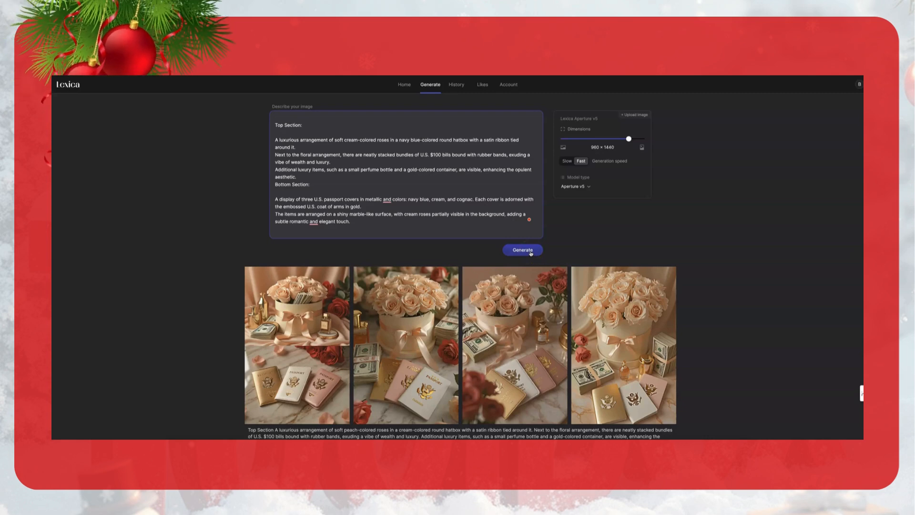
click(531, 253)
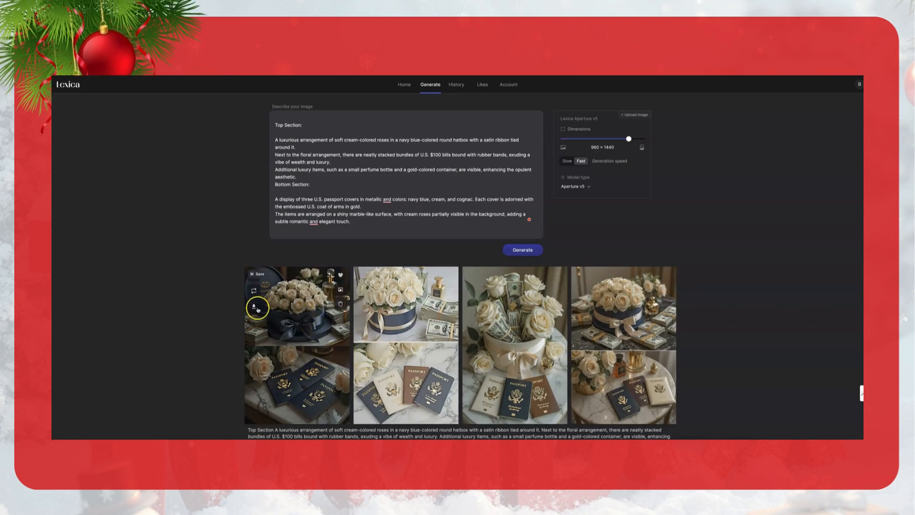
click(253, 308)
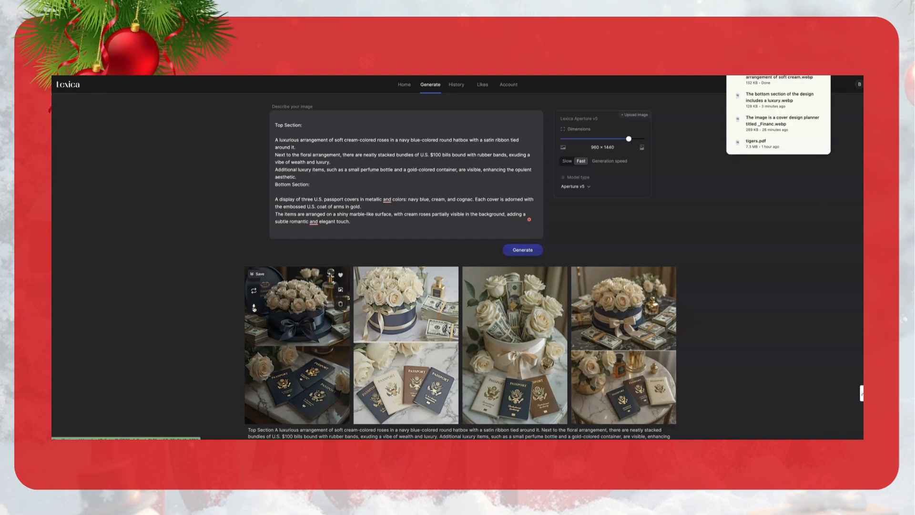
- Switch to Canva and upload the roses-and-passports image and the navy SUV image from the Downloads folder
click(428, 236)
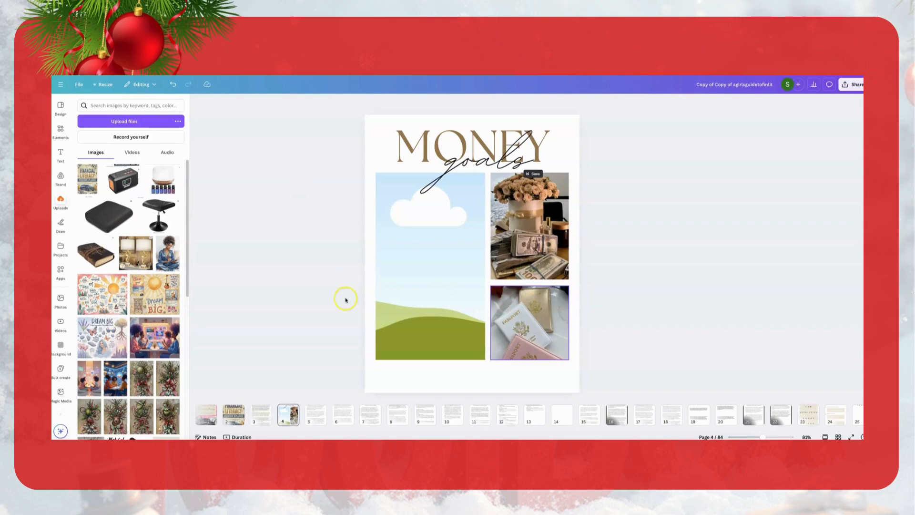
click(60, 204)
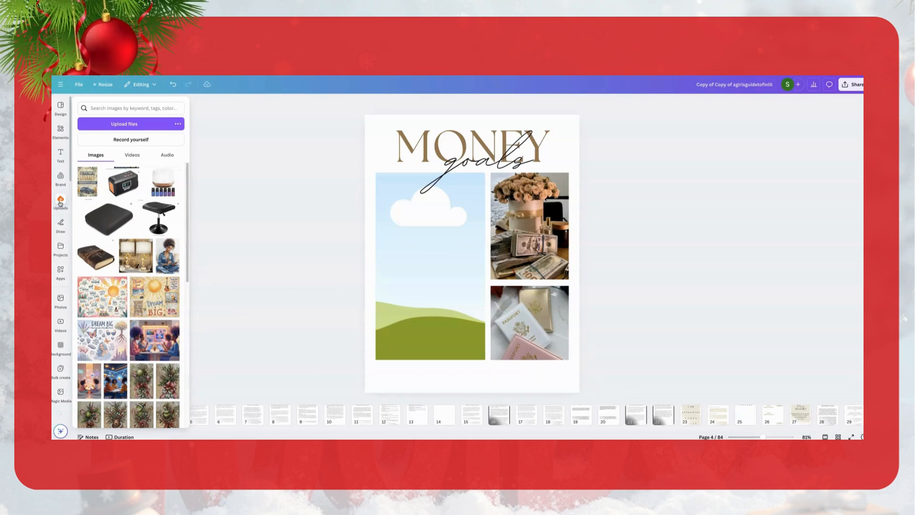
click(127, 125)
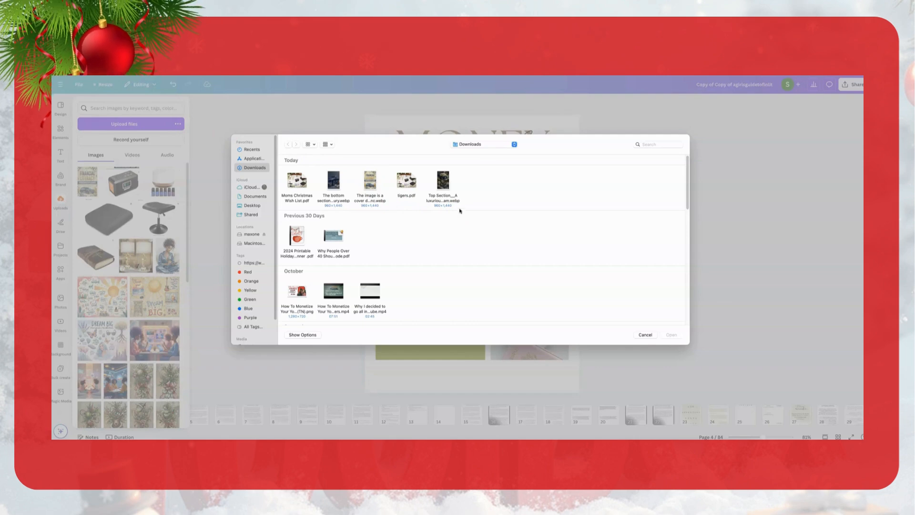
click(447, 190)
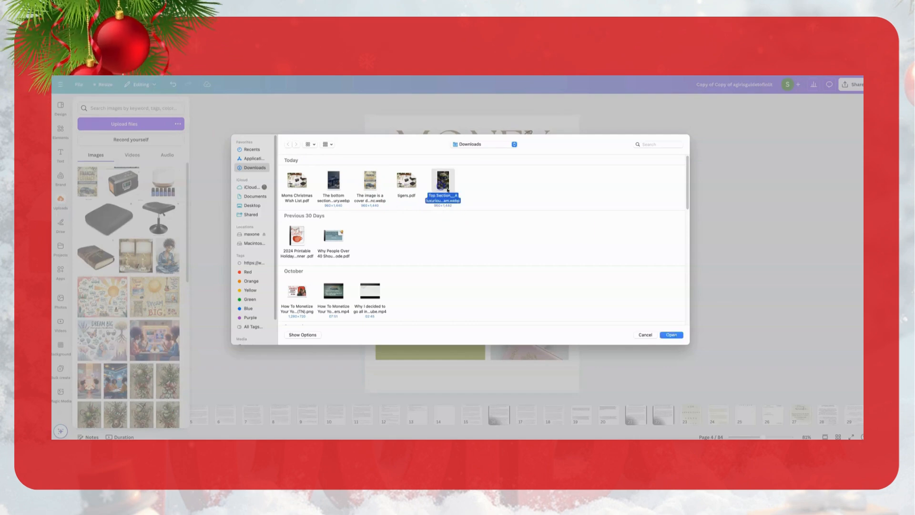
click(671, 335)
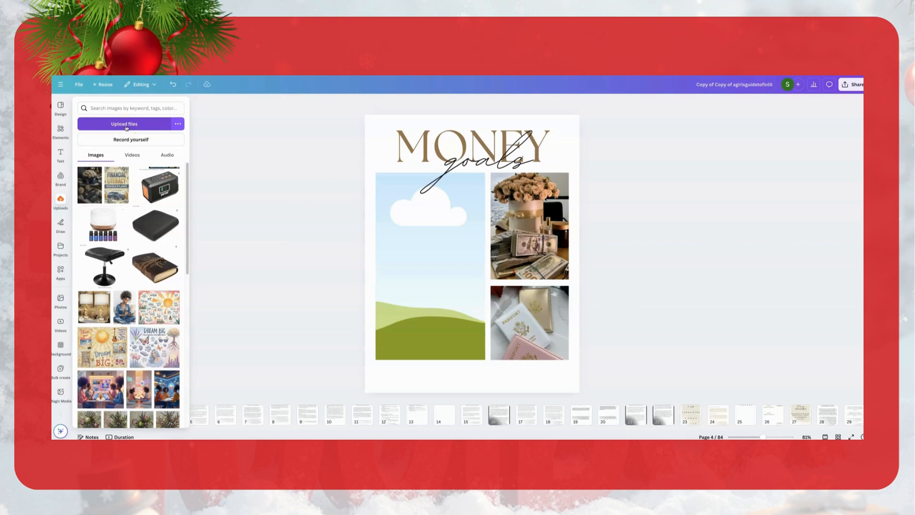
click(126, 128)
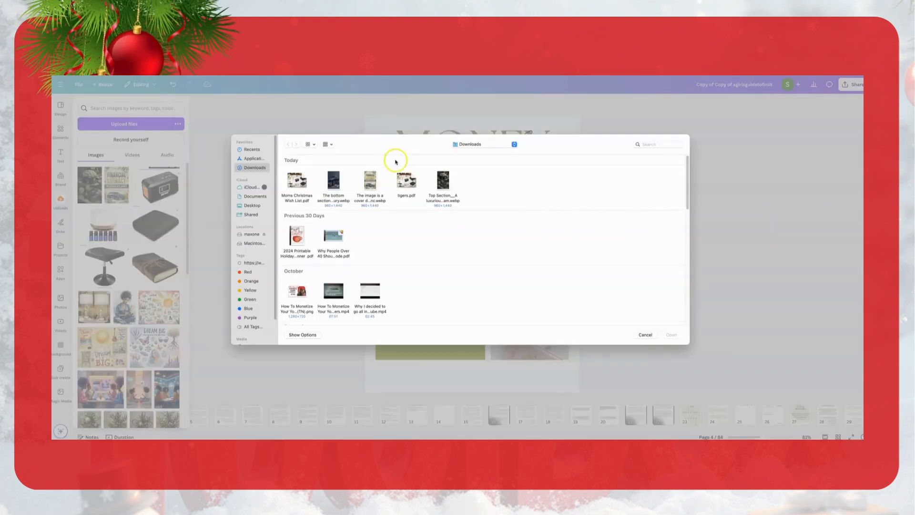
click(334, 183)
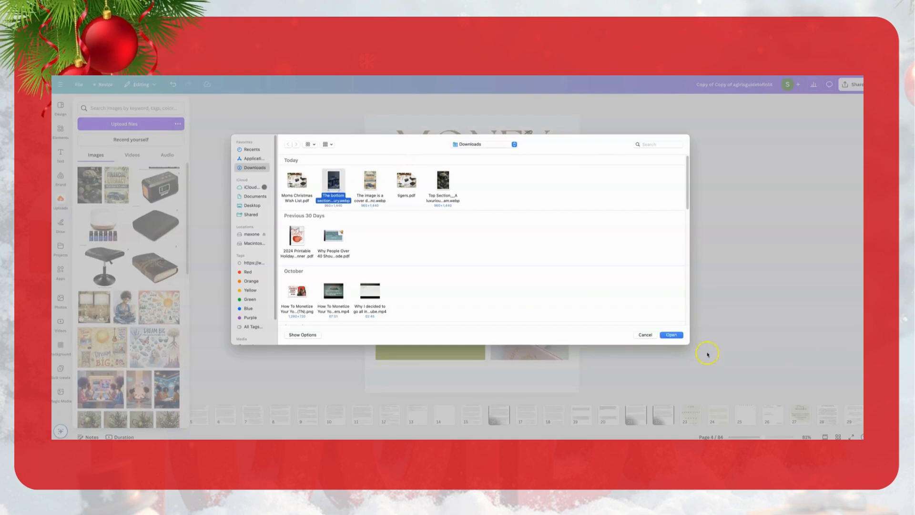
click(672, 335)
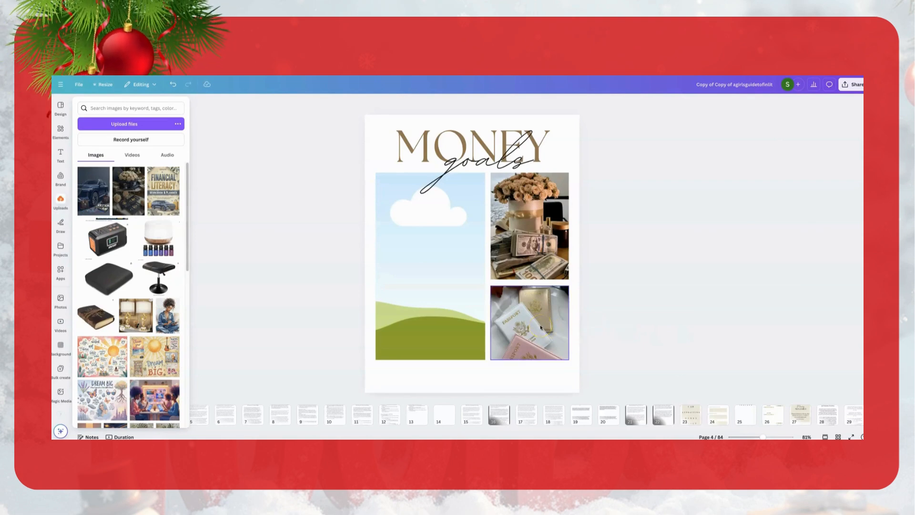
- Delete the passports photo and its empty grid on page 4, and stretch the roses-and-cash photo down to match the neighbouring frame's height
click(541, 327)
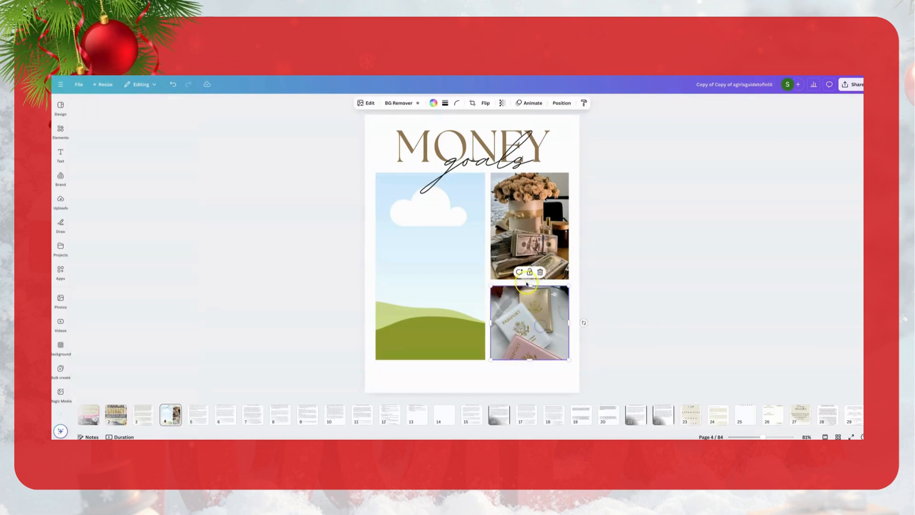
click(541, 272)
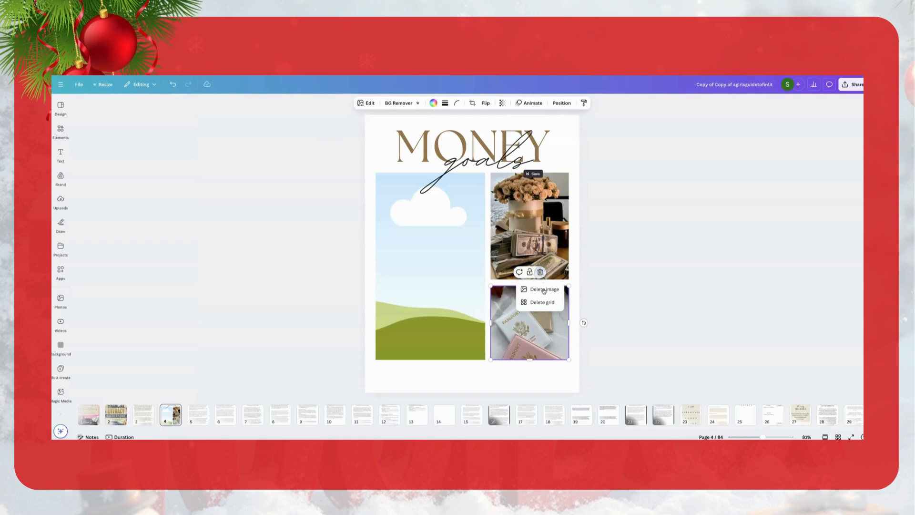
click(544, 290)
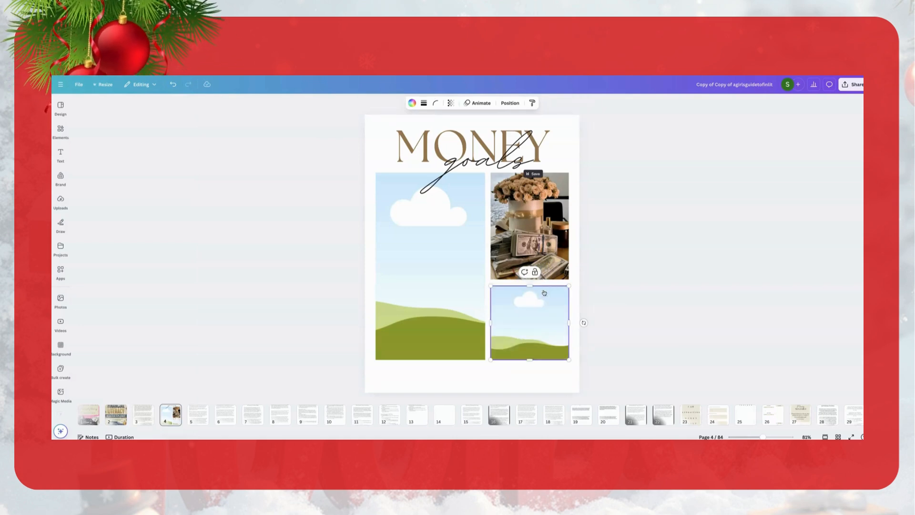
right_click(536, 315)
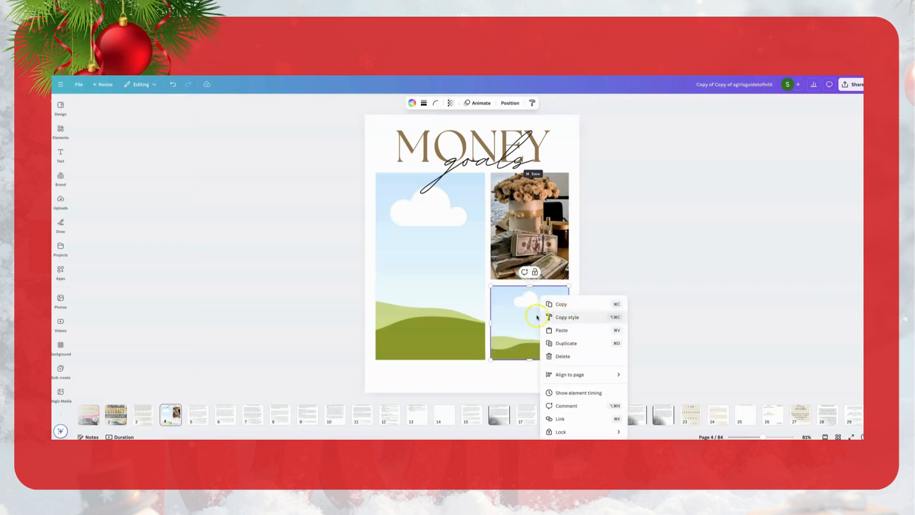
click(536, 316)
right_click(535, 303)
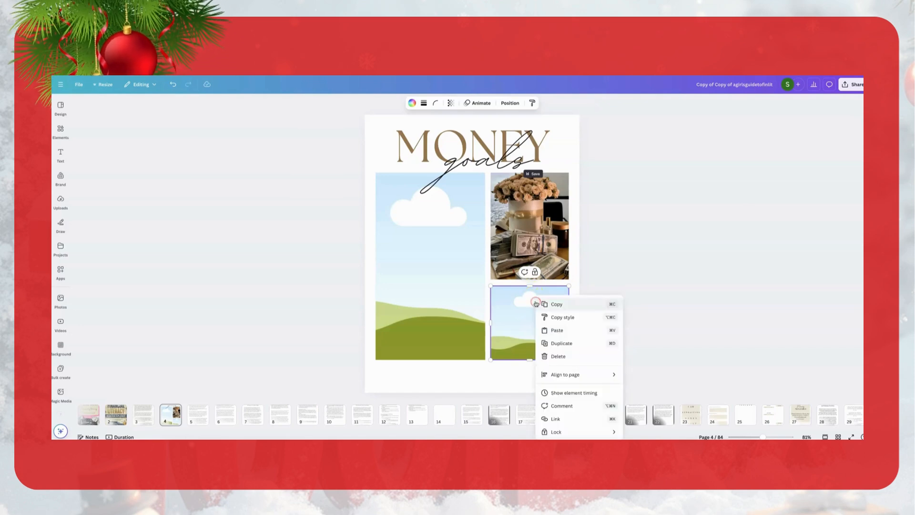
click(565, 358)
click(530, 275)
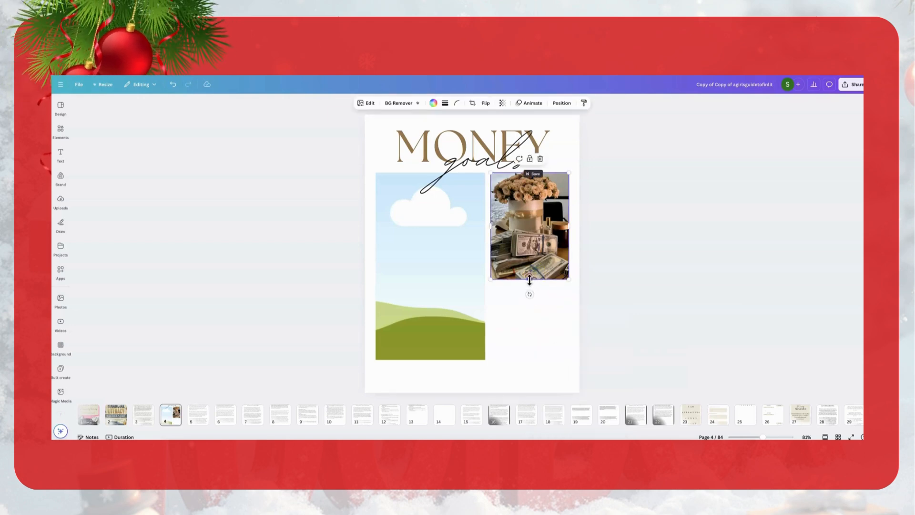
drag(529, 280, 529, 360)
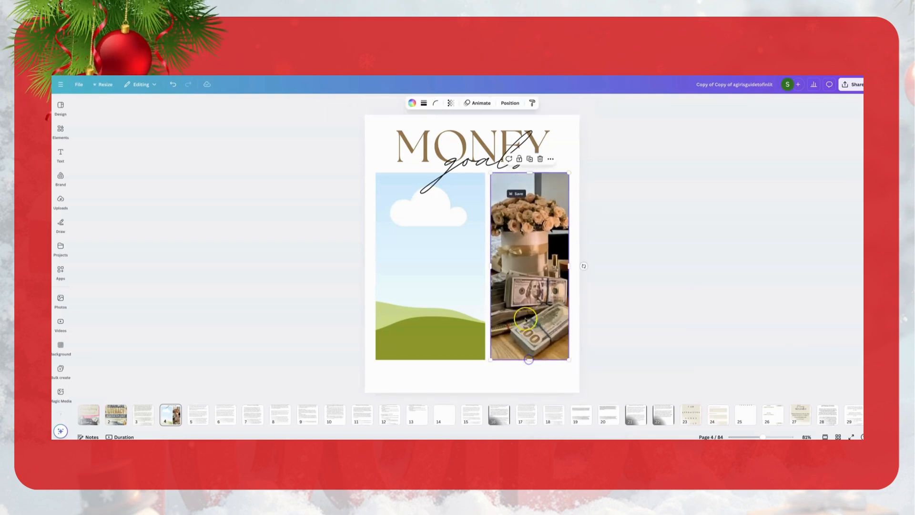
right_click(525, 315)
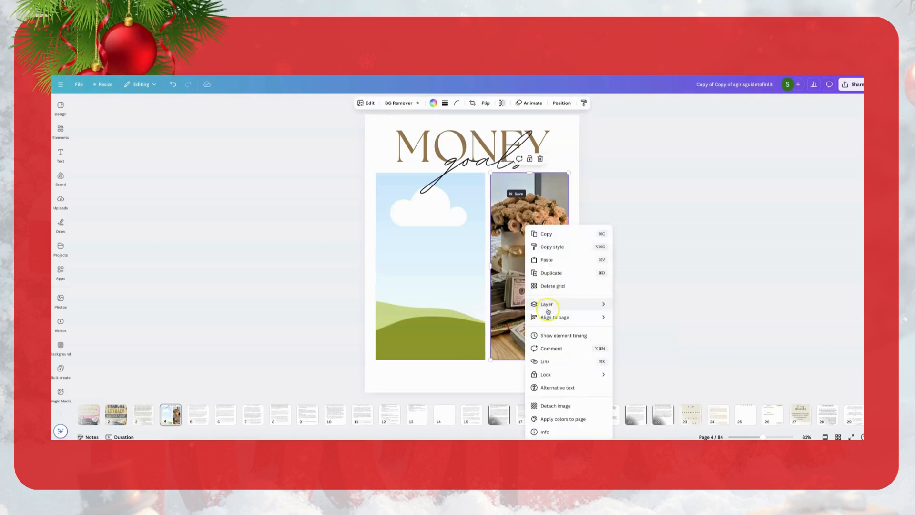
click(513, 196)
right_click(543, 221)
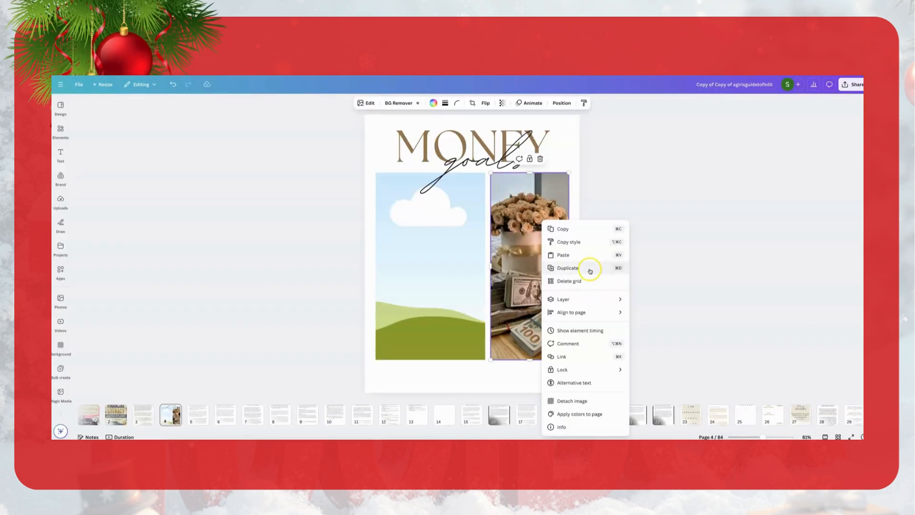
click(590, 270)
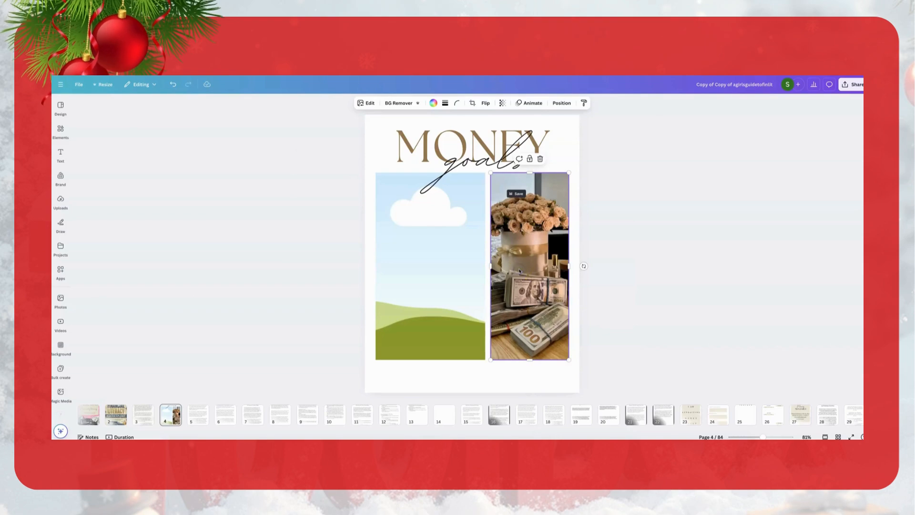
click(650, 291)
- Place the uploaded navy SUV image in the large empty frame on the Money Goals page
click(416, 286)
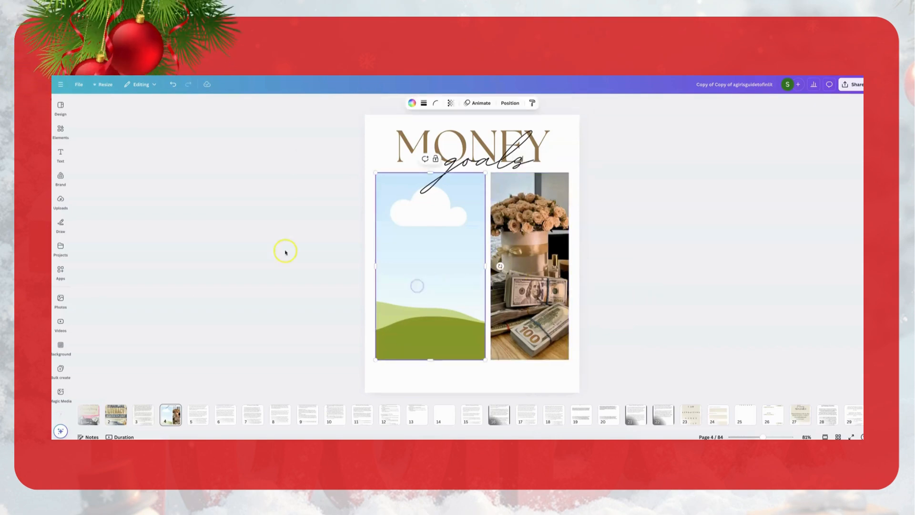
click(61, 201)
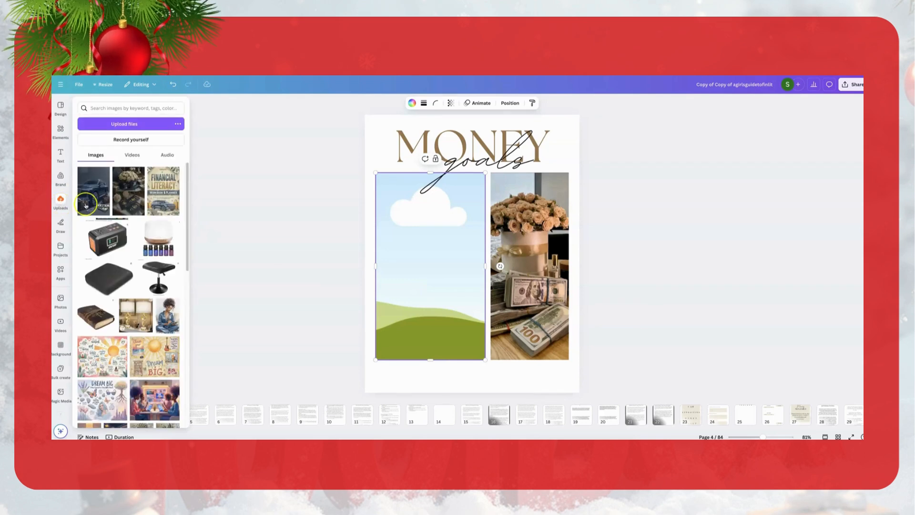
drag(88, 205, 393, 243)
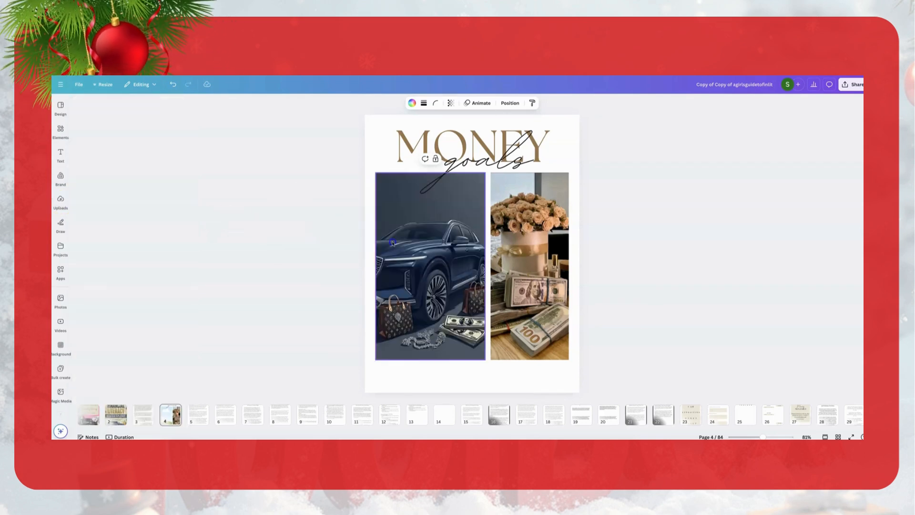
- Place the uploaded roses-and-passports image in the frame beside the navy SUV on the Money Goals page
click(60, 179)
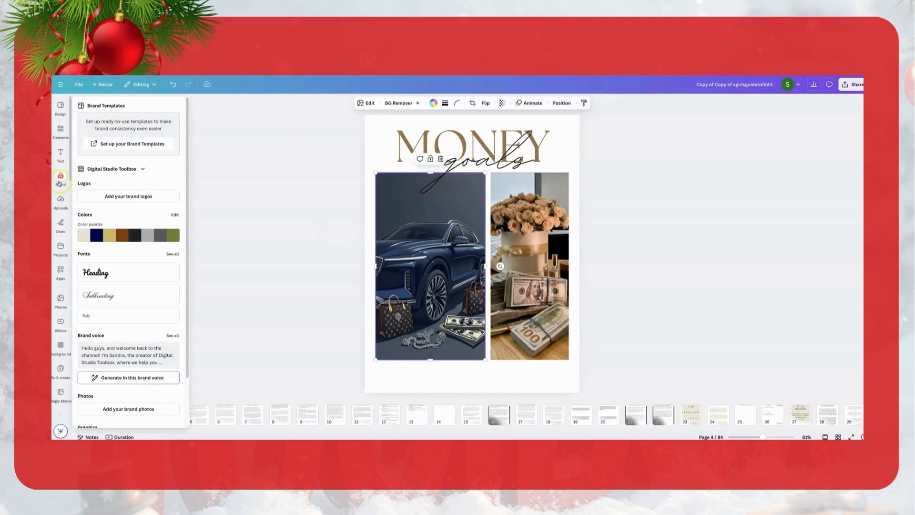
click(60, 201)
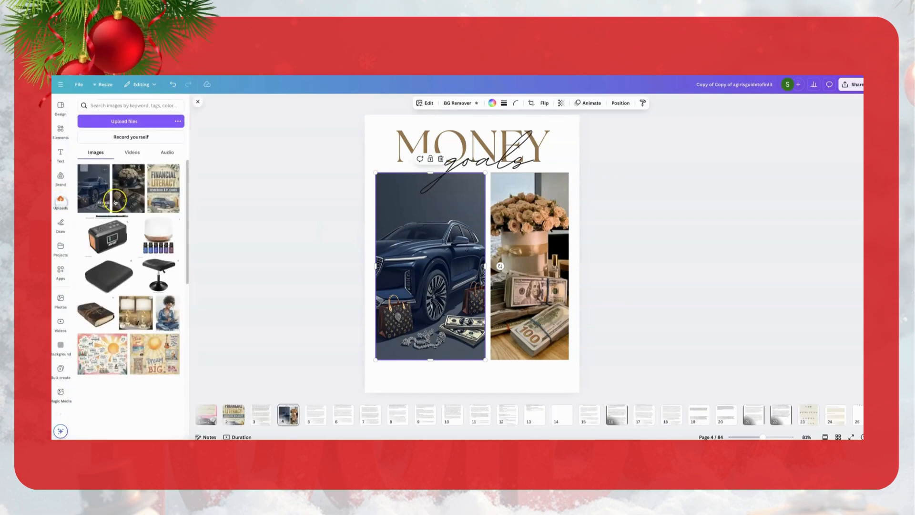
drag(129, 200, 514, 248)
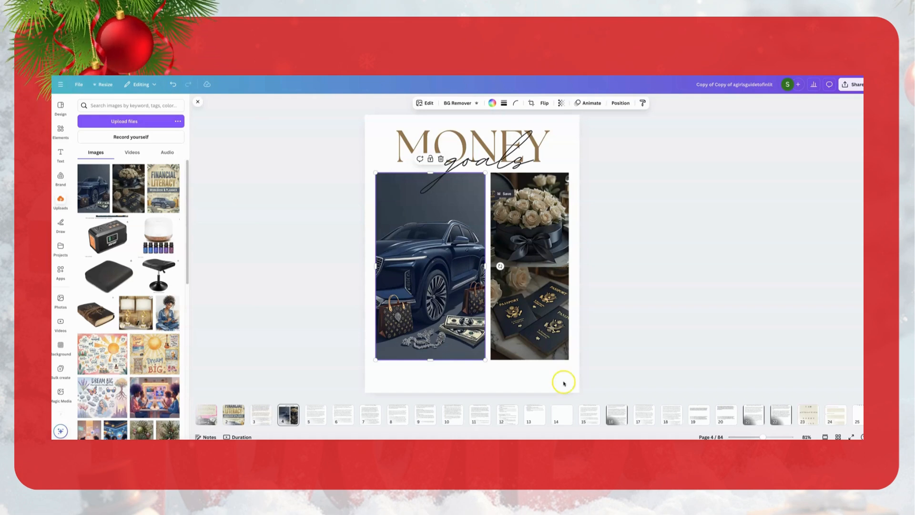
- Set the Money Goals page background to the taupe photo colour sampled from the roses-and-passports image
click(373, 139)
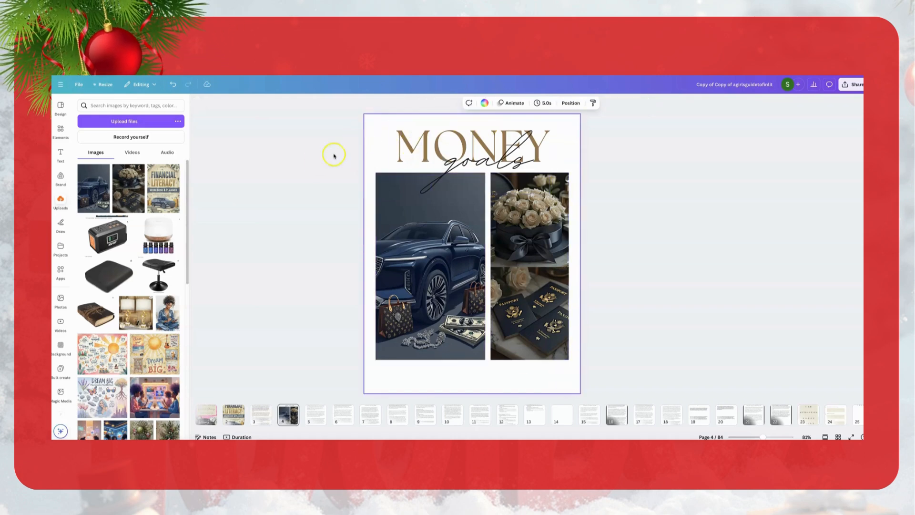
click(485, 103)
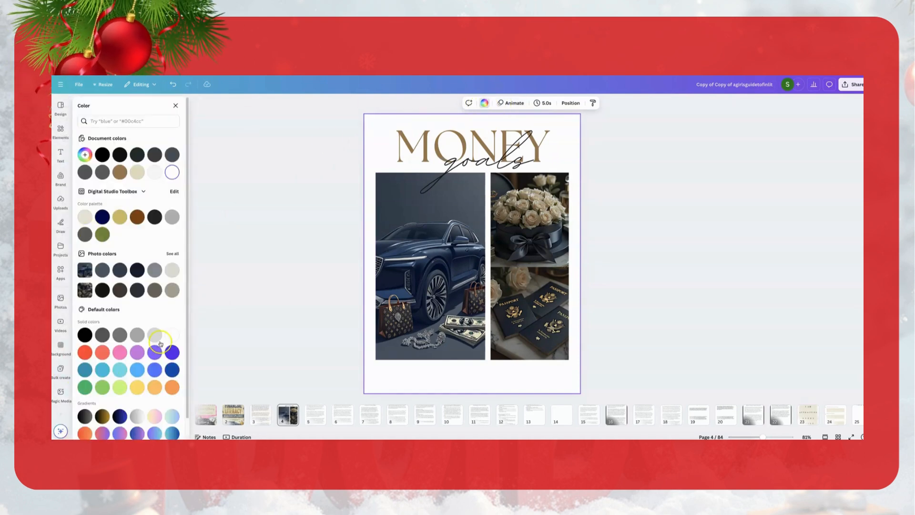
click(173, 290)
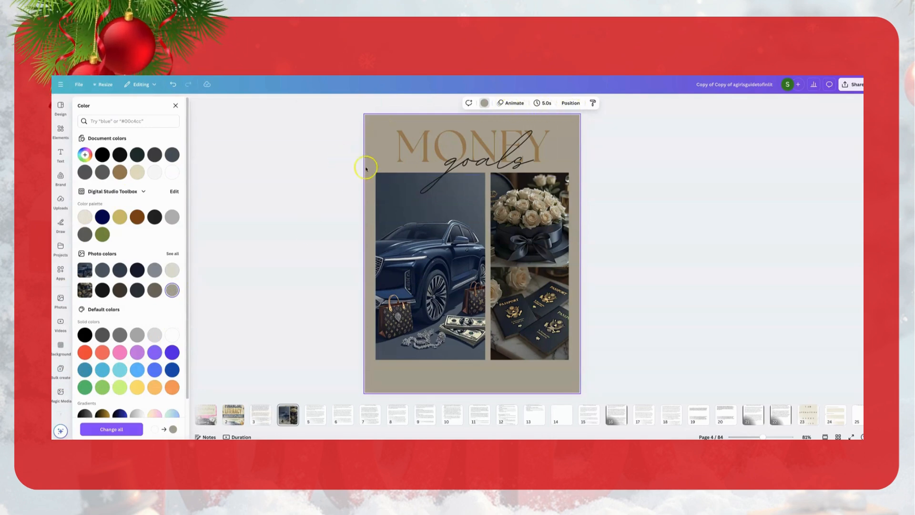
click(659, 211)
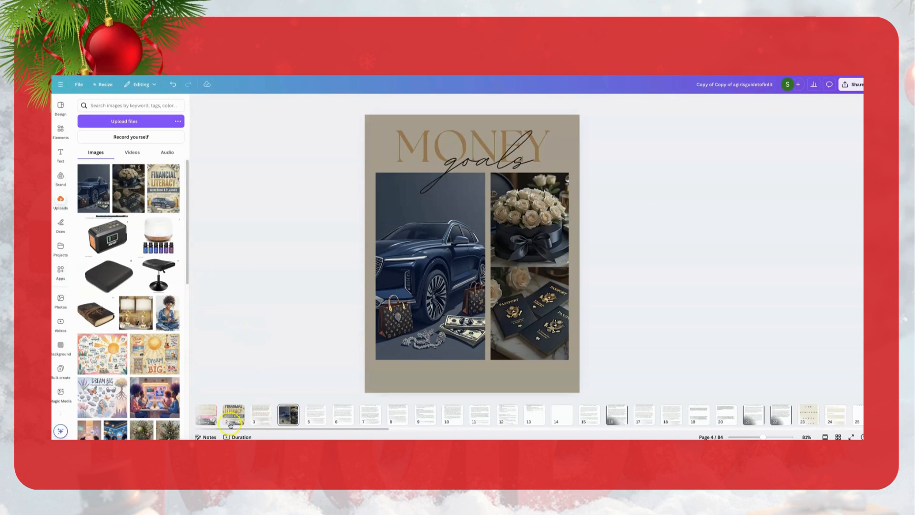
- Compare the old pink cover with the new cover on page 2, and delete the old pink cover page
click(204, 415)
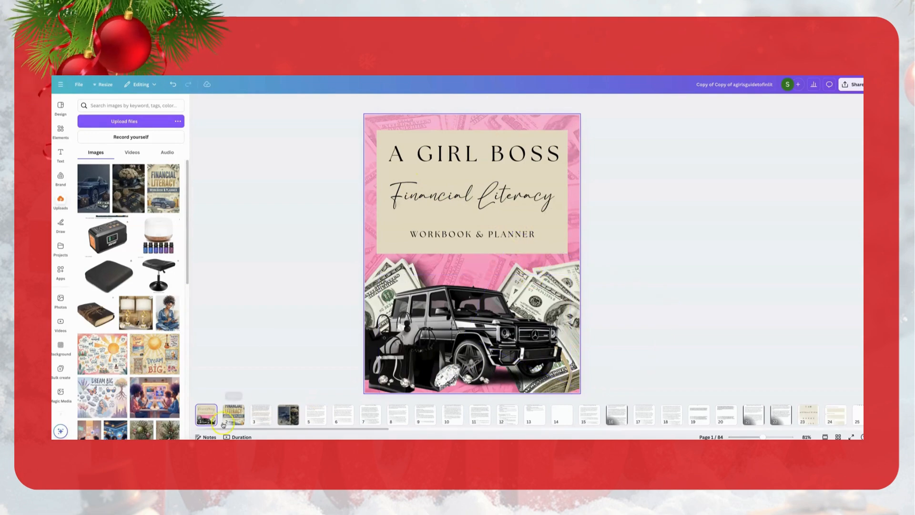
click(236, 418)
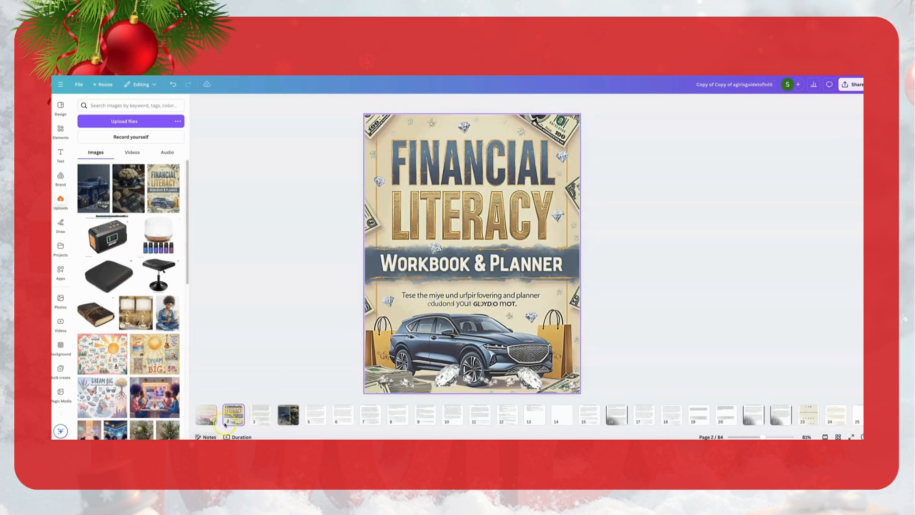
click(206, 421)
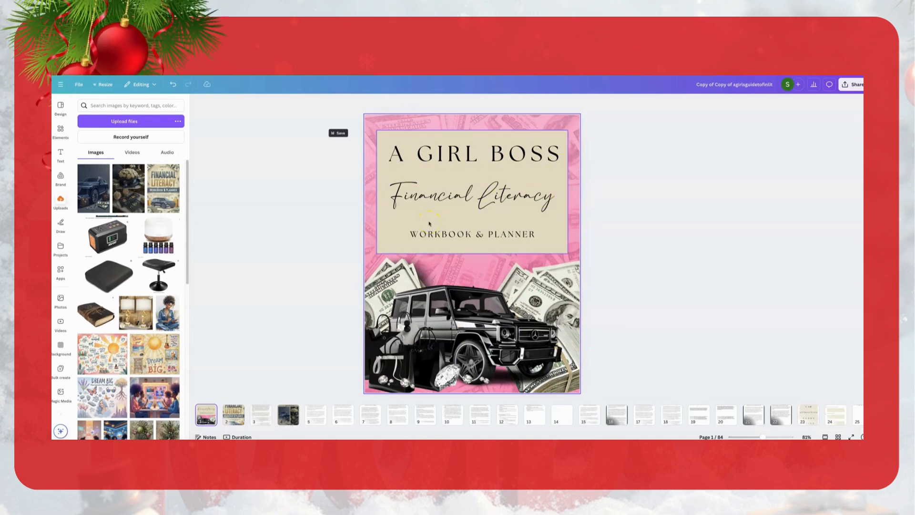
click(213, 410)
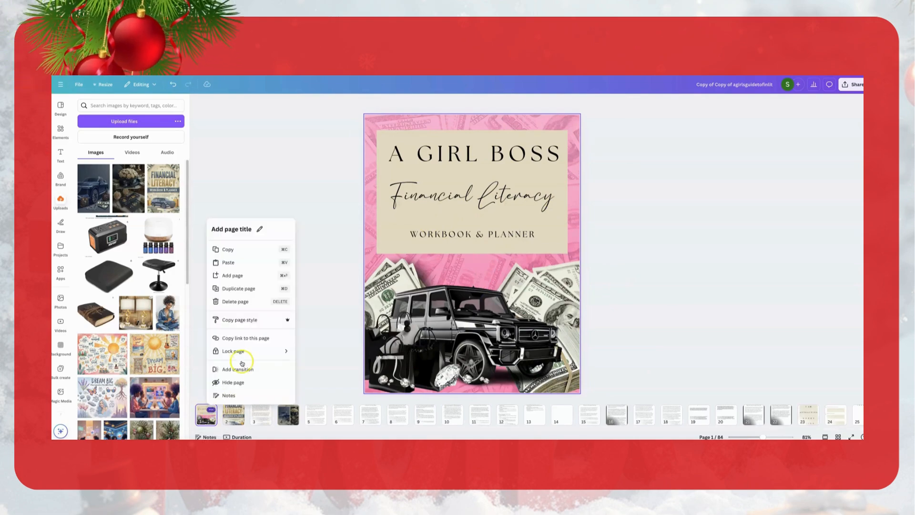
click(260, 302)
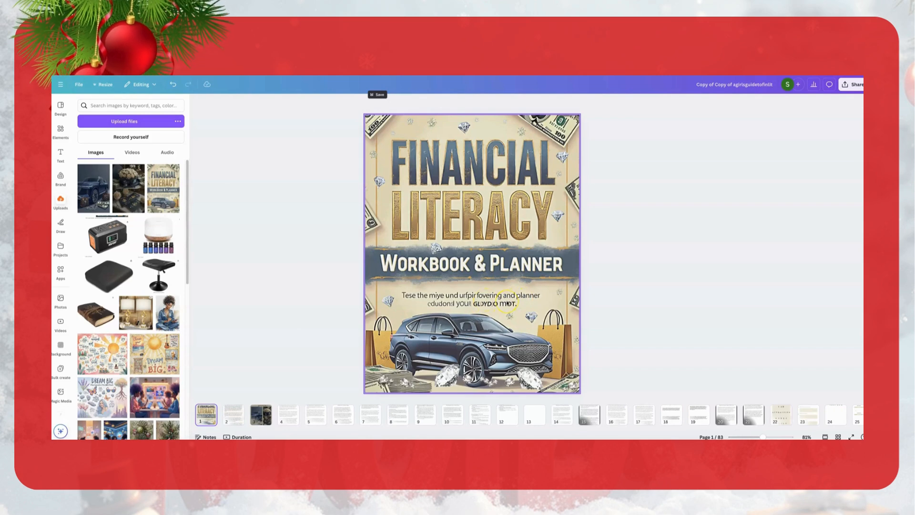
- Erase the garbled two-line tagline above the car on the cover image with Magic Eraser at brush size 20
click(508, 303)
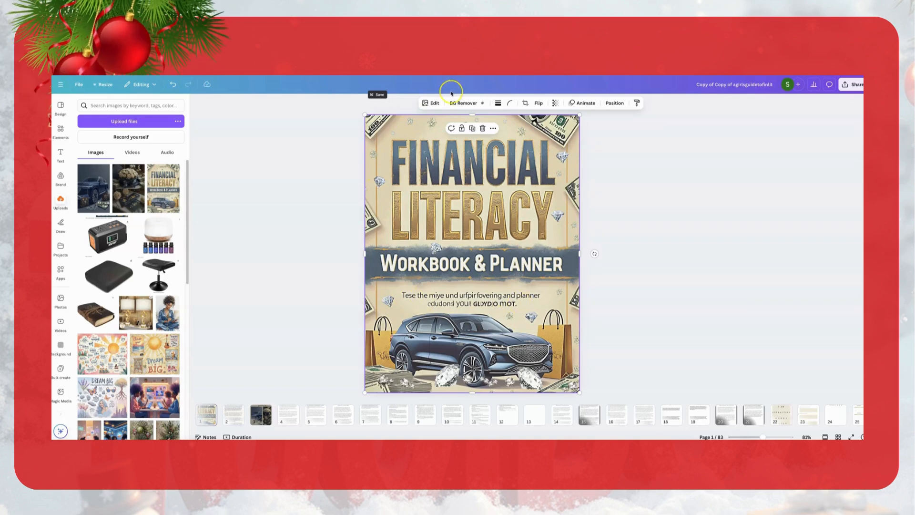
click(433, 103)
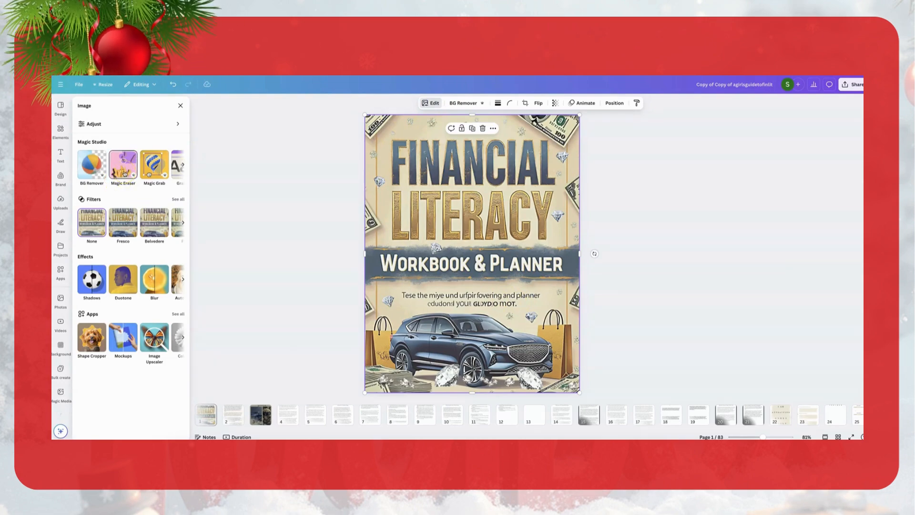
click(124, 173)
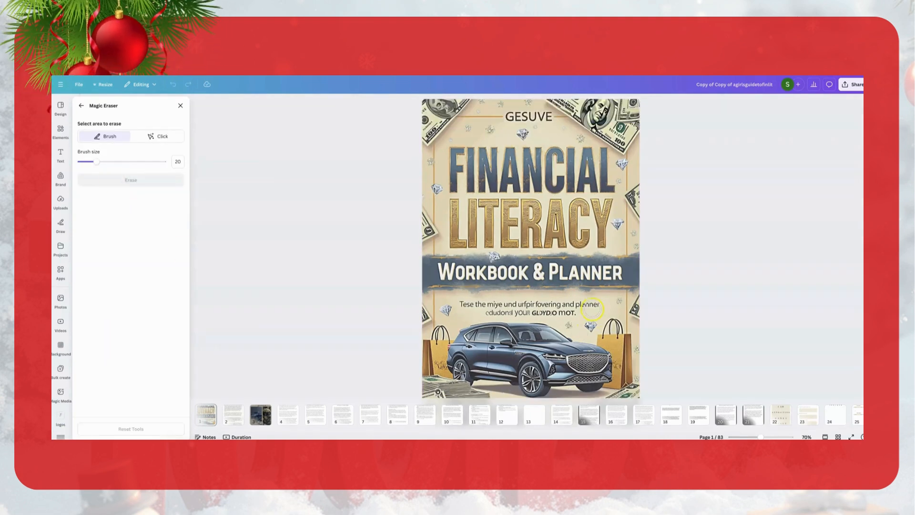
mouse_move(586, 311)
mouse_down()
mouse_move(466, 304)
mouse_move(595, 307)
mouse_up()
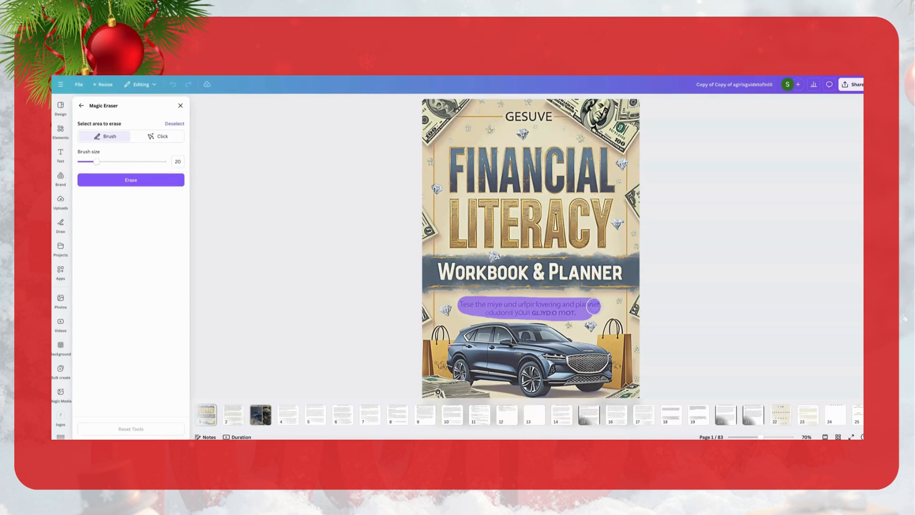
click(133, 182)
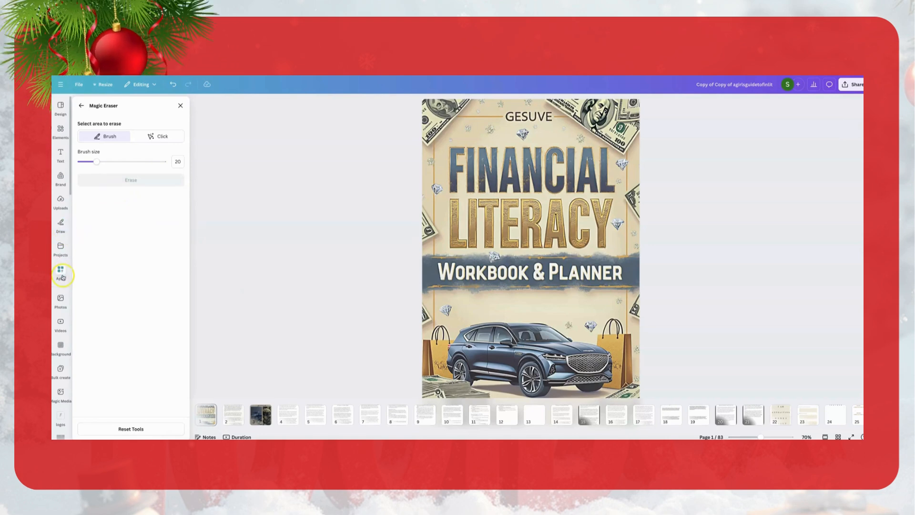
- Open the Studio ToolBox Branding folder among the project folders to reach the saved logos
click(61, 201)
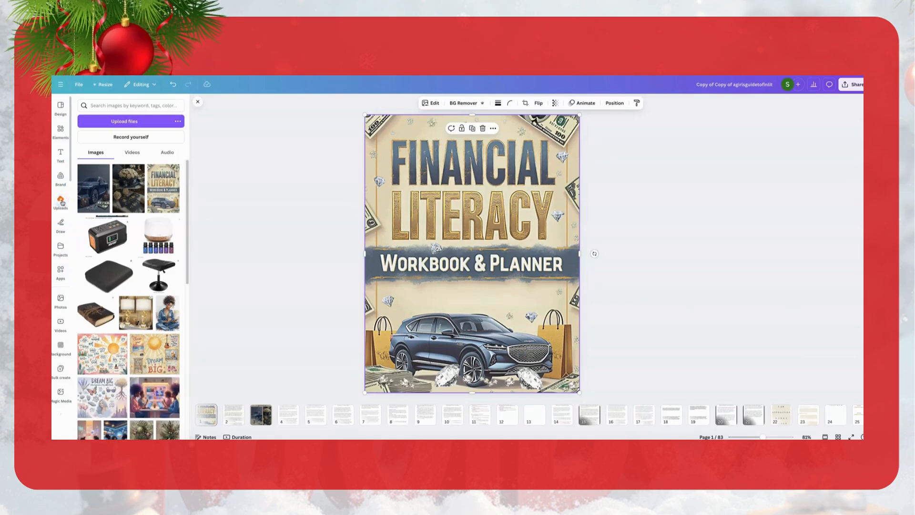
click(61, 281)
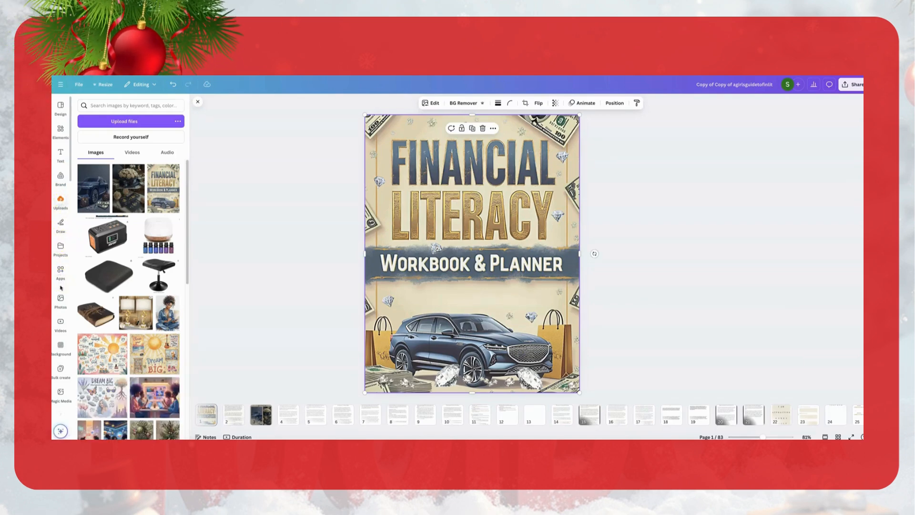
click(61, 249)
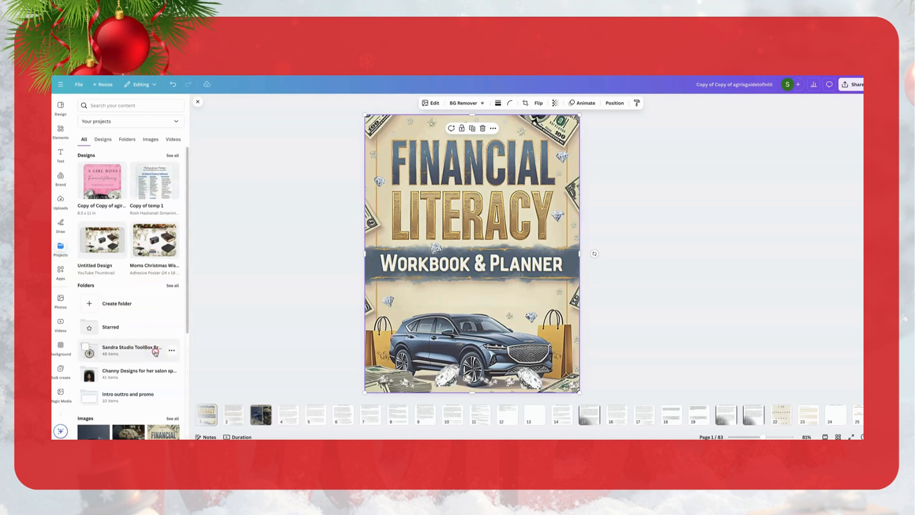
scroll(155, 353, down, 3)
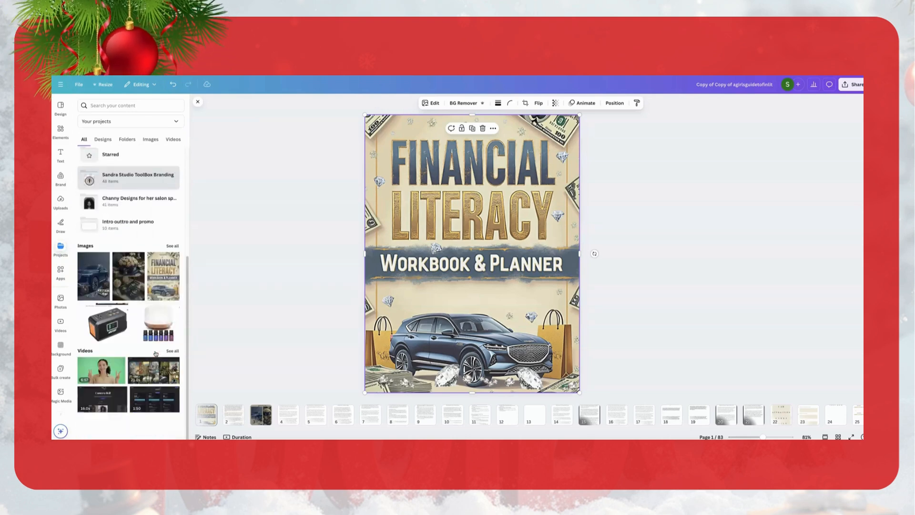
scroll(143, 286, up, 3)
click(129, 141)
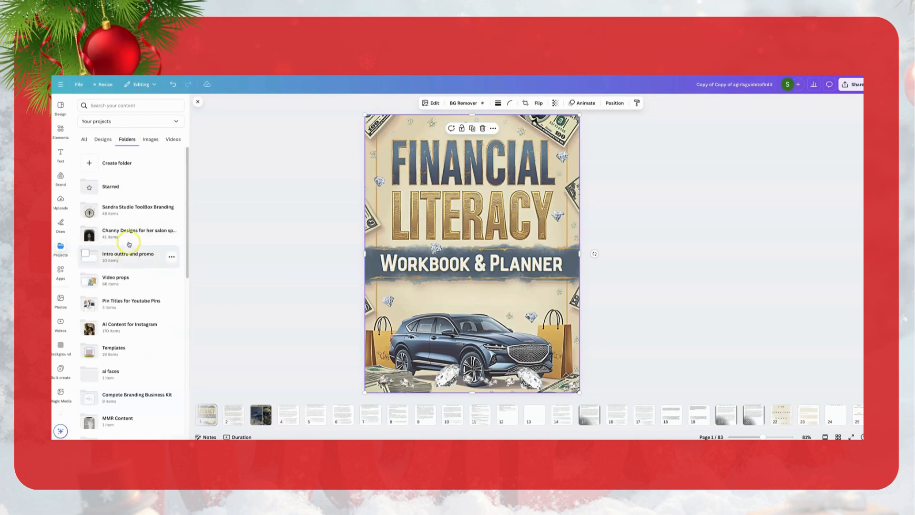
click(128, 214)
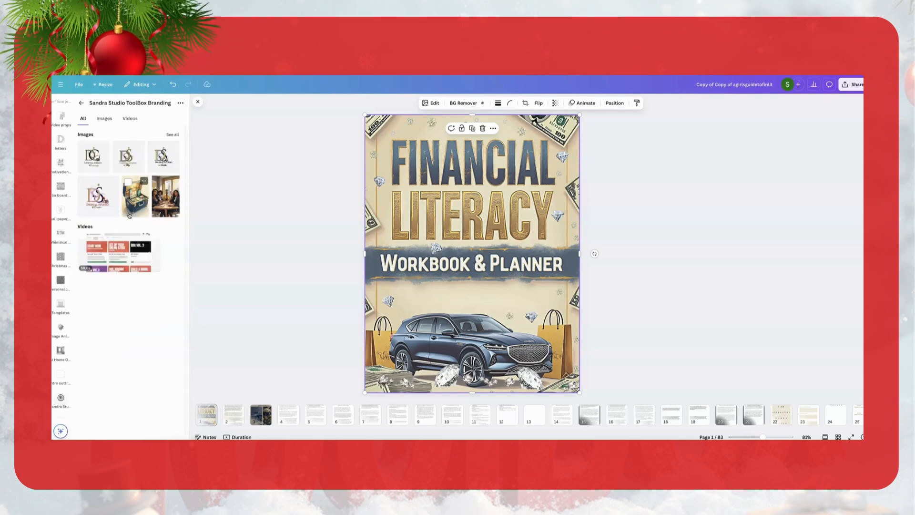
- Try the DC Digital Studio Community logo on the cover, shrunk to fit between the Workbook & Planner banner and the car
click(97, 167)
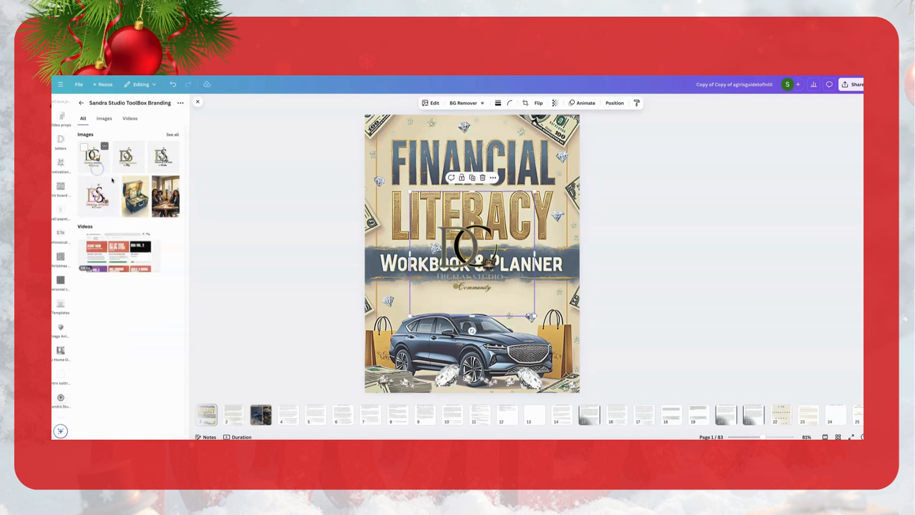
drag(472, 252, 485, 287)
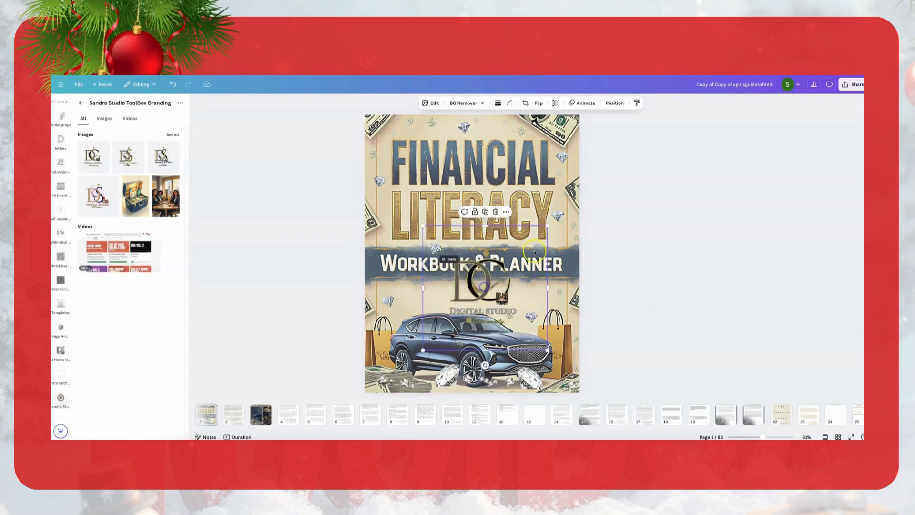
drag(547, 226, 495, 290)
drag(460, 318, 478, 299)
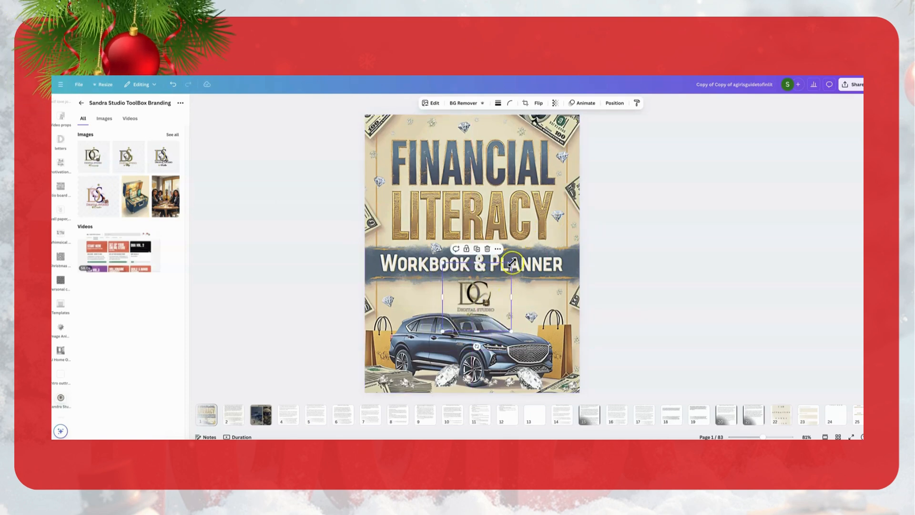
drag(512, 263, 503, 271)
drag(466, 302, 471, 296)
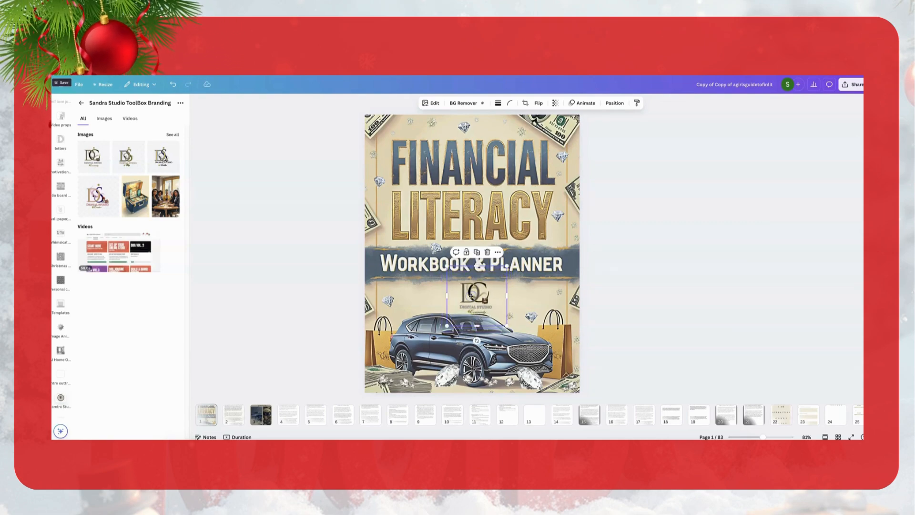
- Add the black-and-gold DS Digital Studio logo from the branding folder to the cover and delete the DC logo
click(165, 166)
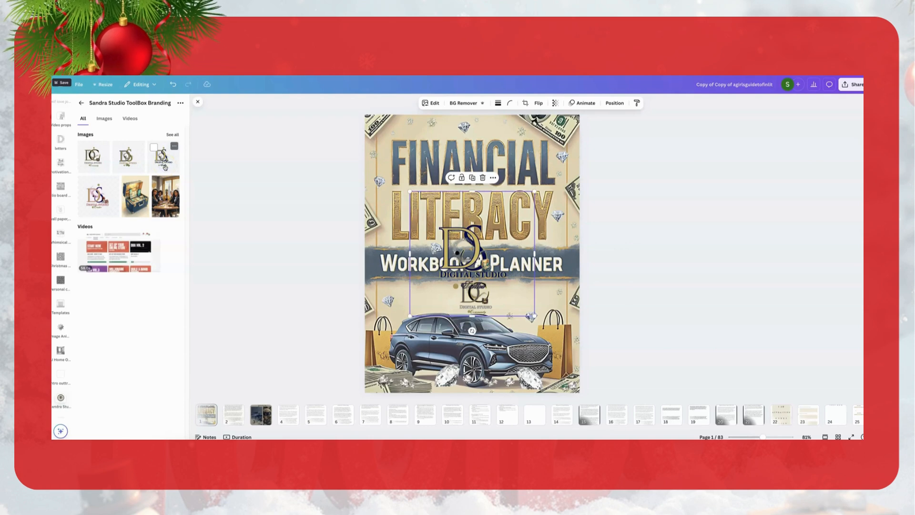
drag(479, 250, 475, 297)
click(476, 293)
click(487, 253)
- Shrink the DS Digital Studio logo and centre it between the Workbook & Planner banner and the car
drag(536, 215, 475, 290)
drag(439, 316, 474, 306)
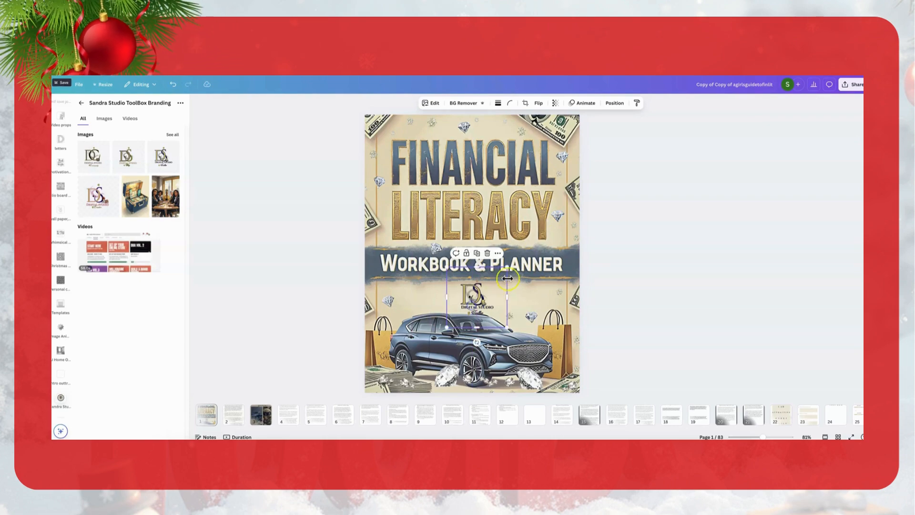
drag(507, 268, 497, 278)
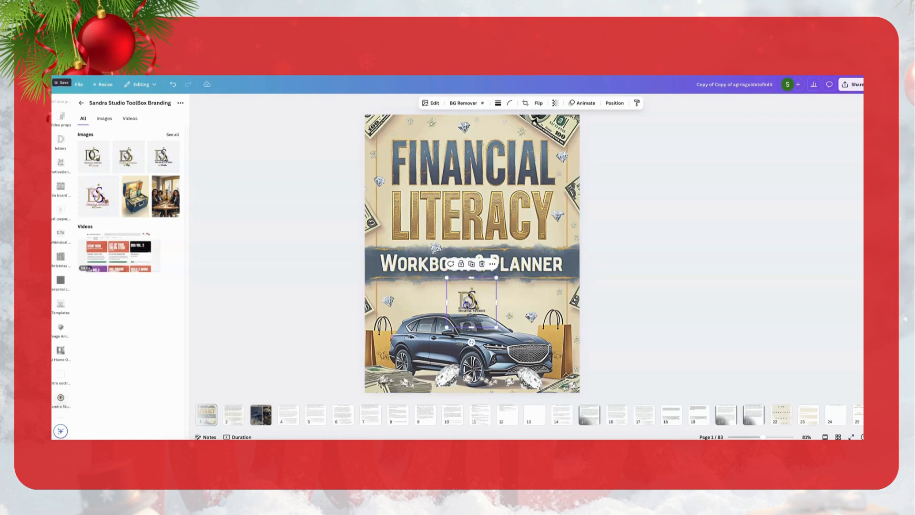
drag(469, 305, 474, 300)
click(689, 303)
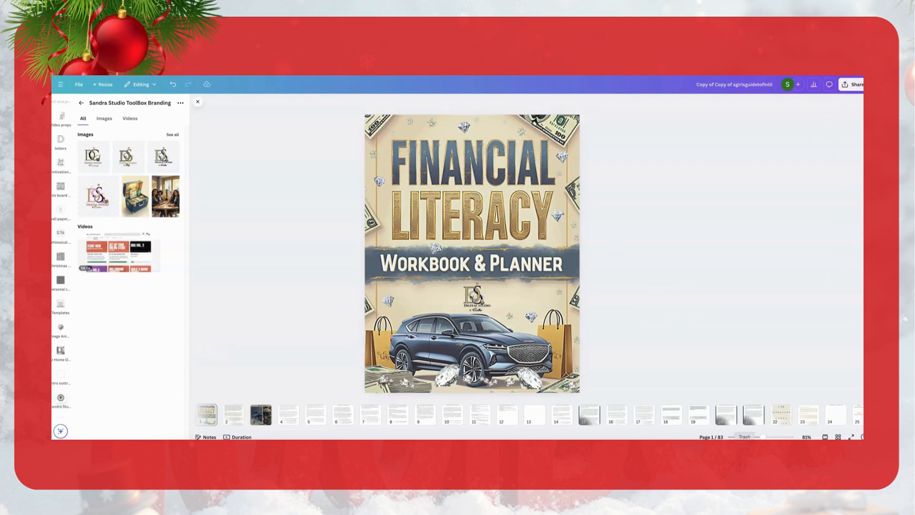
- Show the whole workbook in grid view and look over its pages for the overall design
click(837, 436)
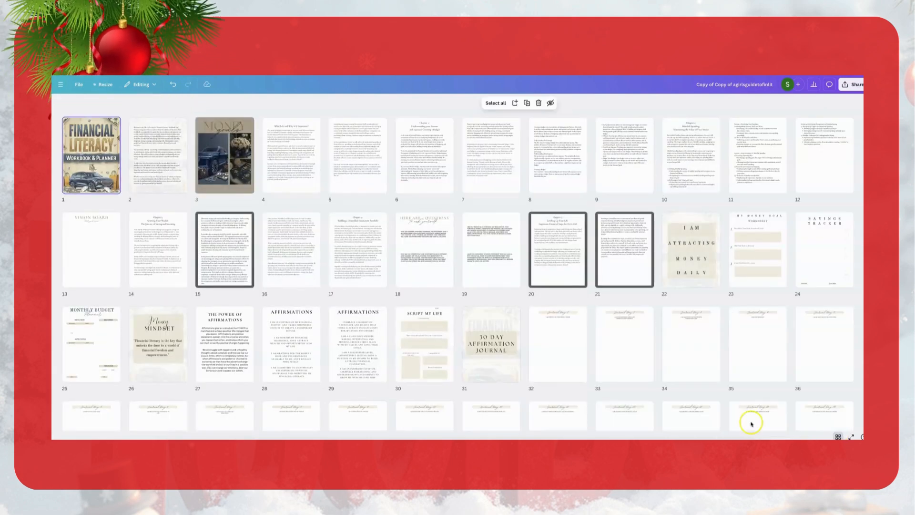
scroll(372, 350, down, 1)
scroll(372, 350, down, 2)
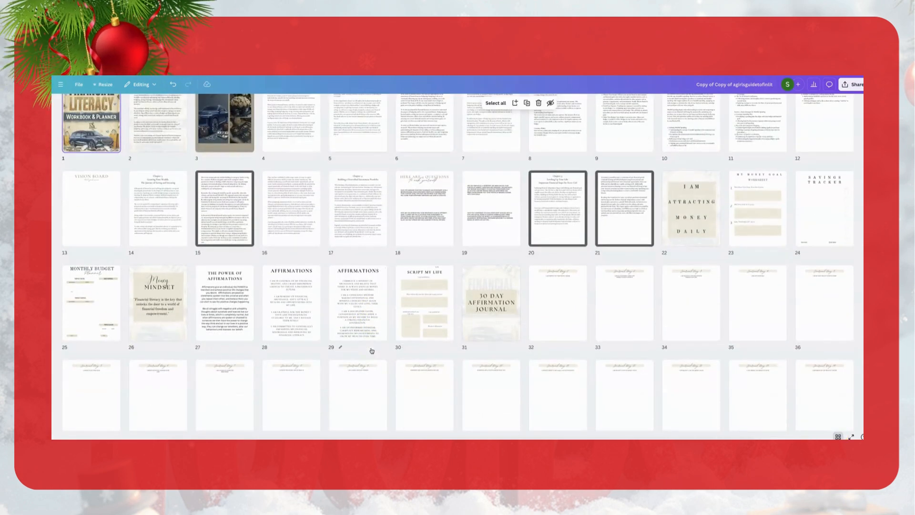
scroll(371, 350, up, 3)
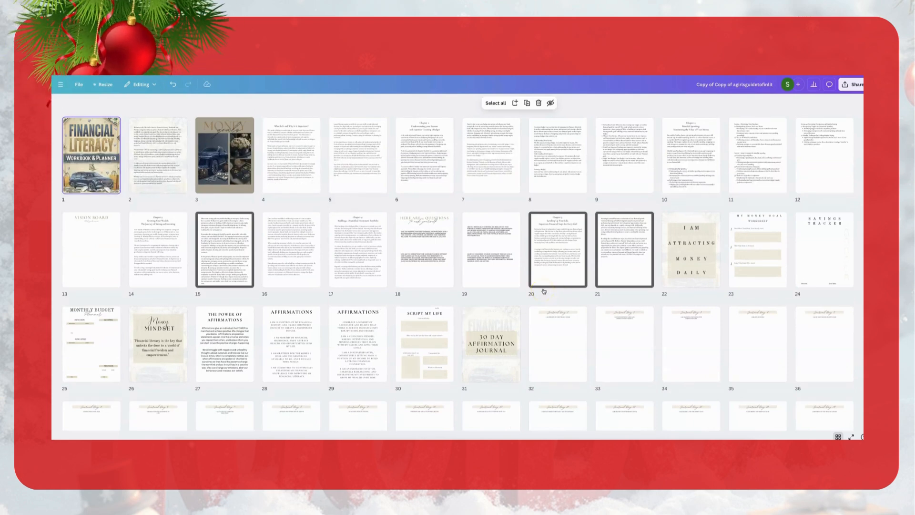
click(487, 287)
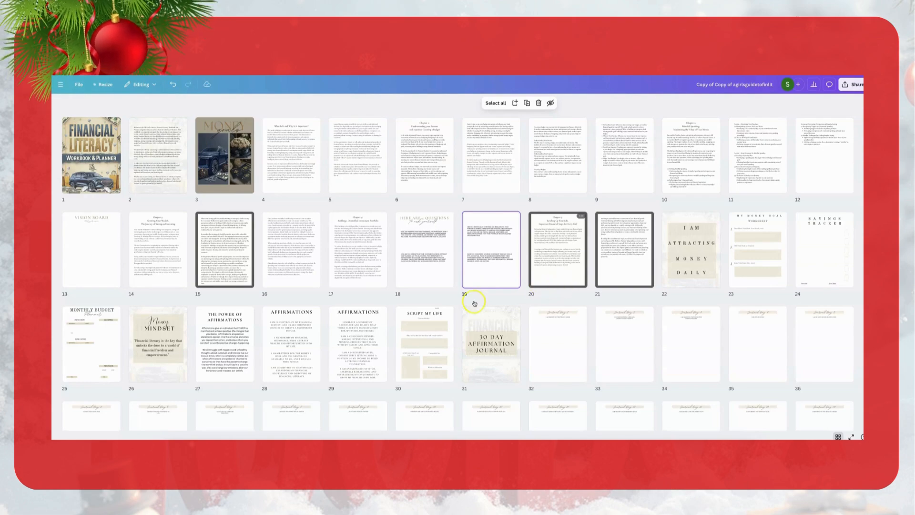
- Look through the remaining affirmation journal and planner pages to the end of the workbook
scroll(389, 343, down, 5)
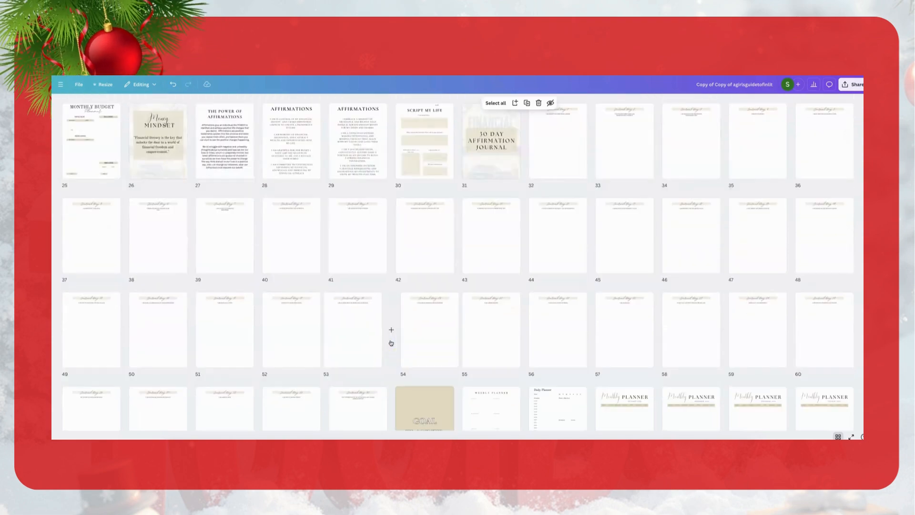
scroll(390, 343, down, 3)
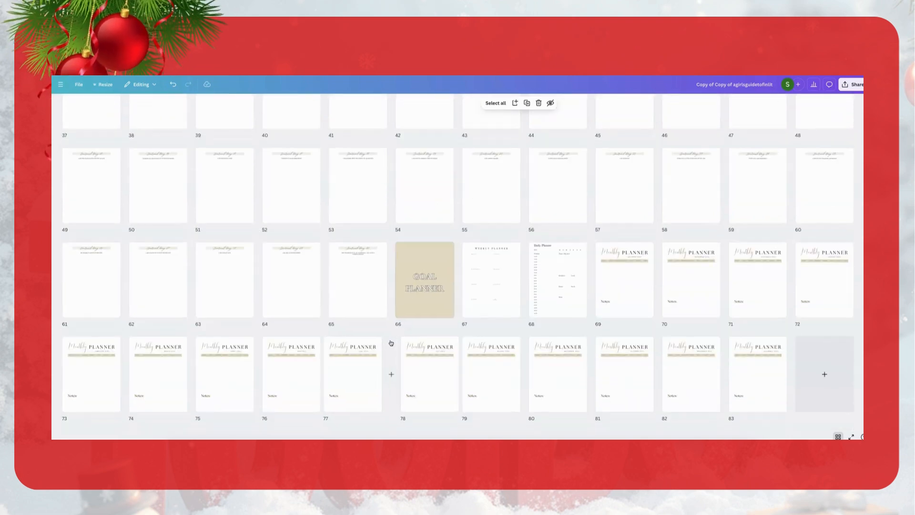
scroll(391, 343, up, 8)
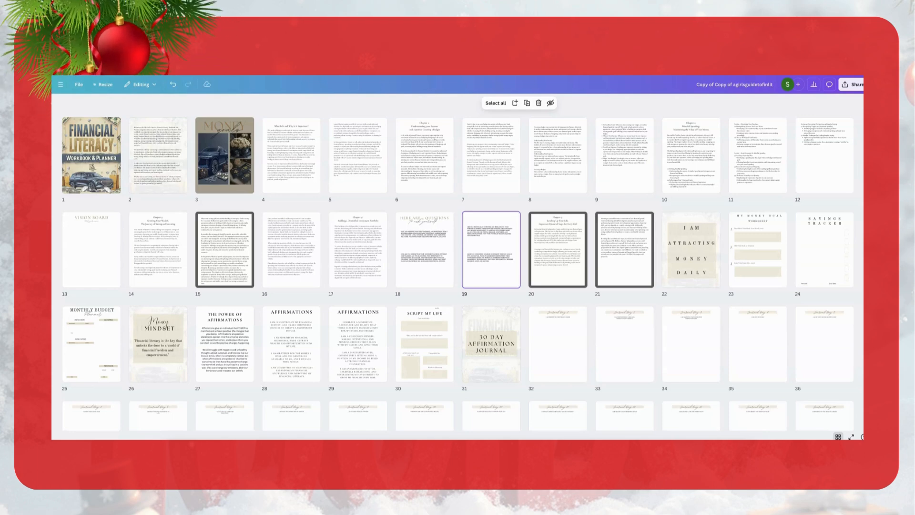
- Open the workbook's download options and examine the PDF Standard and PDF Print file types
click(853, 85)
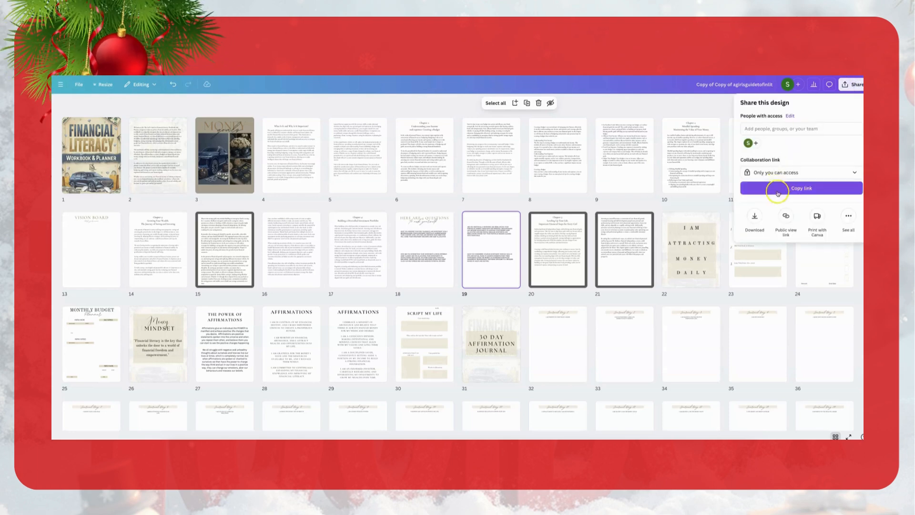
click(755, 217)
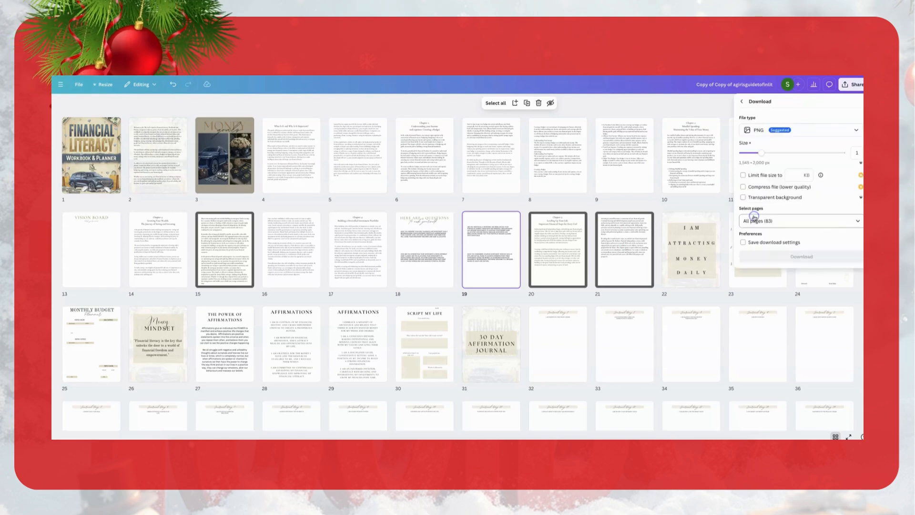
click(812, 134)
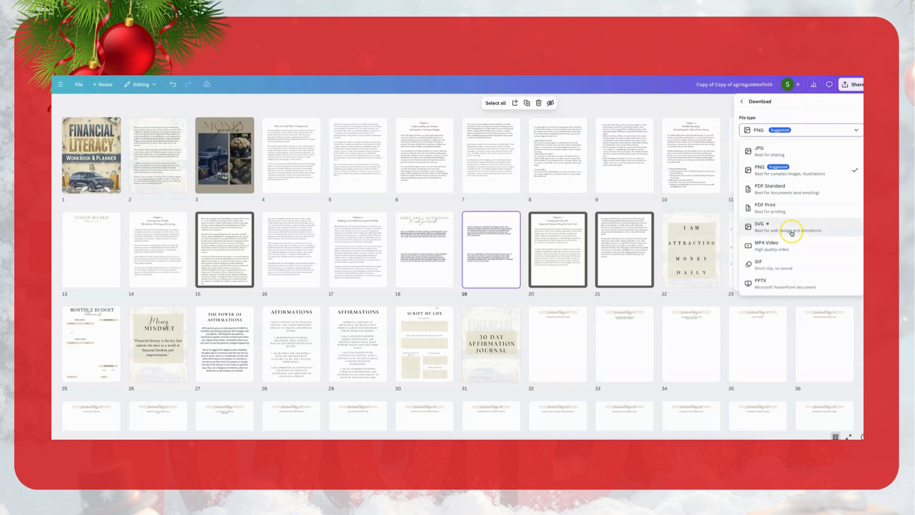
click(799, 197)
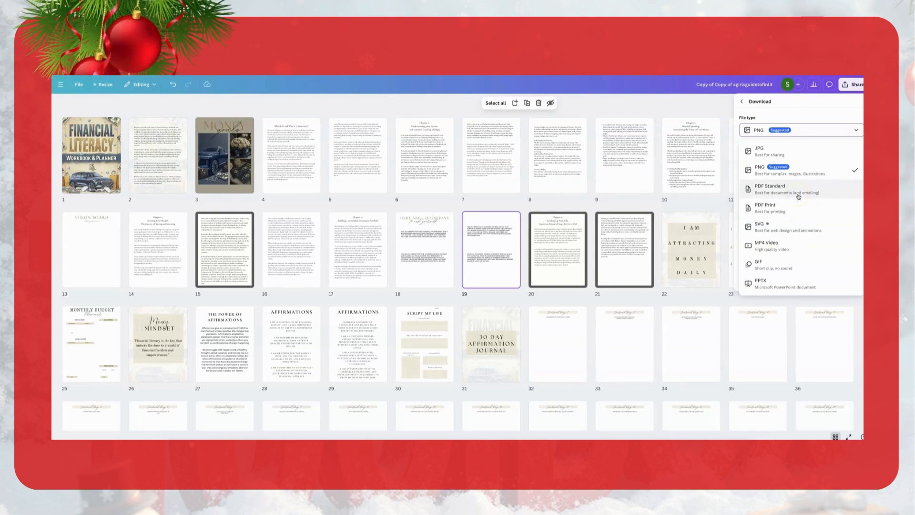
click(798, 197)
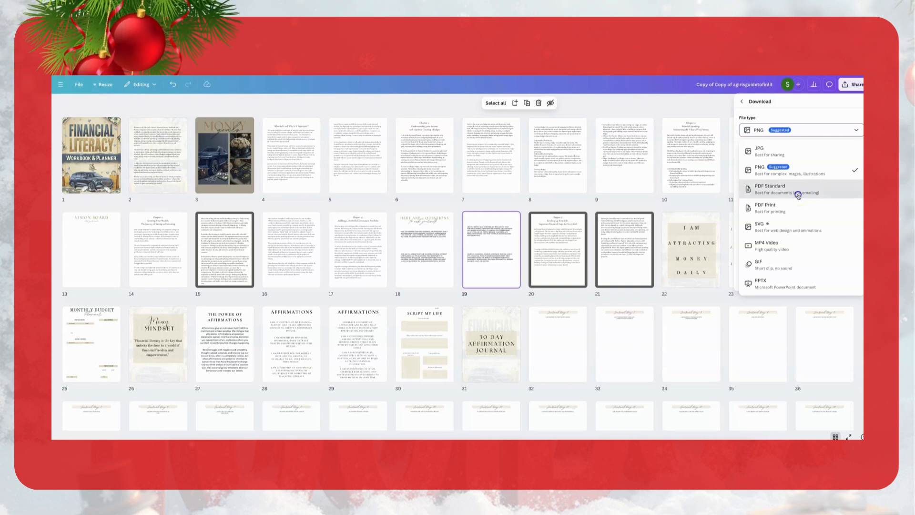
click(796, 212)
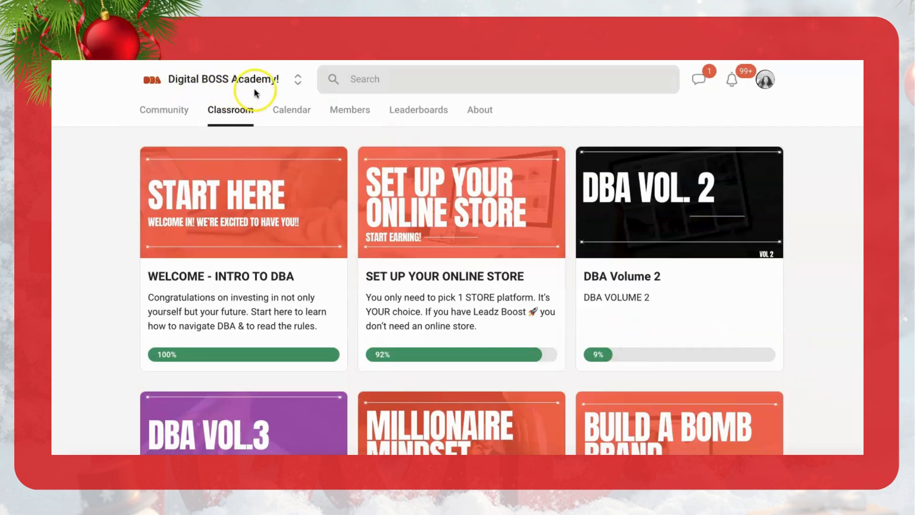
- Switch to the Digital BOSS Academy classroom on Skool, open DBA Volume 2 and look through its list of modules
click(657, 232)
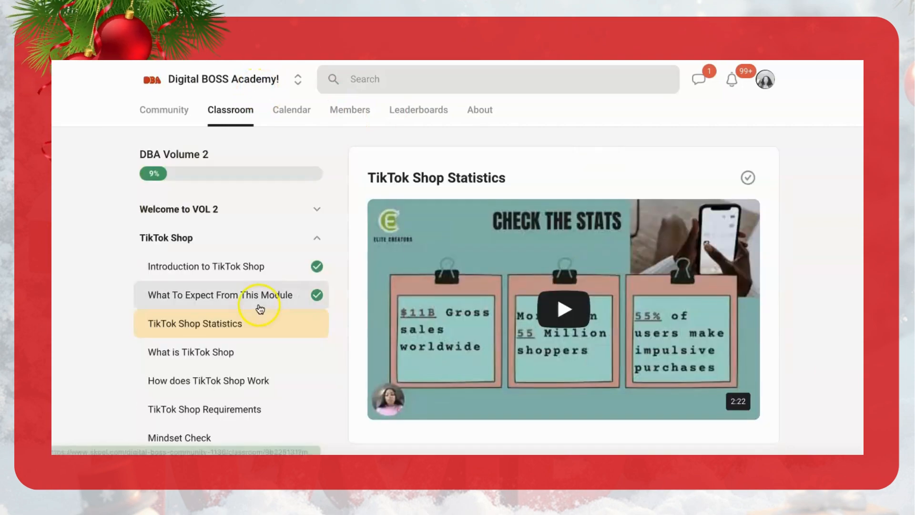
scroll(245, 327, down, 6)
scroll(238, 299, down, 3)
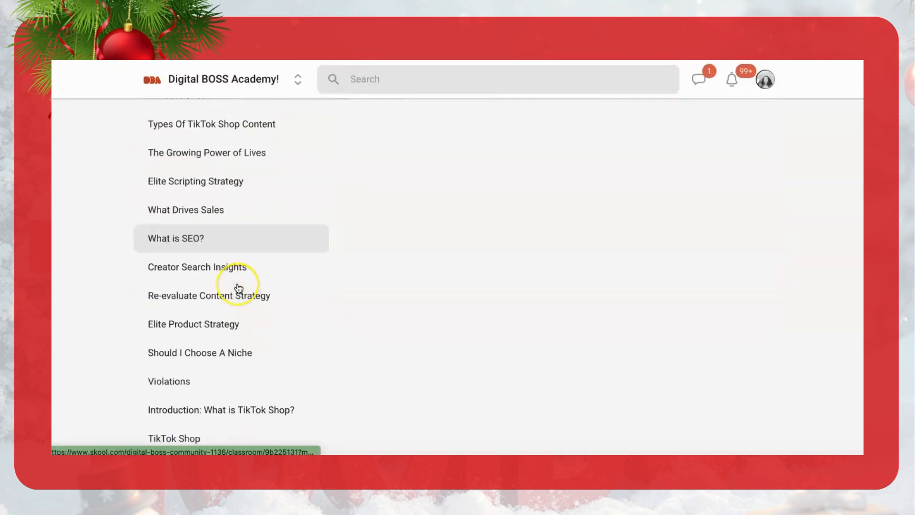
scroll(233, 224, down, 11)
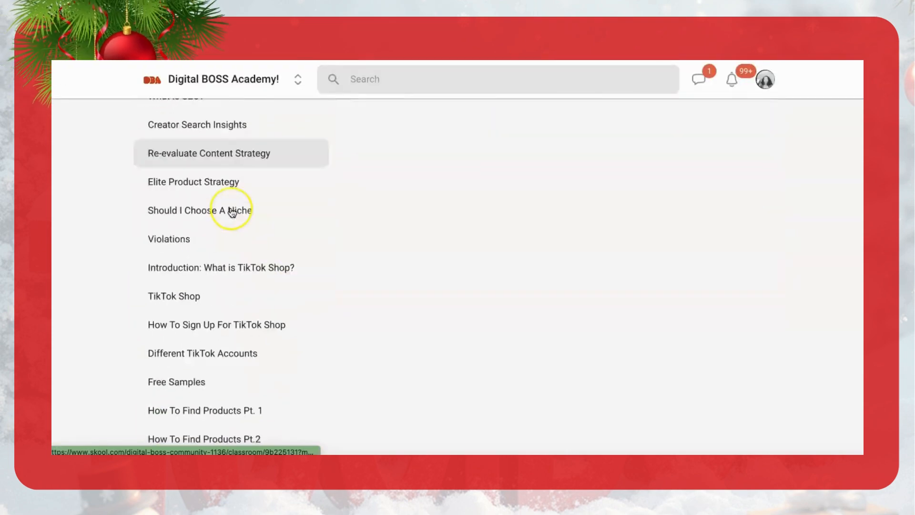
scroll(232, 212, down, 4)
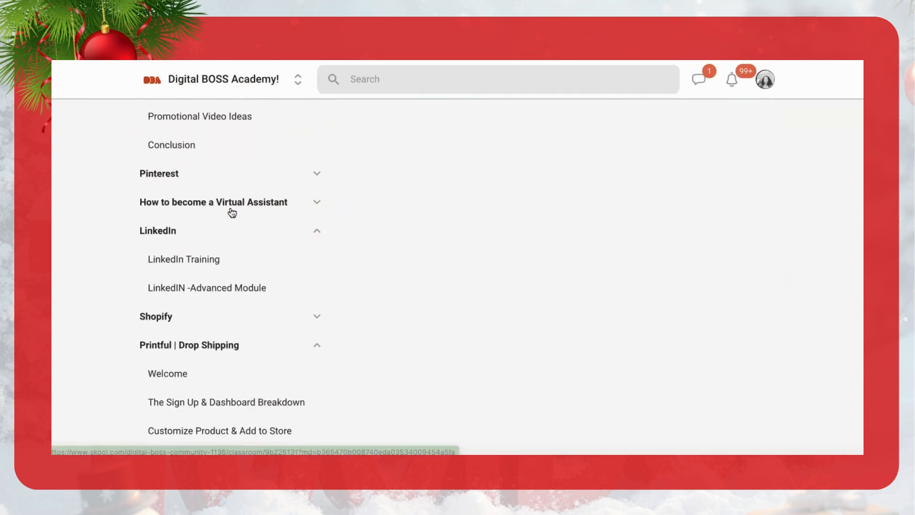
scroll(232, 213, down, 2)
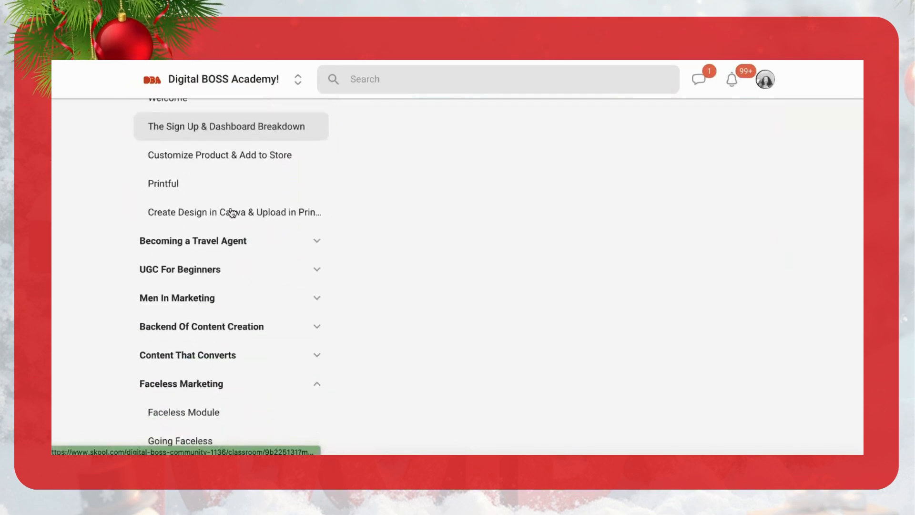
- Expand the UGC For Beginners module, open the Getting Started As A UGC Creator lesson and browse the course's lesson list
click(215, 267)
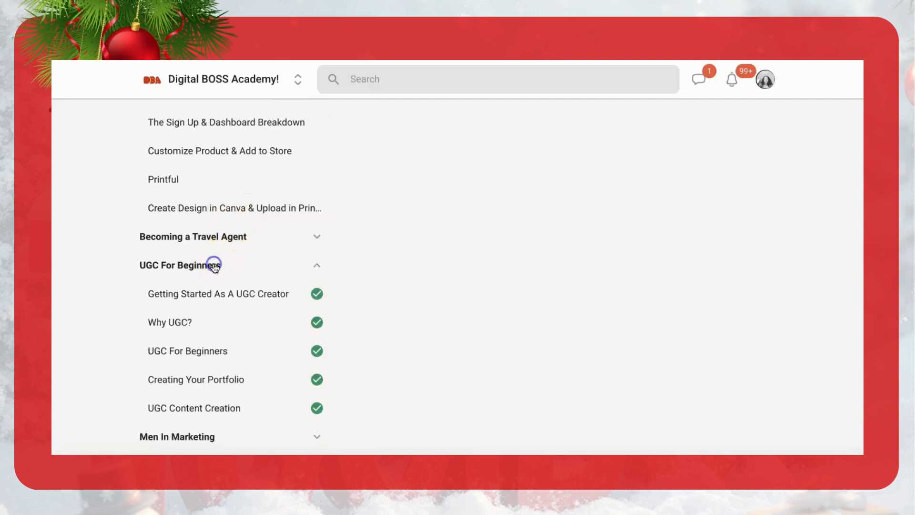
click(223, 294)
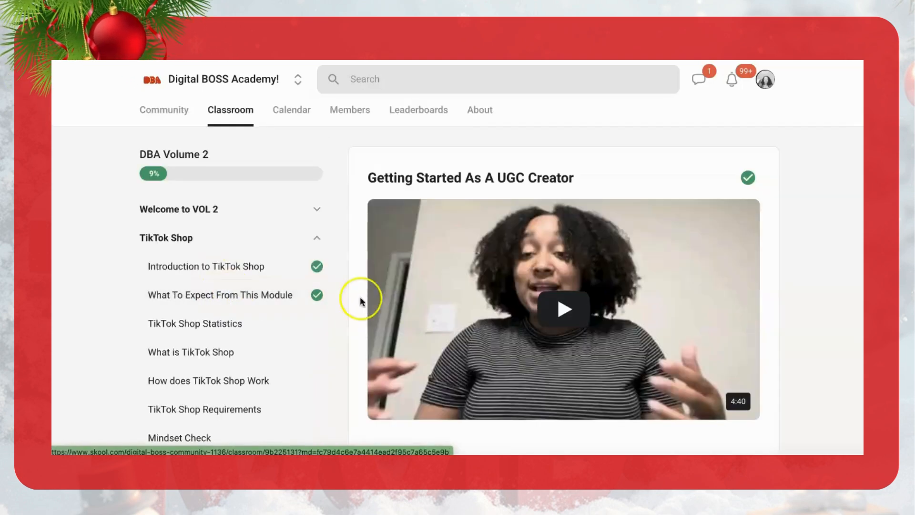
scroll(226, 311, down, 6)
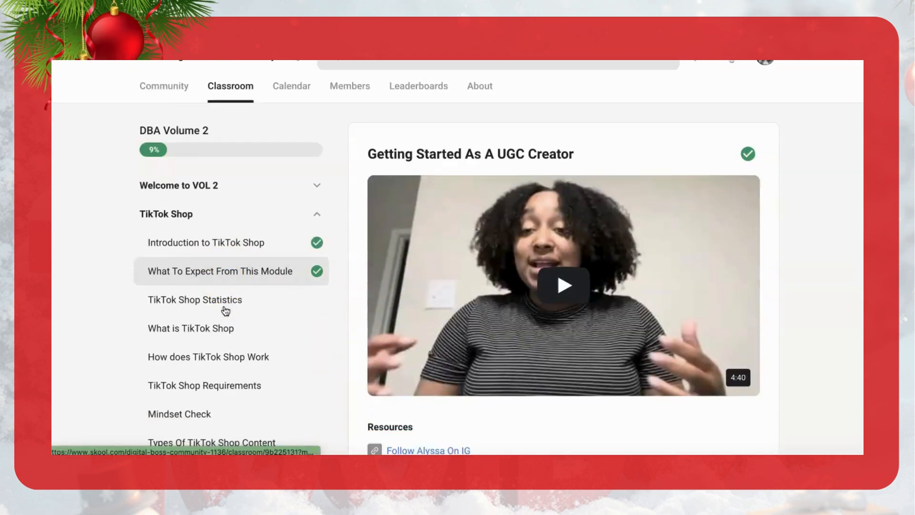
scroll(226, 311, down, 4)
scroll(226, 310, up, 2)
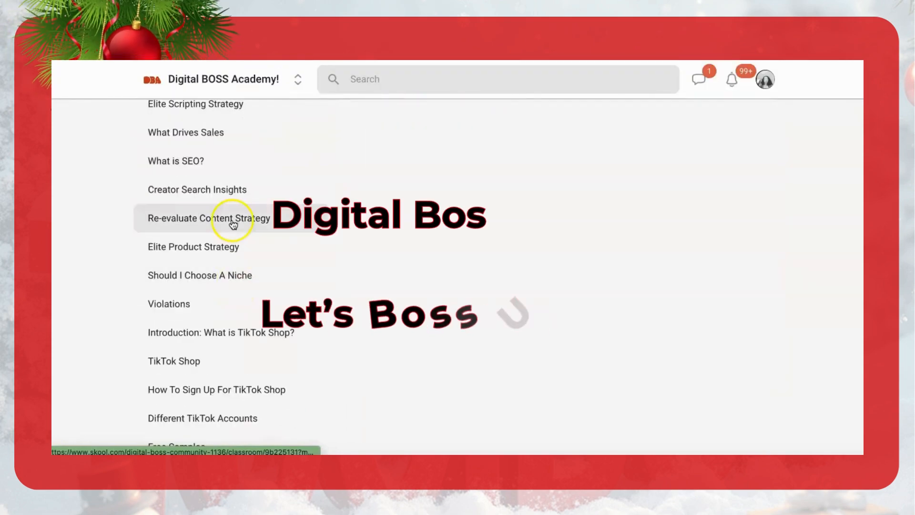